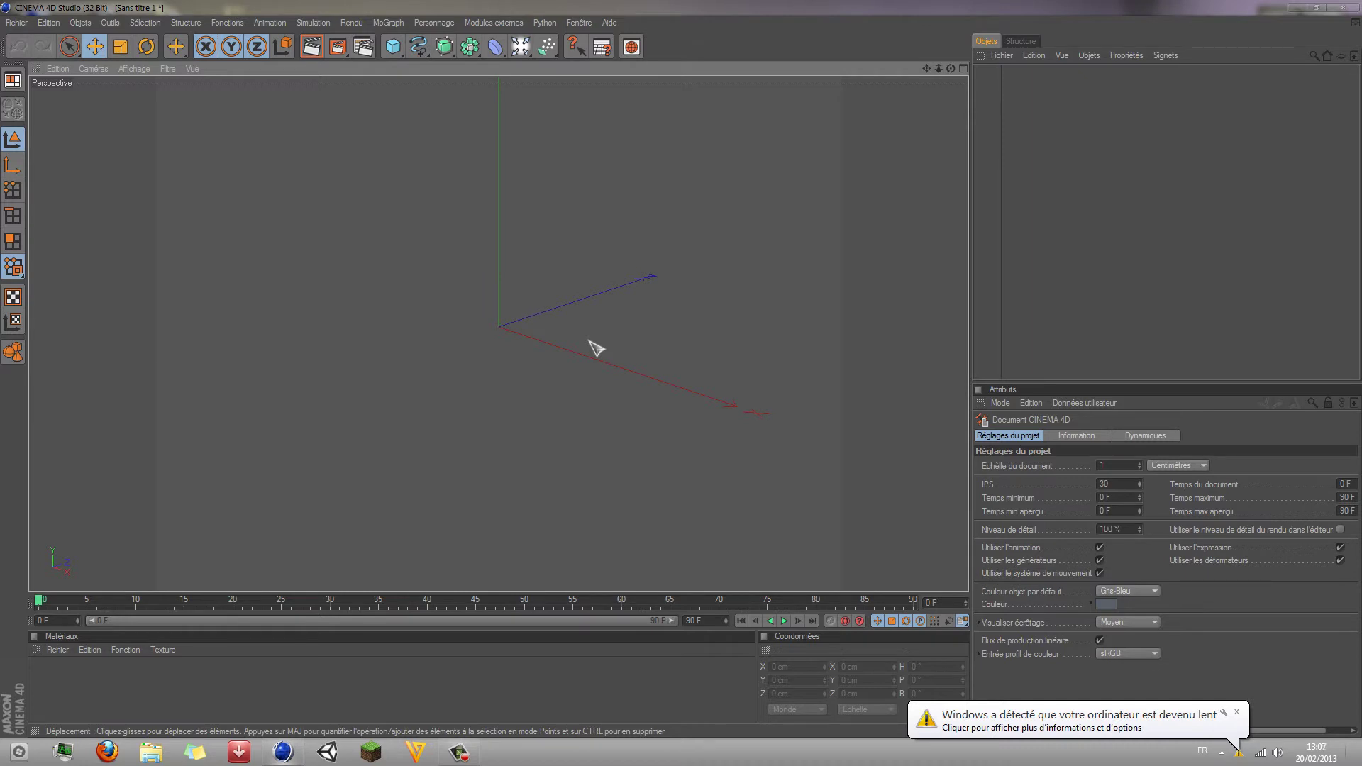
Step: Dismiss the two system notifications and open the render settings in the middle of the workspace
left_click(1237, 711)
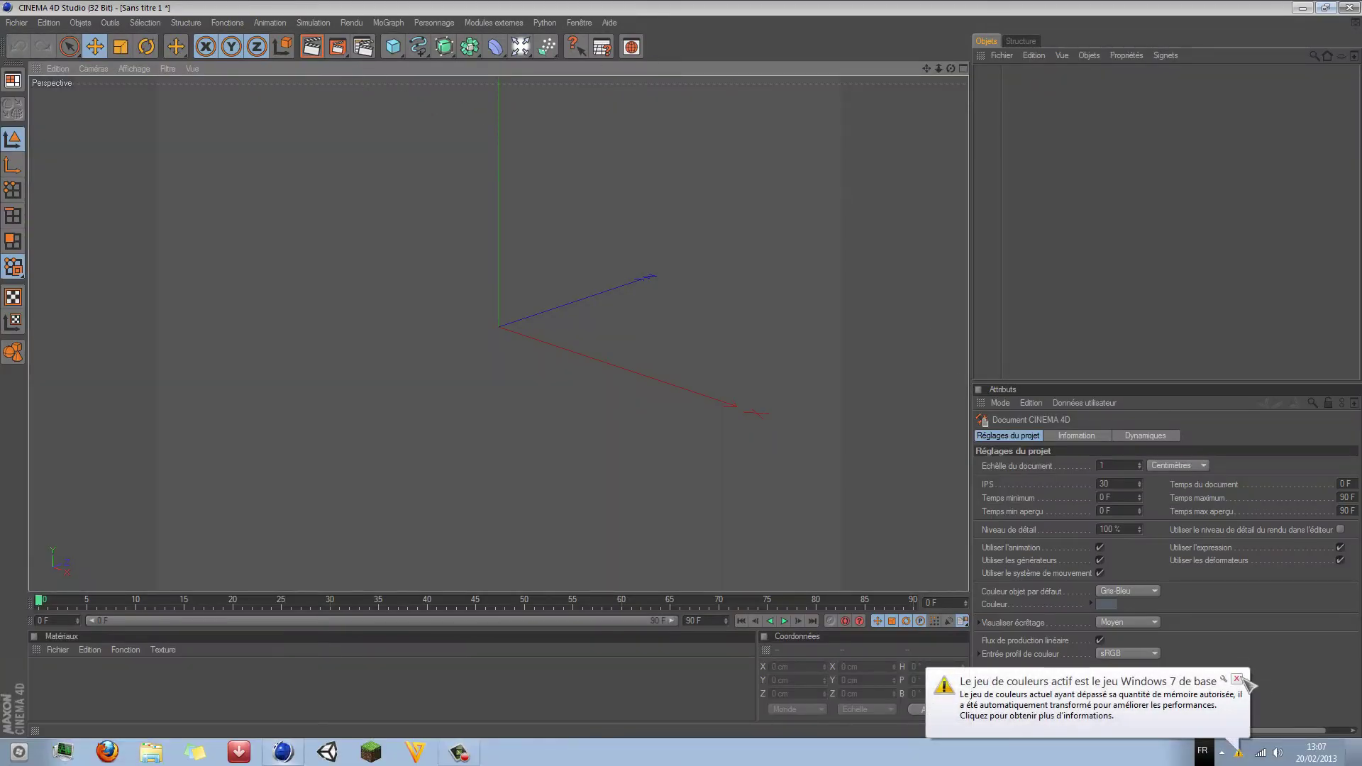
left_click(1241, 681)
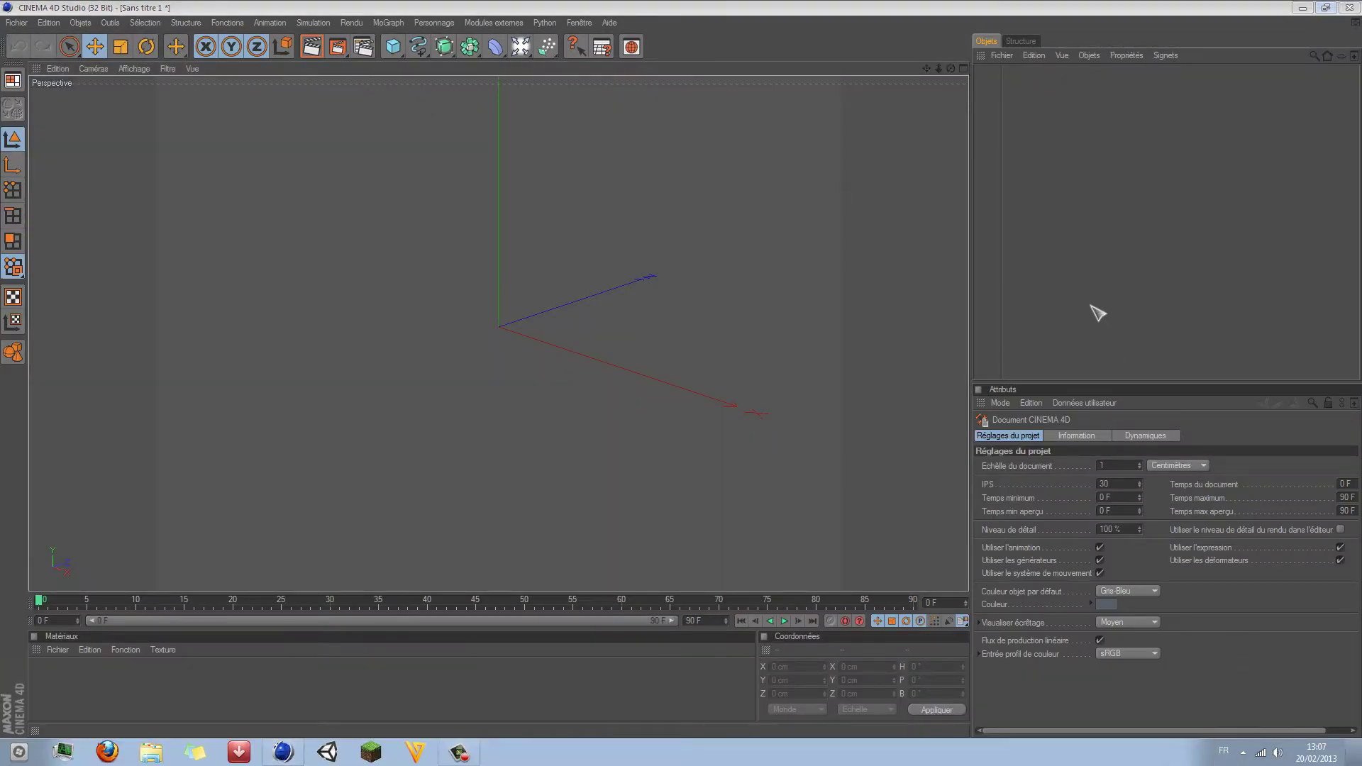
left_click(365, 49)
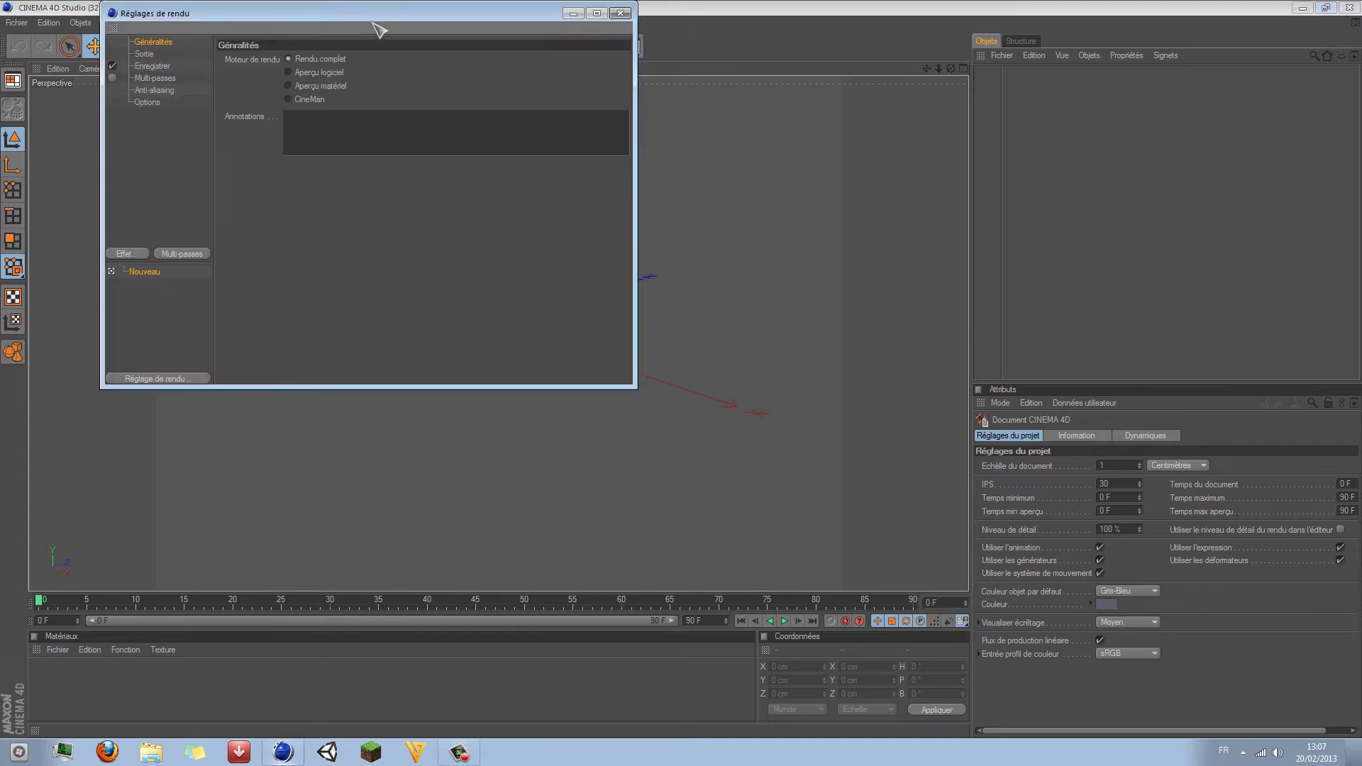
left_click_drag(373, 17, 640, 149)
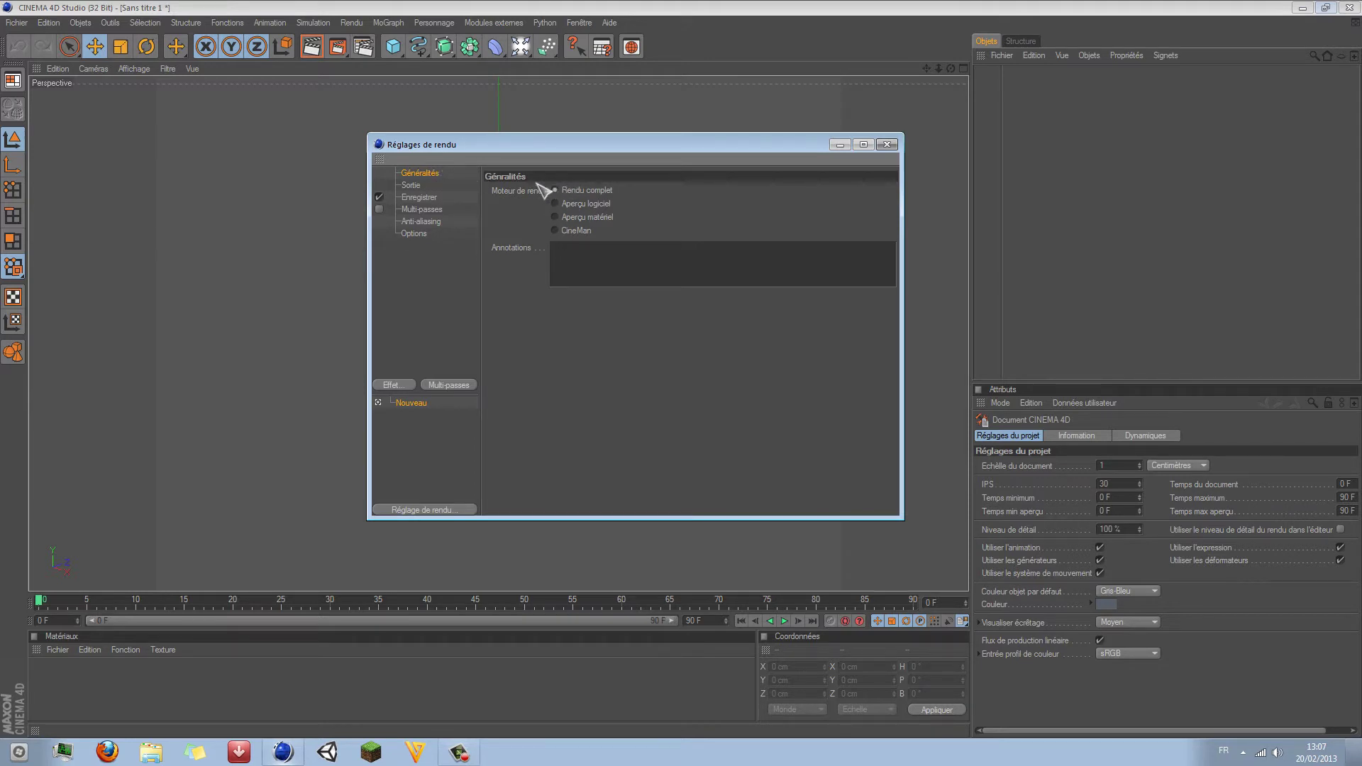
Step: Set the render output size to 1920 pixels wide and 1080 pixels high
left_click(416, 186)
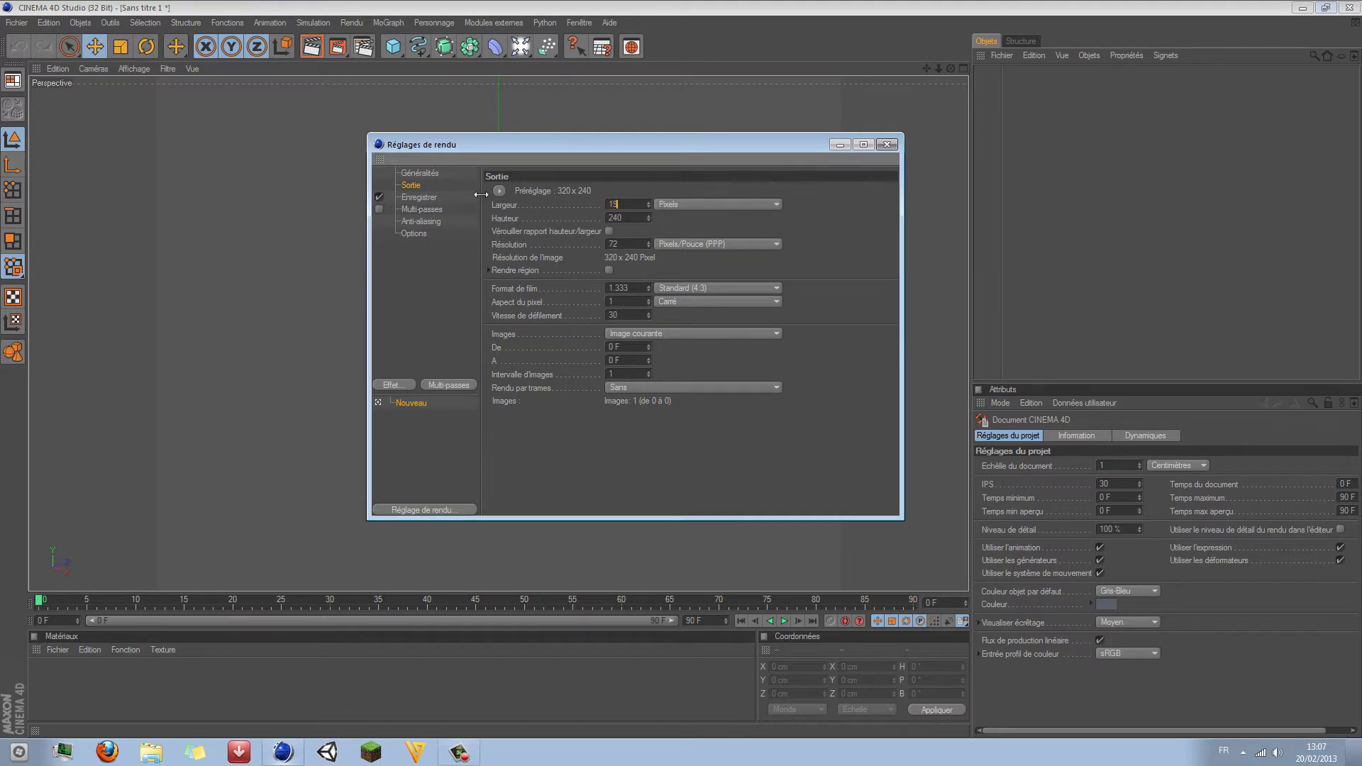
key("Return")
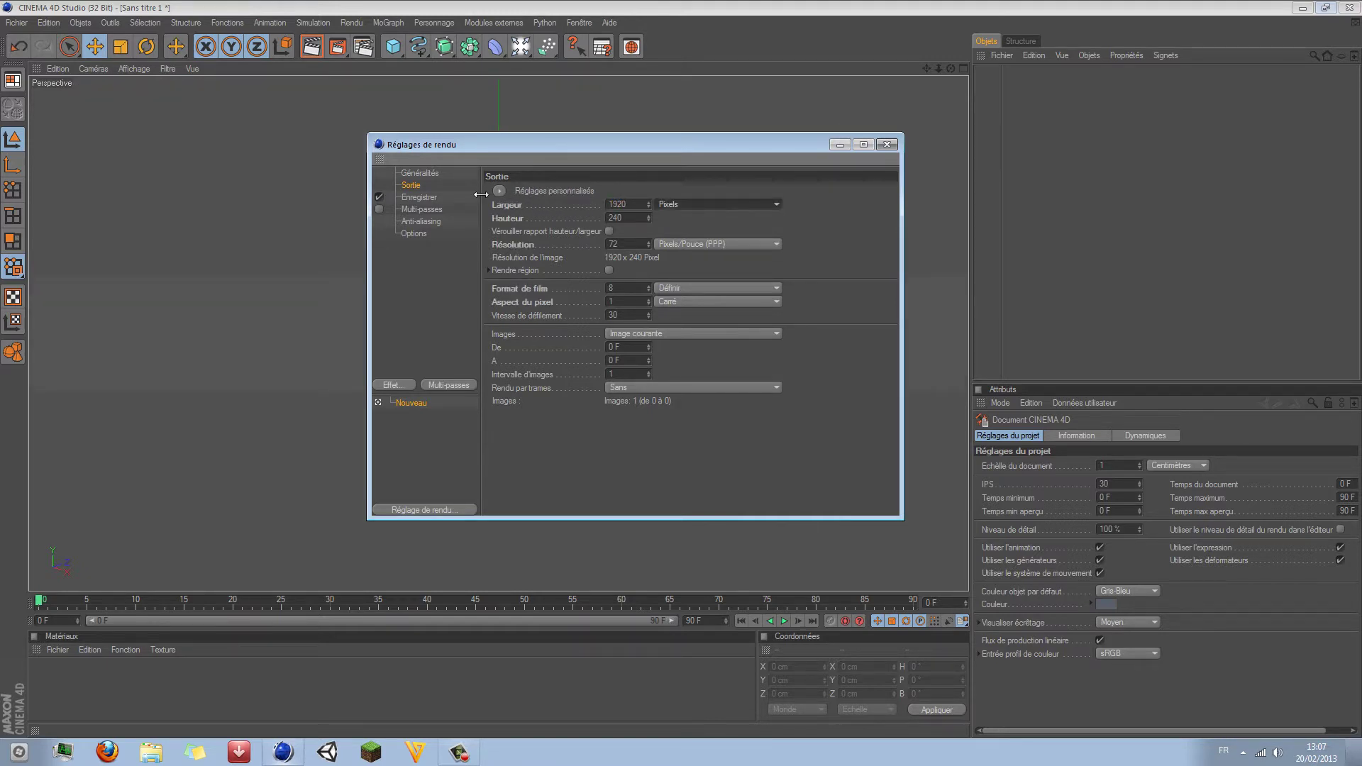
key("Tab")
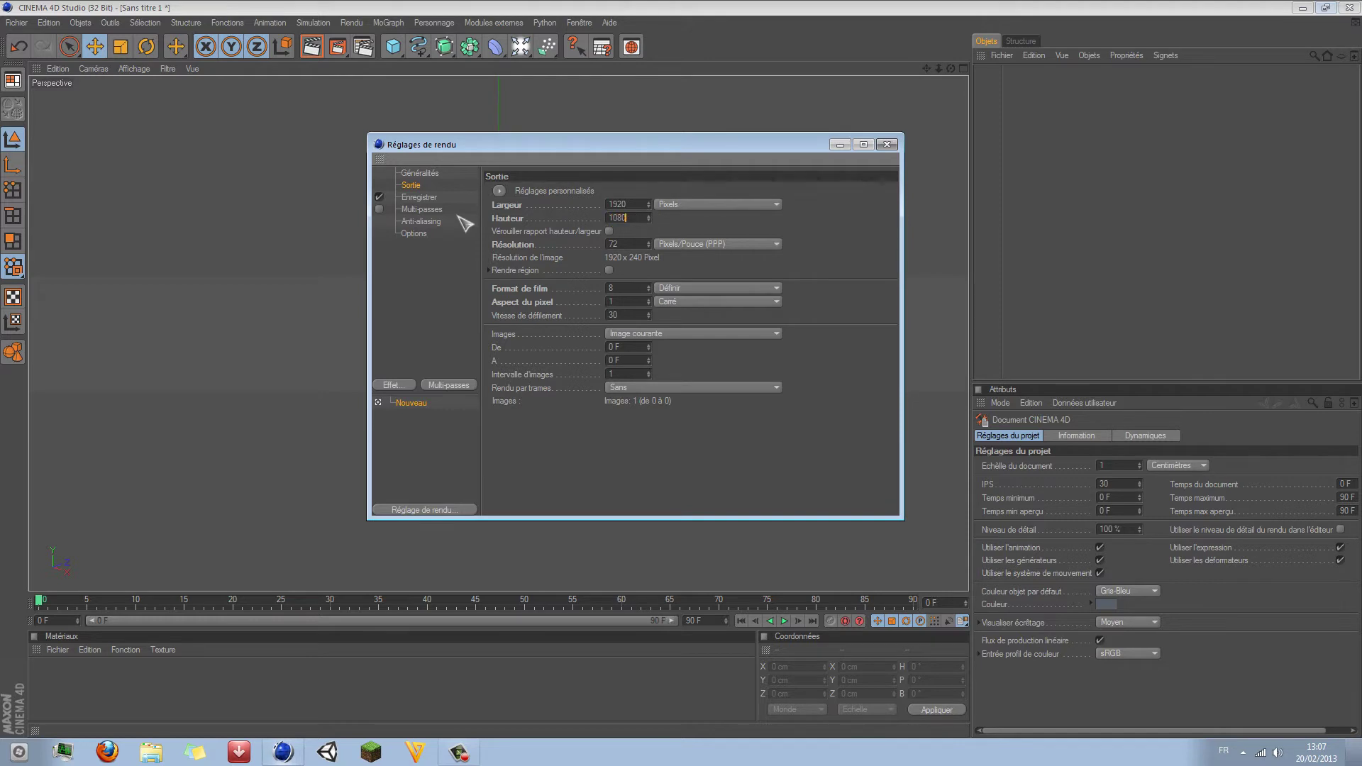
key("Return")
left_click(677, 322)
Step: Set the range of images to render to Toutes les images
left_click_drag(505, 145, 424, 156)
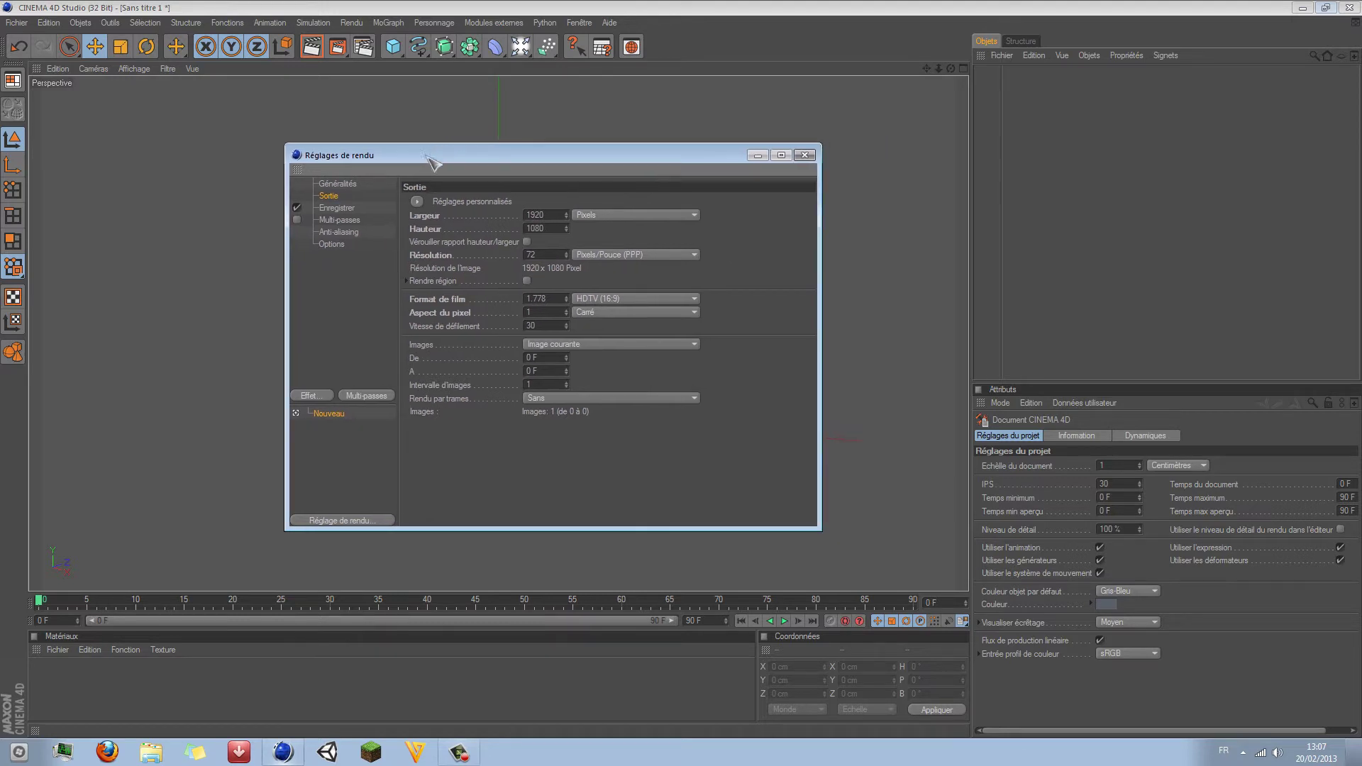
left_click(601, 345)
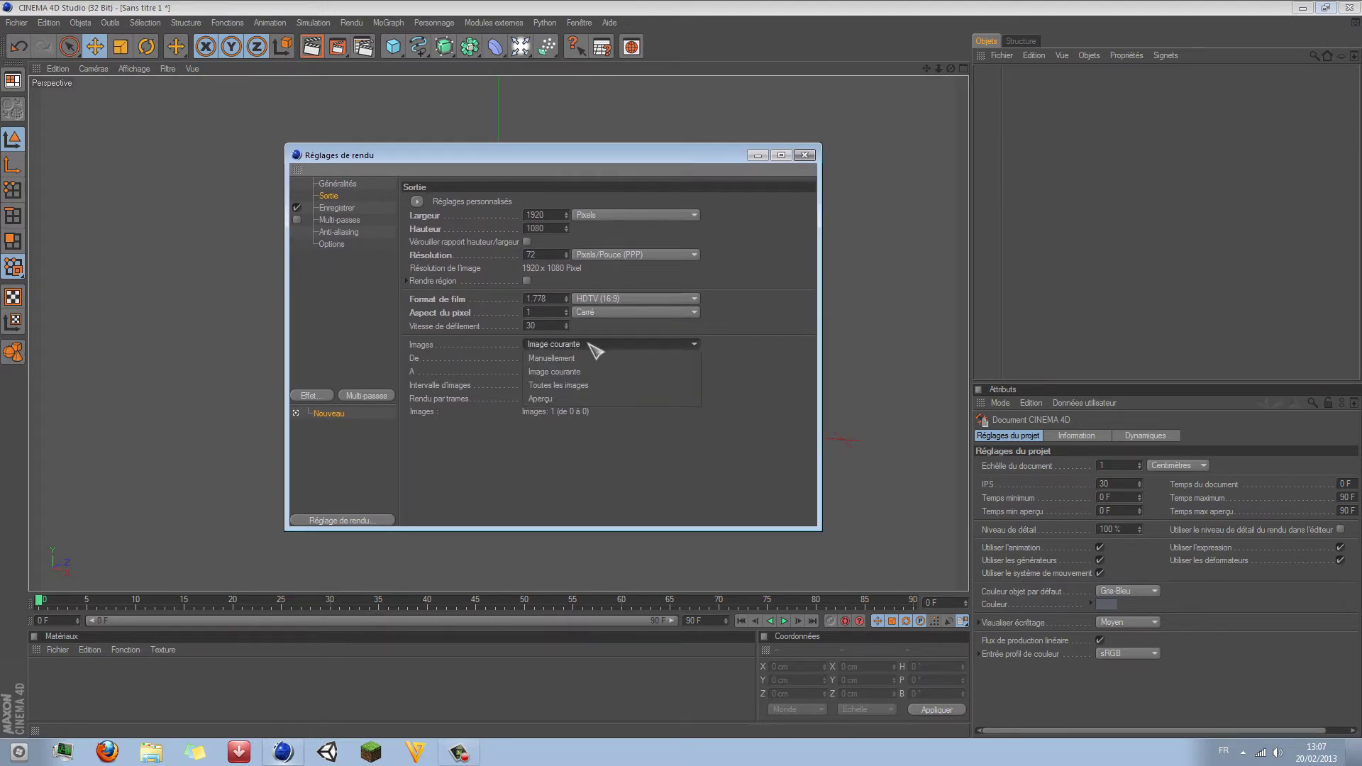
left_click(596, 385)
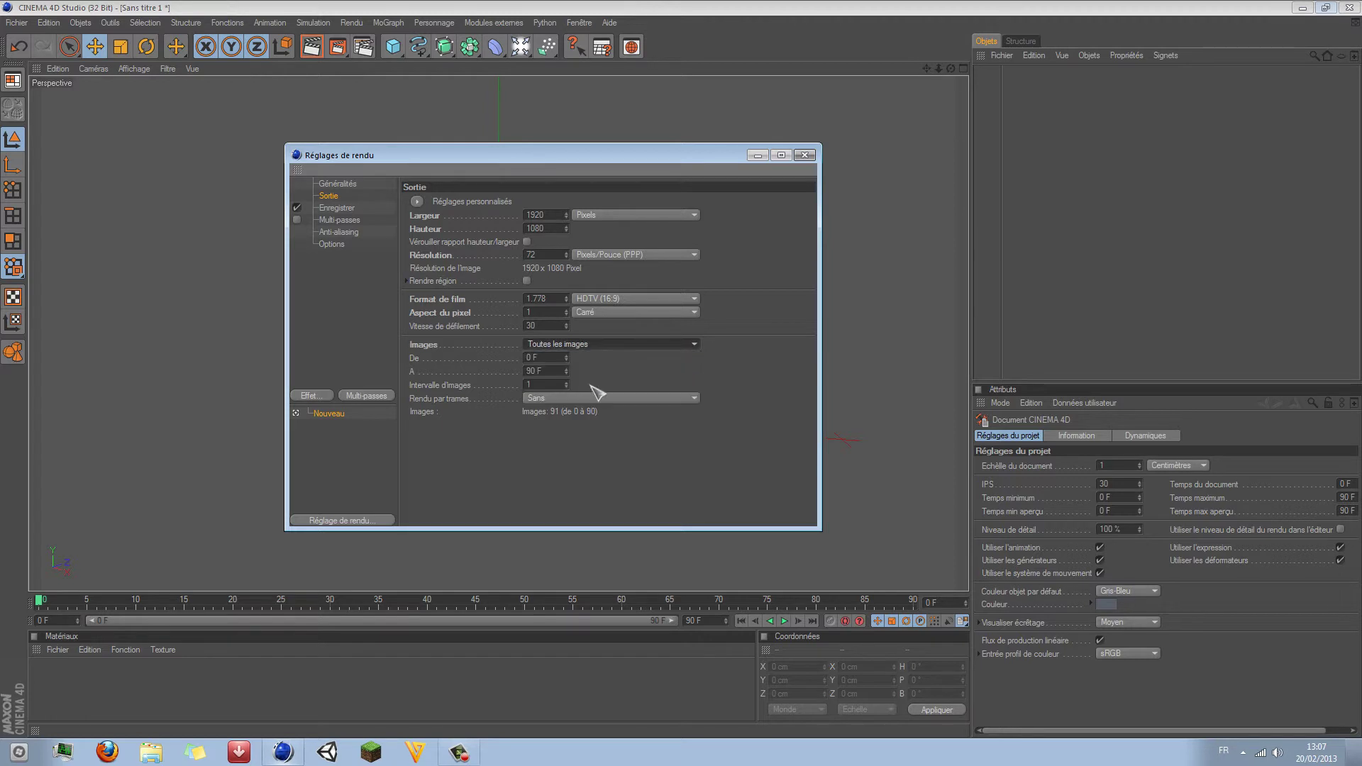
Step: Define the render range manually, from frame 5 to frame 120
left_click(598, 348)
left_click(591, 359)
double_click(546, 357)
type("5")
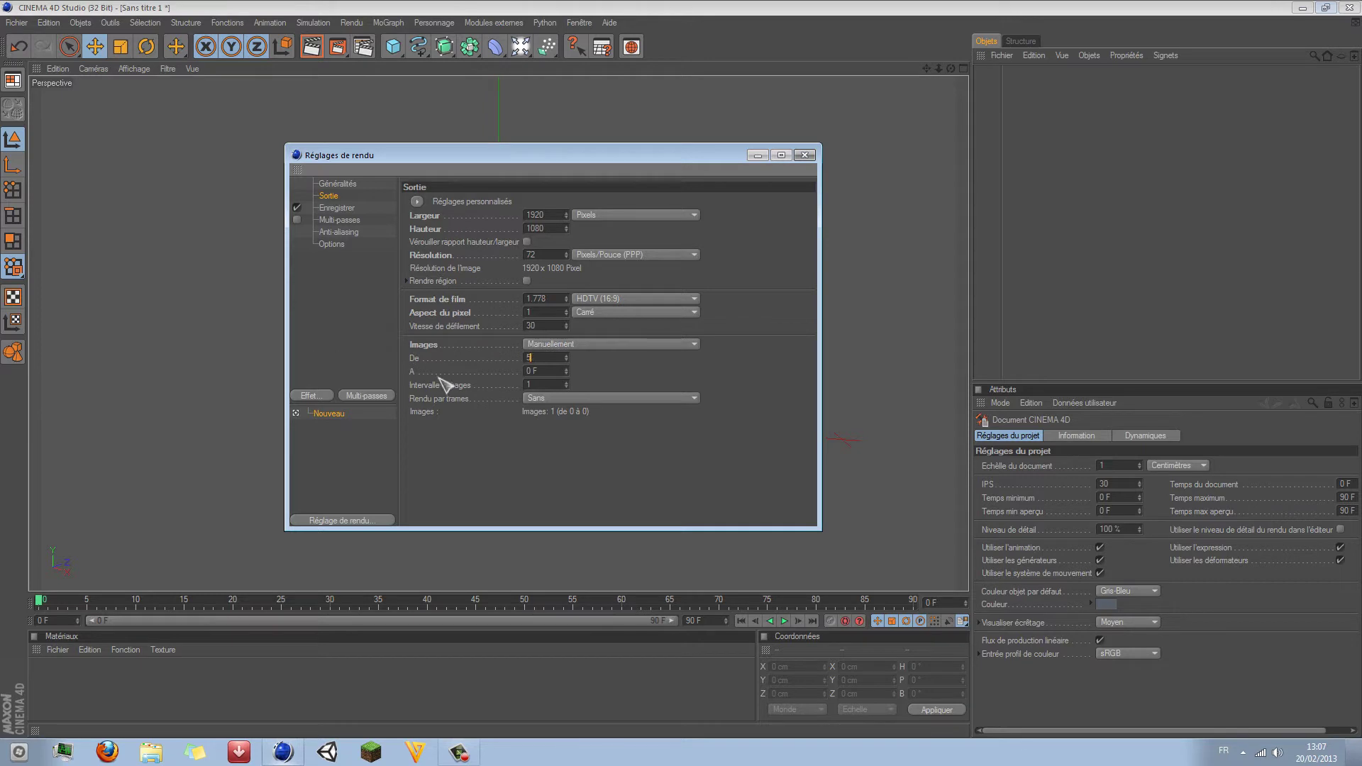
double_click(552, 387)
type("12")
key("Return")
double_click(560, 371)
left_click_drag(561, 358, 445, 350)
type("5")
key("Tab")
type("120")
Step: Switch the render range from manual back to Toutes les images
left_click(569, 345)
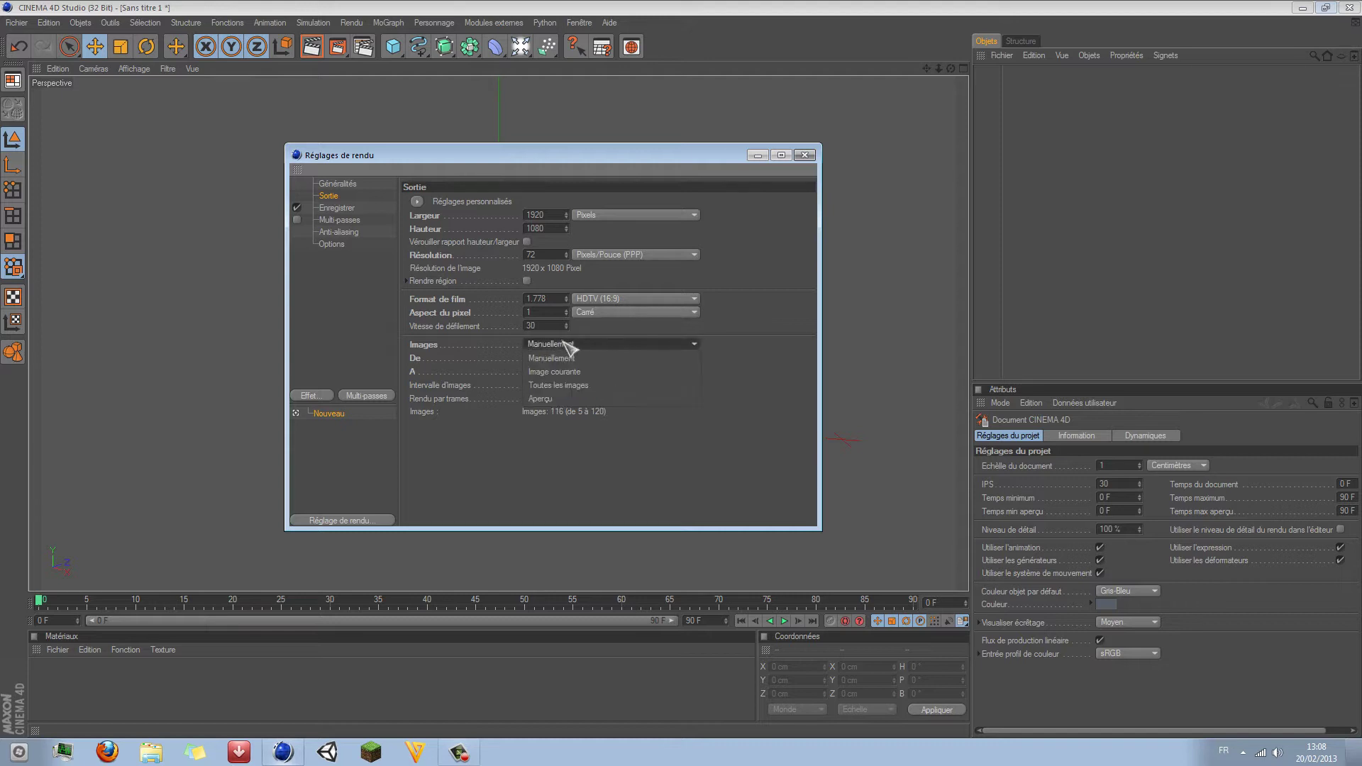
left_click(589, 385)
left_click(580, 345)
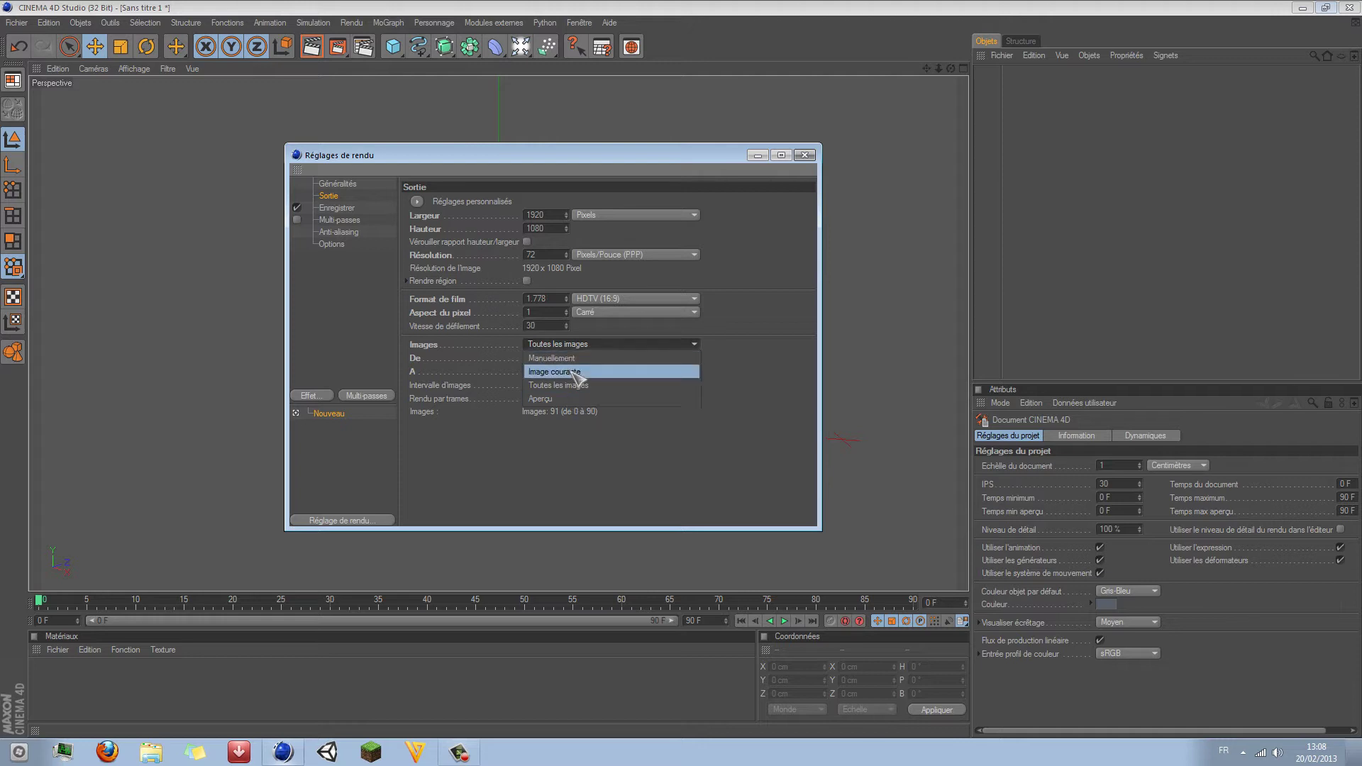
left_click(602, 387)
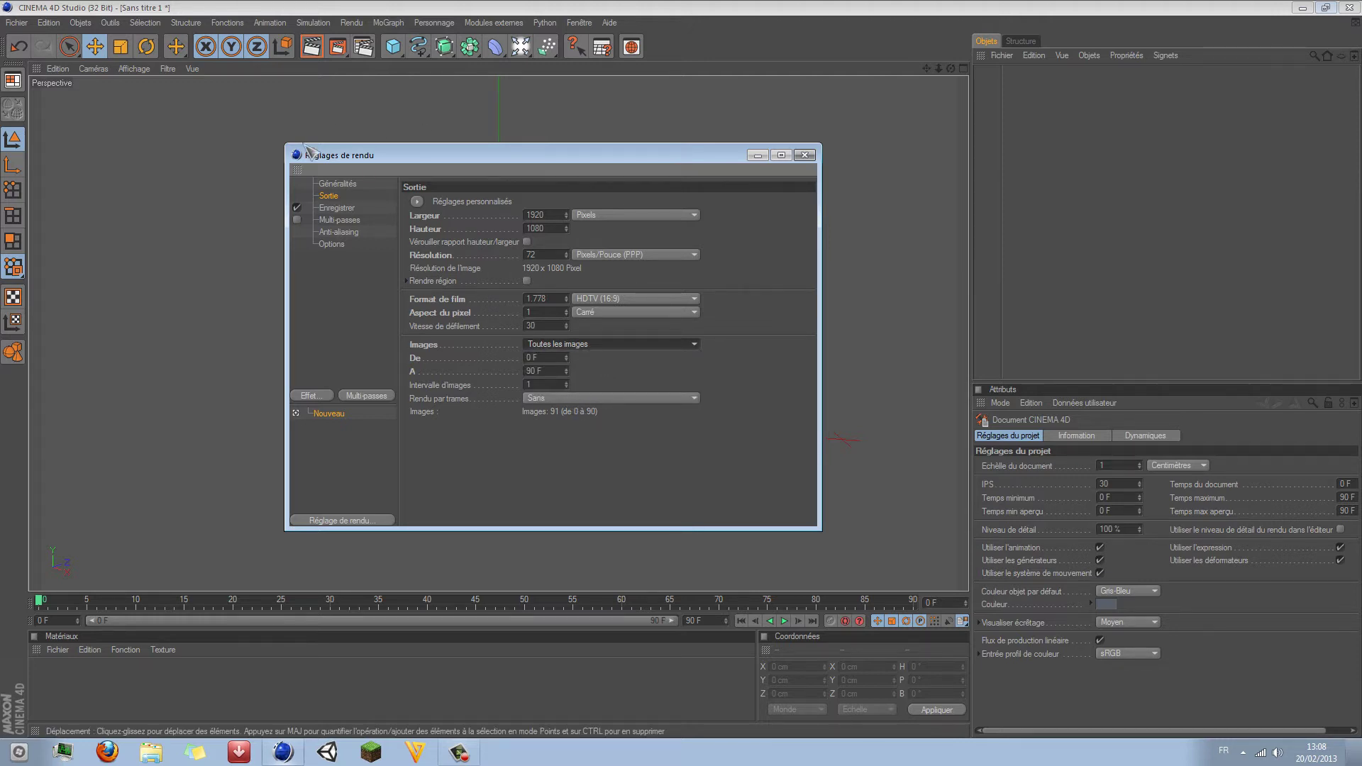
Step: Set the render to be saved on the desktop under the file name caca, in the Film AVI format
left_click(337, 208)
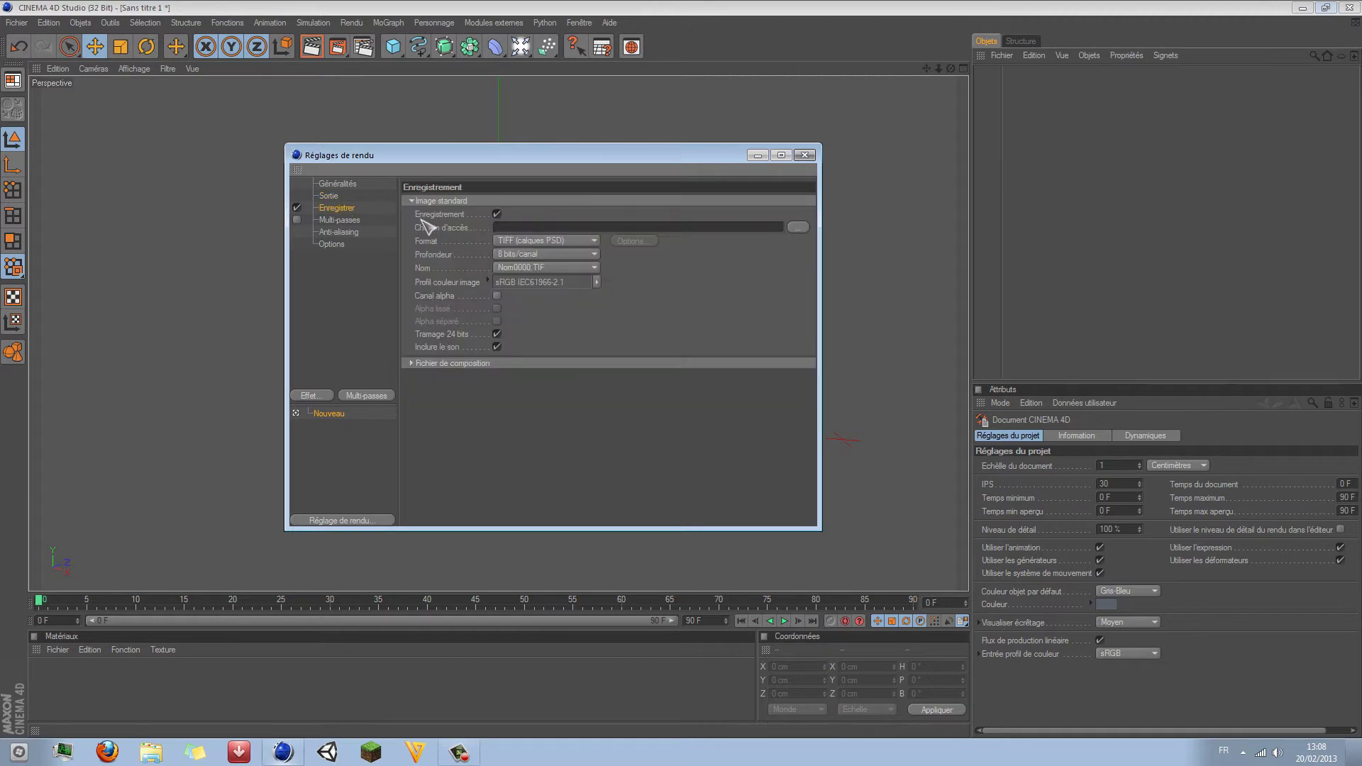
left_click(798, 229)
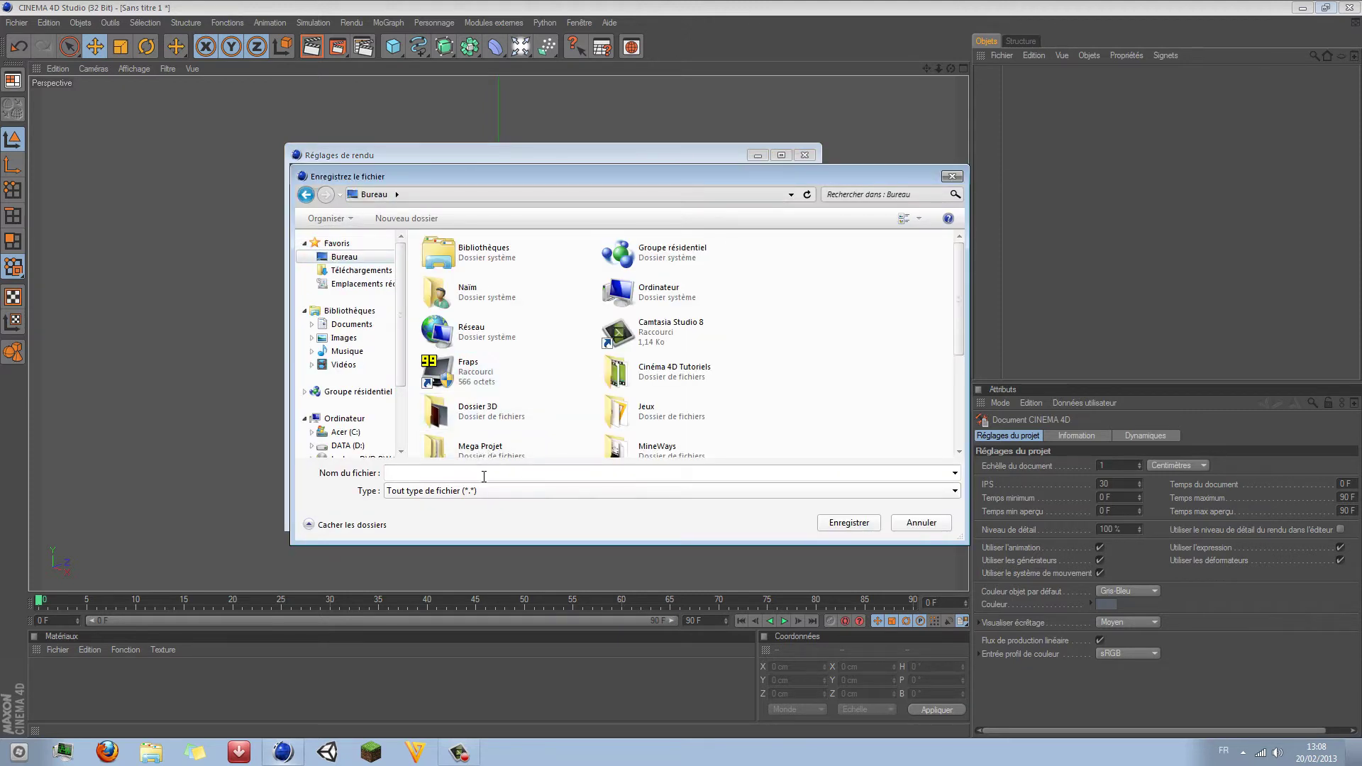
type("caca")
left_click(857, 523)
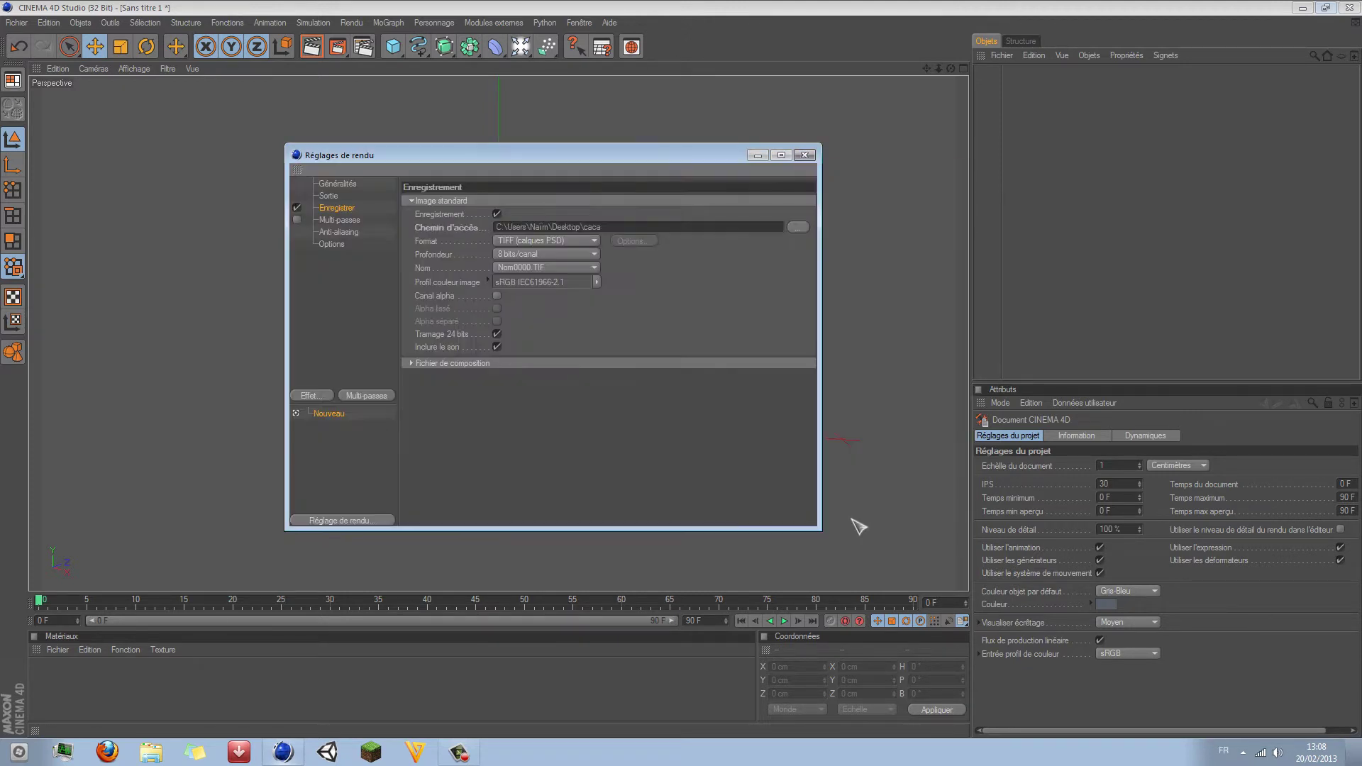
left_click(526, 245)
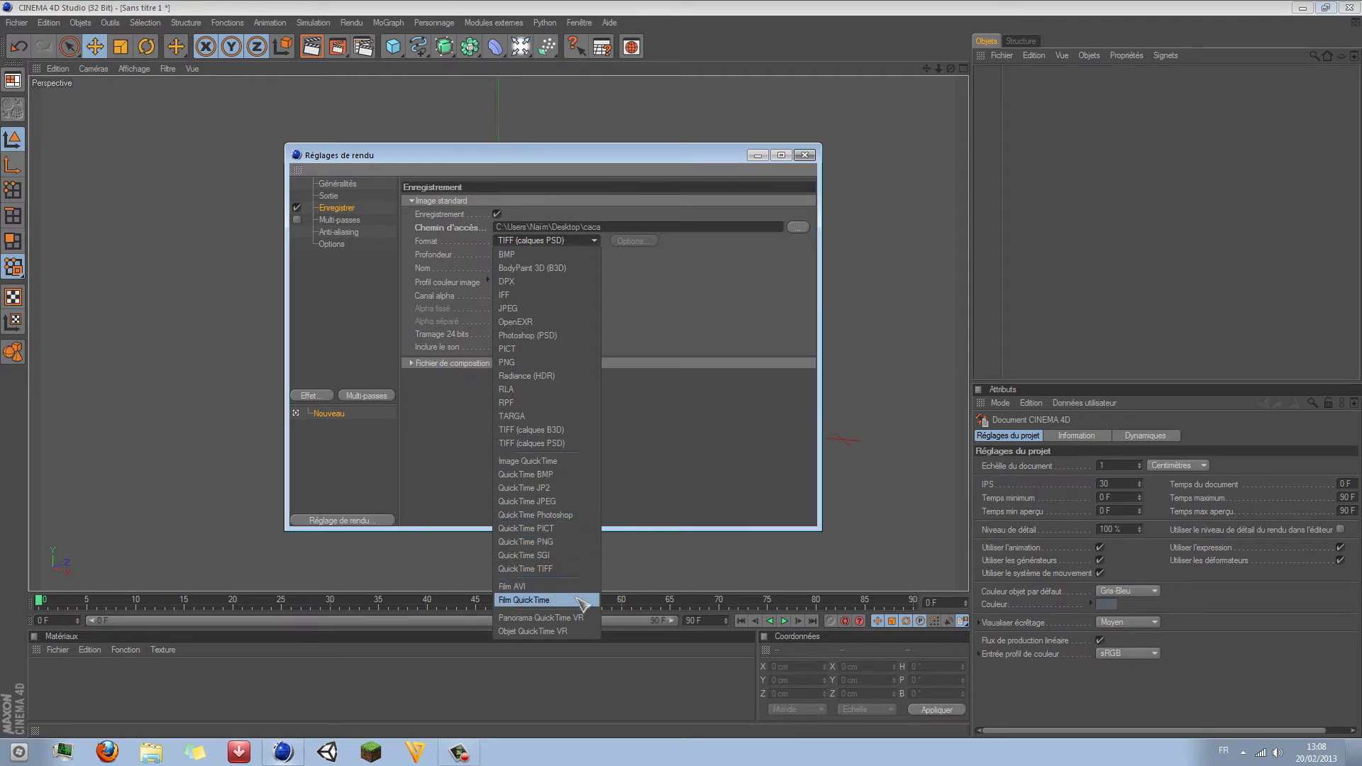
left_click(532, 588)
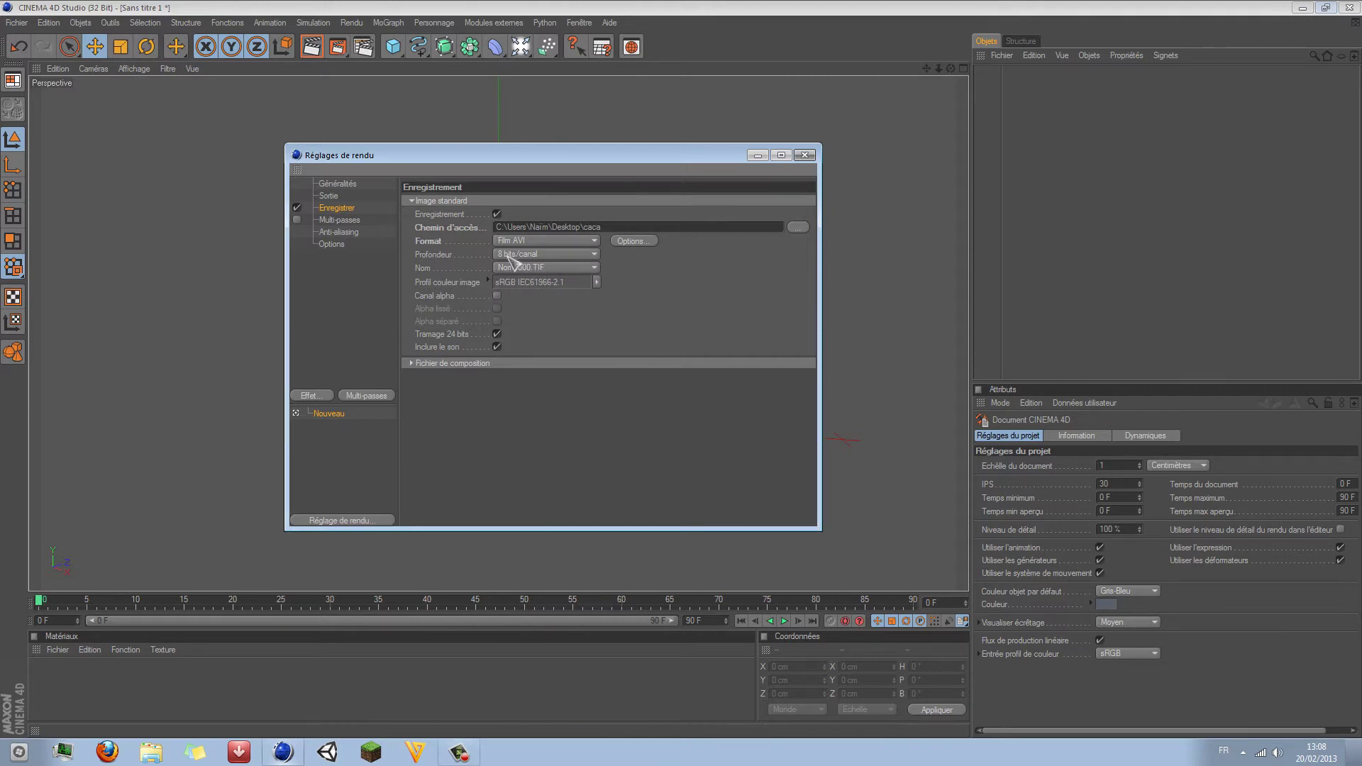
Step: Set the render's anti-aliasing mode to Au mieux
left_click(335, 220)
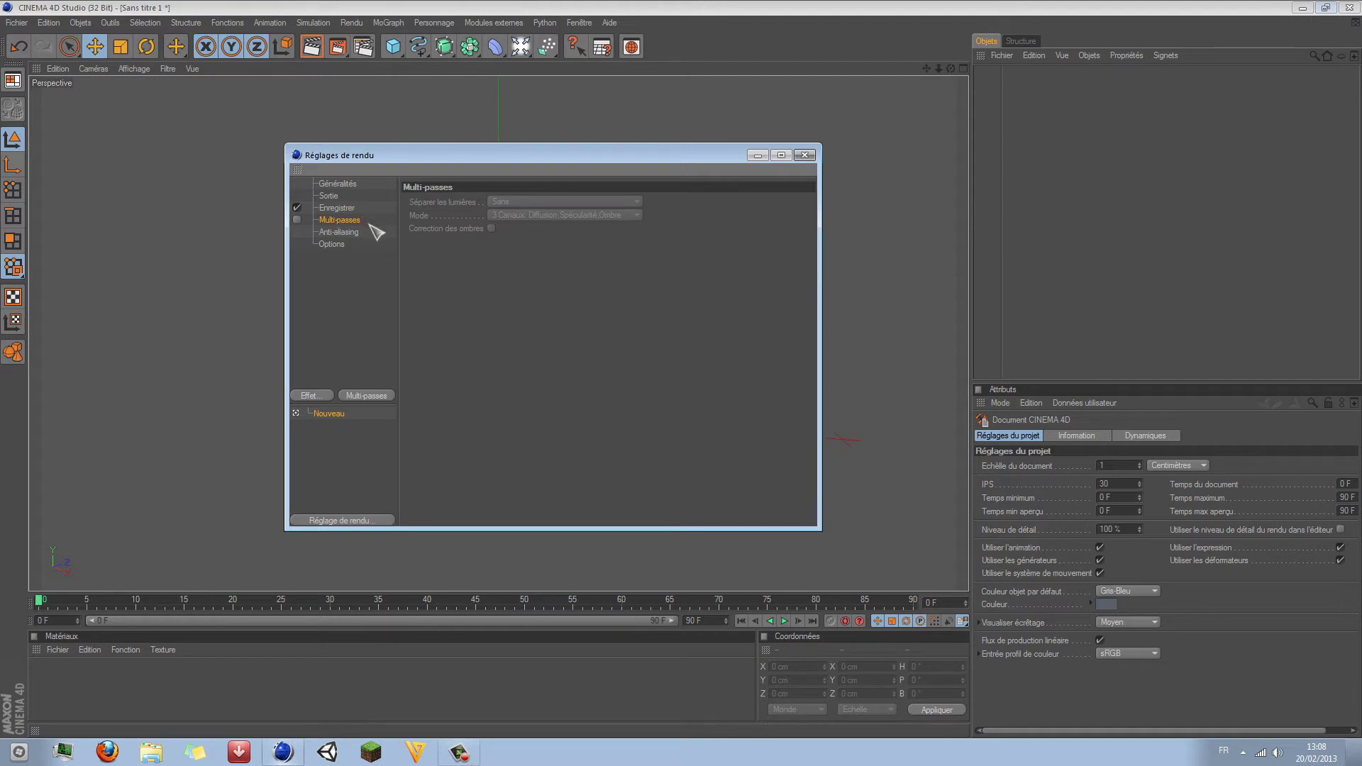
left_click(347, 234)
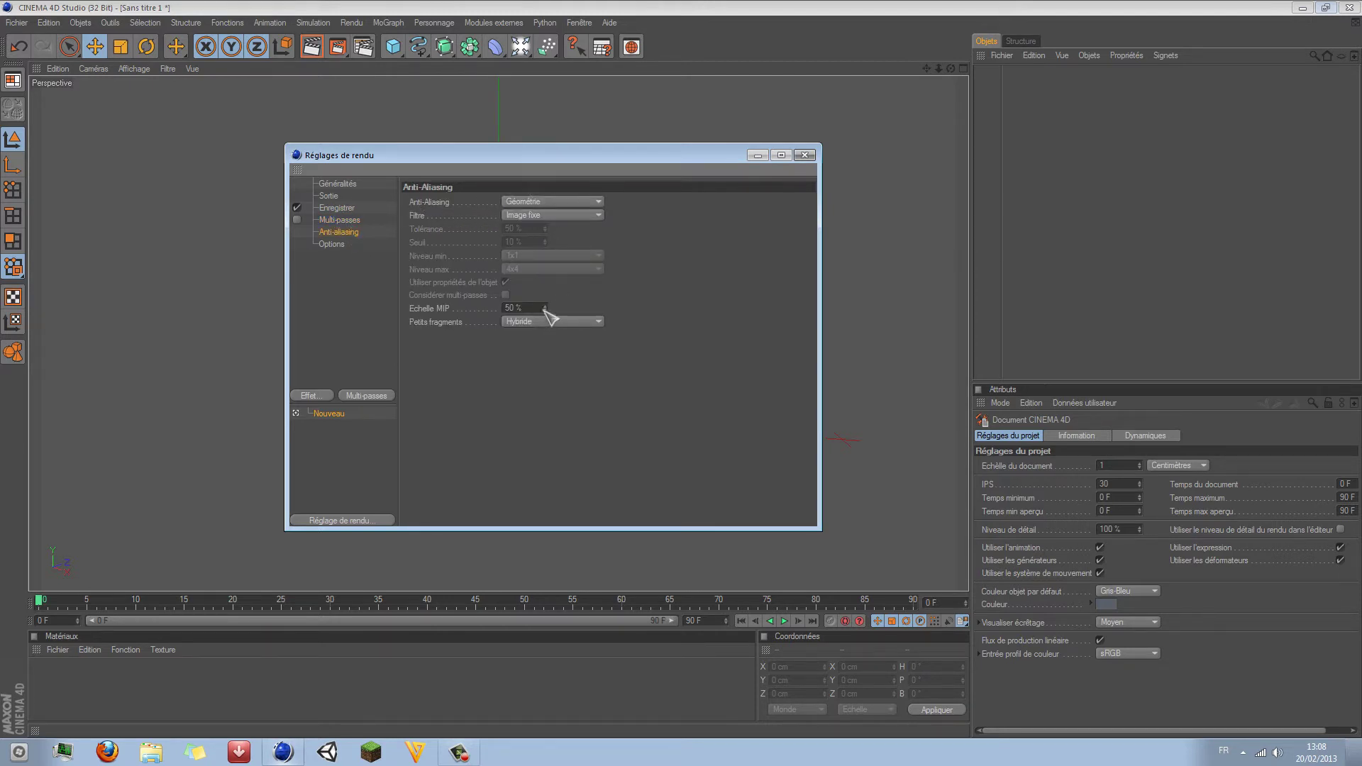
left_click(551, 202)
left_click(550, 214)
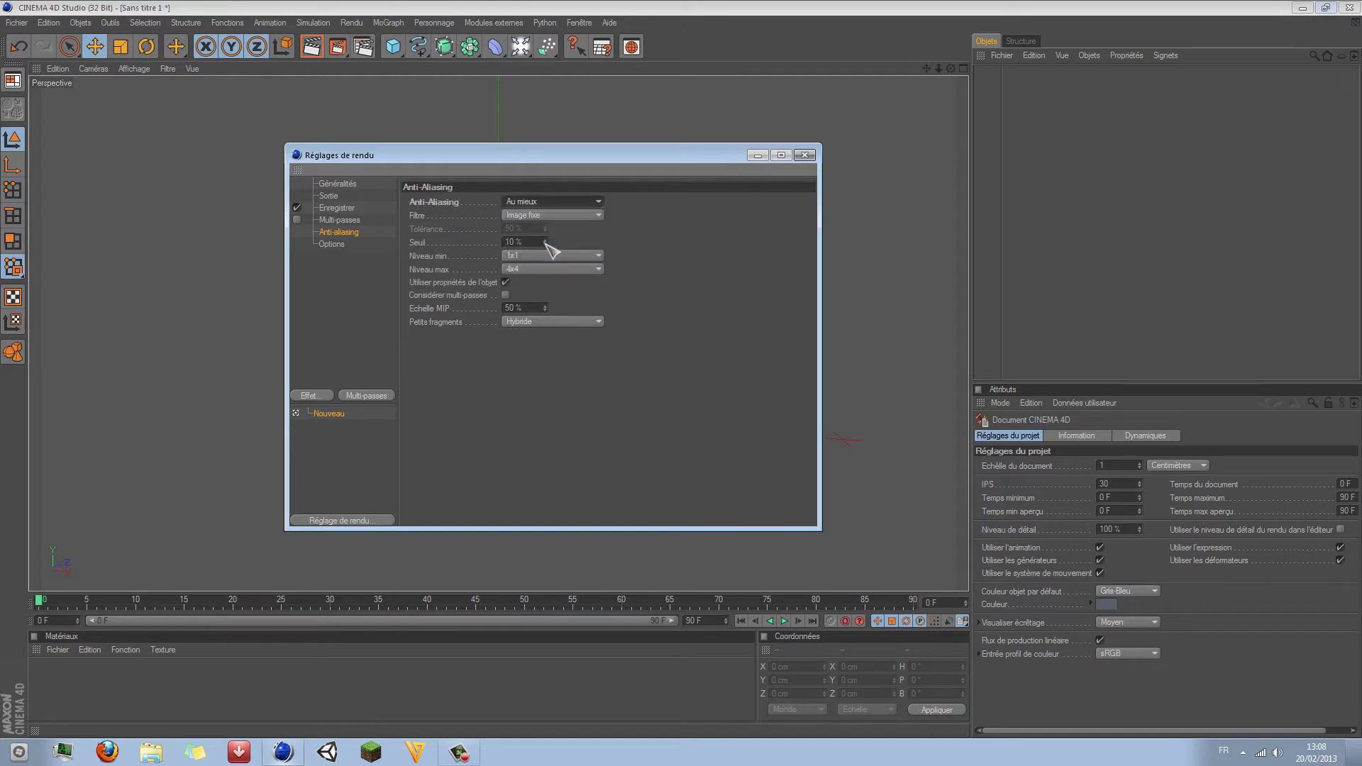
Step: Set the minimum anti-aliasing level to 8x8 and the maximum level to 16x16
left_click(517, 256)
left_click(534, 309)
left_click(549, 269)
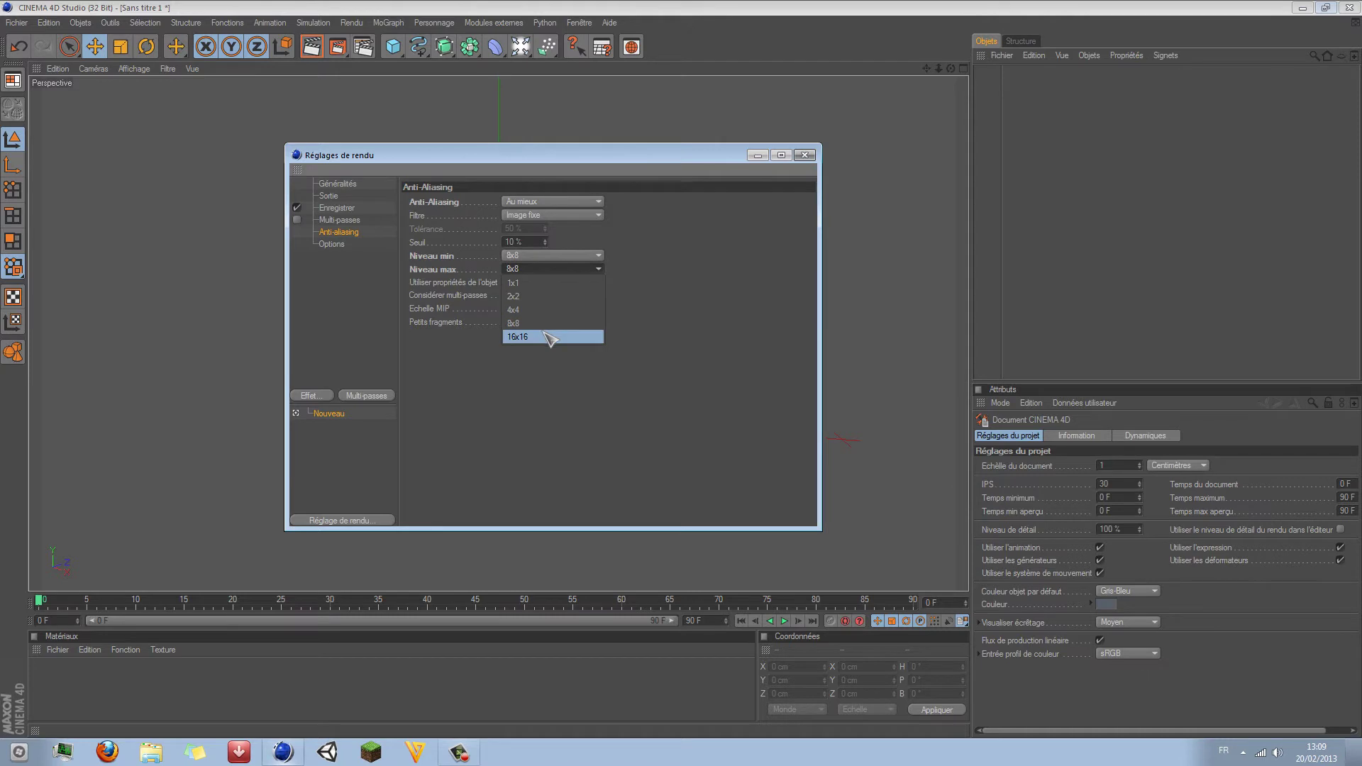
left_click(548, 337)
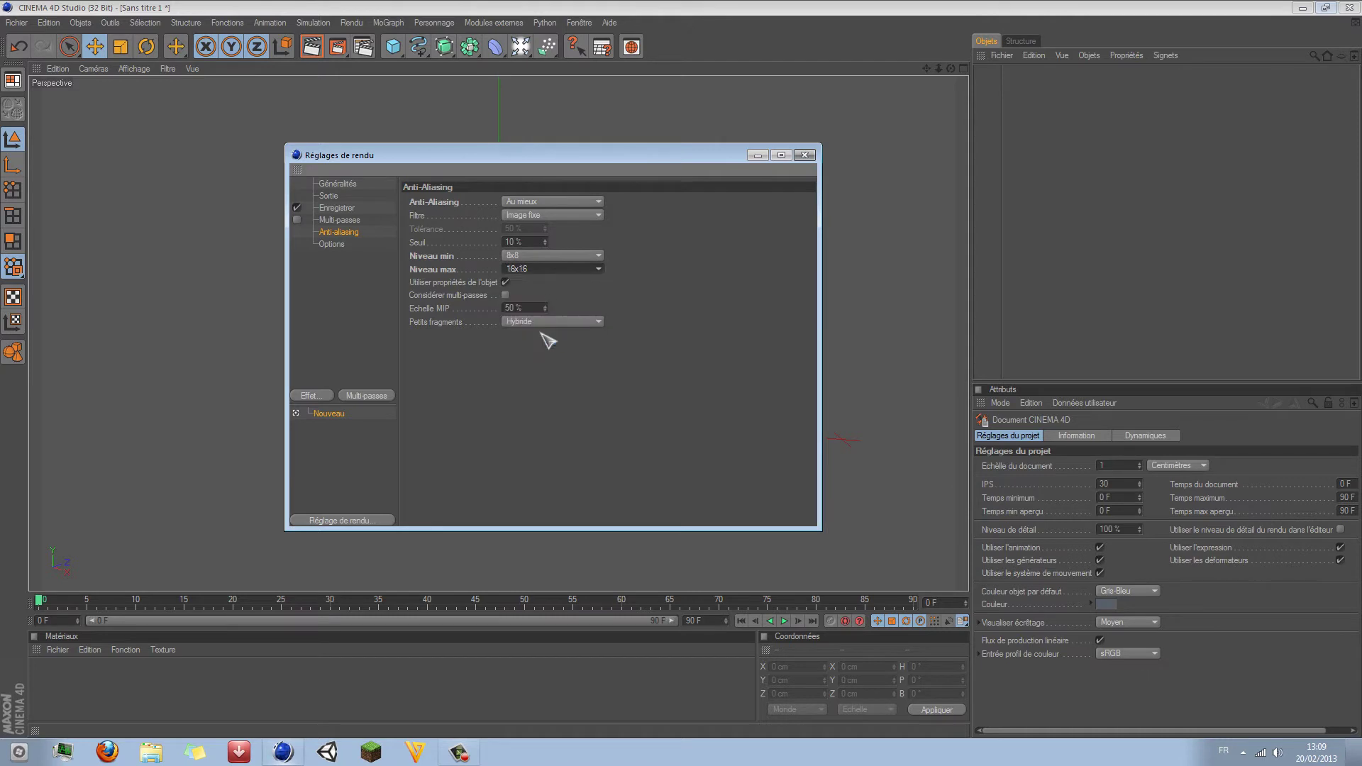
Step: Lower the anti-aliasing levels to a minimum of 2x2 and a maximum of 4x4
left_click(540, 257)
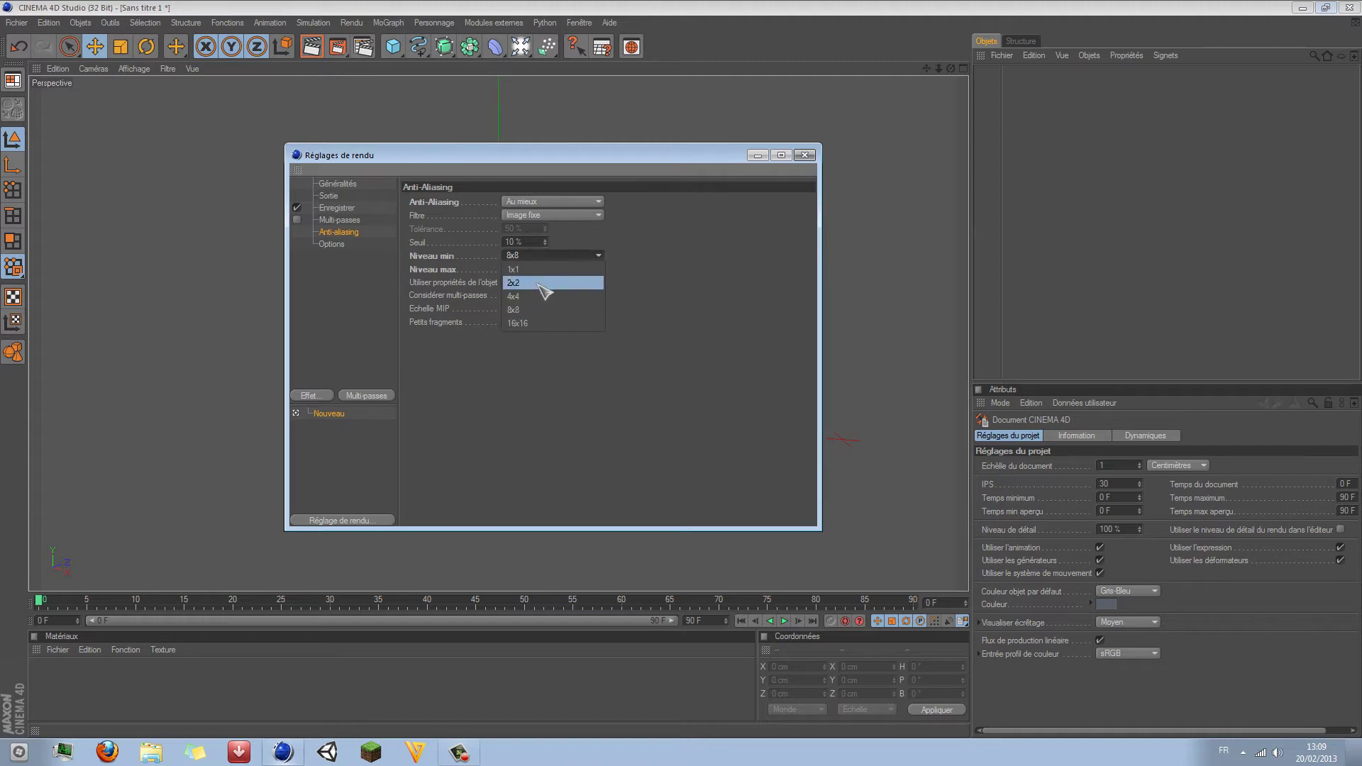
left_click(532, 283)
left_click(543, 269)
left_click(543, 309)
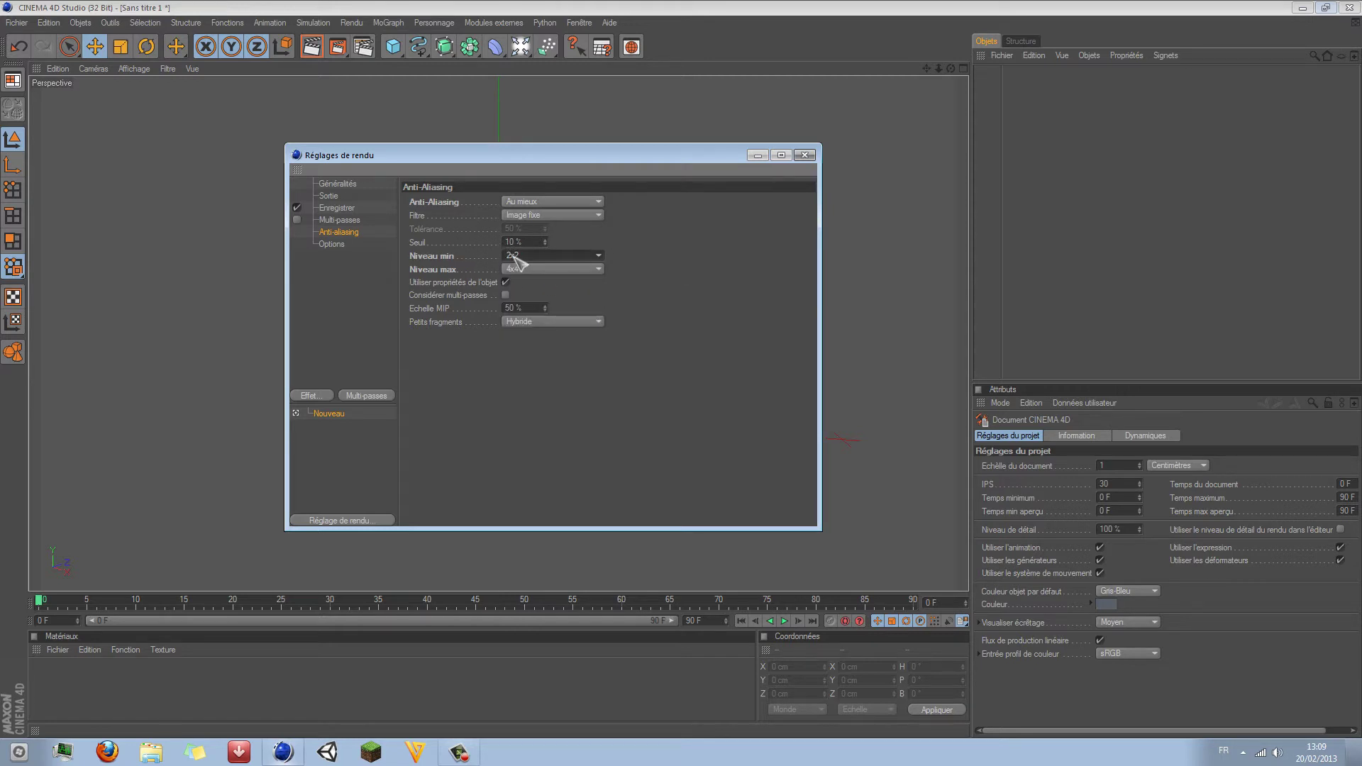
Step: Review the render options and apply the Film/Vidéo preset HDTV 1080 29.97 to the output
left_click(338, 244)
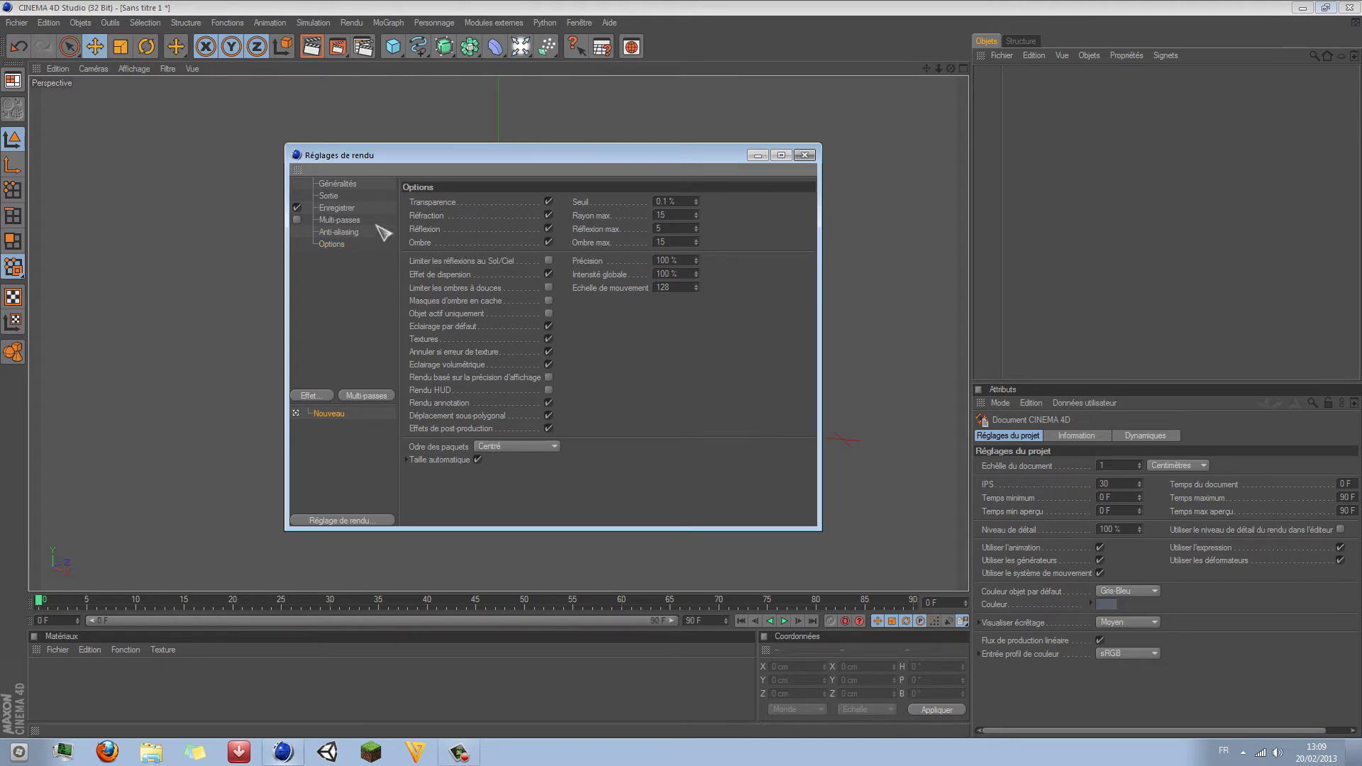
left_click(346, 186)
left_click(331, 196)
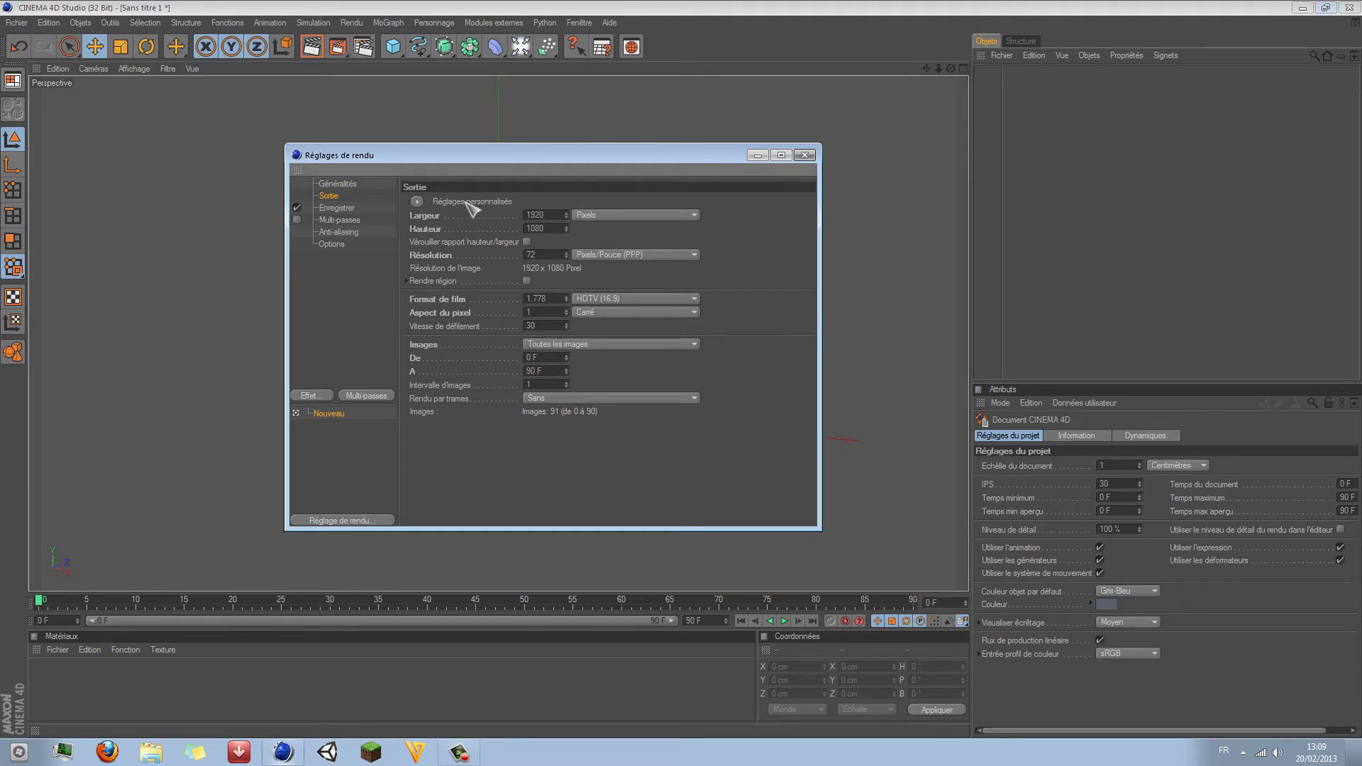
left_click(417, 201)
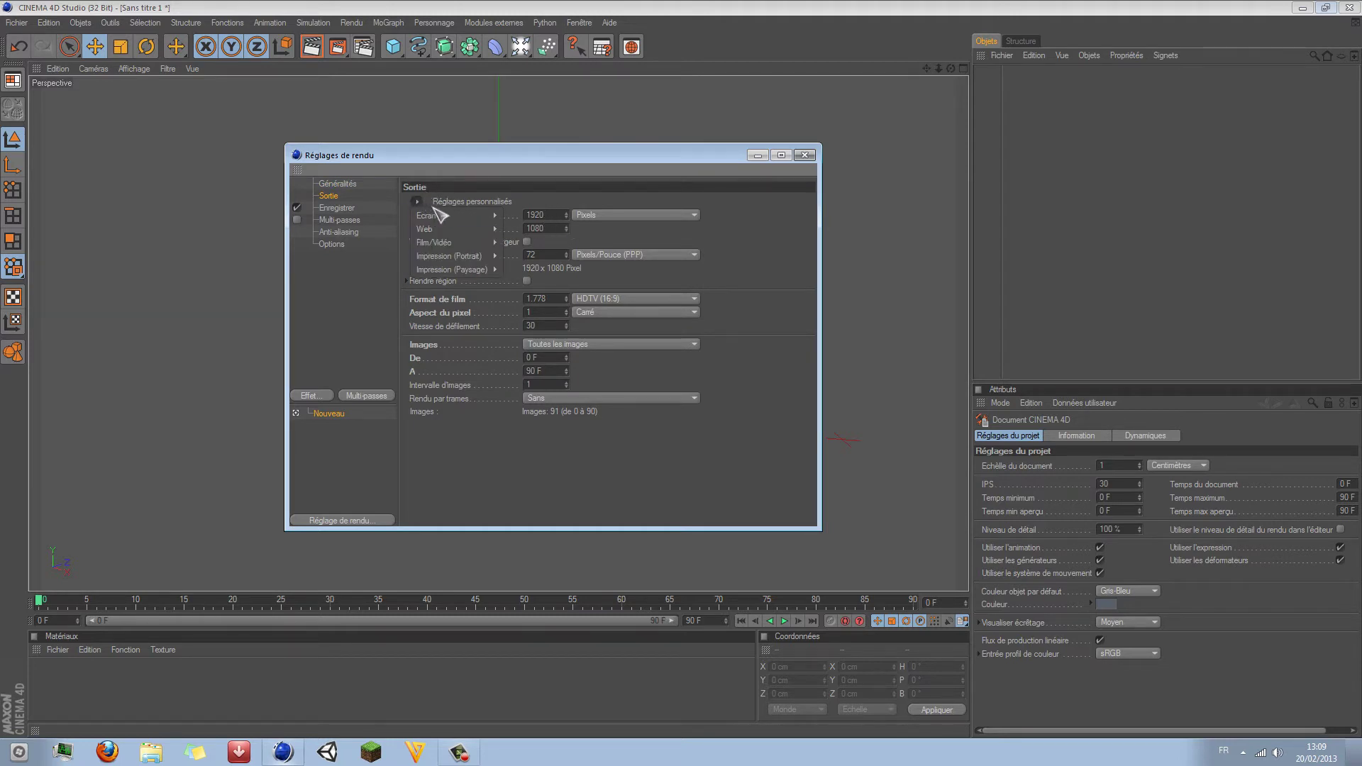
mouse_move(449, 221)
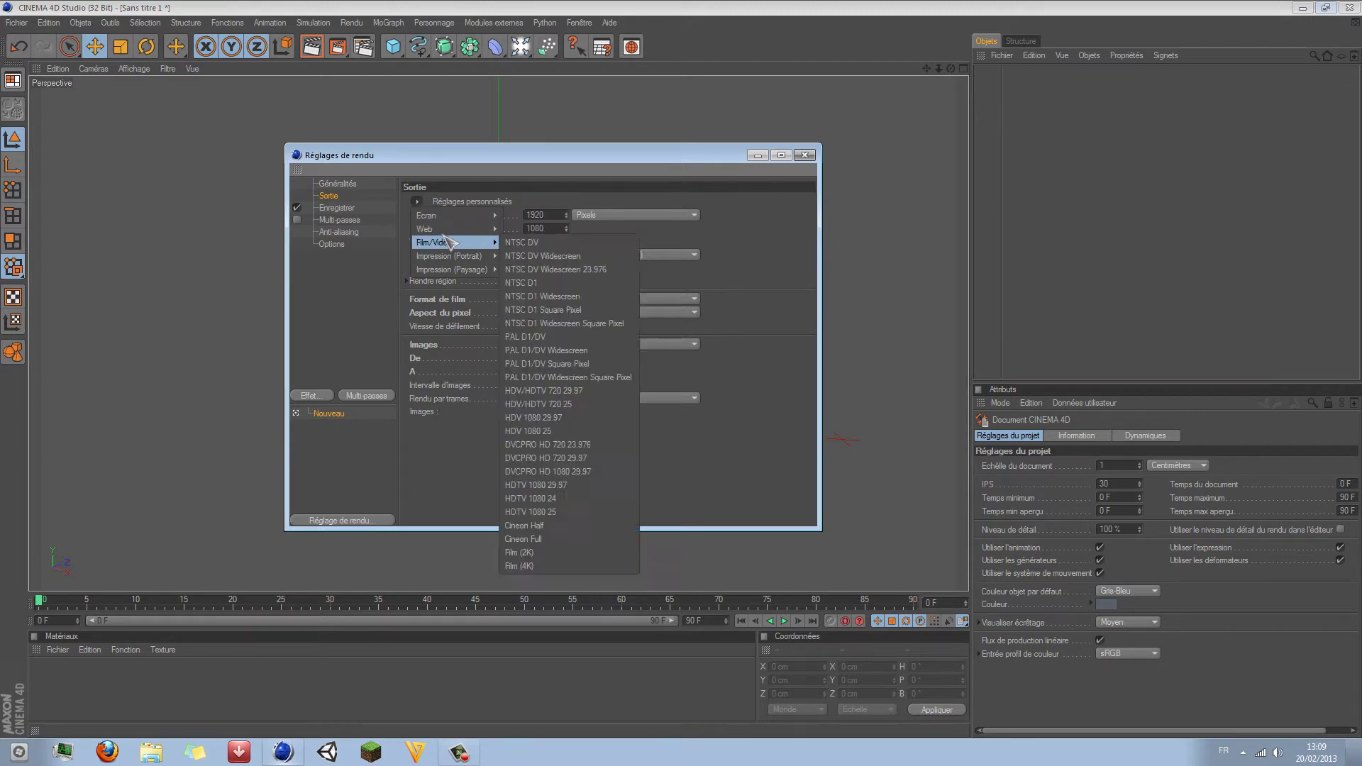
left_click(466, 245)
left_click(417, 201)
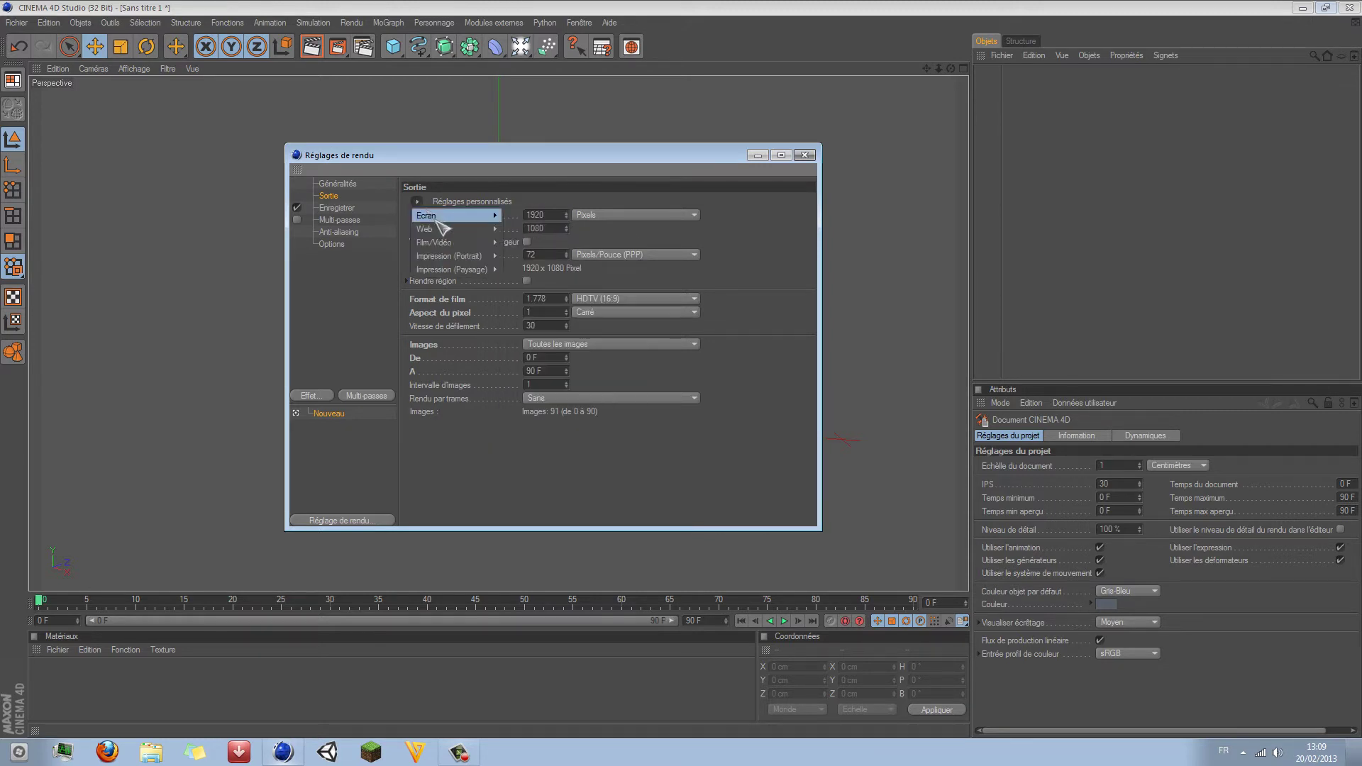
mouse_move(458, 242)
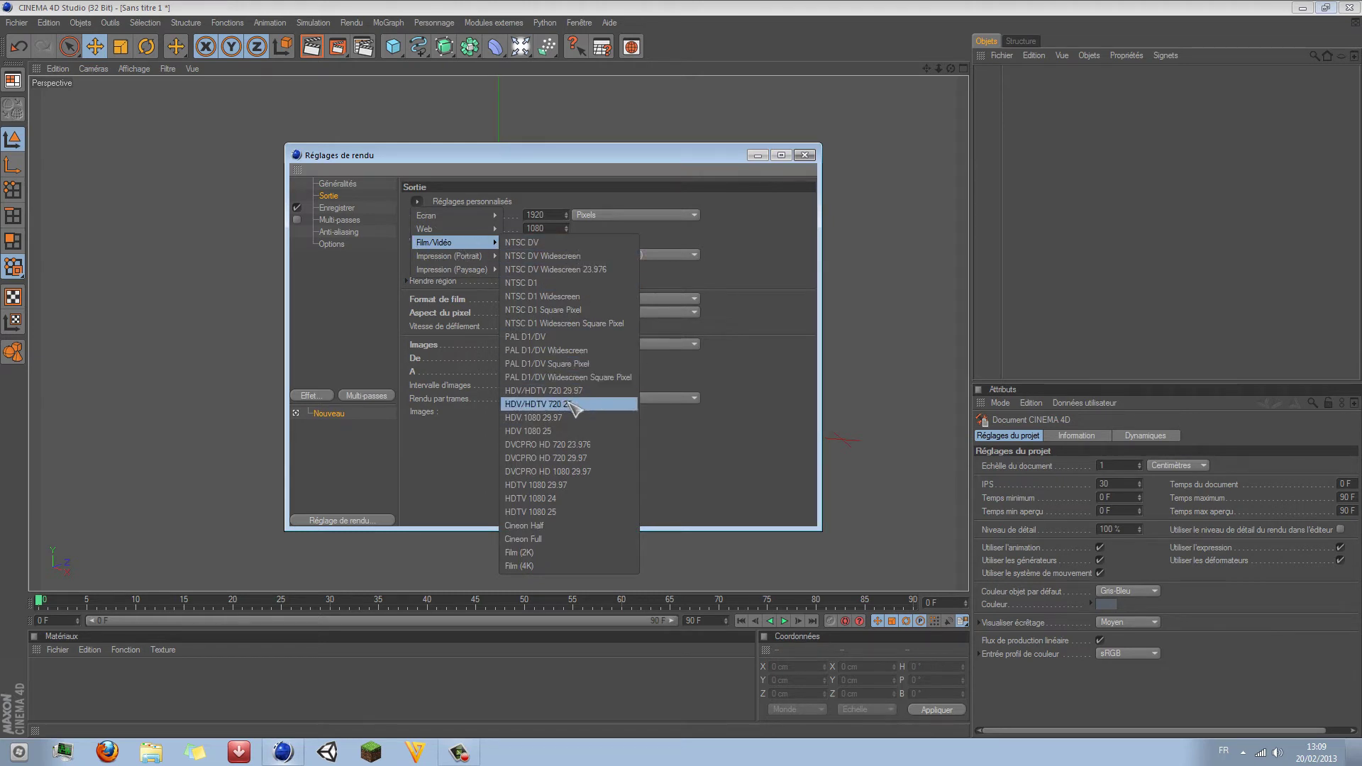
left_click(564, 488)
Step: Change the output preset to HDV/HDTV 720 29.97
left_click(417, 201)
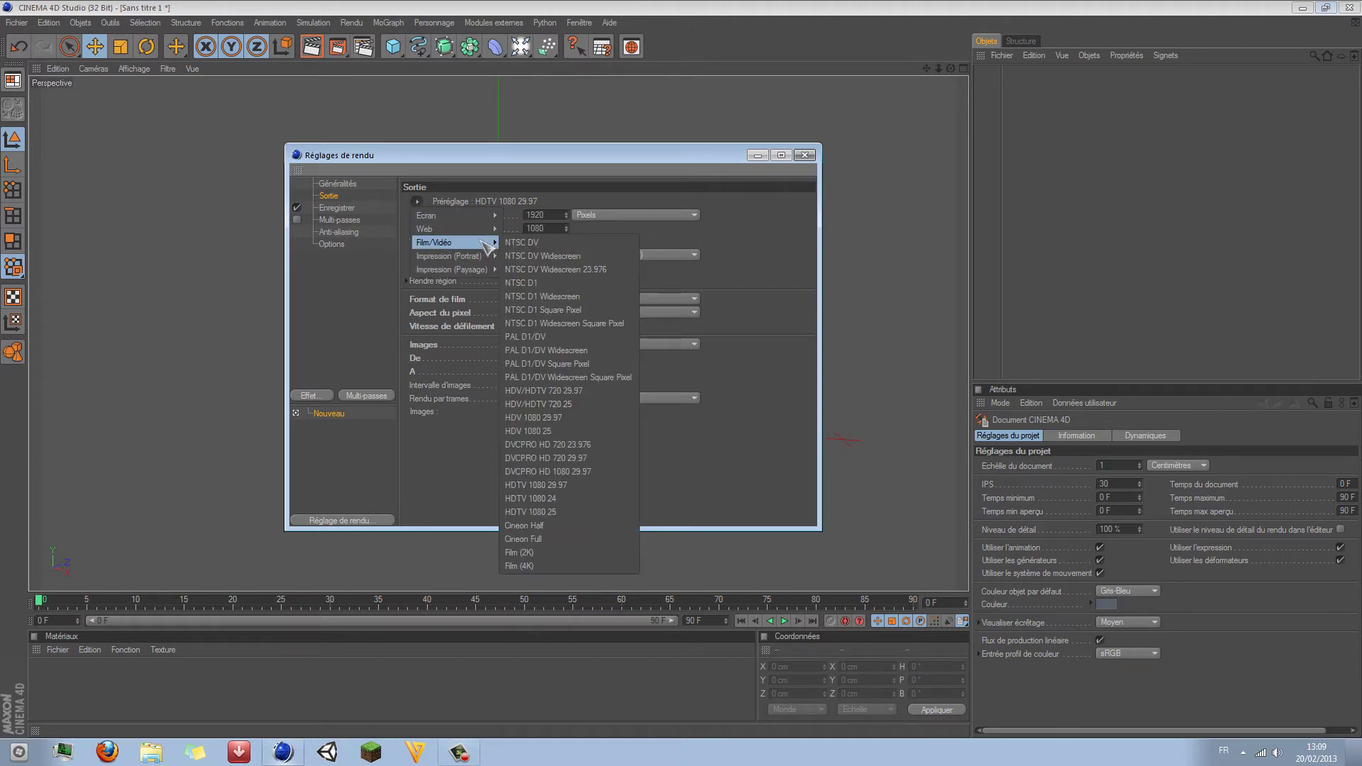
left_click(576, 393)
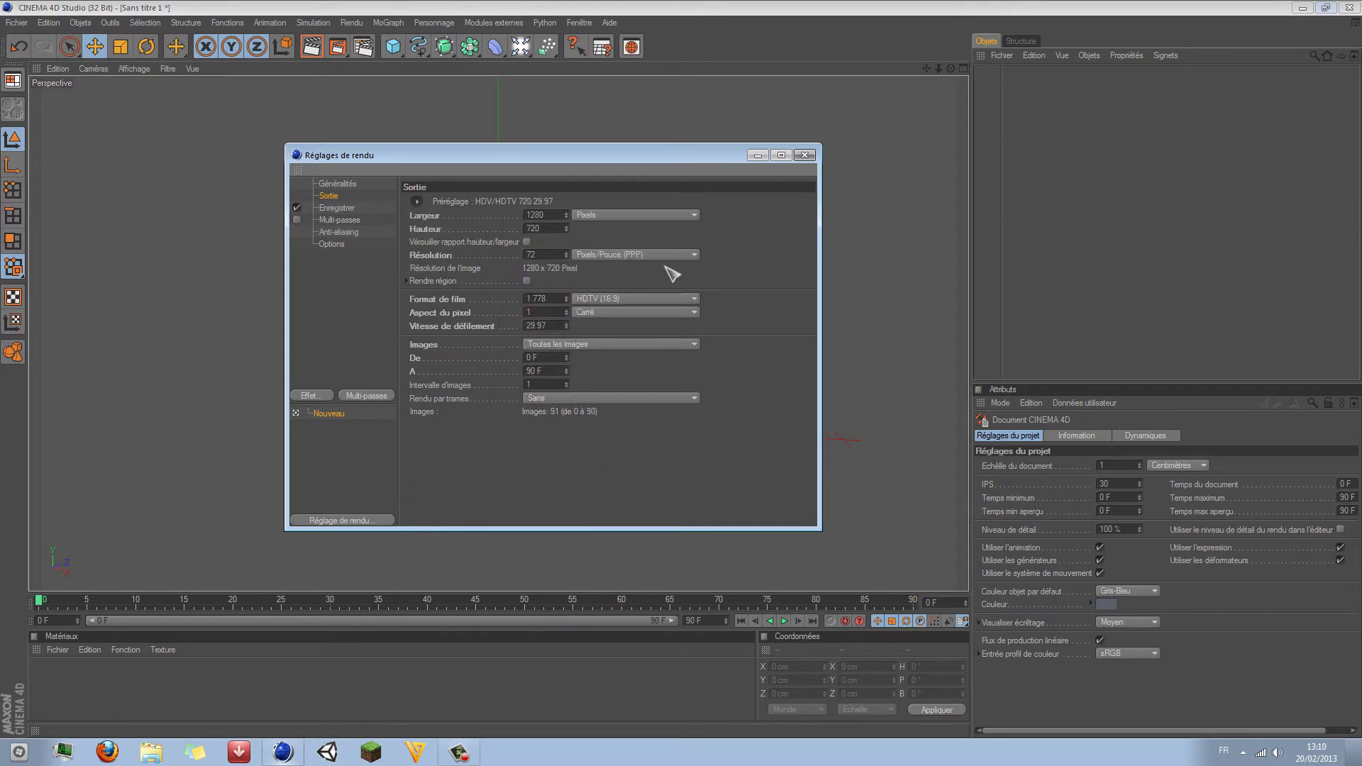
Step: Apply the Film/Vidéo output preset HDTV 1080 29.97 and set the frame rate to 30
left_click(417, 201)
mouse_move(452, 218)
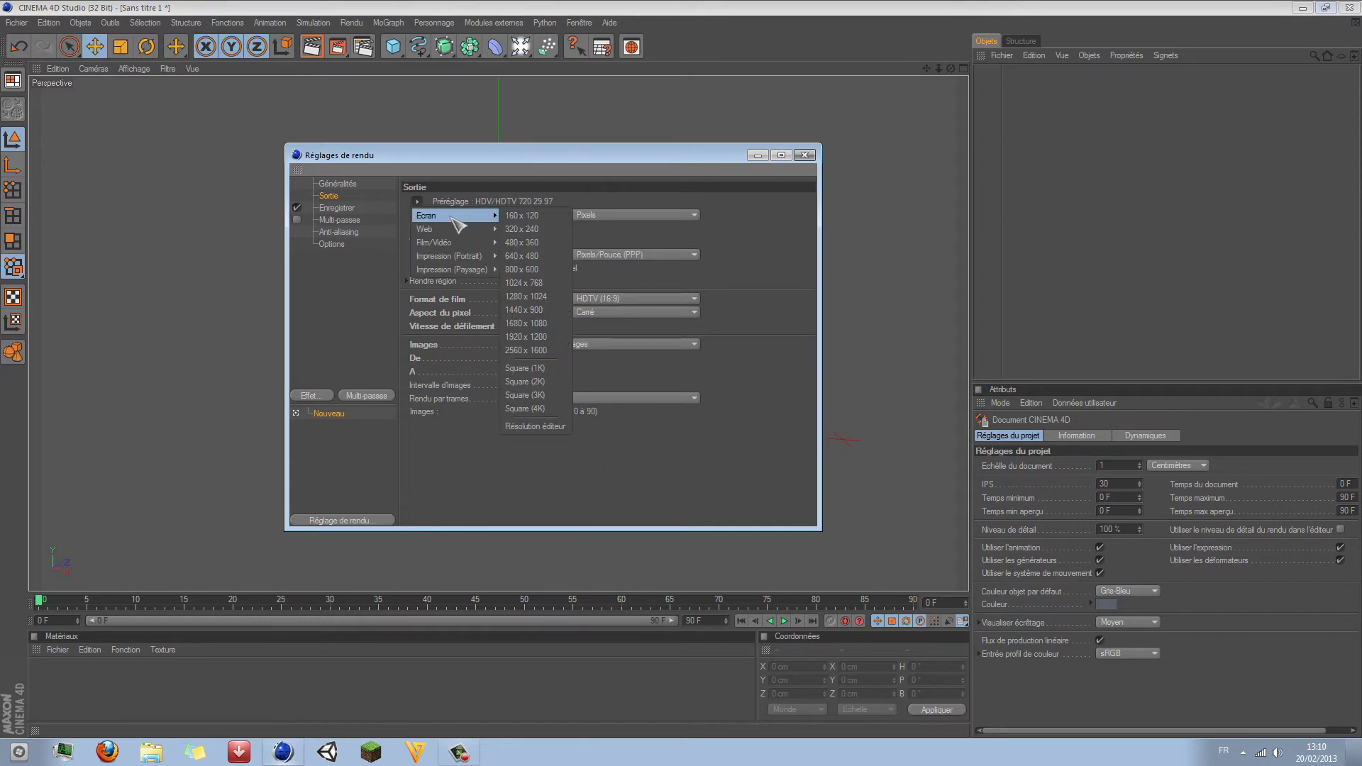
mouse_move(484, 244)
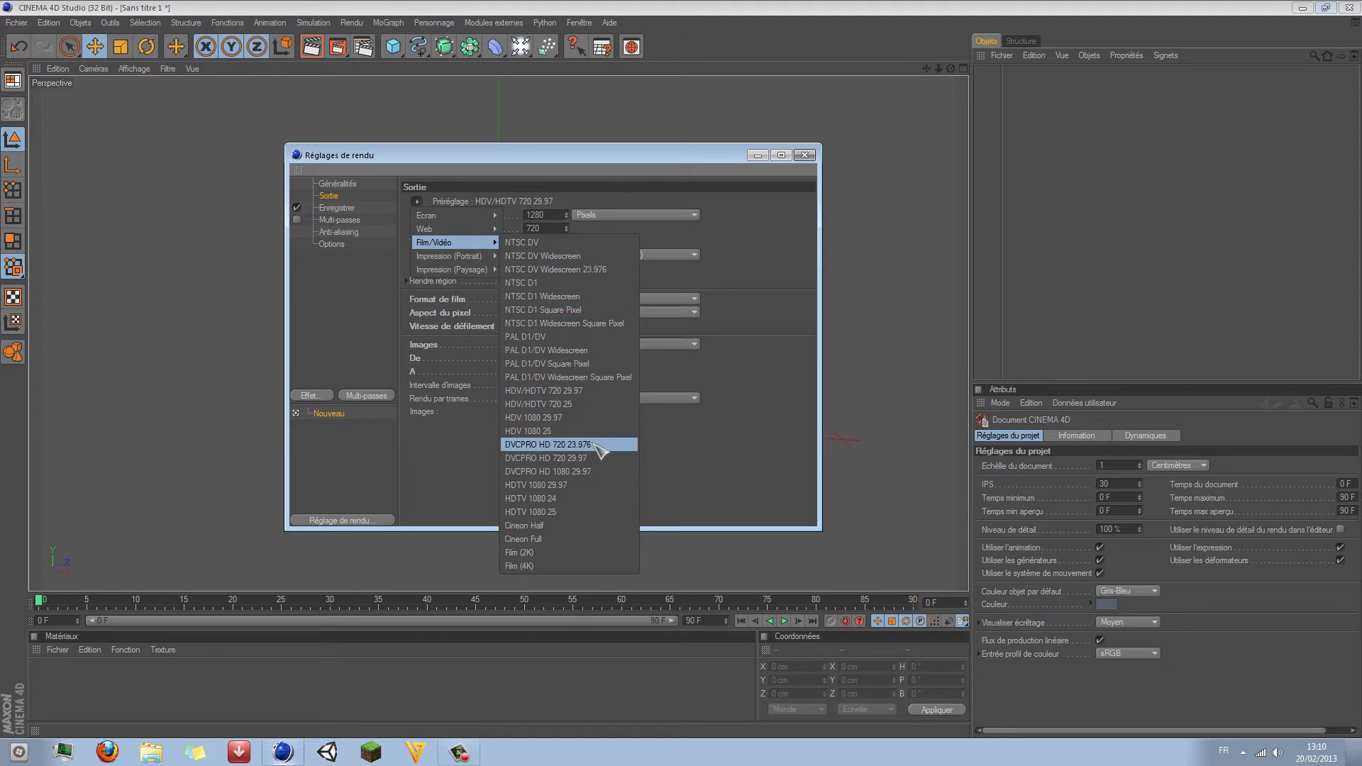
left_click(589, 490)
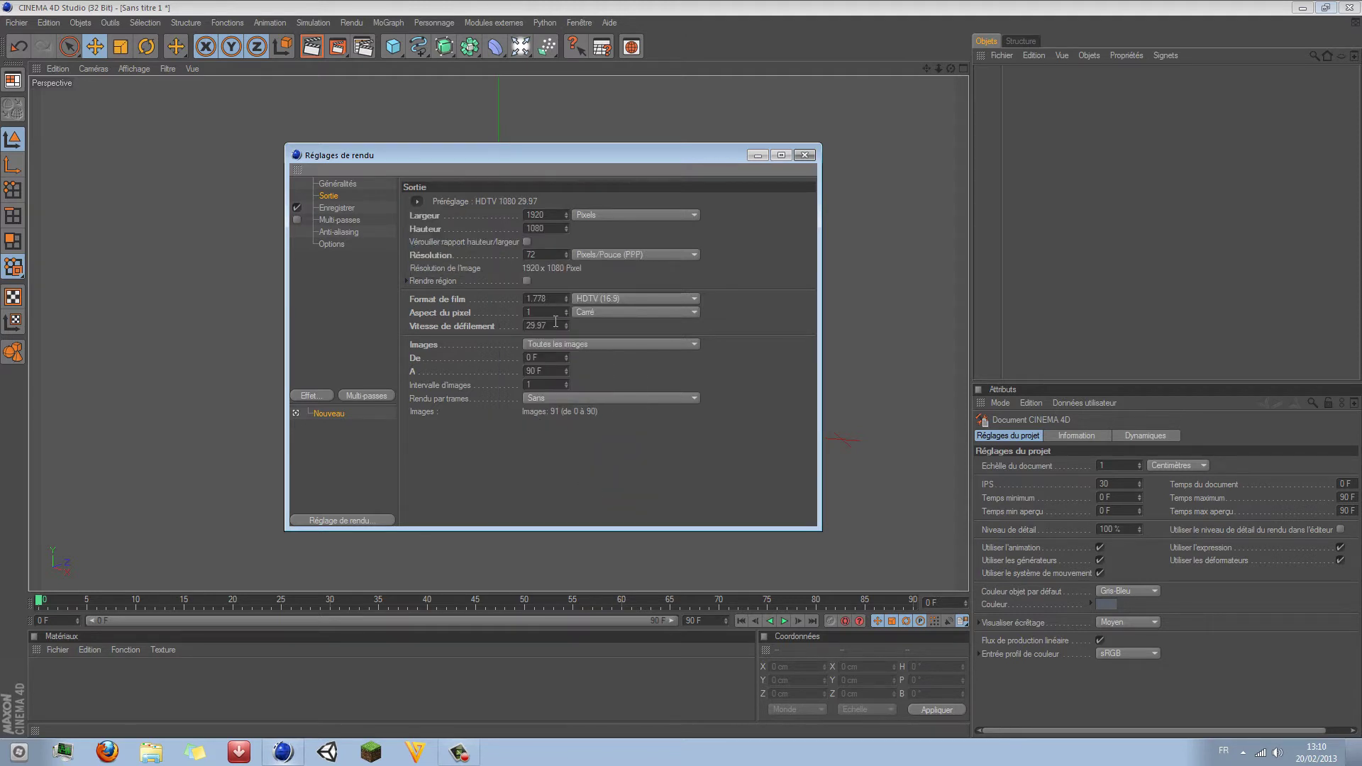
key("Return")
Step: Add a cube and a sphere to the scene, moving the sphere to about -368 cm on the Z axis
left_click_drag(681, 154, 1144, 183)
left_click(394, 47)
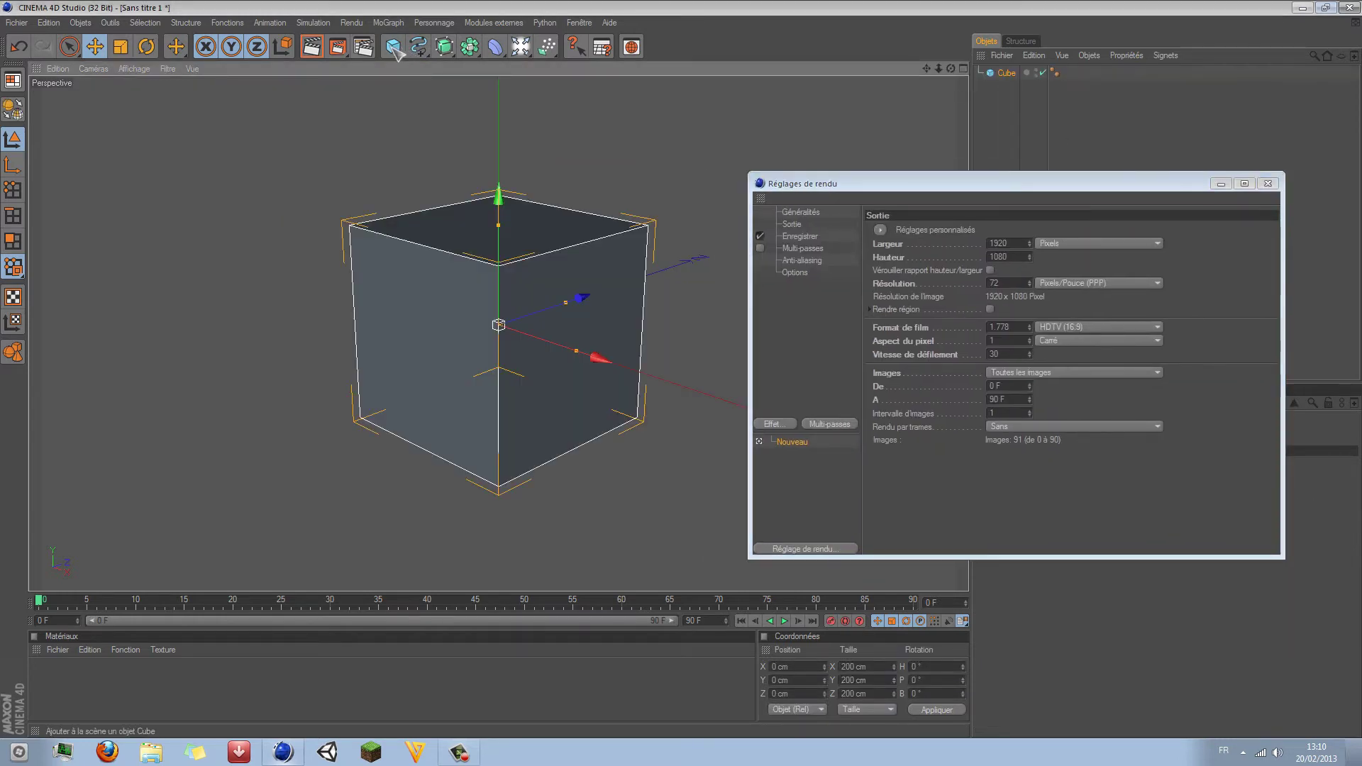
left_click_drag(393, 46, 546, 54)
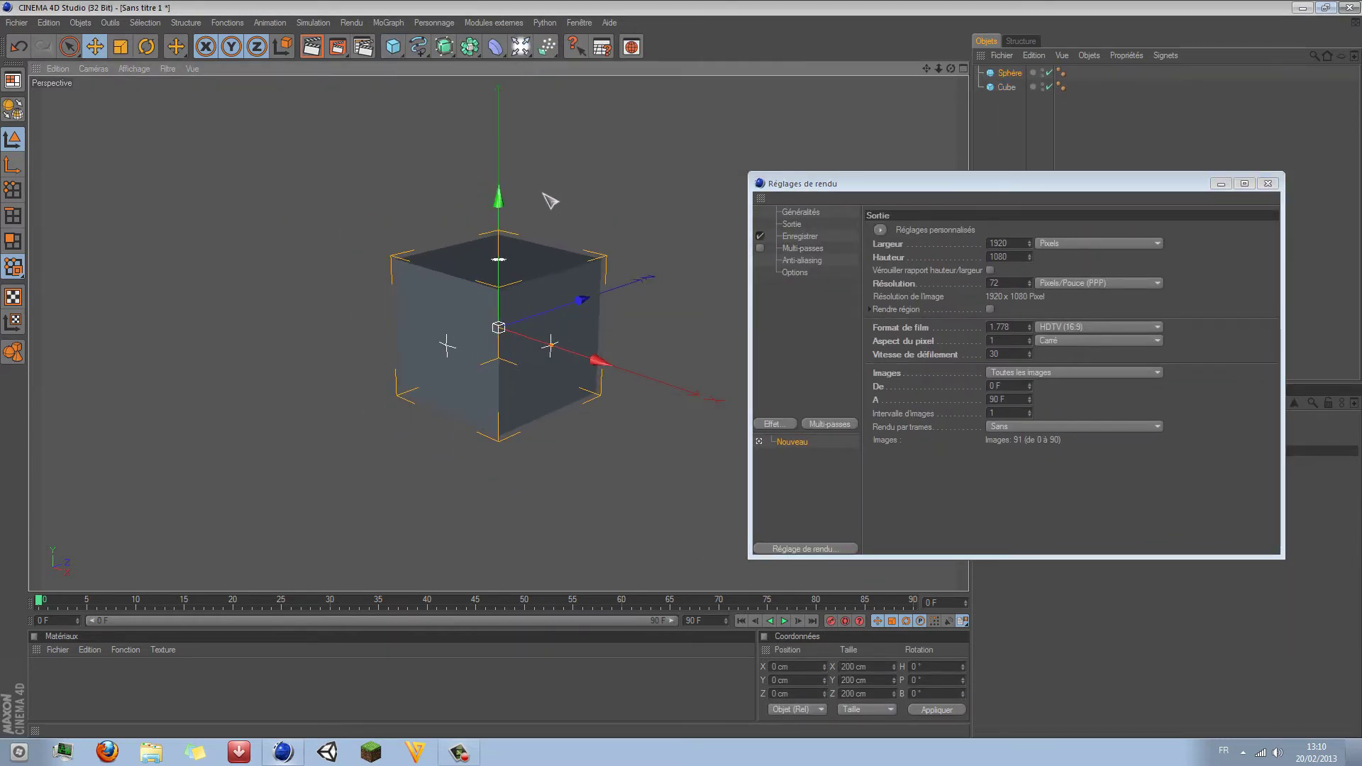
left_click_drag(582, 300, 440, 349)
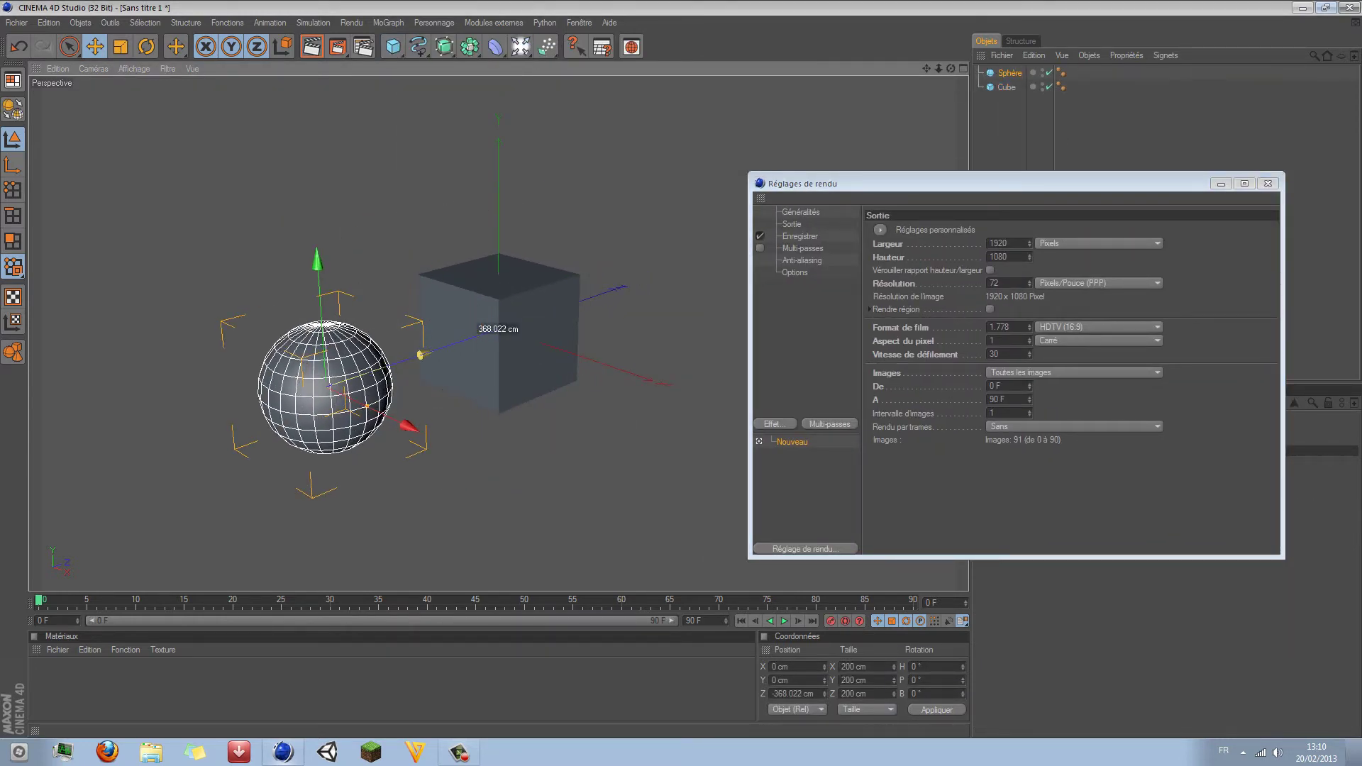
Step: Add a floor object (Sol) and lower it beneath the cube and sphere
left_click_drag(521, 47, 611, 164)
left_click_drag(499, 202, 498, 231)
Step: Add a light above the objects at about X 167 cm, Y 377 cm and Z -165 cm
left_click(521, 47)
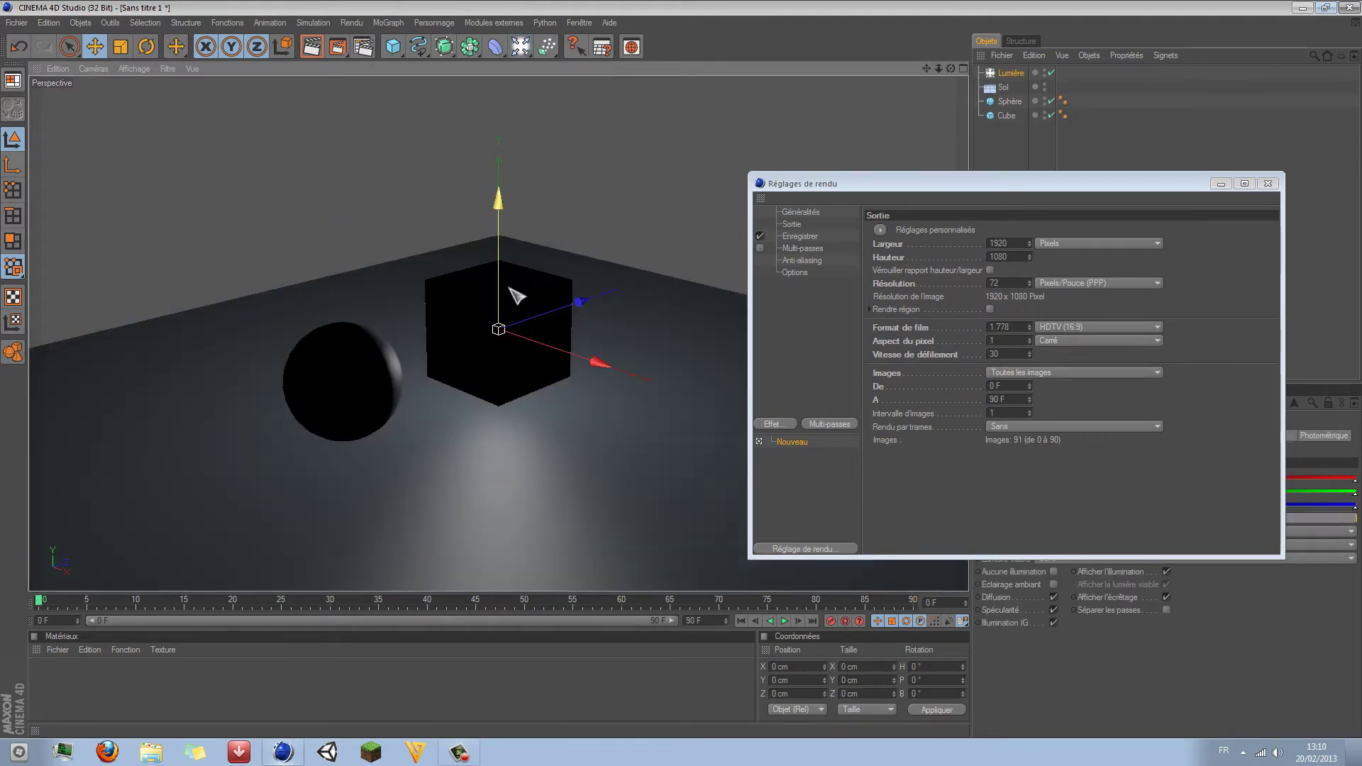
left_click_drag(500, 287, 498, 95)
left_click_drag(587, 119, 520, 130)
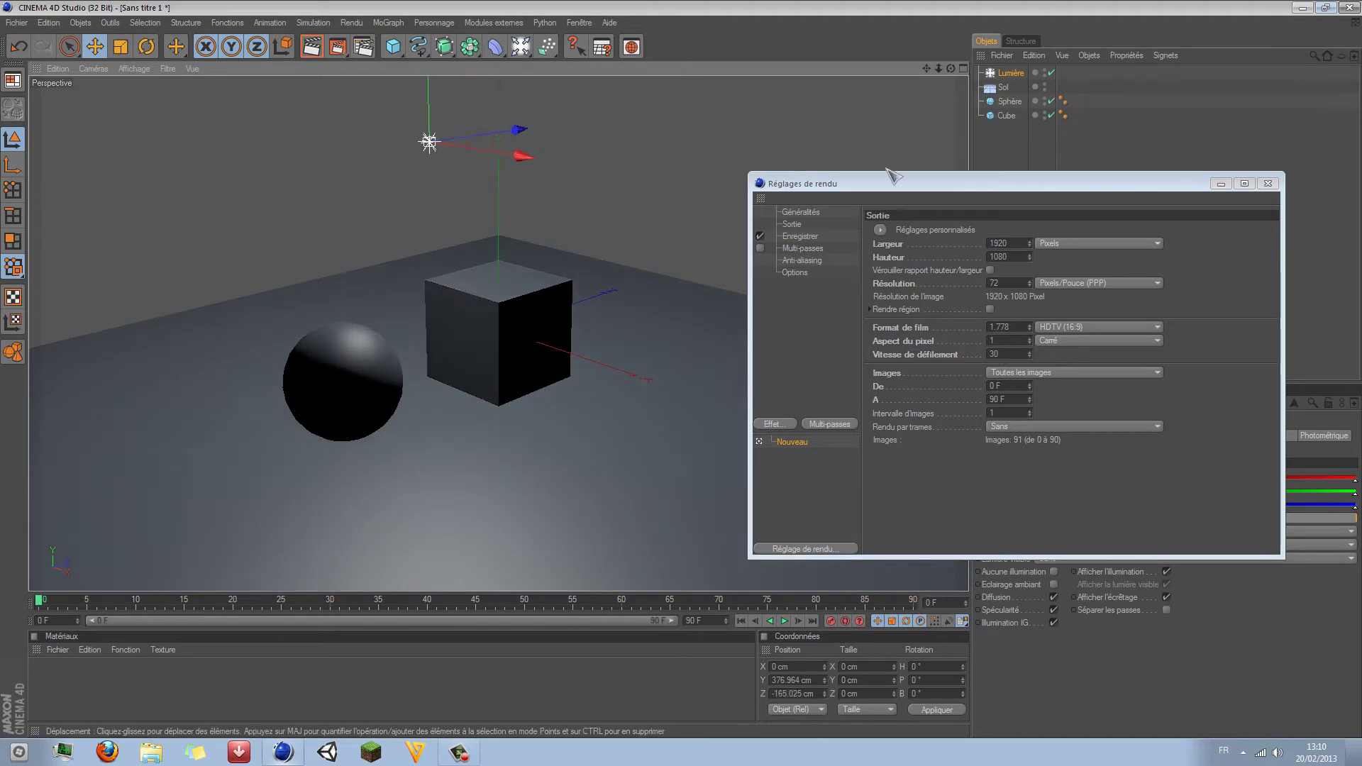
left_click_drag(886, 182, 688, 96)
left_click_drag(428, 143, 499, 152)
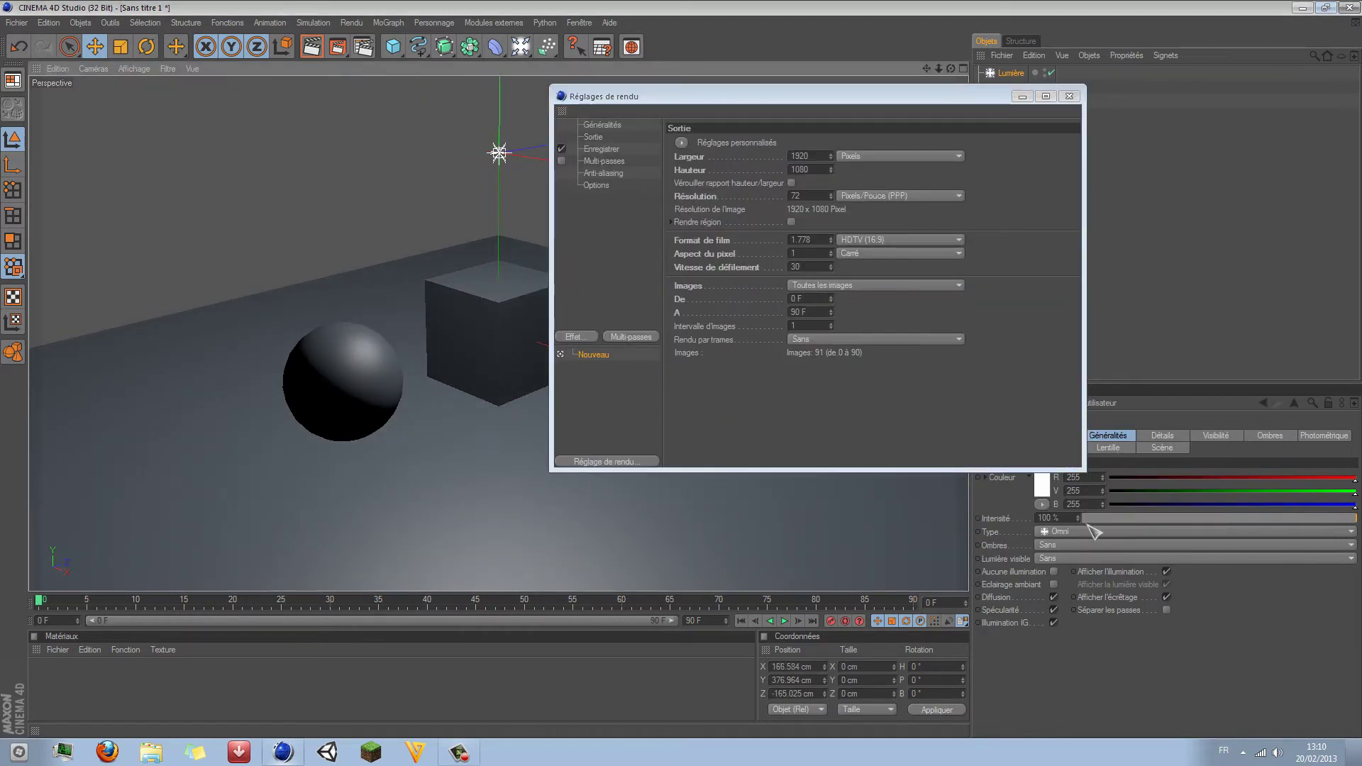
Step: Set the light's shadows to Masques d'ombres (ombres diffuses) and render the perspective view as a preview
left_click(1075, 545)
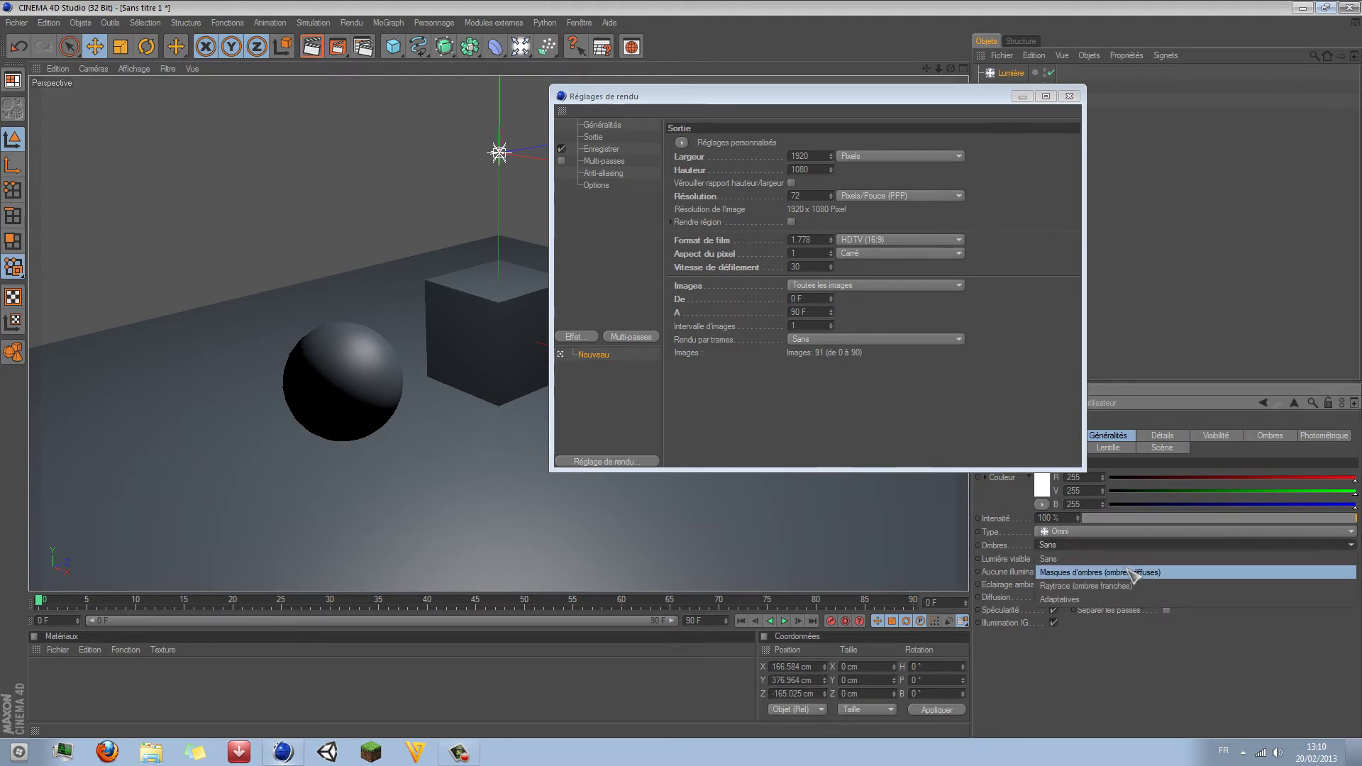
left_click(1133, 573)
left_click(311, 47)
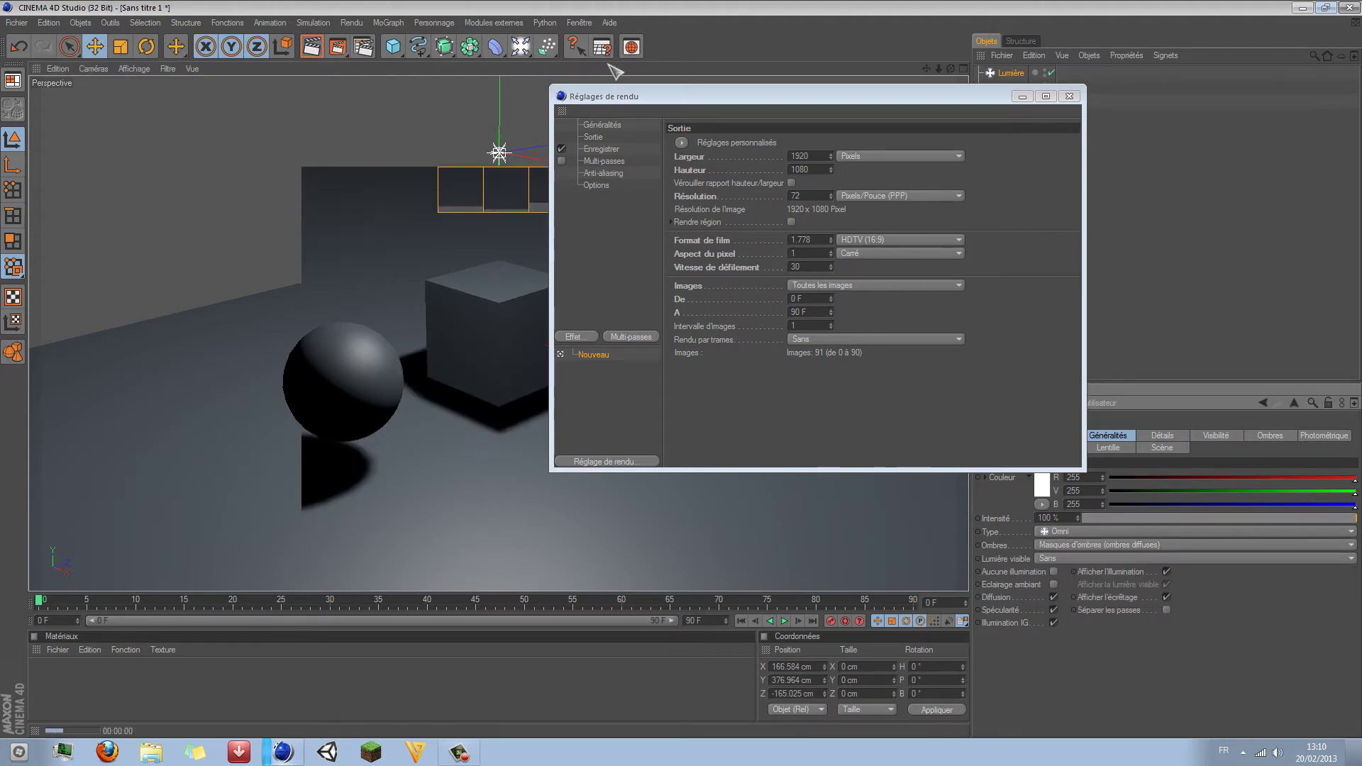
left_click_drag(614, 96, 806, 104)
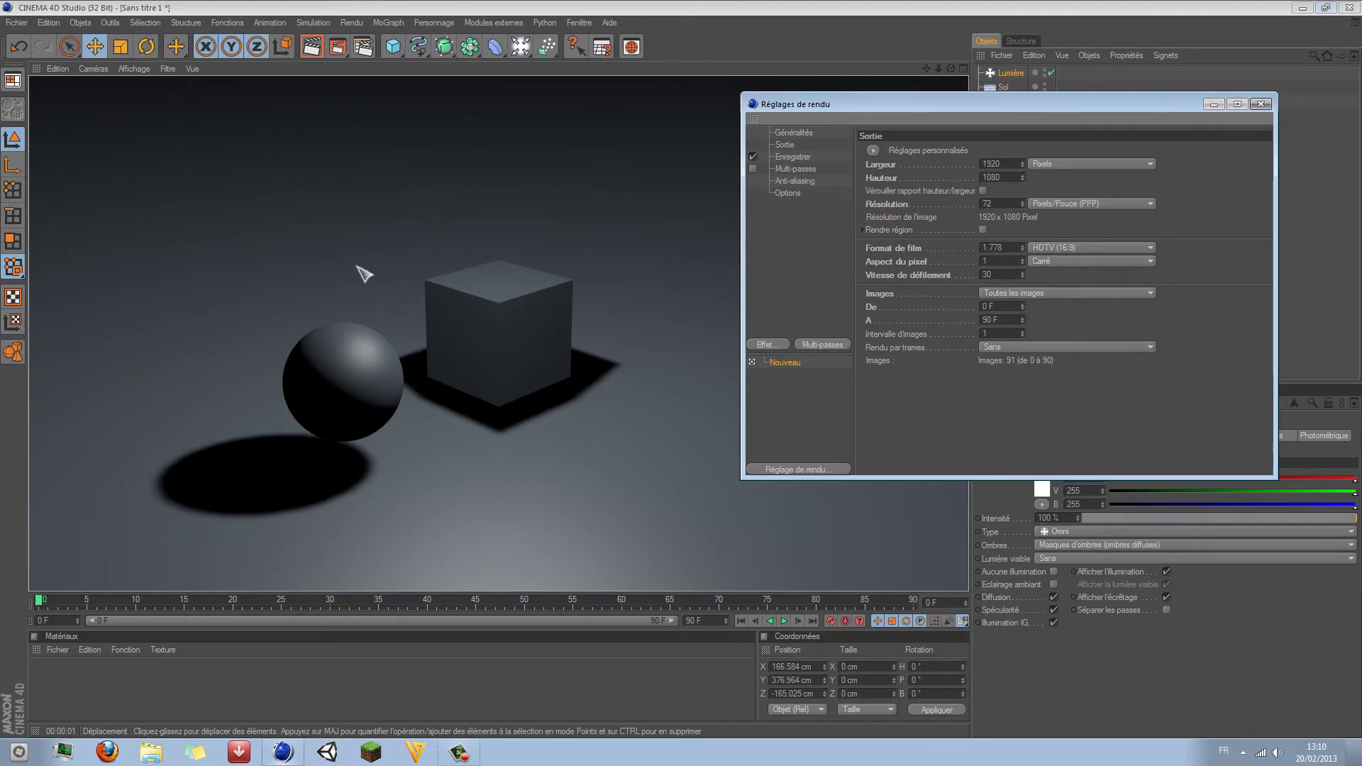
left_click(751, 236)
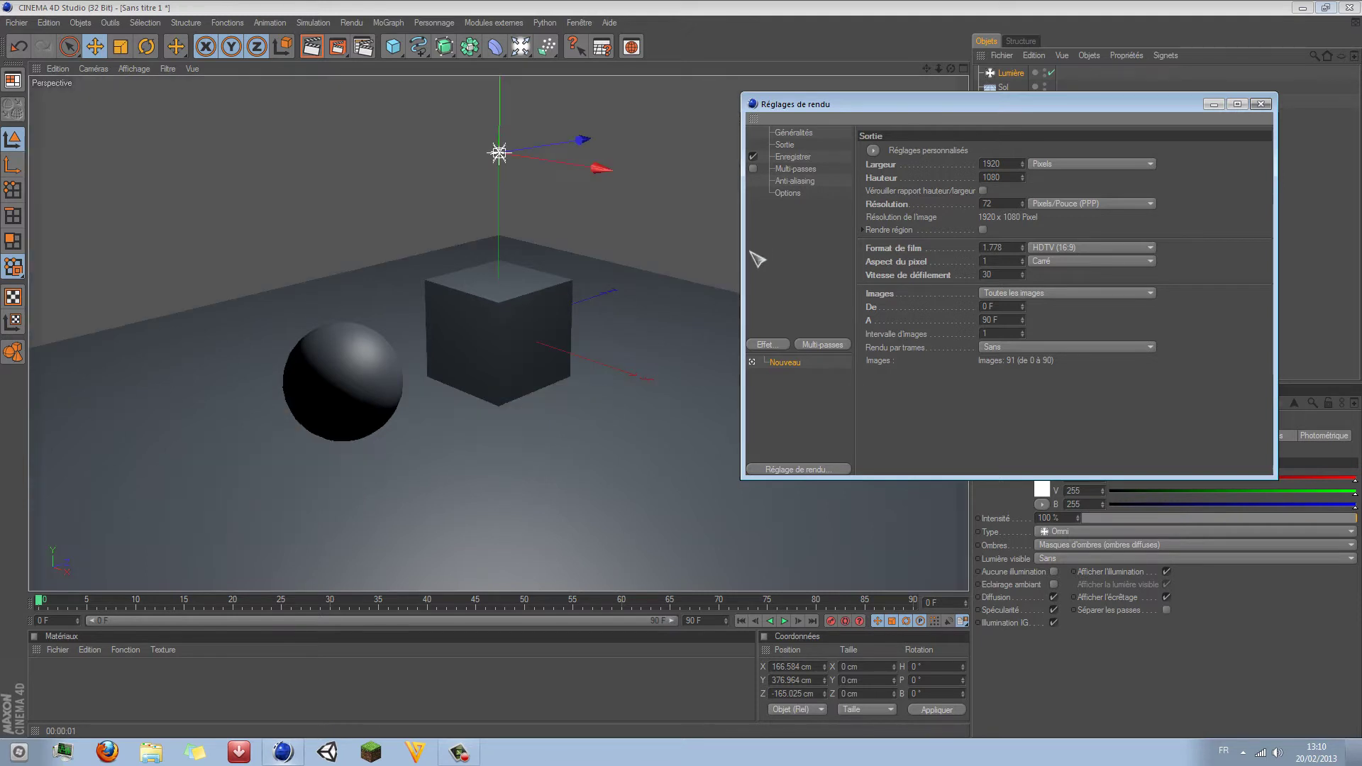
Step: Add the Occlusion ambiante and Illumination globale effects to the render settings and look through their options
right_click(788, 345)
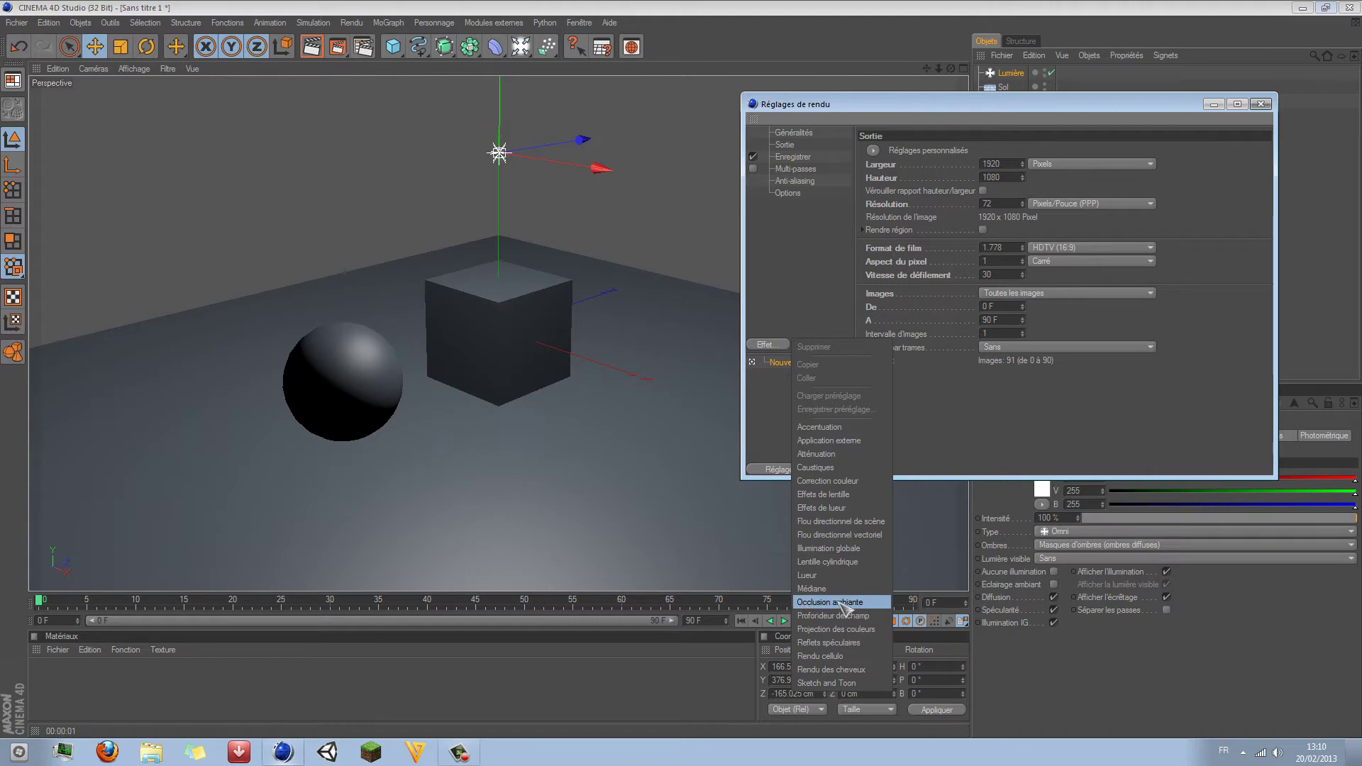
left_click(815, 602)
left_click(766, 346)
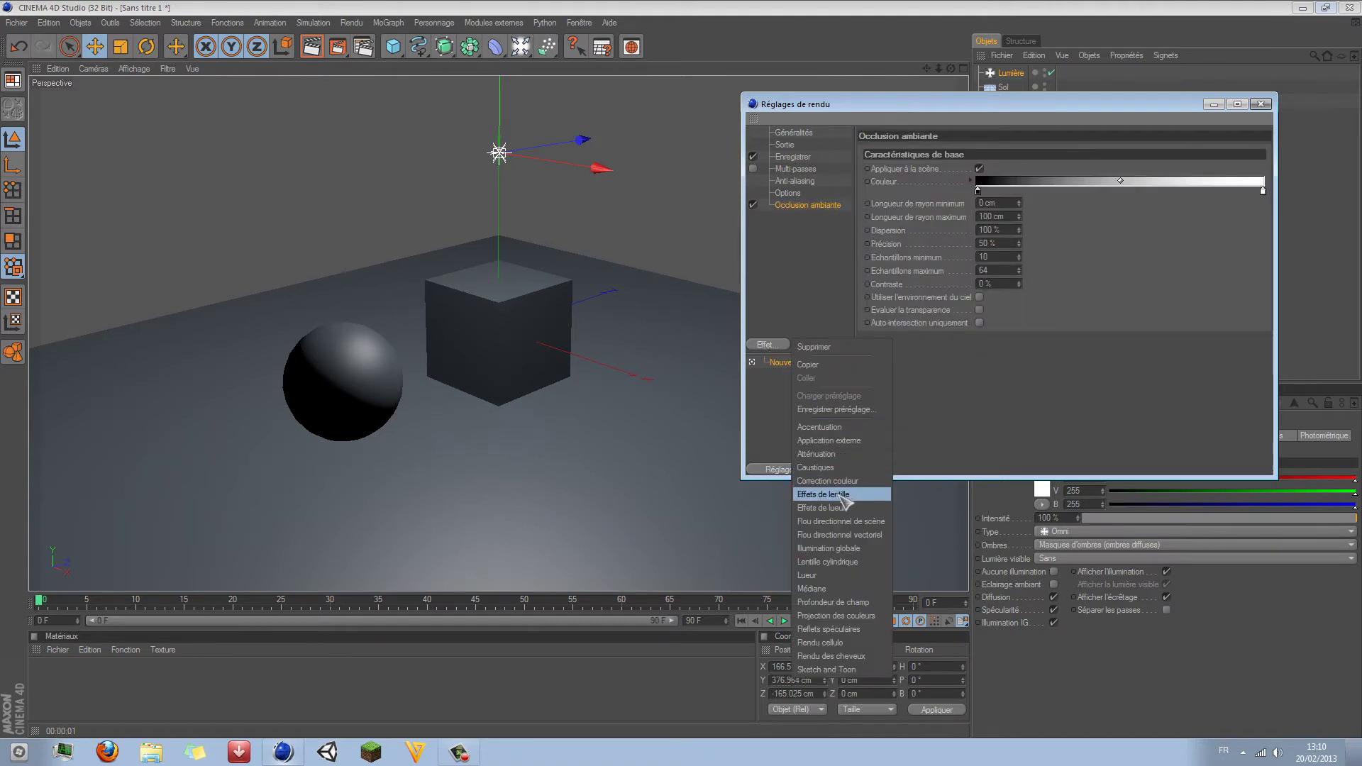
left_click(830, 550)
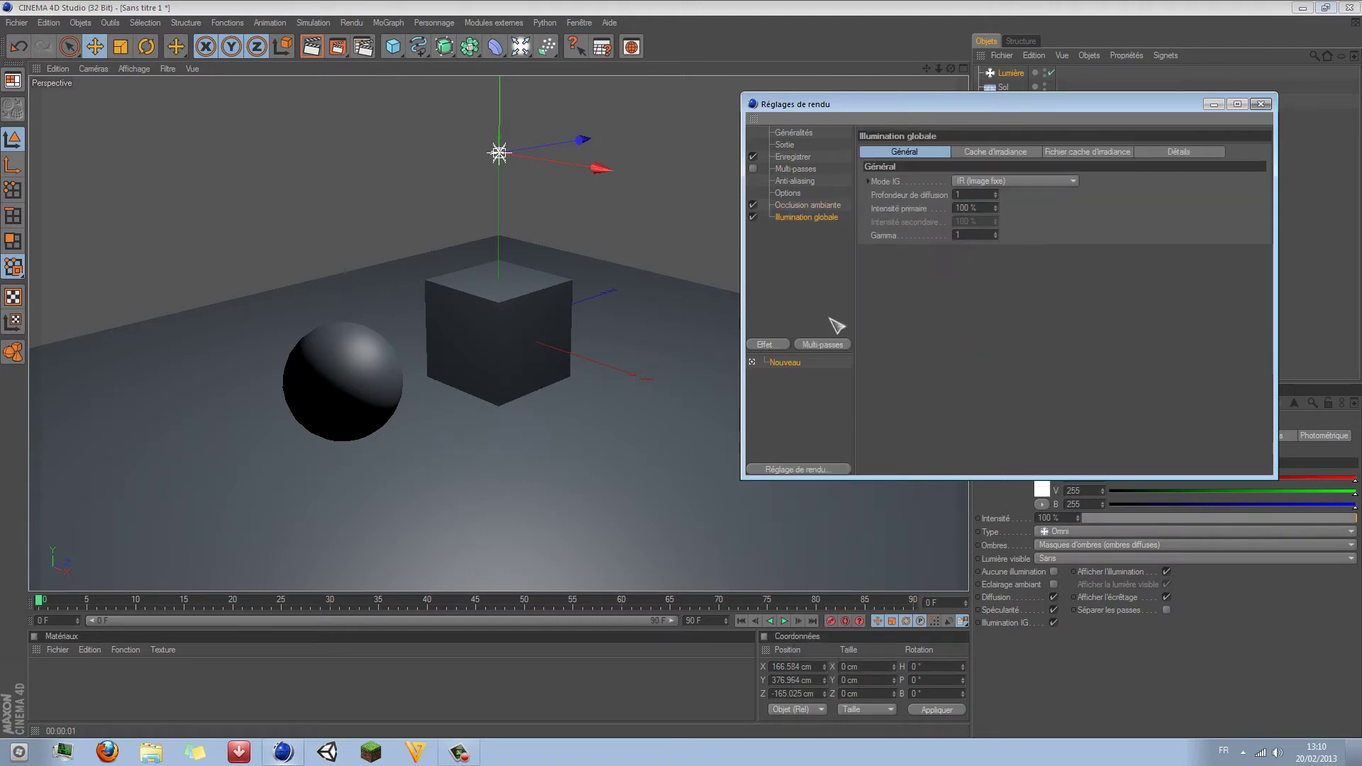
left_click(798, 207)
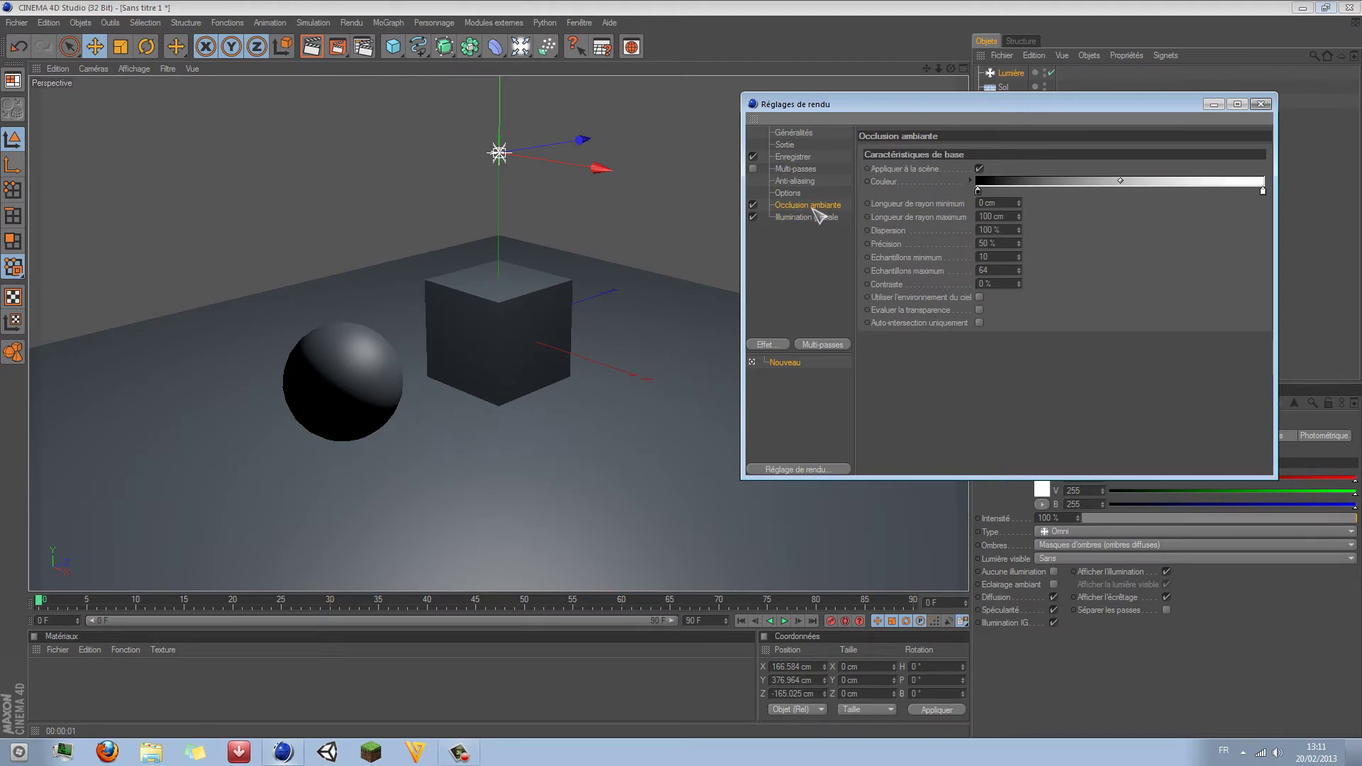
left_click(793, 217)
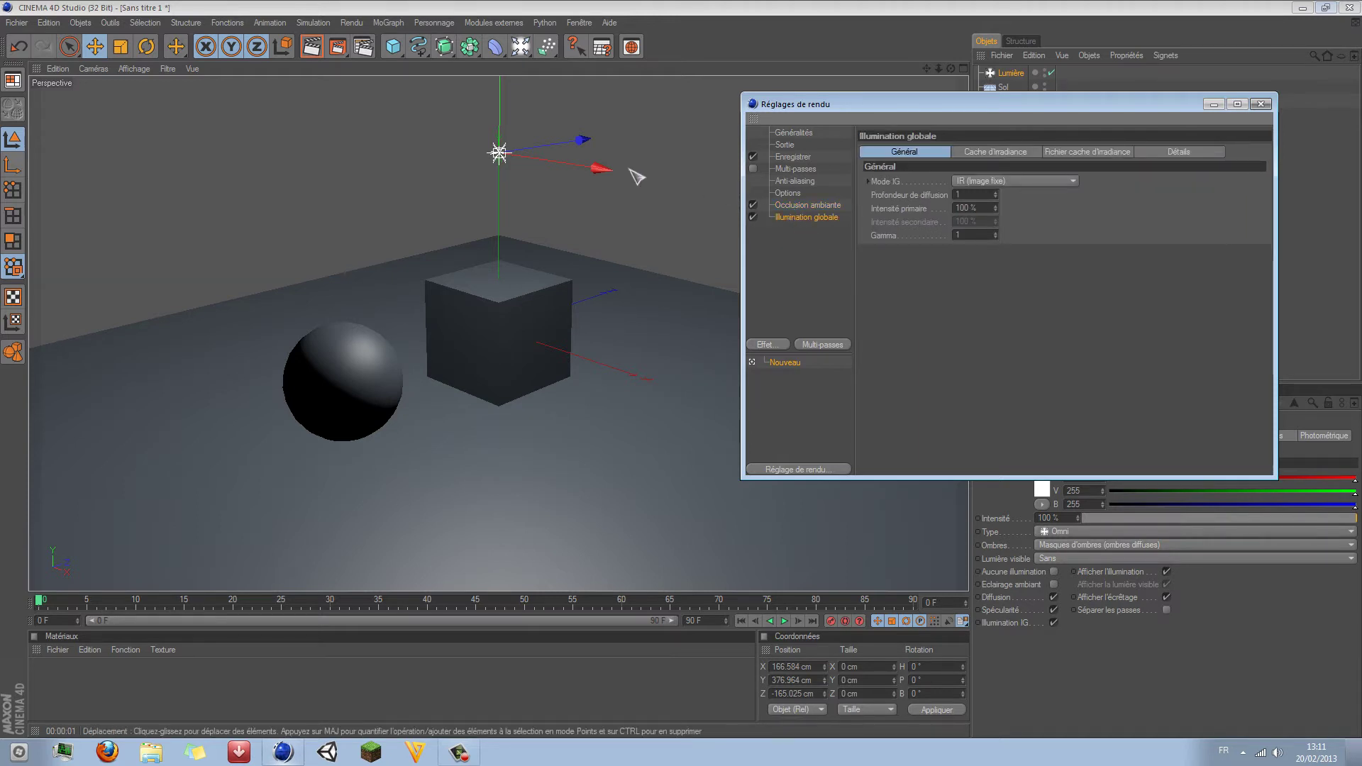
Step: Disable the Occlusion ambiante and Illumination globale effects and render a closer view of the objects
scroll(634, 198, "up", 3)
left_click_drag(951, 68, 935, 68)
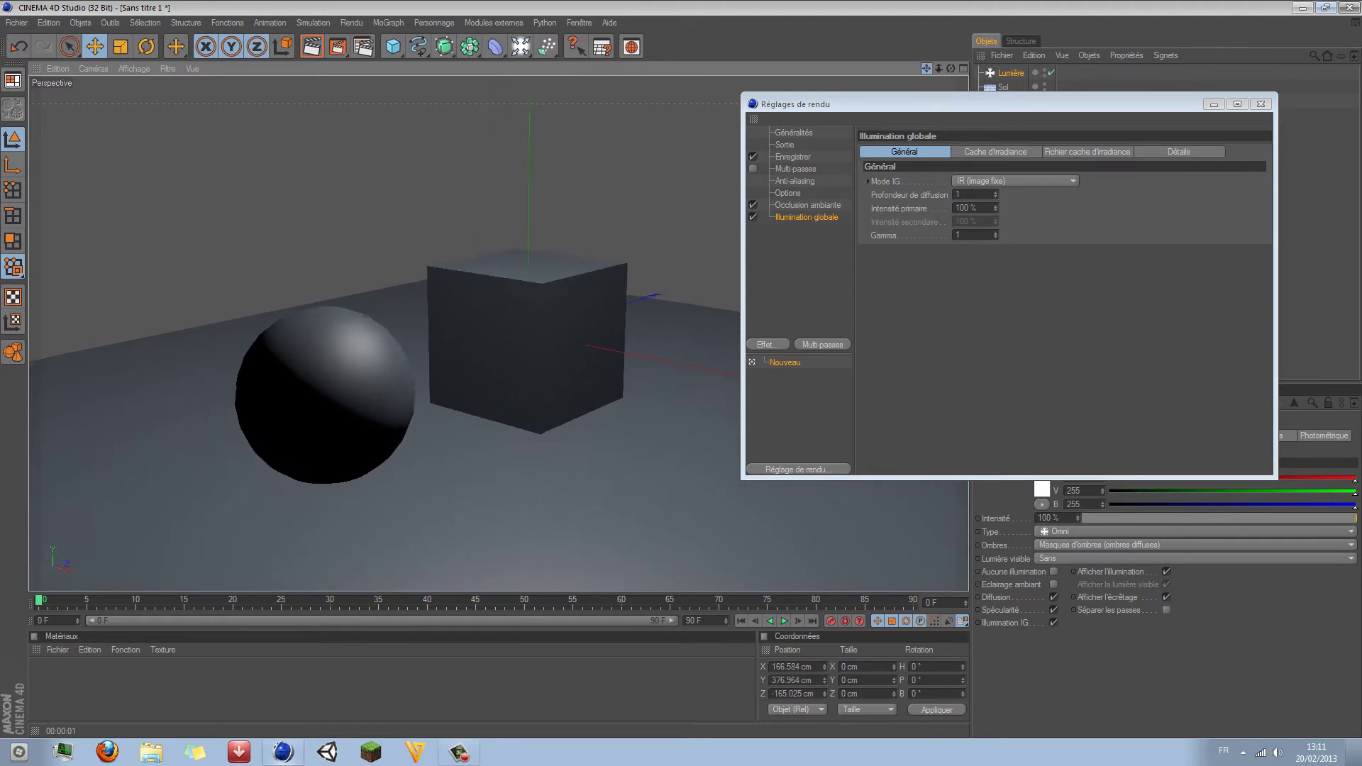
left_click(753, 204)
left_click(752, 216)
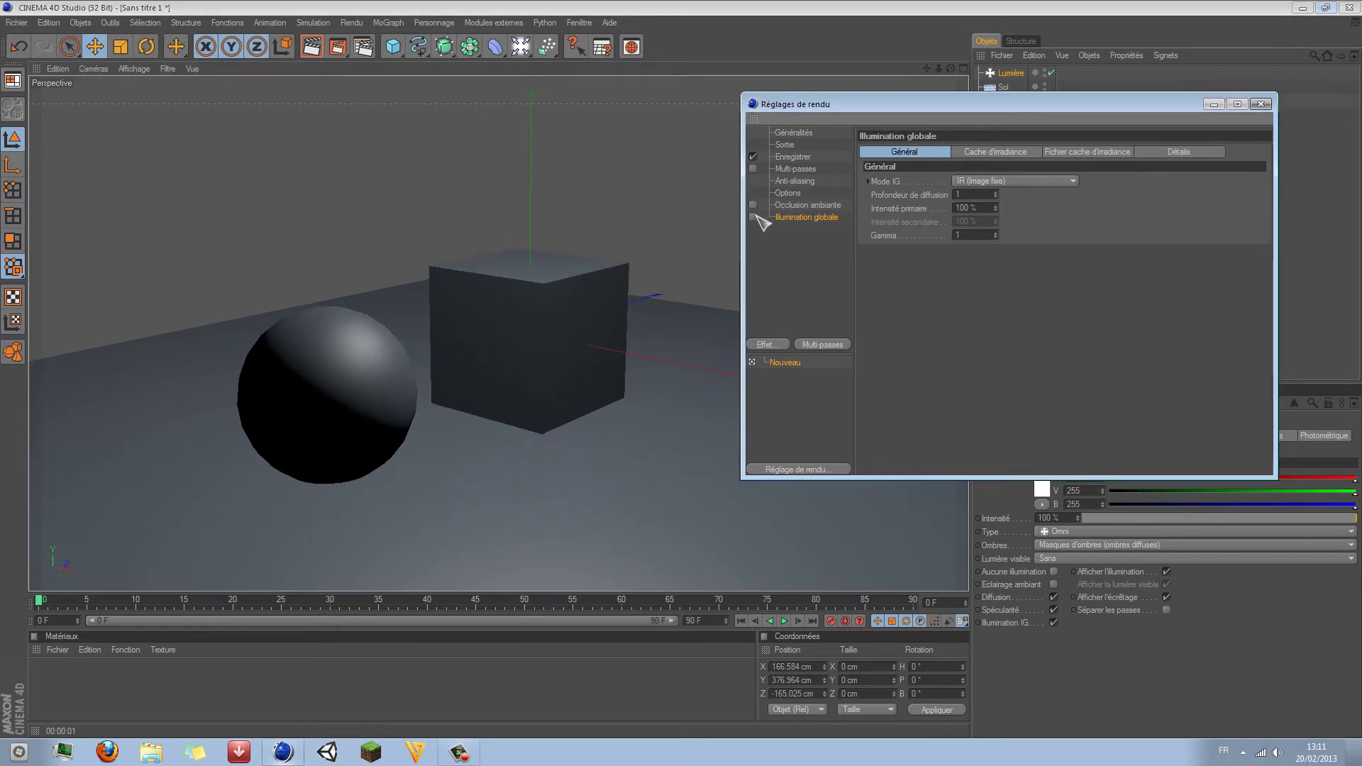
left_click(310, 46)
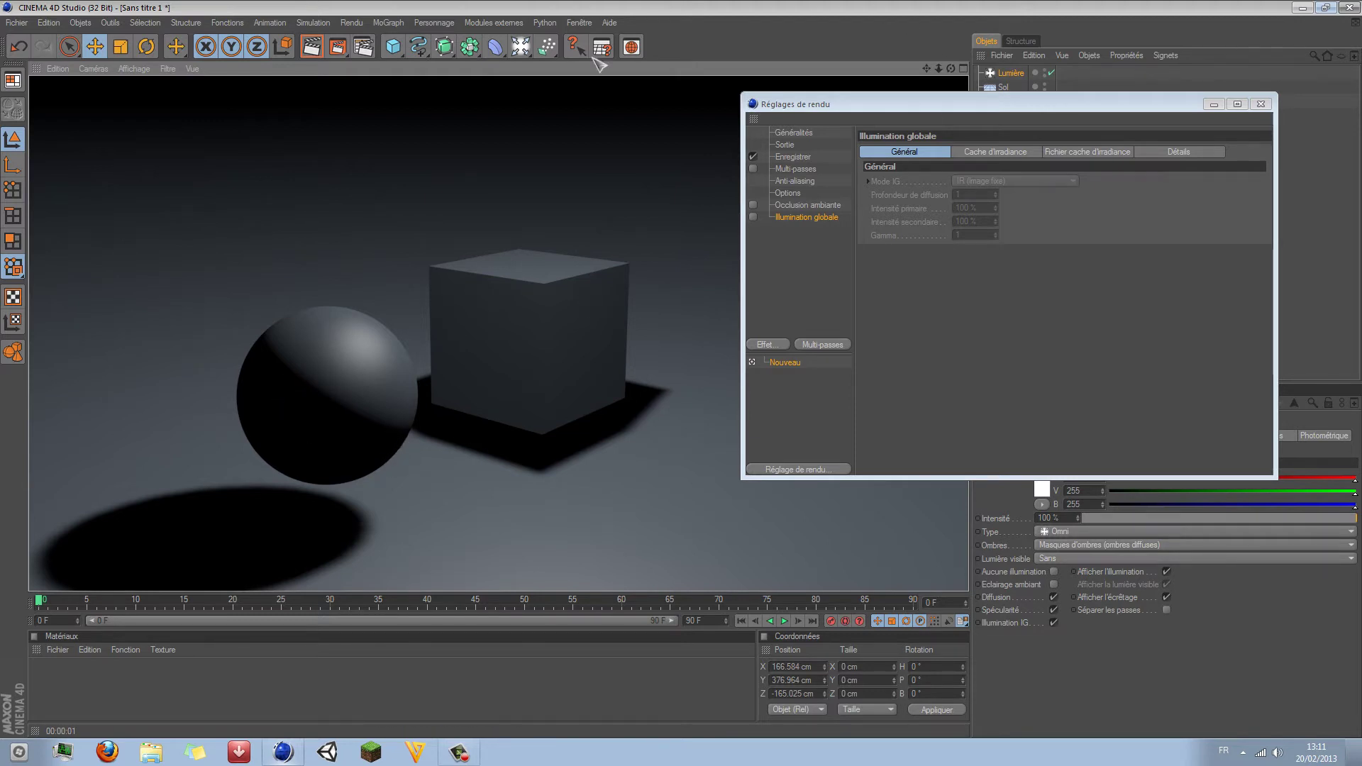
Step: Enable only the Illumination globale effect and render the view for comparison
left_click(753, 216)
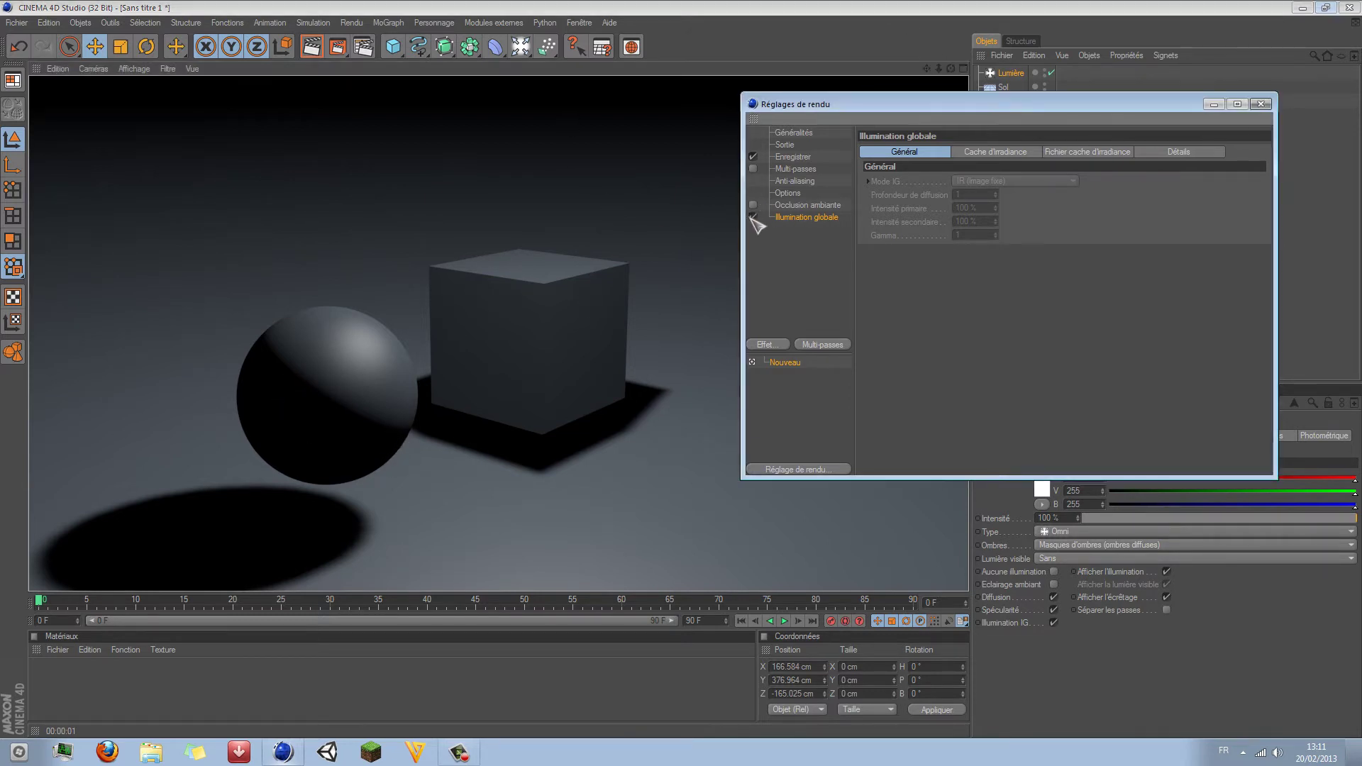
left_click(316, 48)
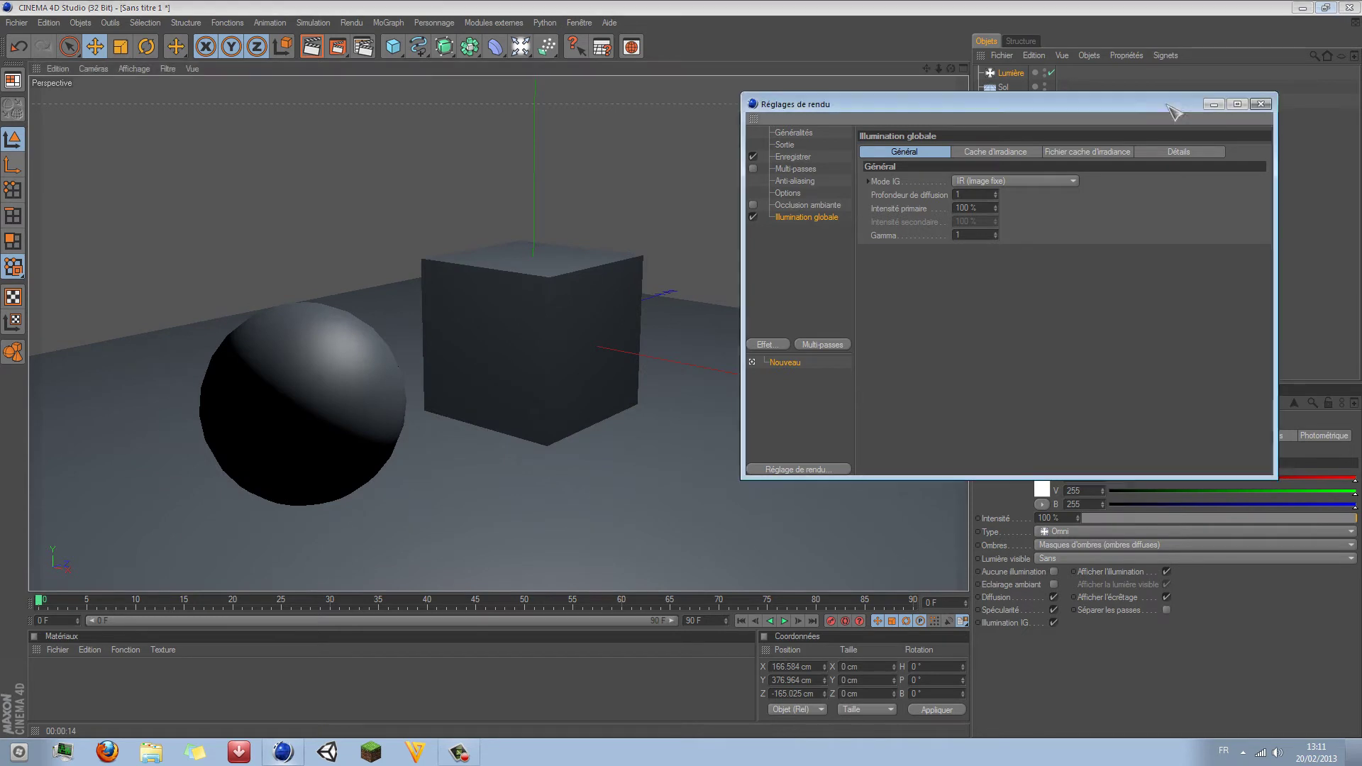
left_click_drag(1168, 107, 1140, 134)
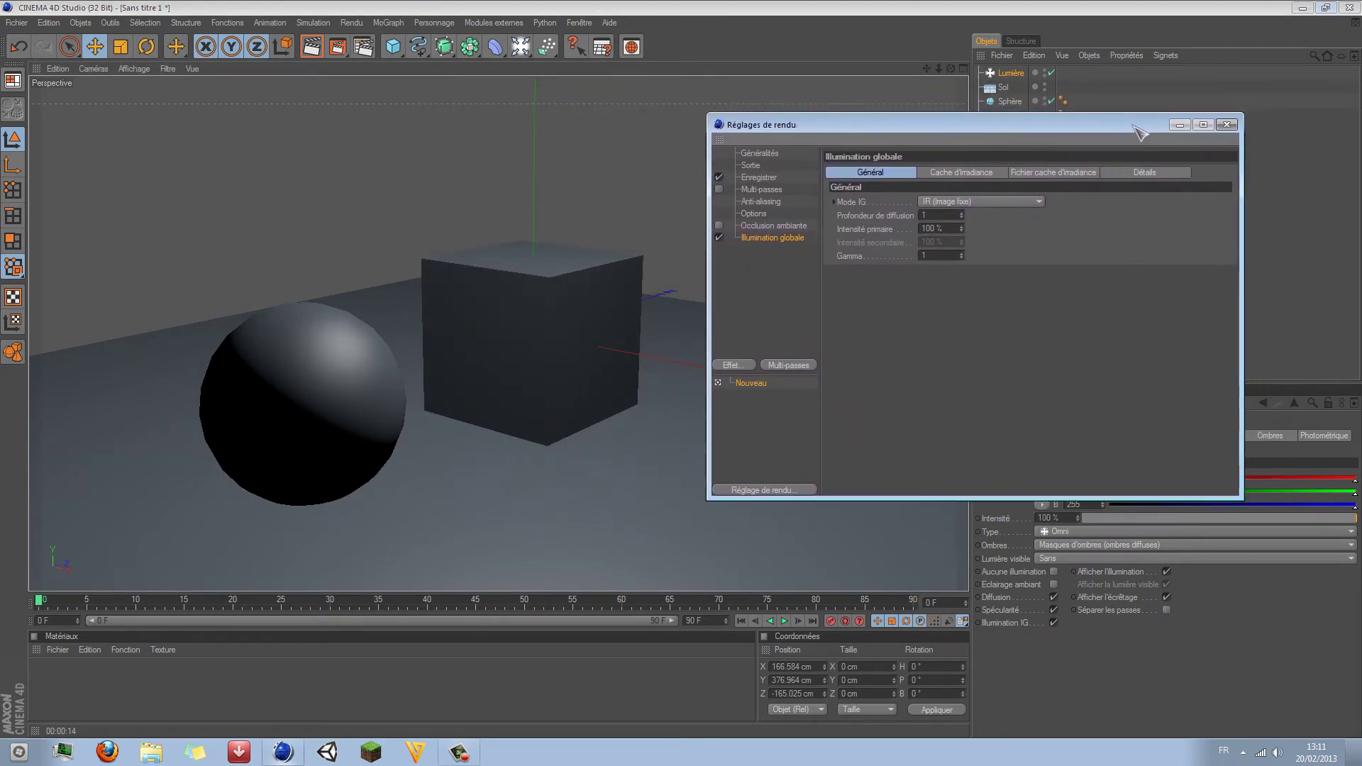
Step: Create a new material with Luminescence enabled and apply it to the sphere
left_click(71, 675)
double_click(50, 681)
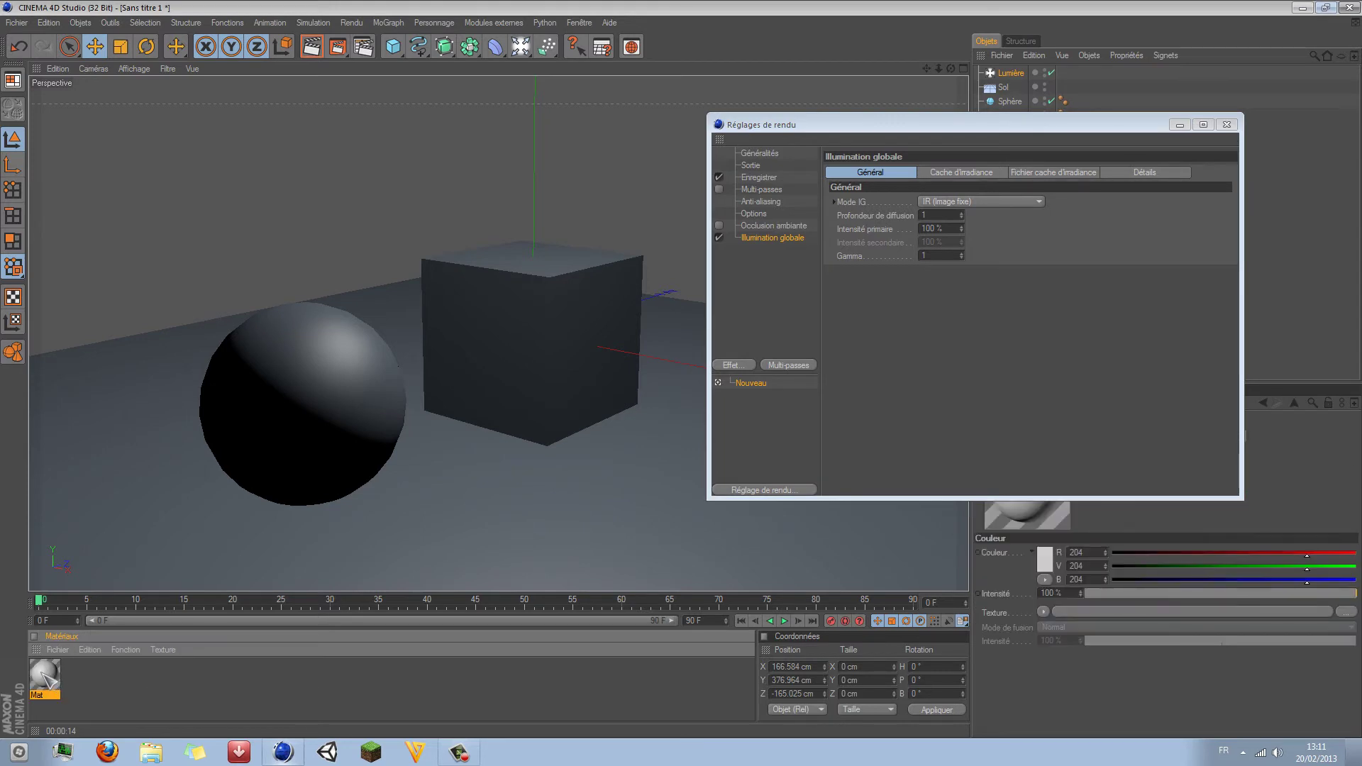
double_click(46, 677)
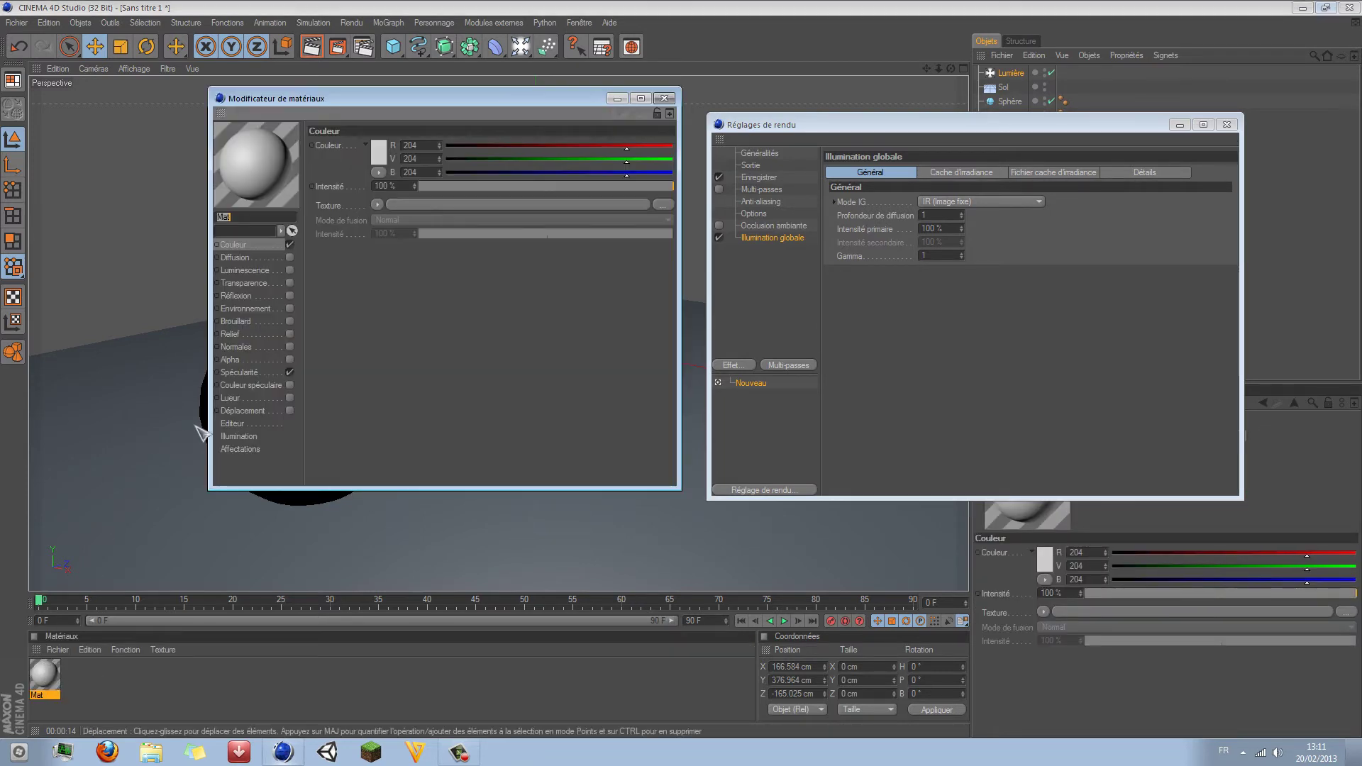
left_click(289, 271)
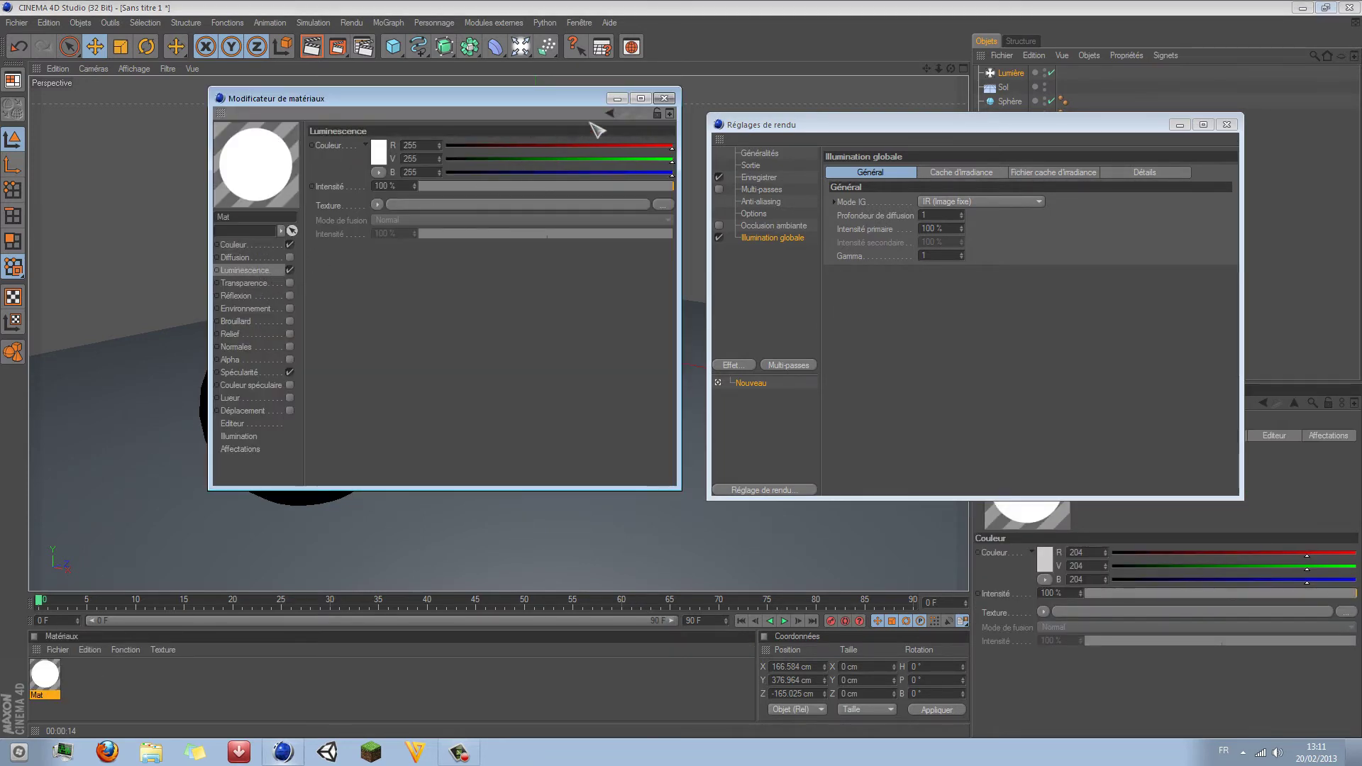
left_click(664, 98)
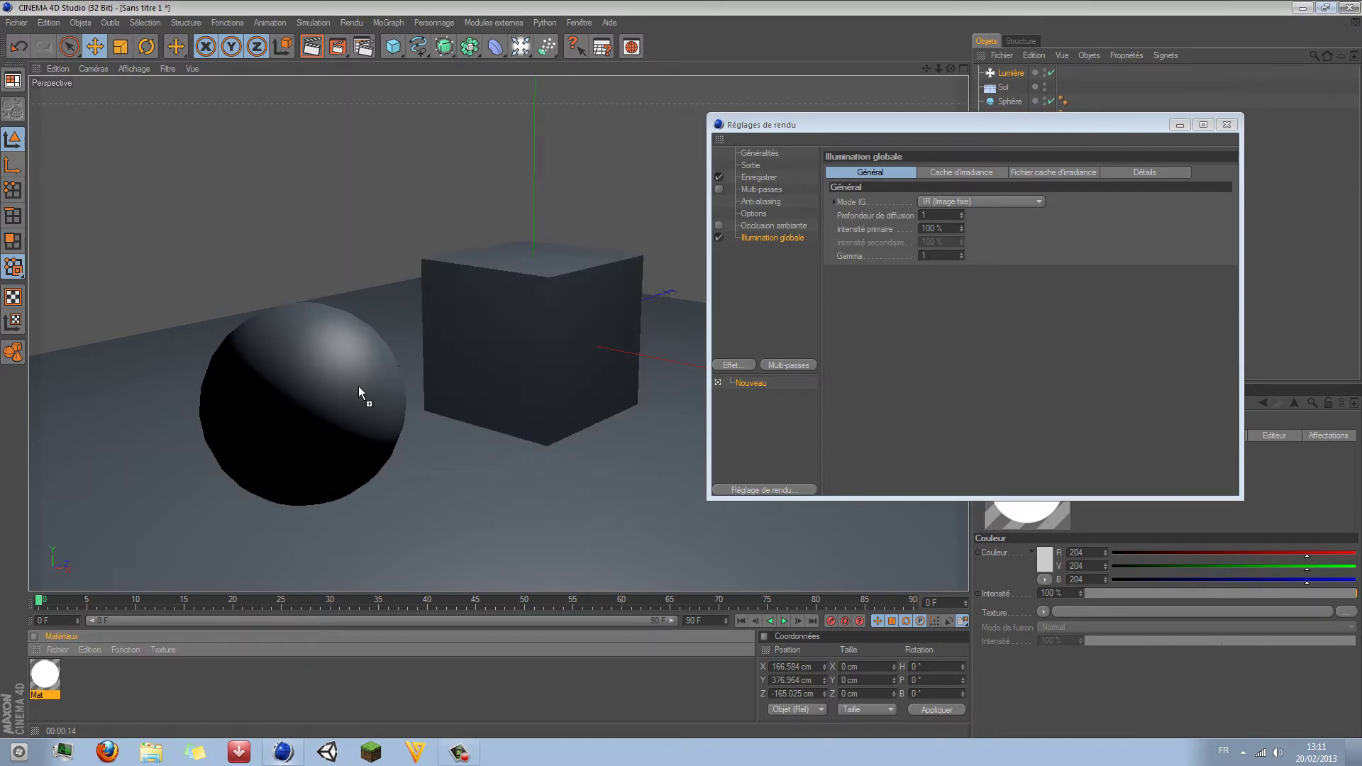
left_click_drag(359, 387, 360, 388)
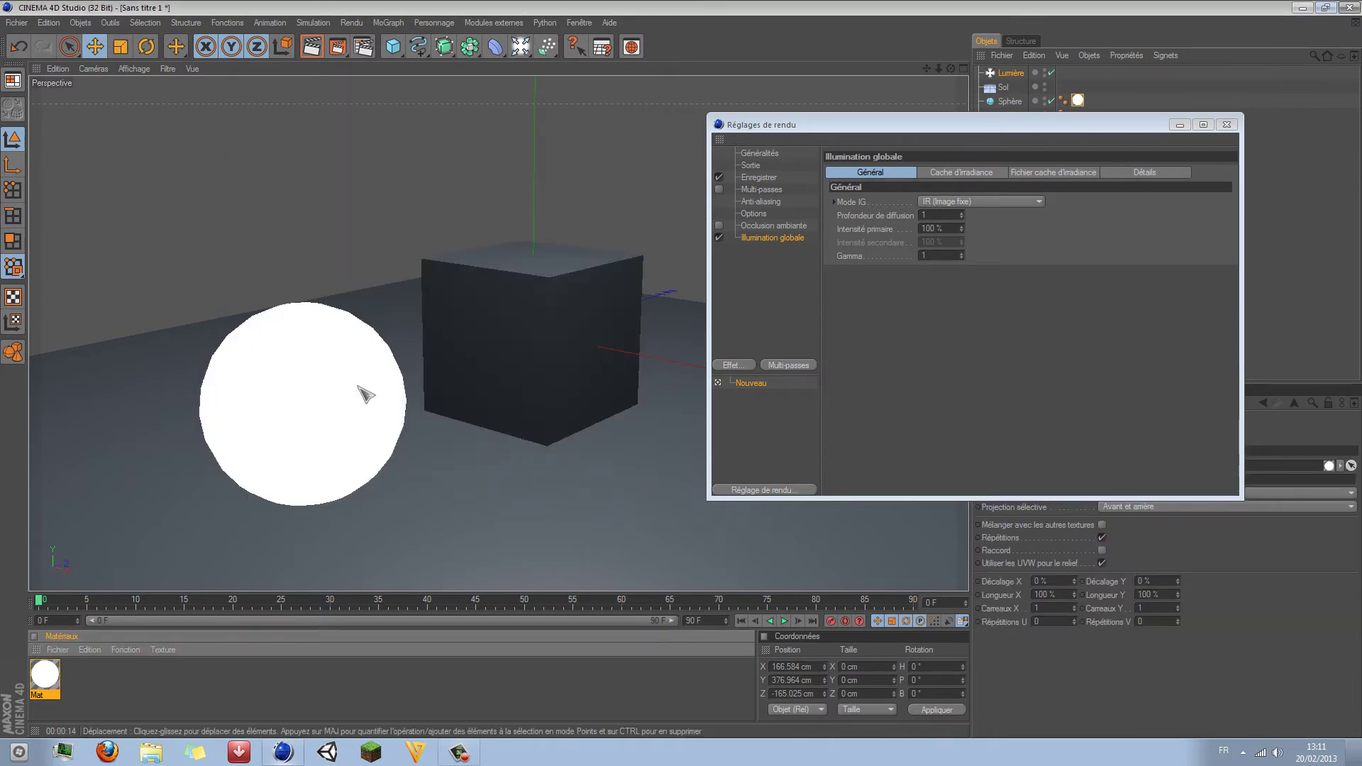
Step: Render the luminous sphere with Illumination globale, and render it again with the effect disabled
left_click(316, 49)
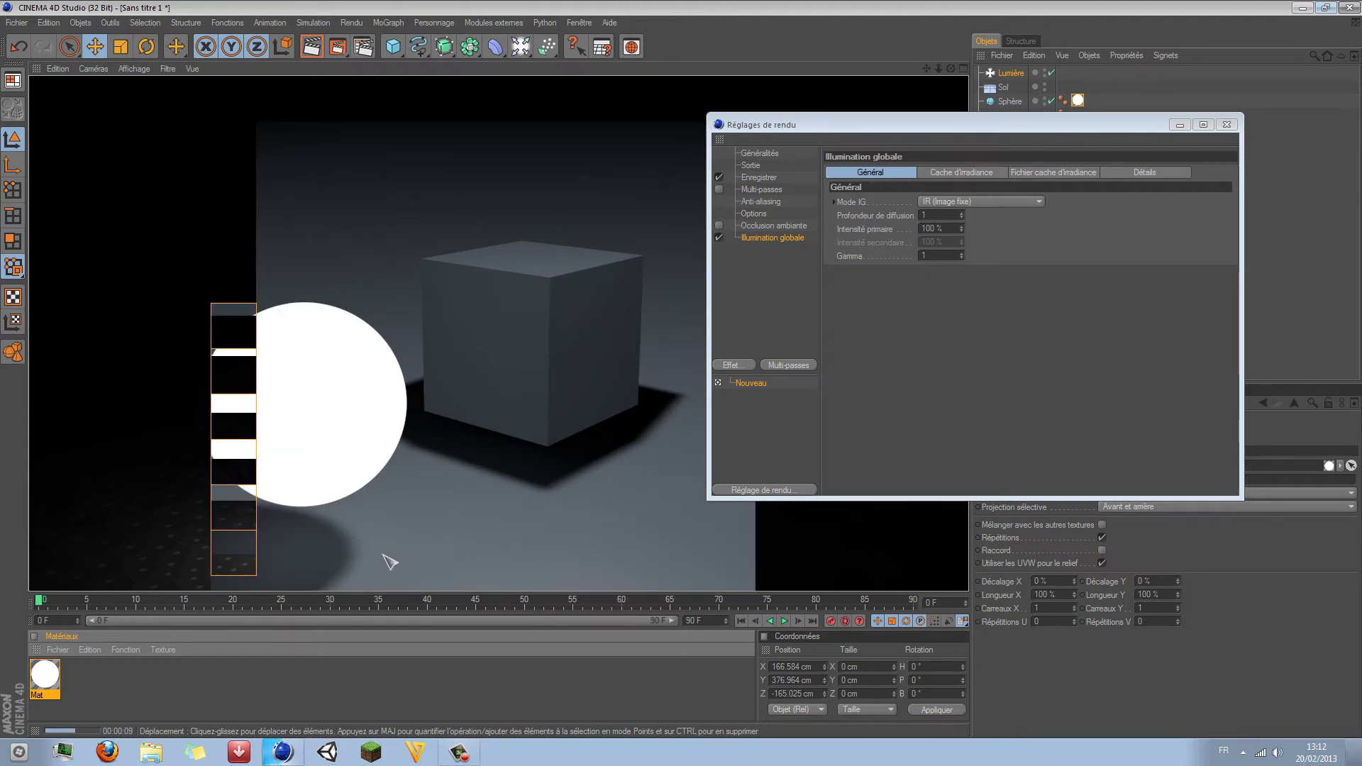
left_click(300, 536)
left_click(718, 238)
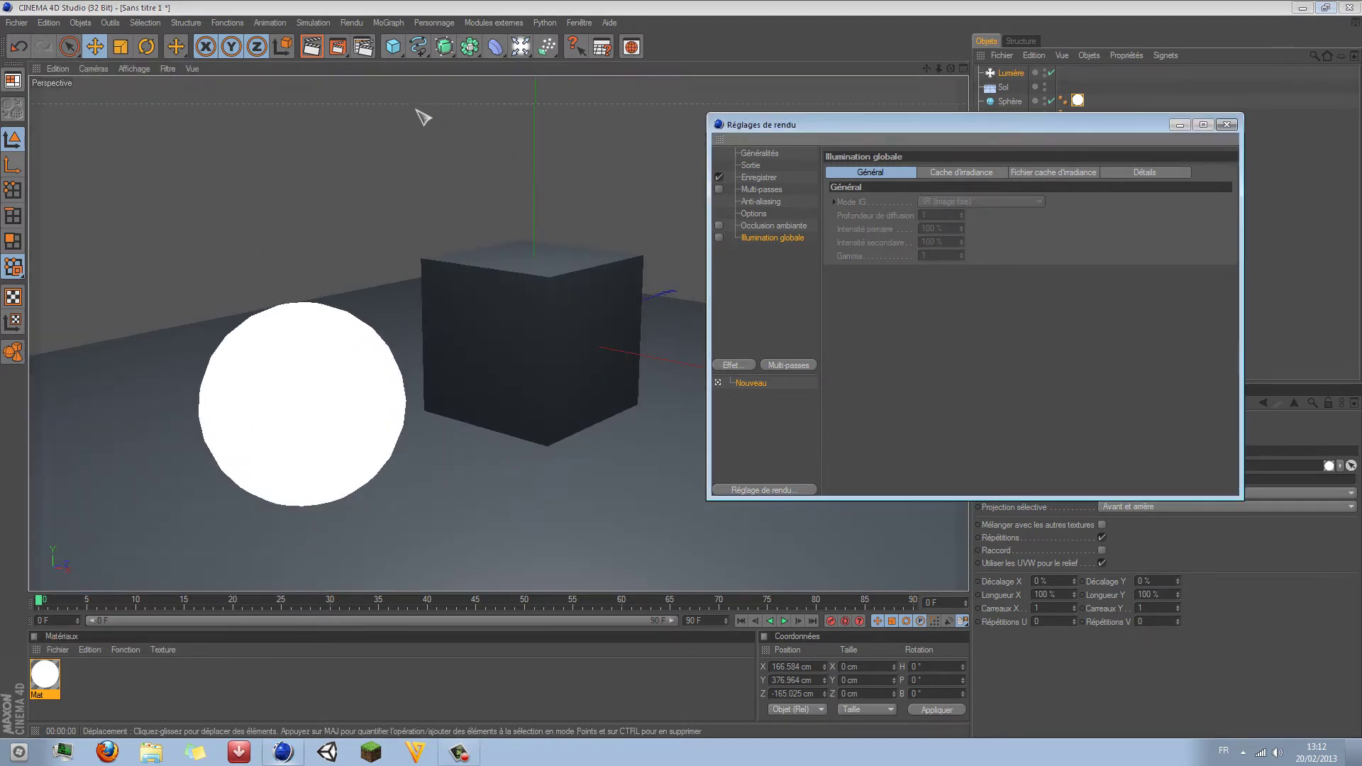
left_click(311, 47)
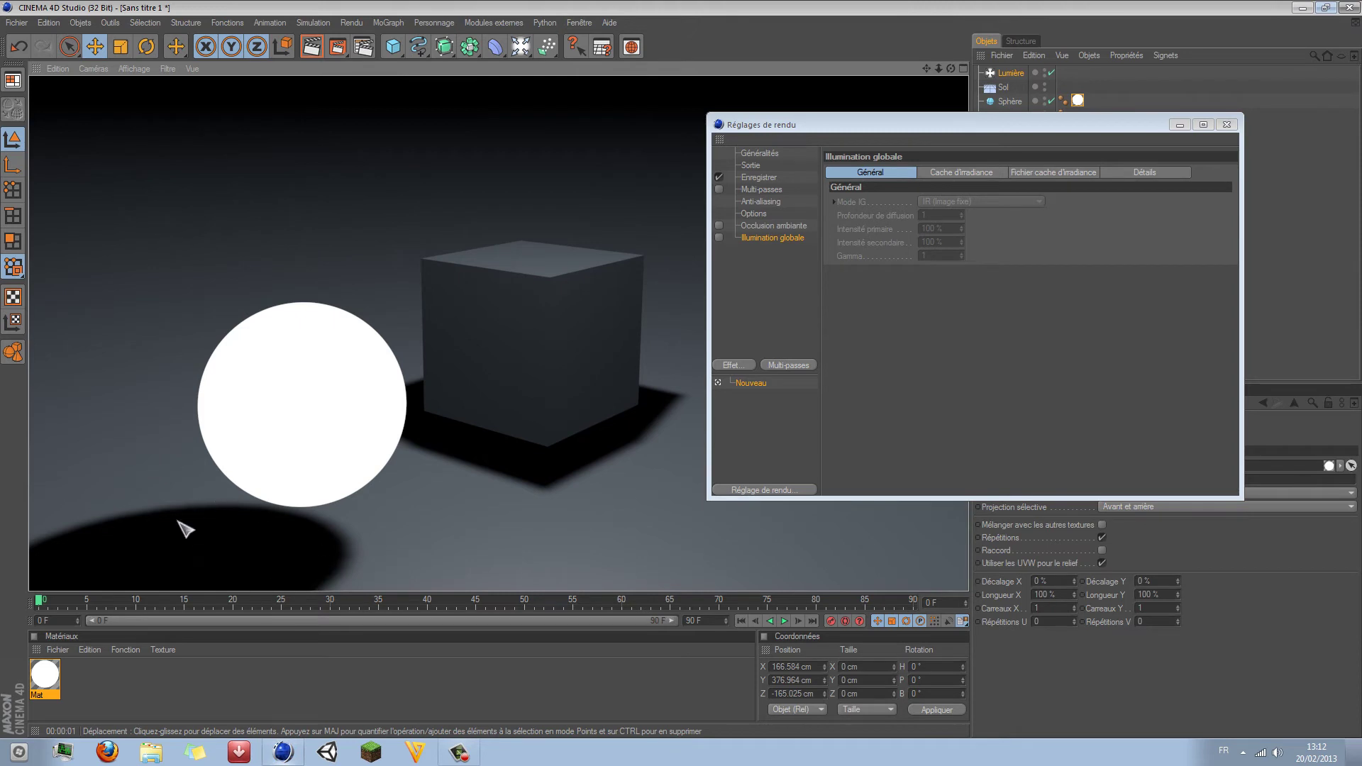
left_click(222, 542)
scroll(237, 544, "up", 3)
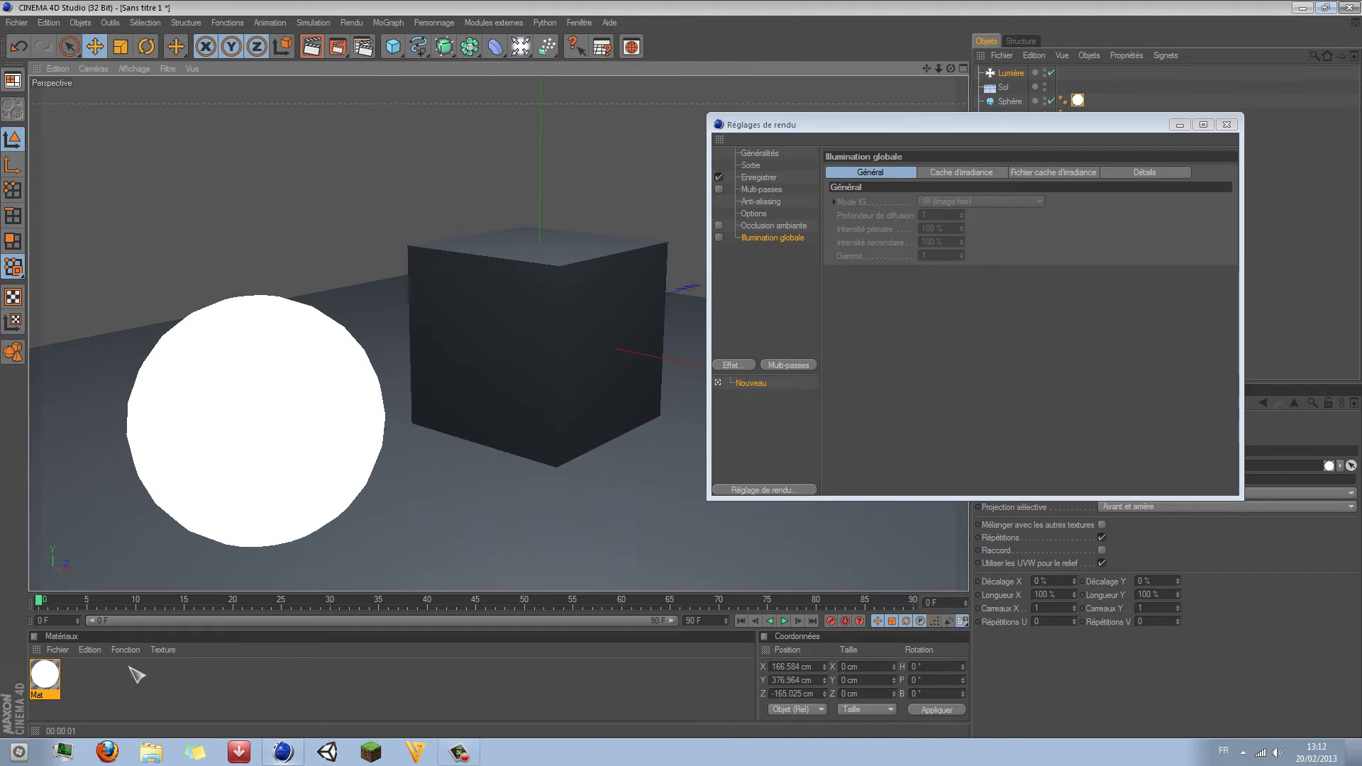
Step: Delete the sphere's luminous material and enable the Occlusion ambiante effect
left_click(45, 678)
key("Delete")
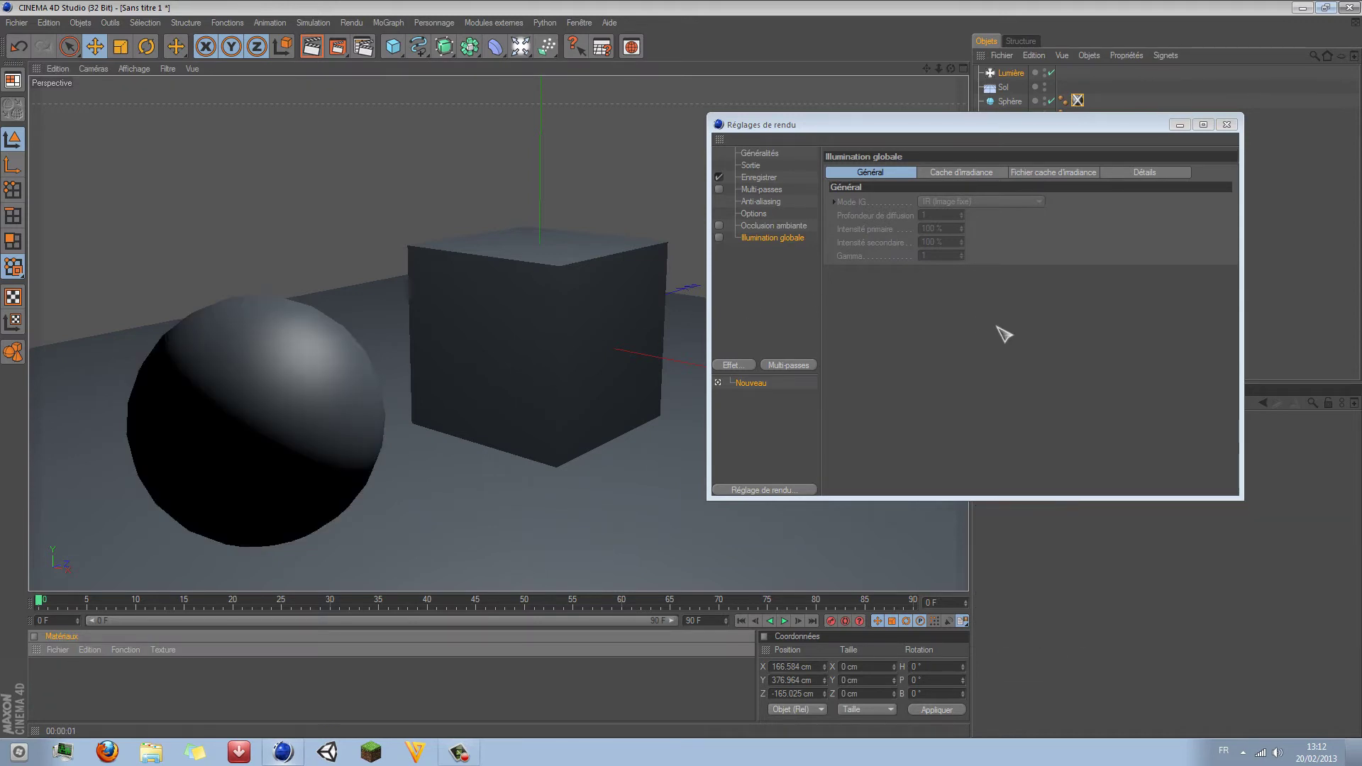
left_click(718, 225)
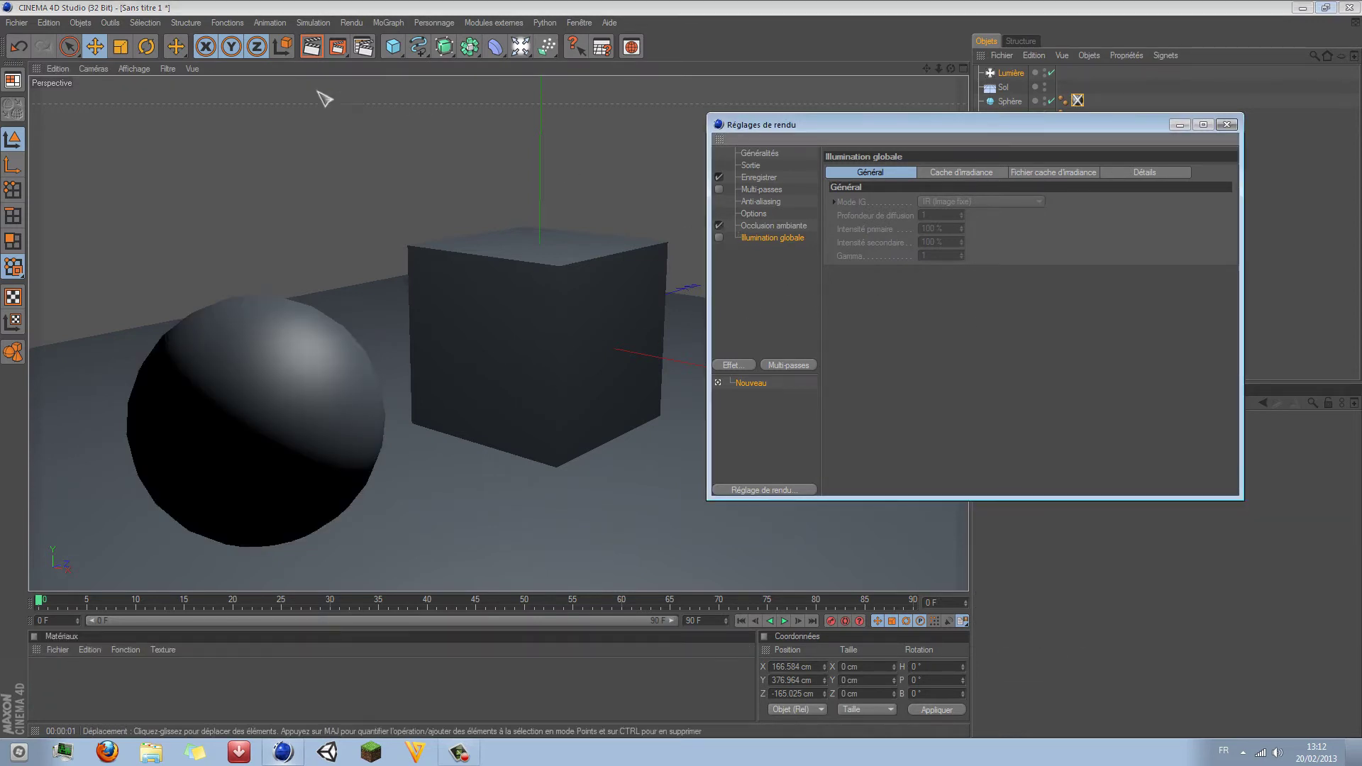
Step: Enable Illumination globale alongside Occlusion ambiante and render the view with both effects
left_click(718, 237)
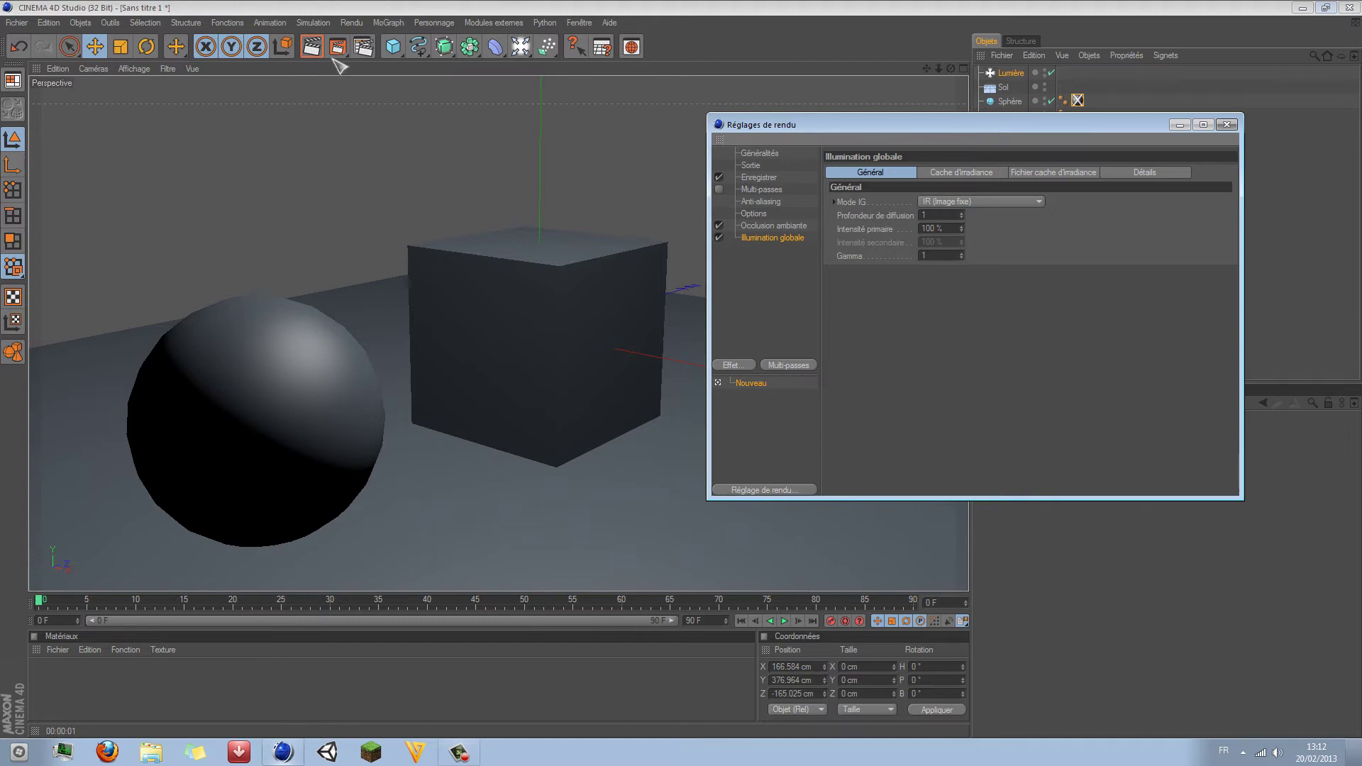
left_click(312, 46)
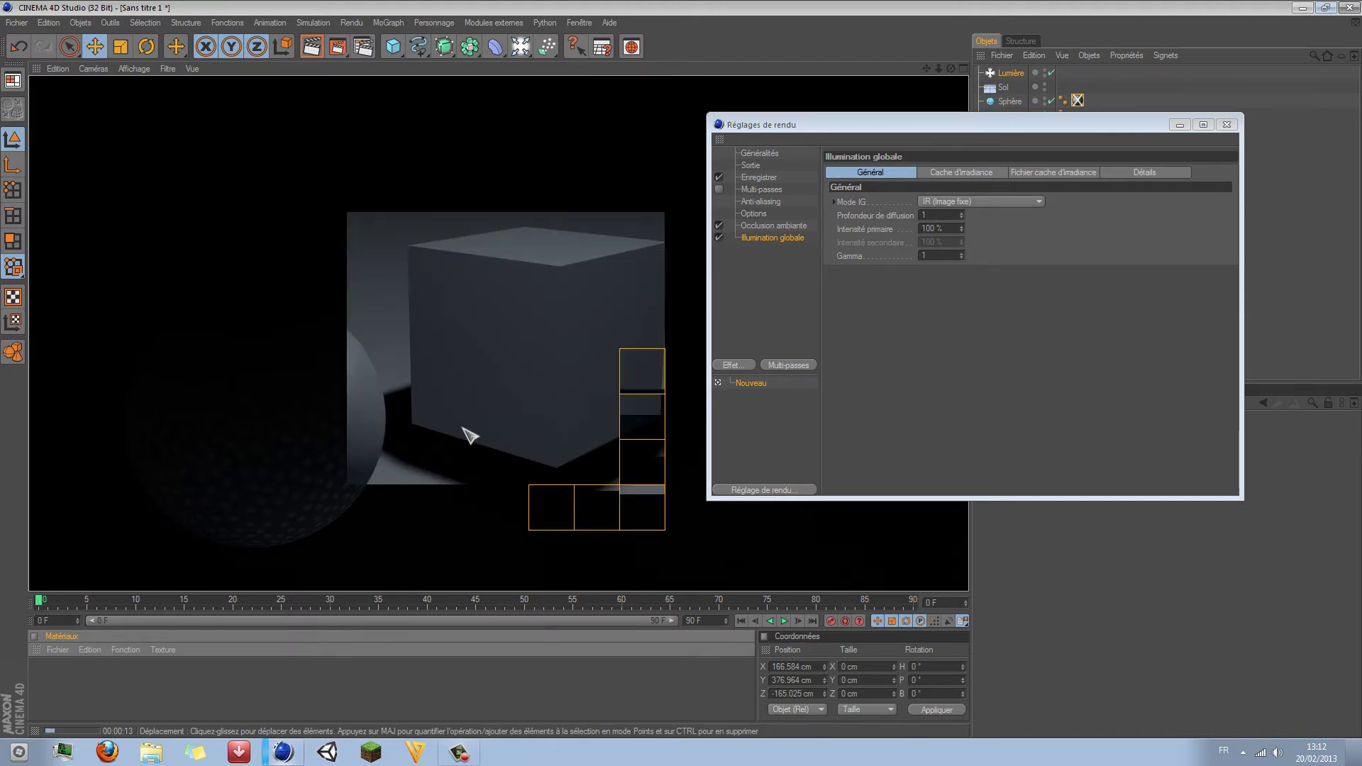
left_click(419, 404)
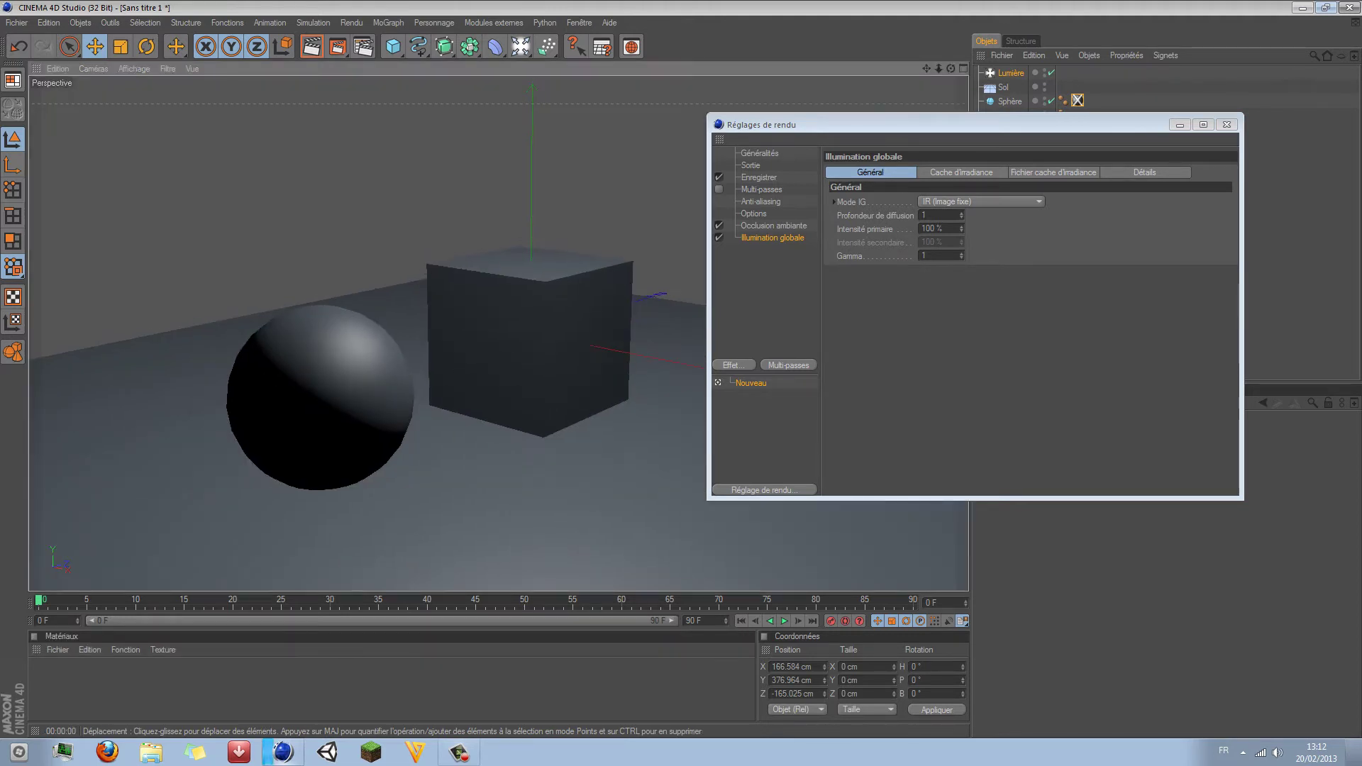
Step: Lower the cube to Y -63.799 cm and the sphere to Y -88.792 cm so both sit closer to the floor
left_click(429, 387)
mouse_move(532, 244)
left_mouse_down()
mouse_move(532, 269)
mouse_move(537, 240)
left_mouse_up()
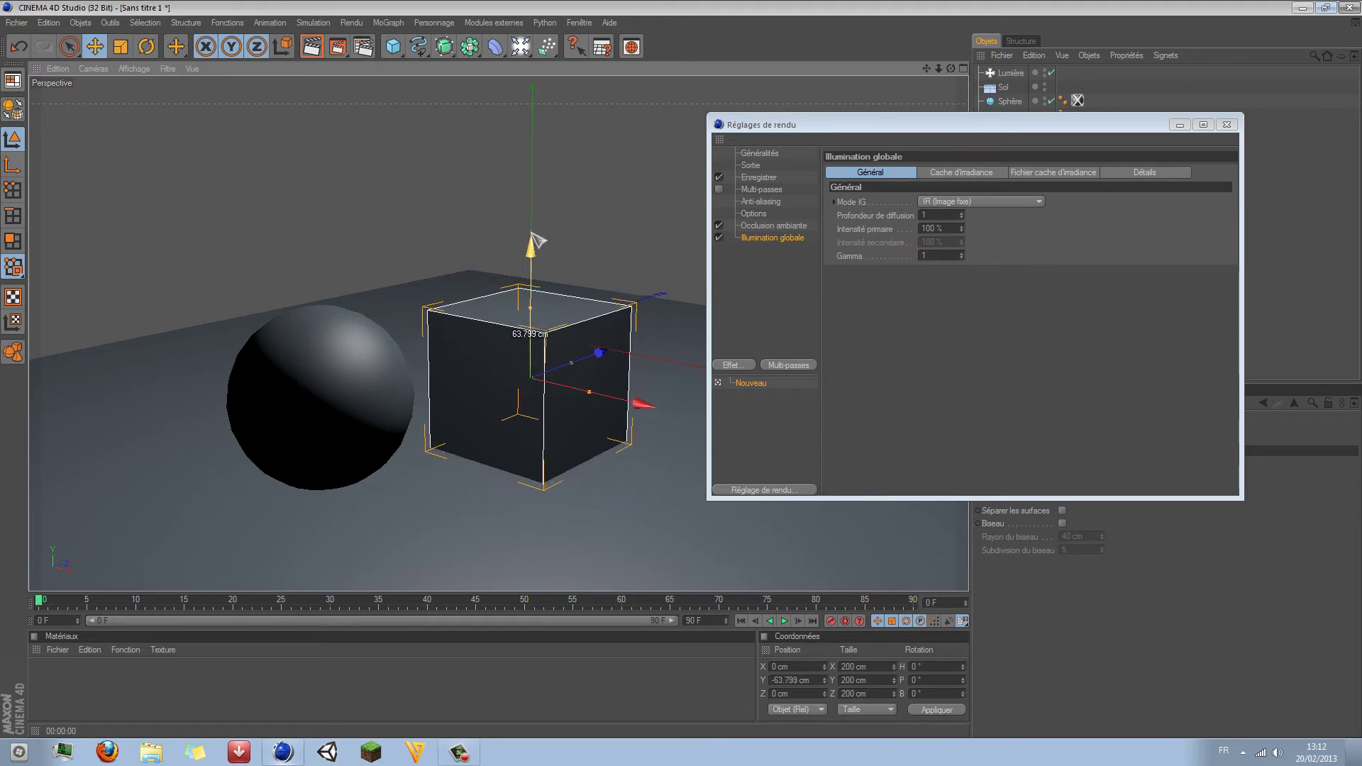
left_click(301, 328)
left_click_drag(329, 297, 332, 376)
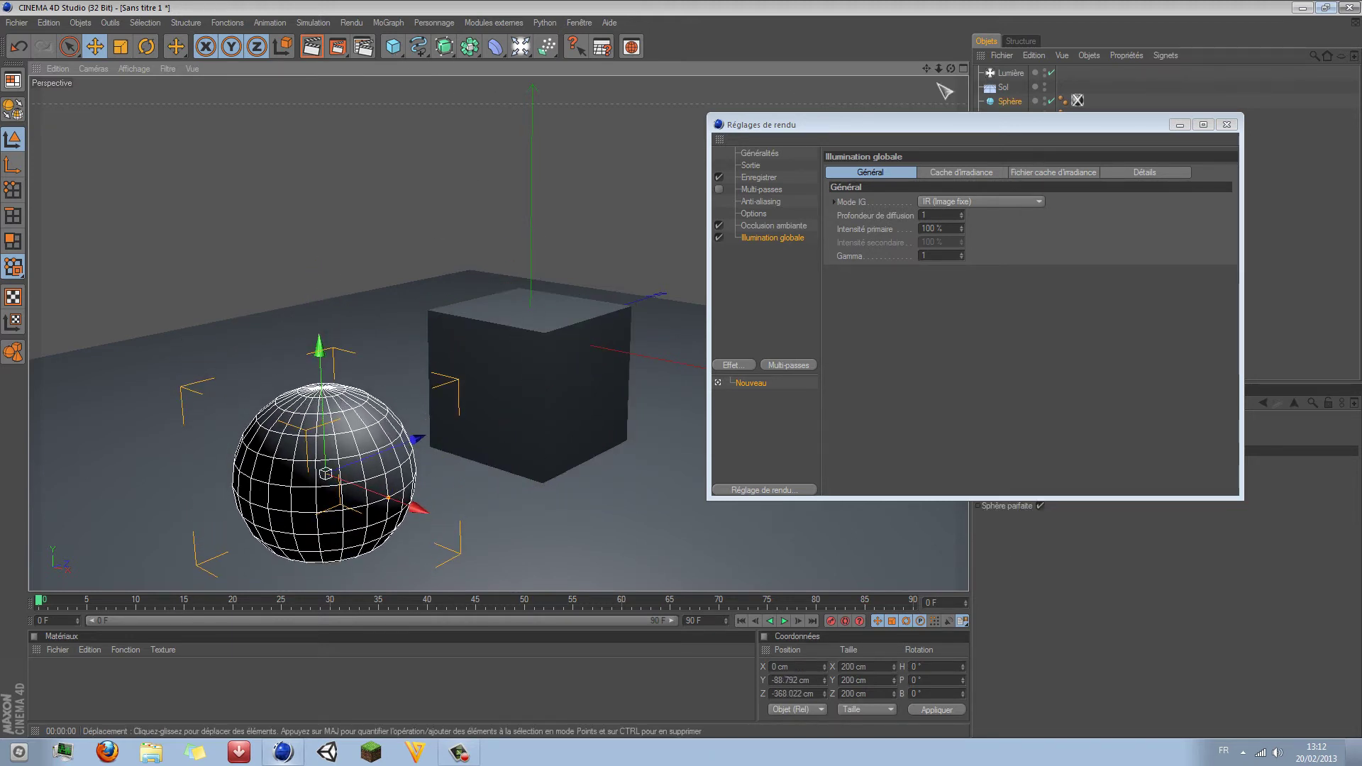
left_click_drag(925, 68, 1140, 172)
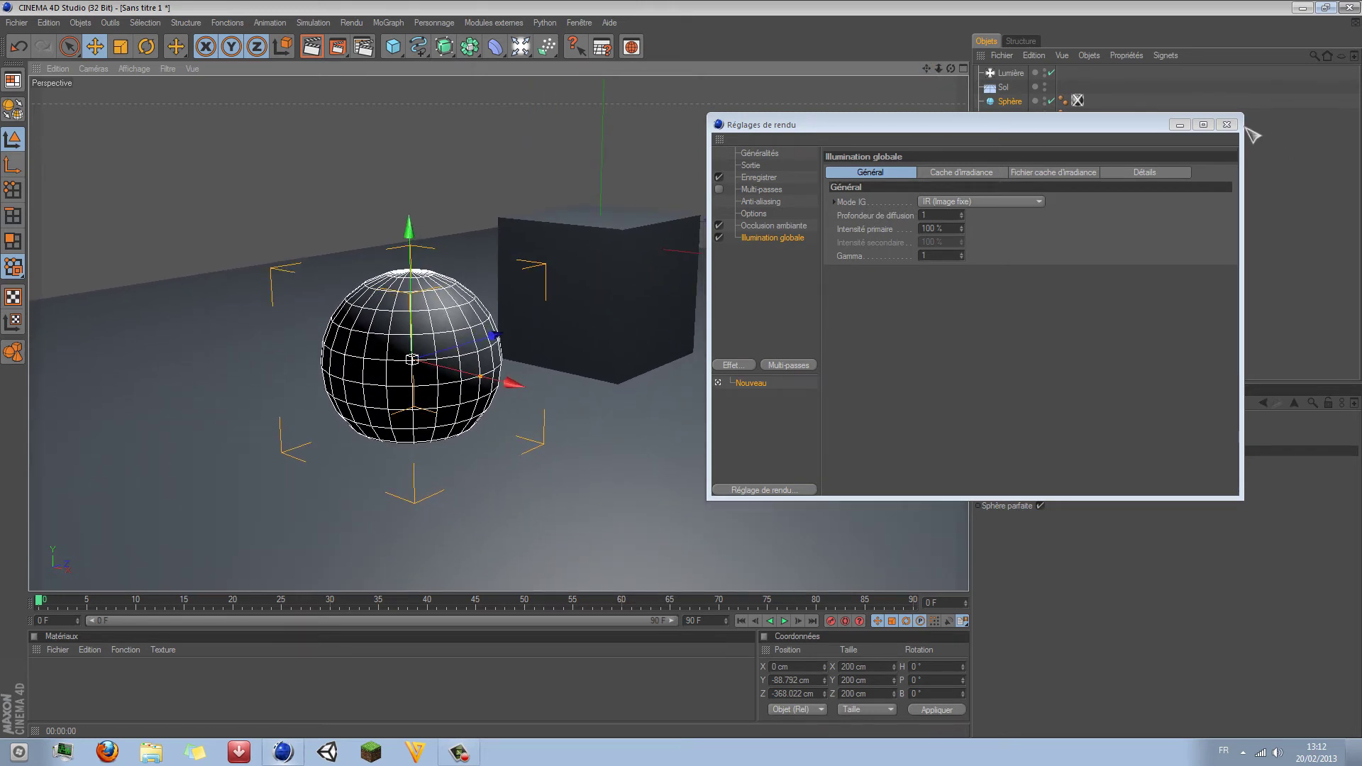
Step: Examine the Cache d'irradiance options of Illumination globale, including the choices for Echantillons stochastiques and Suréchantillonnage
left_click(768, 250)
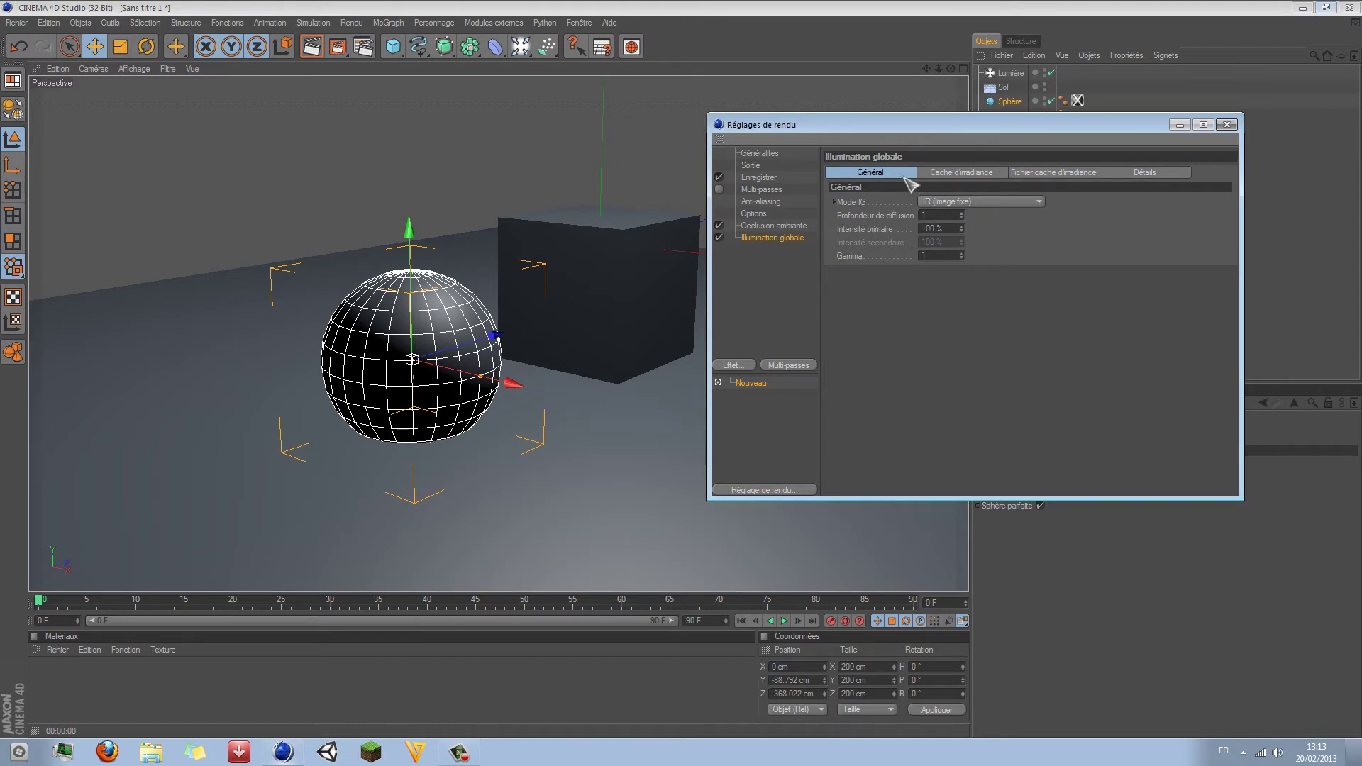
left_click(938, 178)
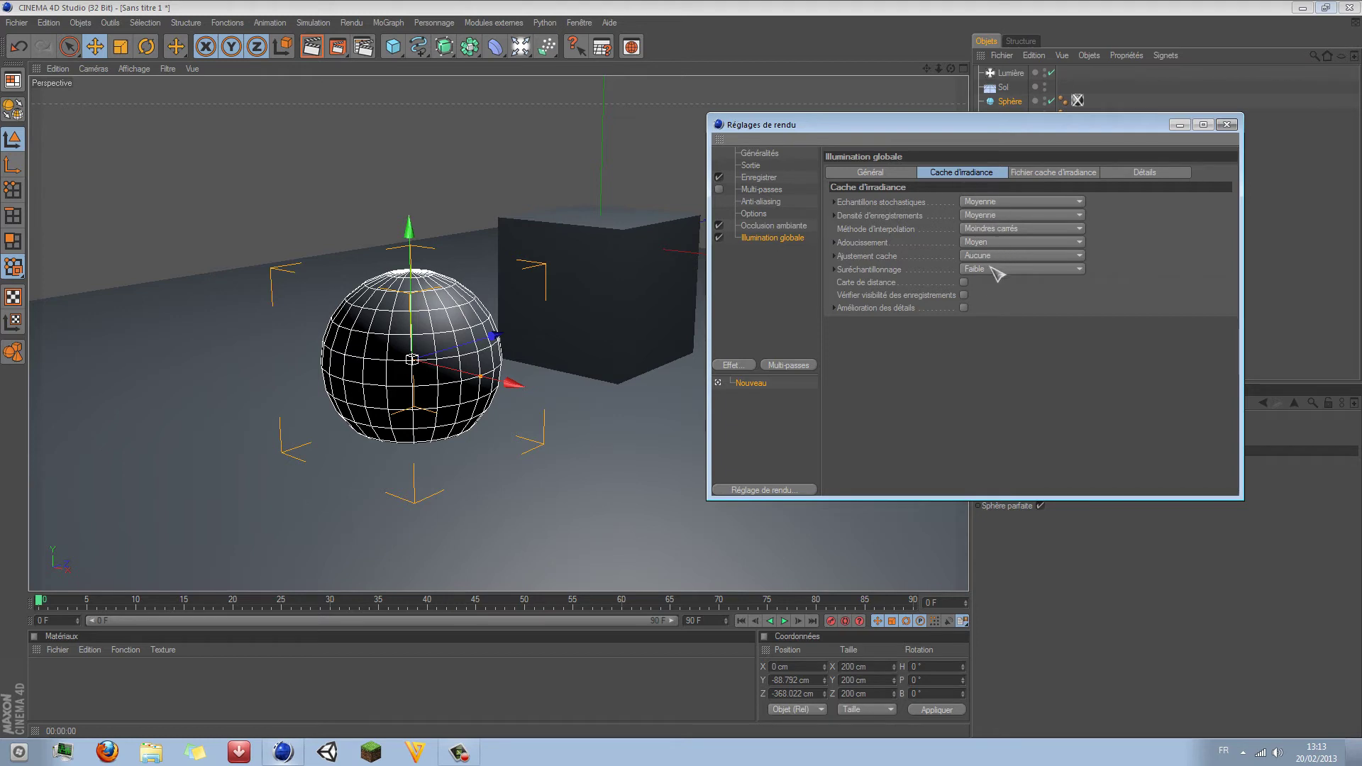
left_click(983, 201)
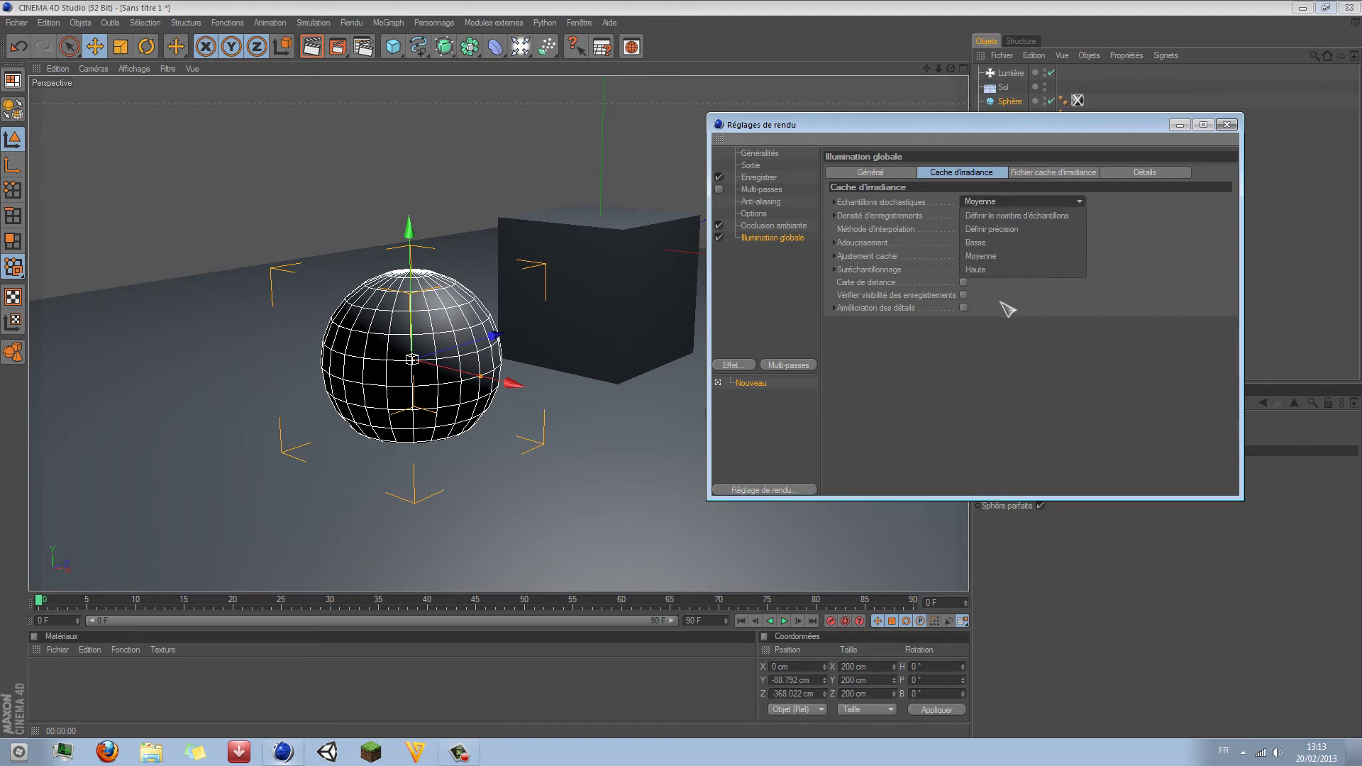
left_click(1036, 350)
left_click(986, 270)
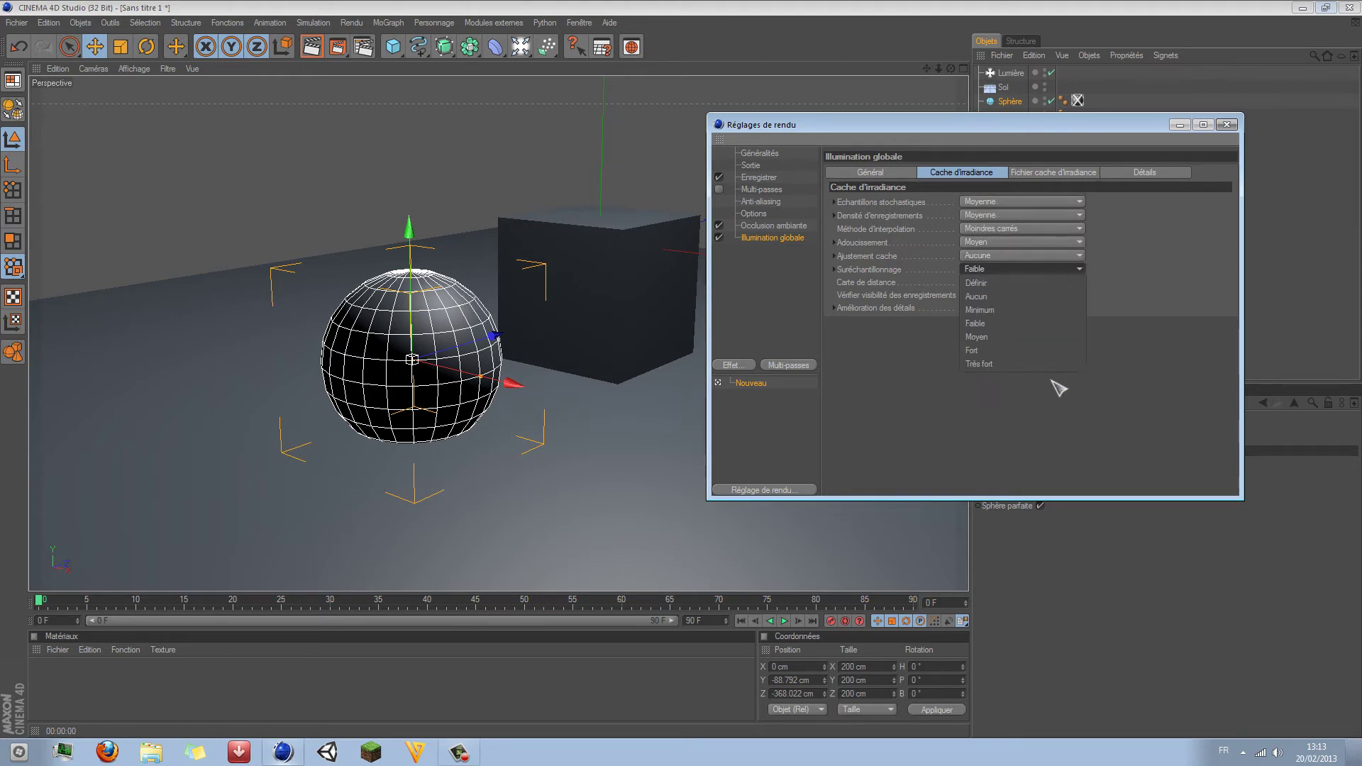
left_click(1003, 440)
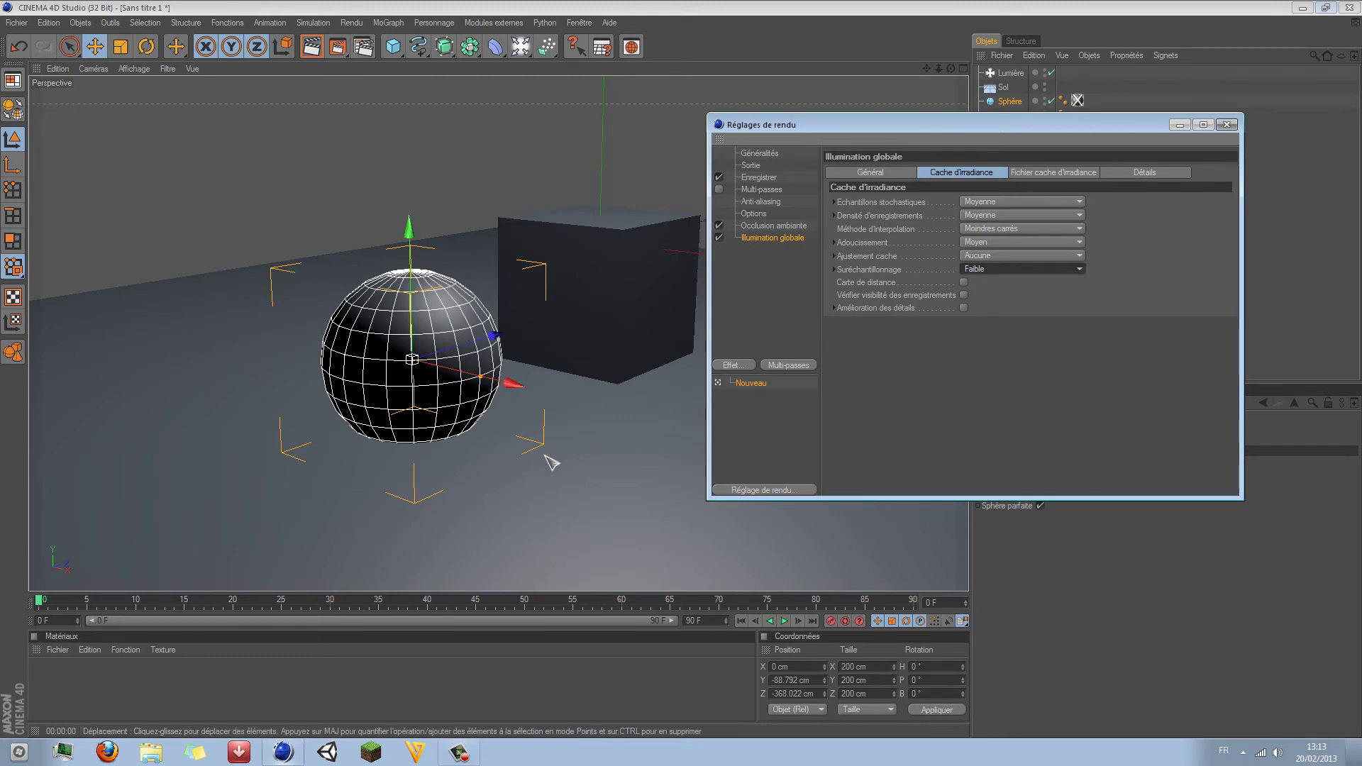
Step: Set Echantillons stochastiques and Densité d'enregistrements to Basse, and Adoucissement and Suréchantillonnage to Minimum
left_click(1004, 203)
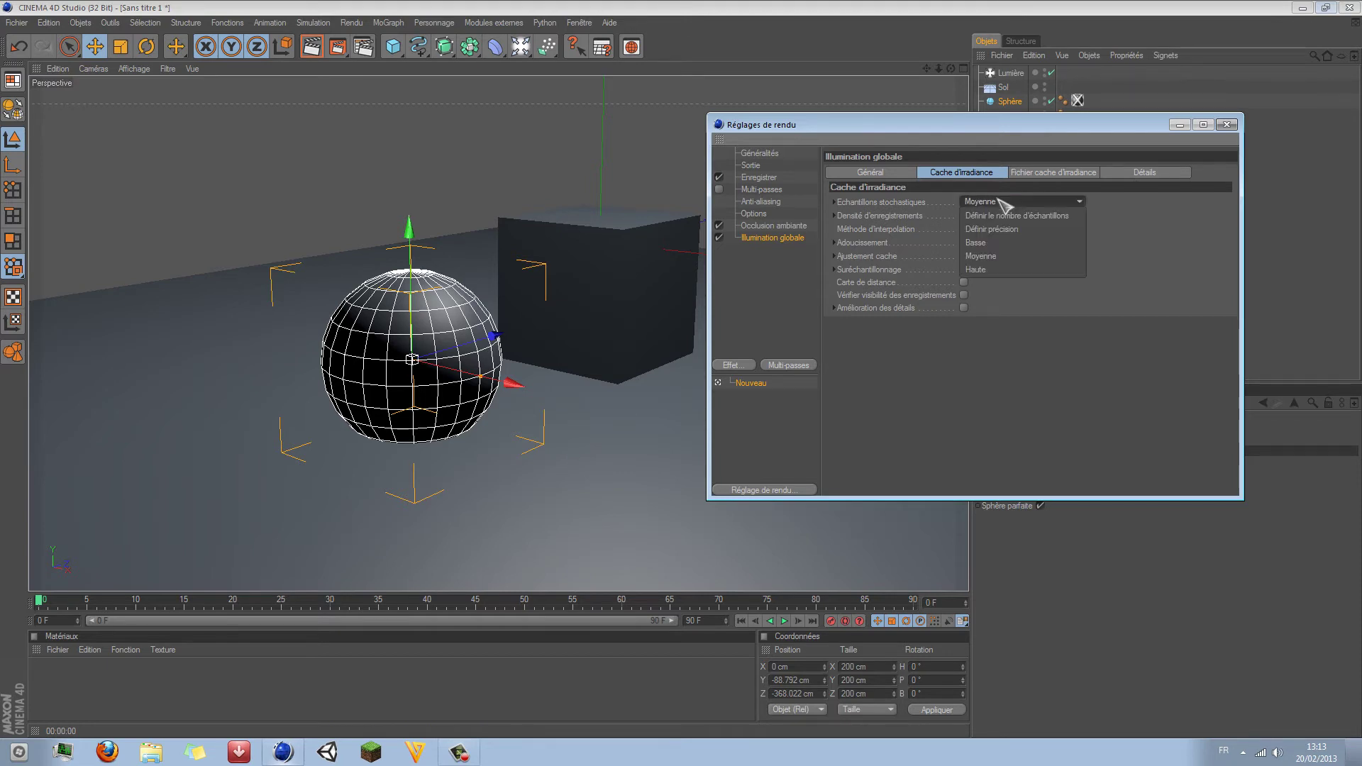
left_click(982, 243)
left_click(993, 215)
left_click(995, 259)
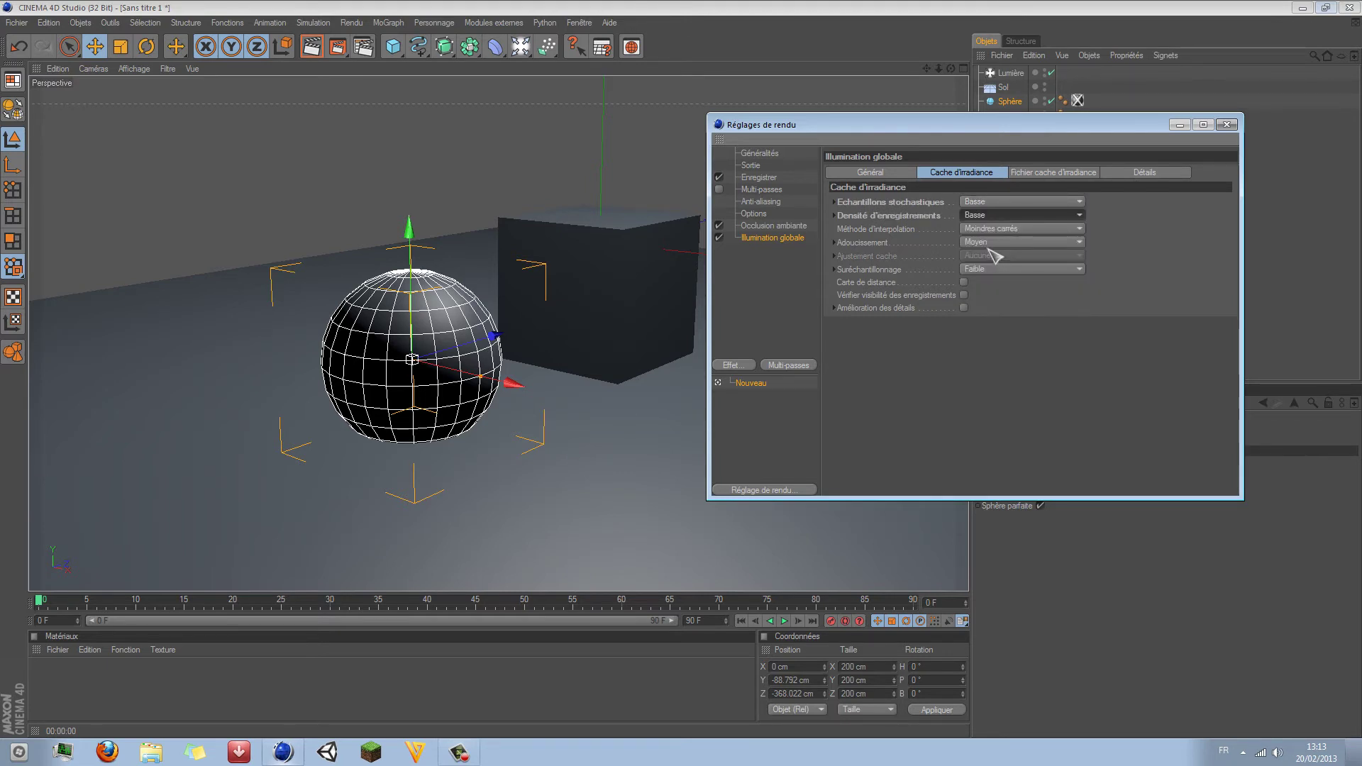
left_click(993, 242)
left_click(989, 268)
left_click(994, 269)
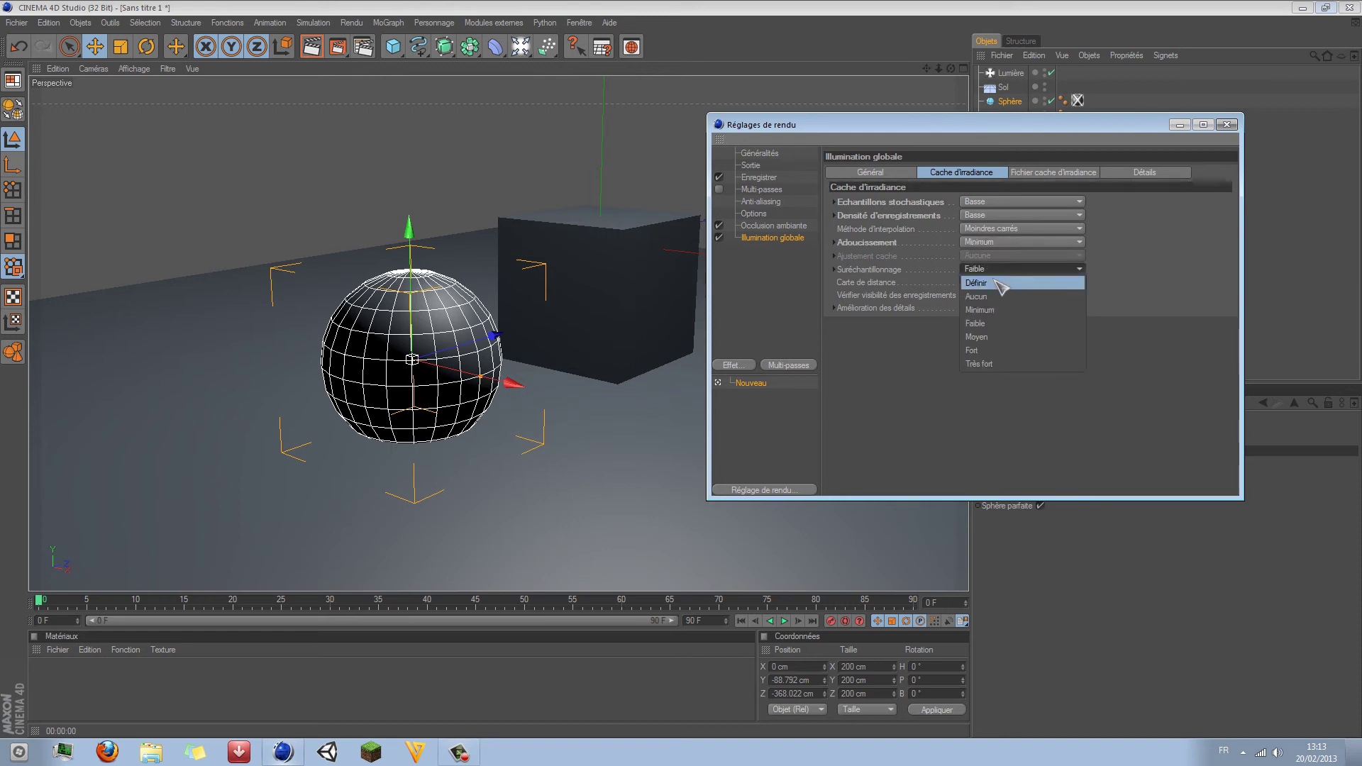
left_click(989, 309)
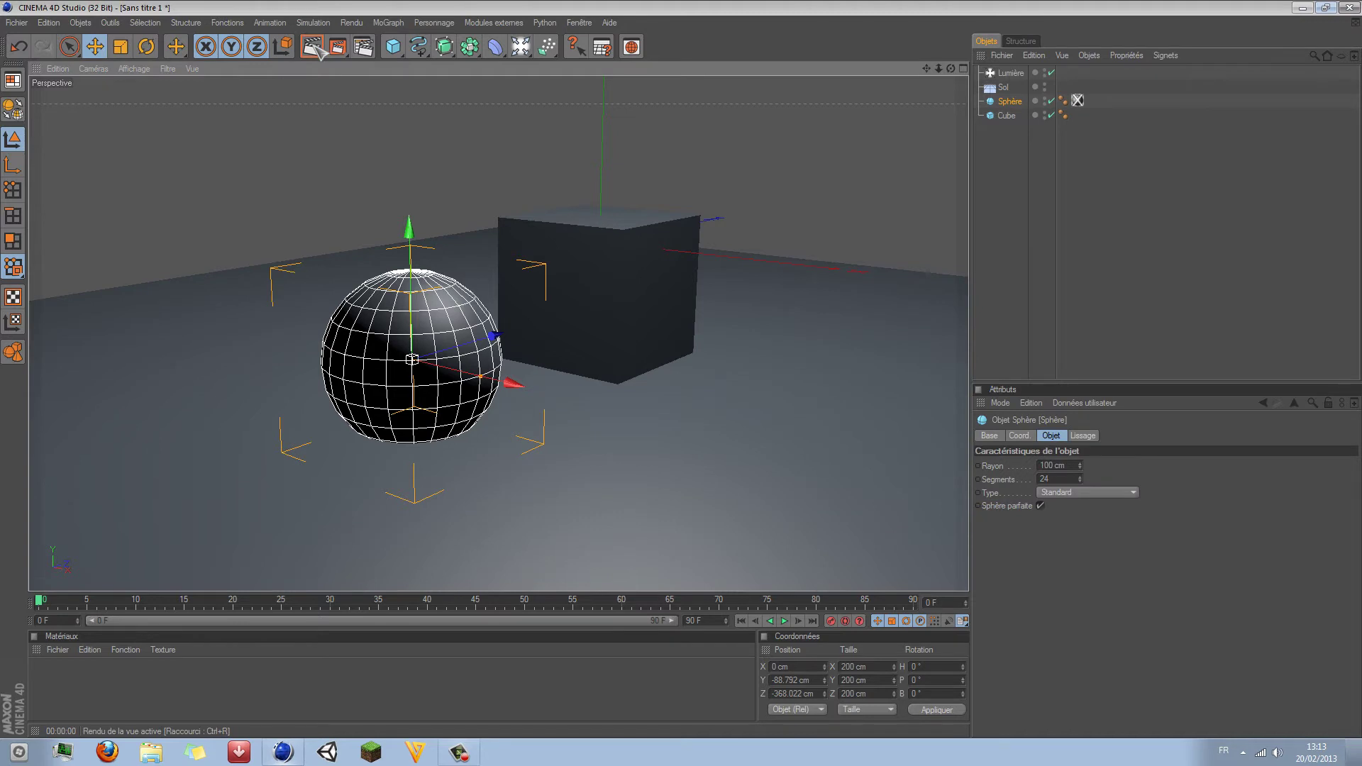
Step: Render the view with Occlusion ambiante and the reduced Illumination globale settings
left_click(363, 46)
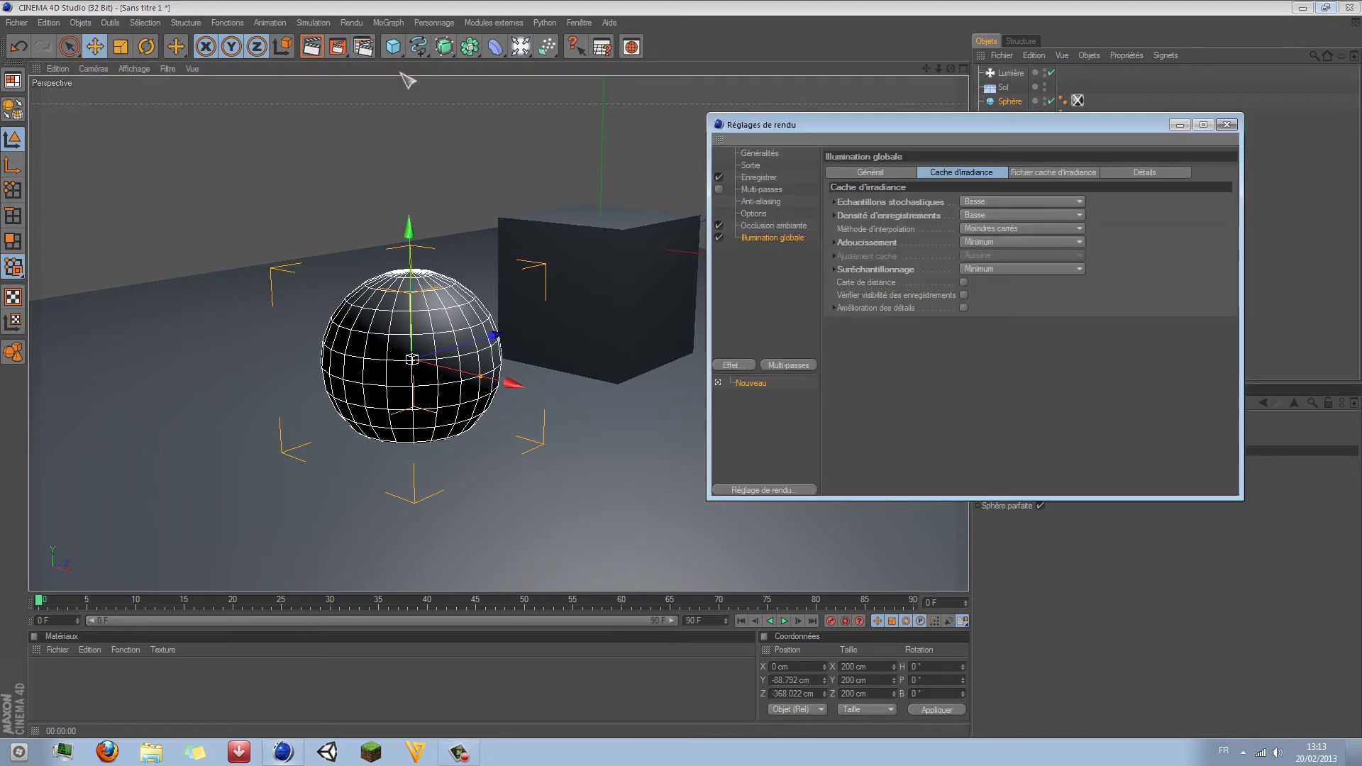
left_click(1229, 125)
left_click(311, 46)
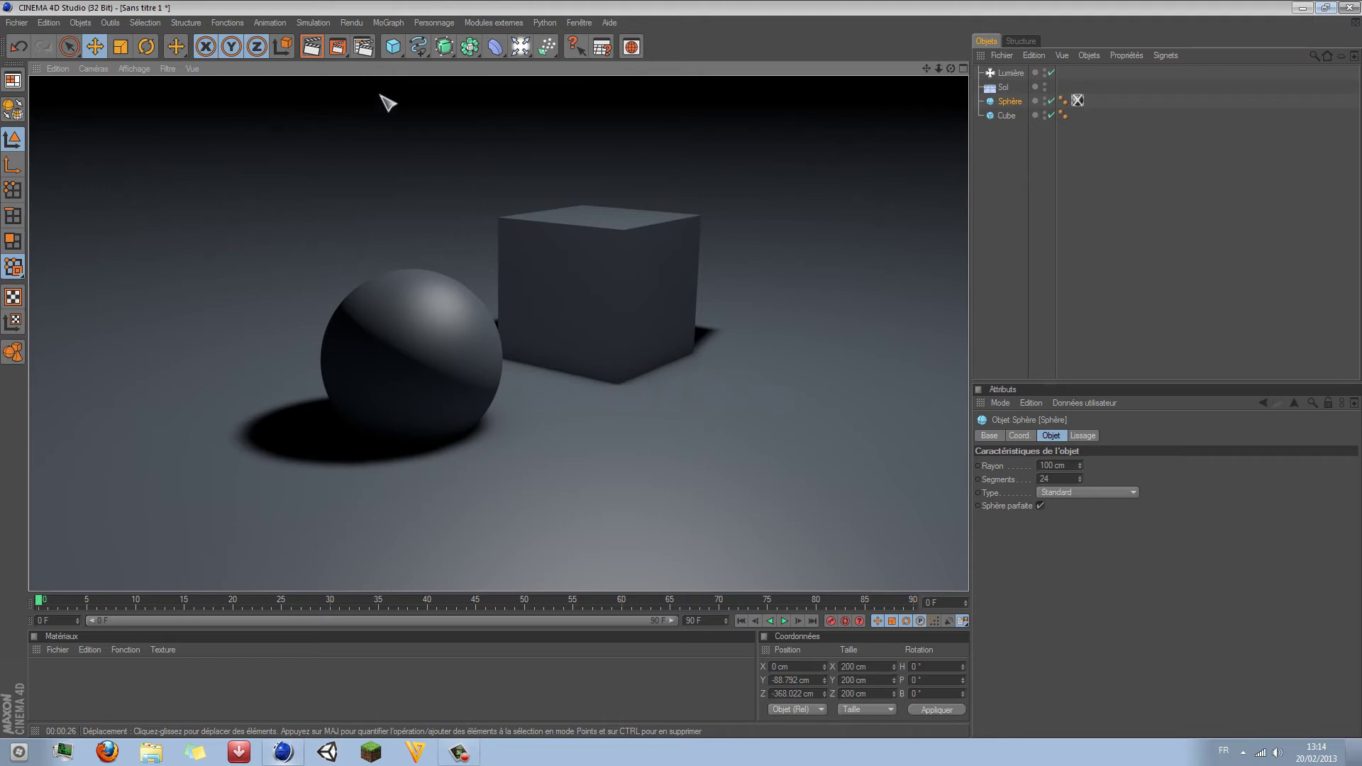
Step: Disable Occlusion ambiante and render the sphere and cube again with Illumination globale only
left_click(362, 48)
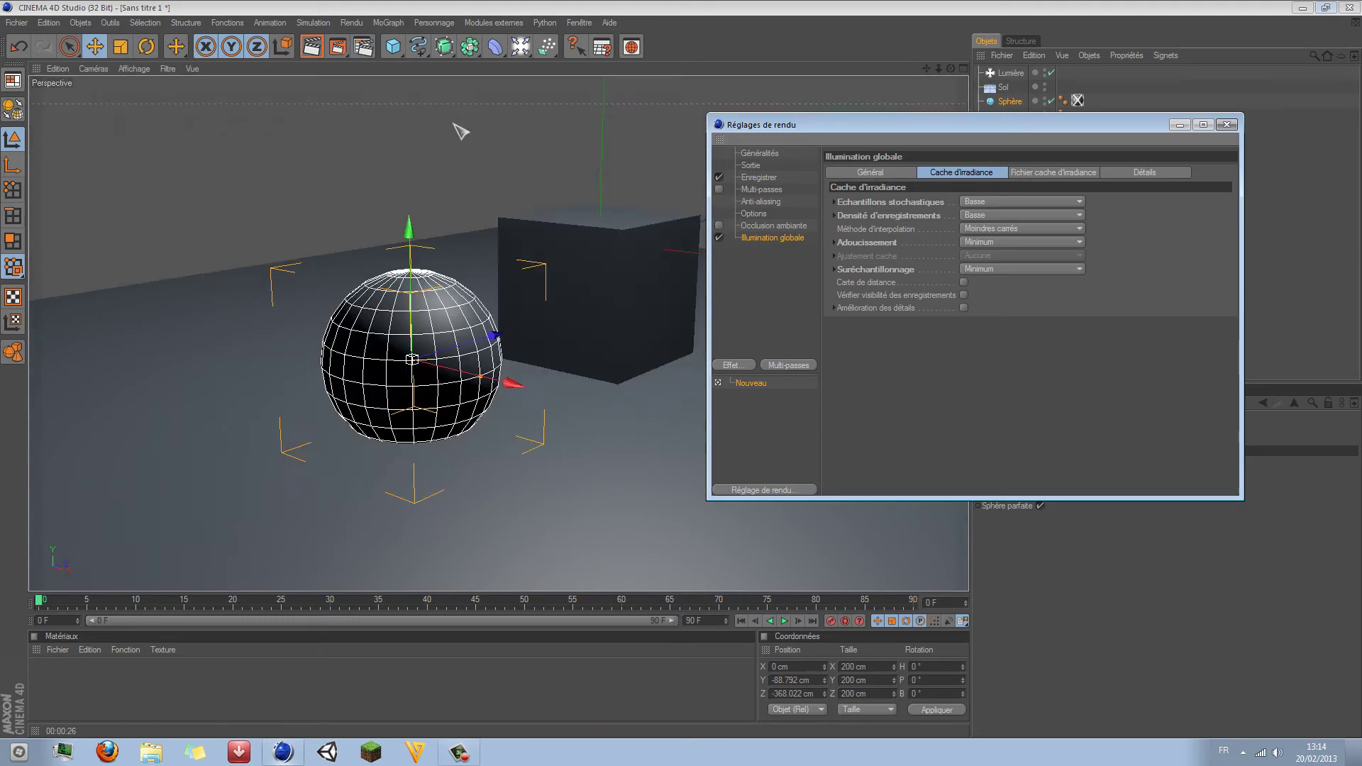
left_click(311, 46)
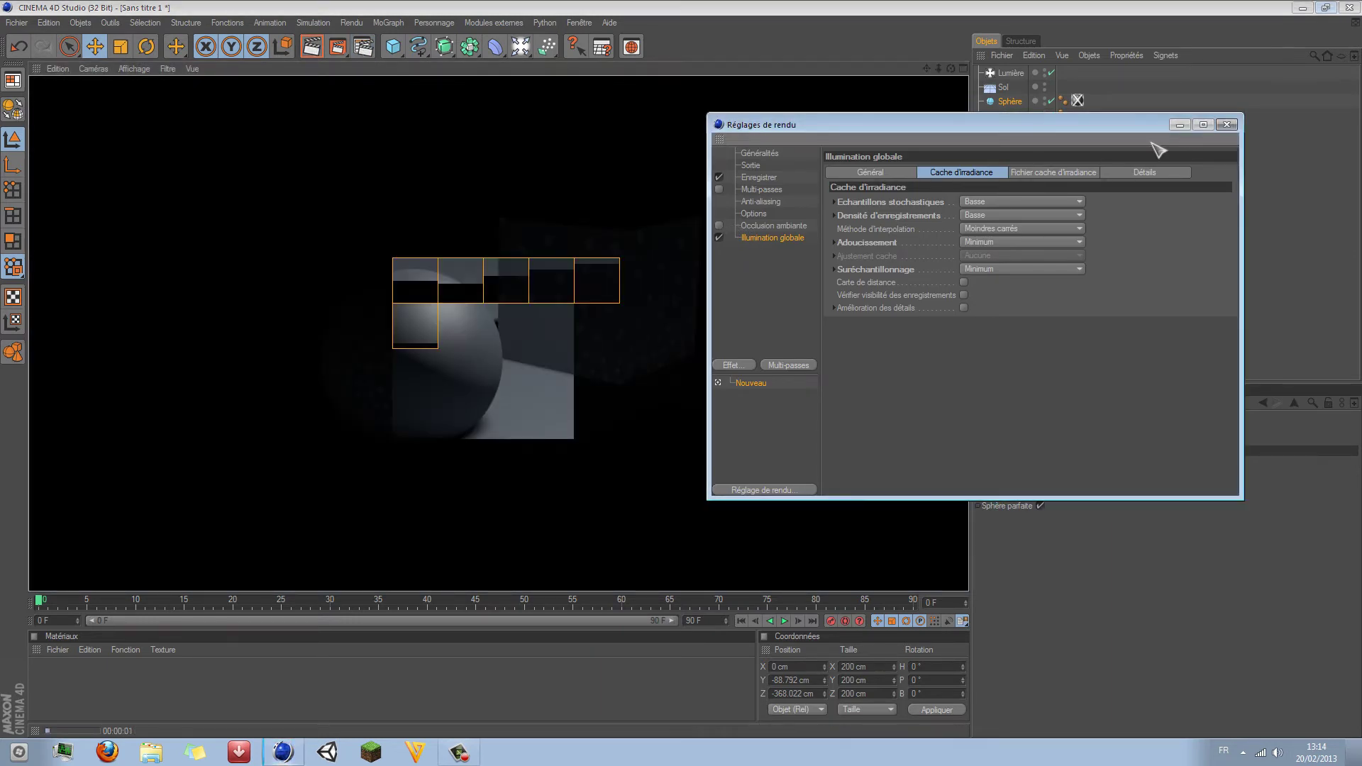
left_click(1180, 124)
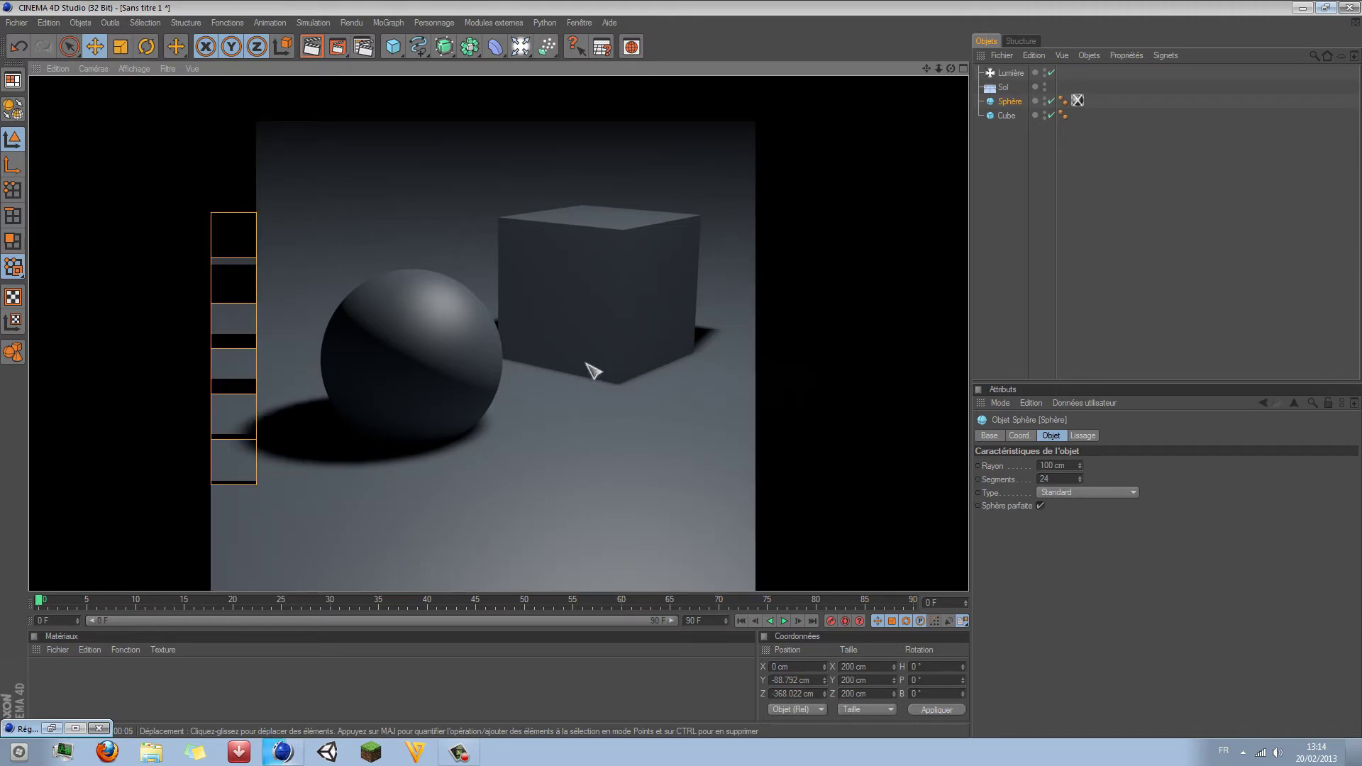
Step: Divide the cube into 3 segments along each of X, Y and Z
left_click(394, 47)
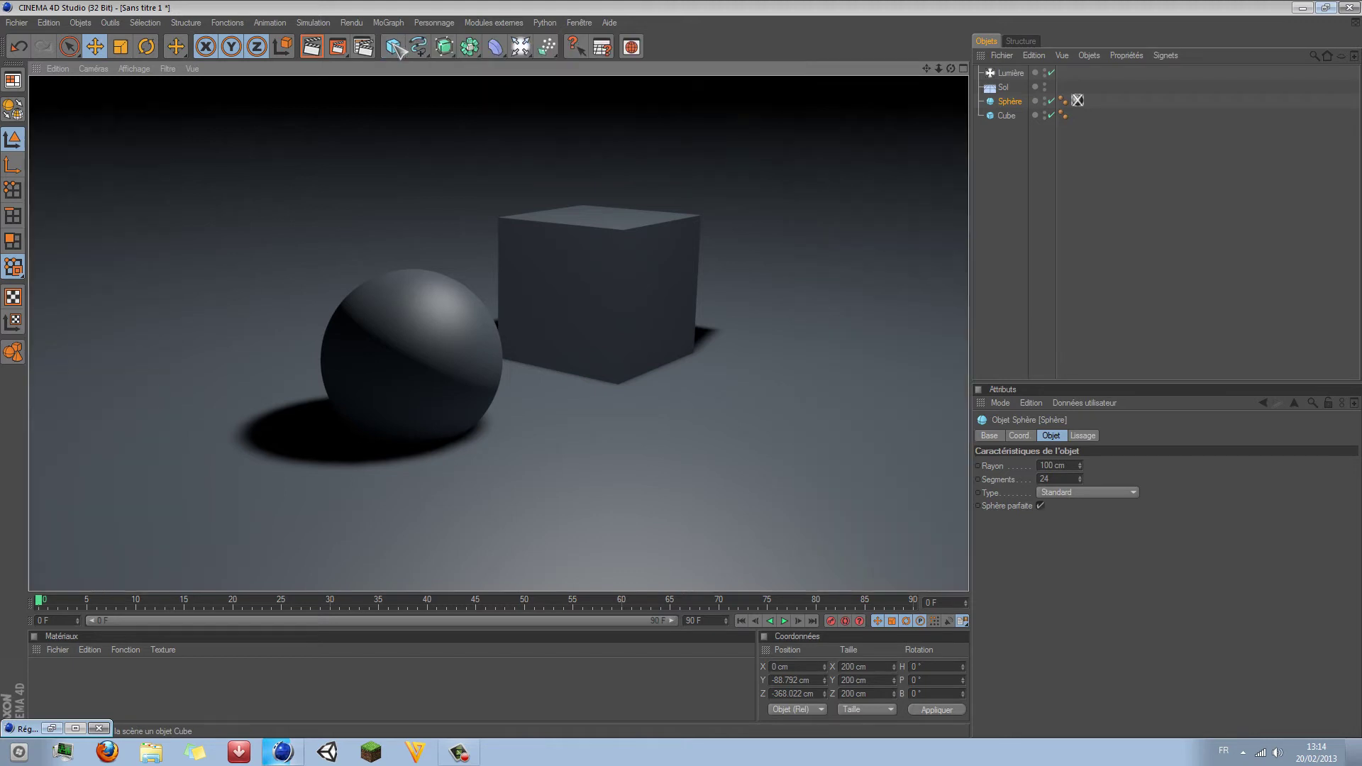
left_click(1013, 100)
left_click(1006, 115)
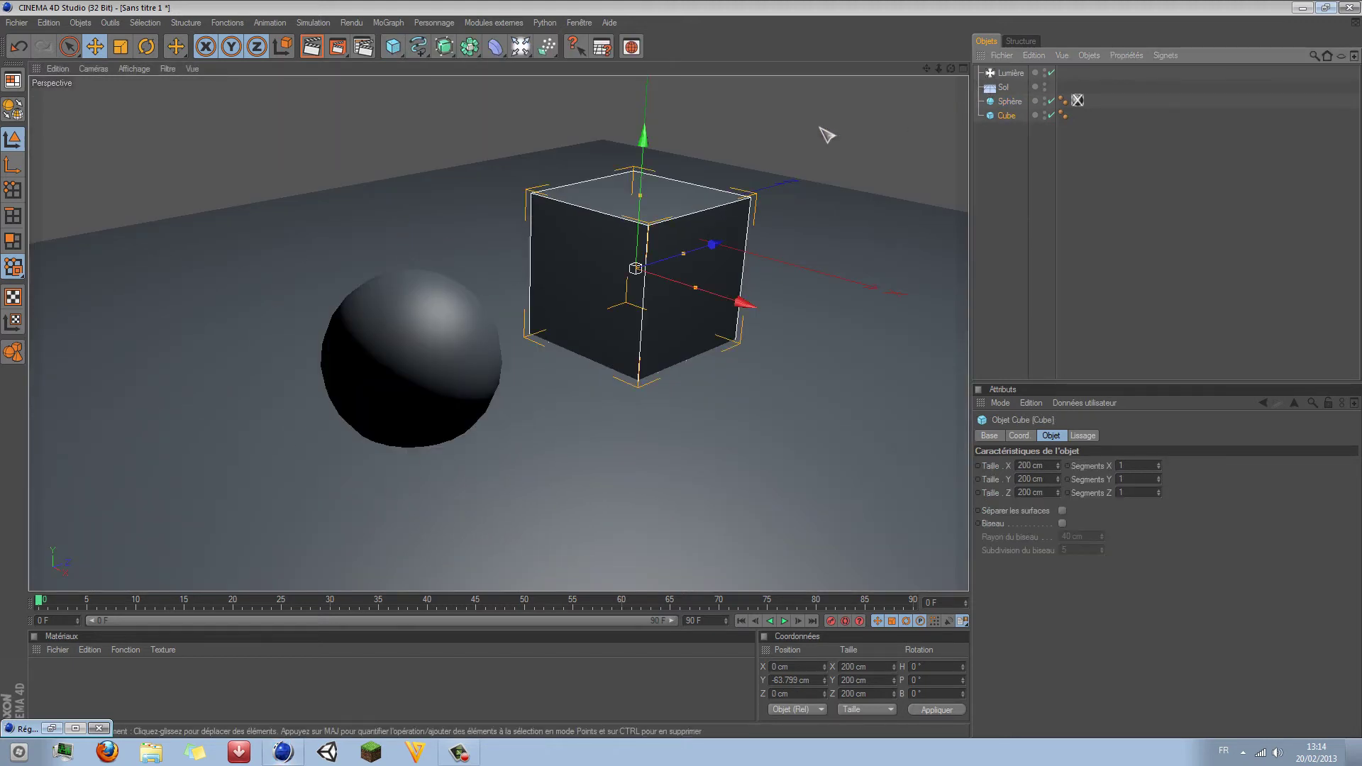
left_click(1136, 466)
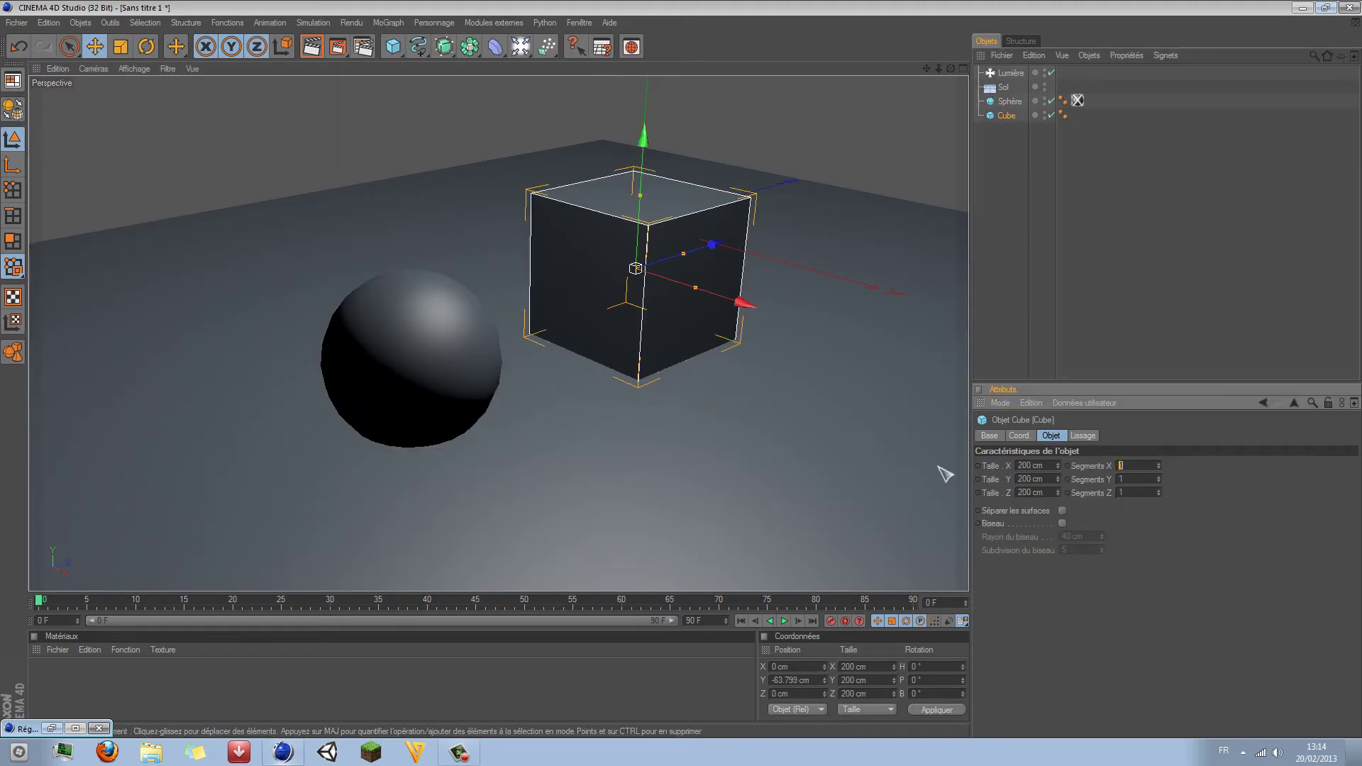
type("3")
key("Tab")
type("3")
key("Tab")
type("3")
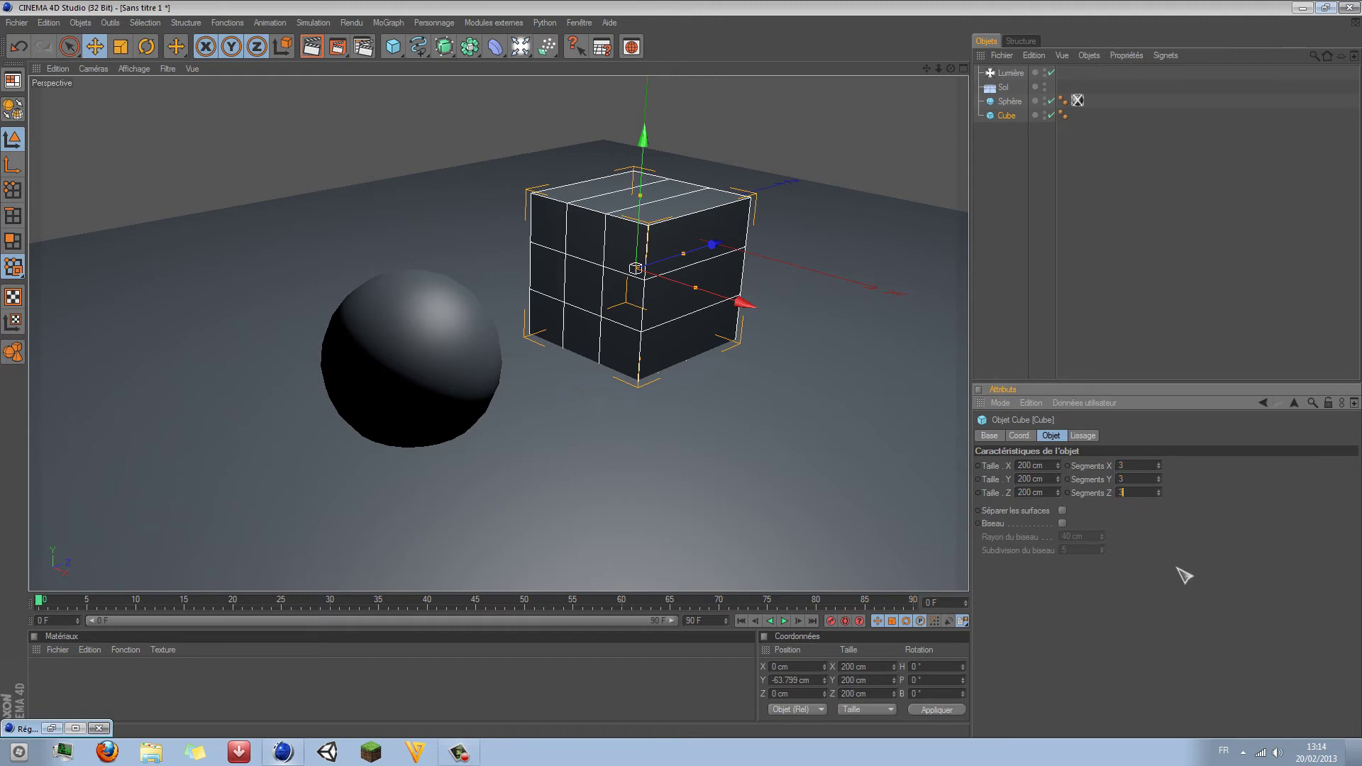
key("Return")
Step: Make the cube editable and select two middle polygons on each of its two visible sides plus adjoining polygons on top
left_click(12, 110)
left_click(13, 241)
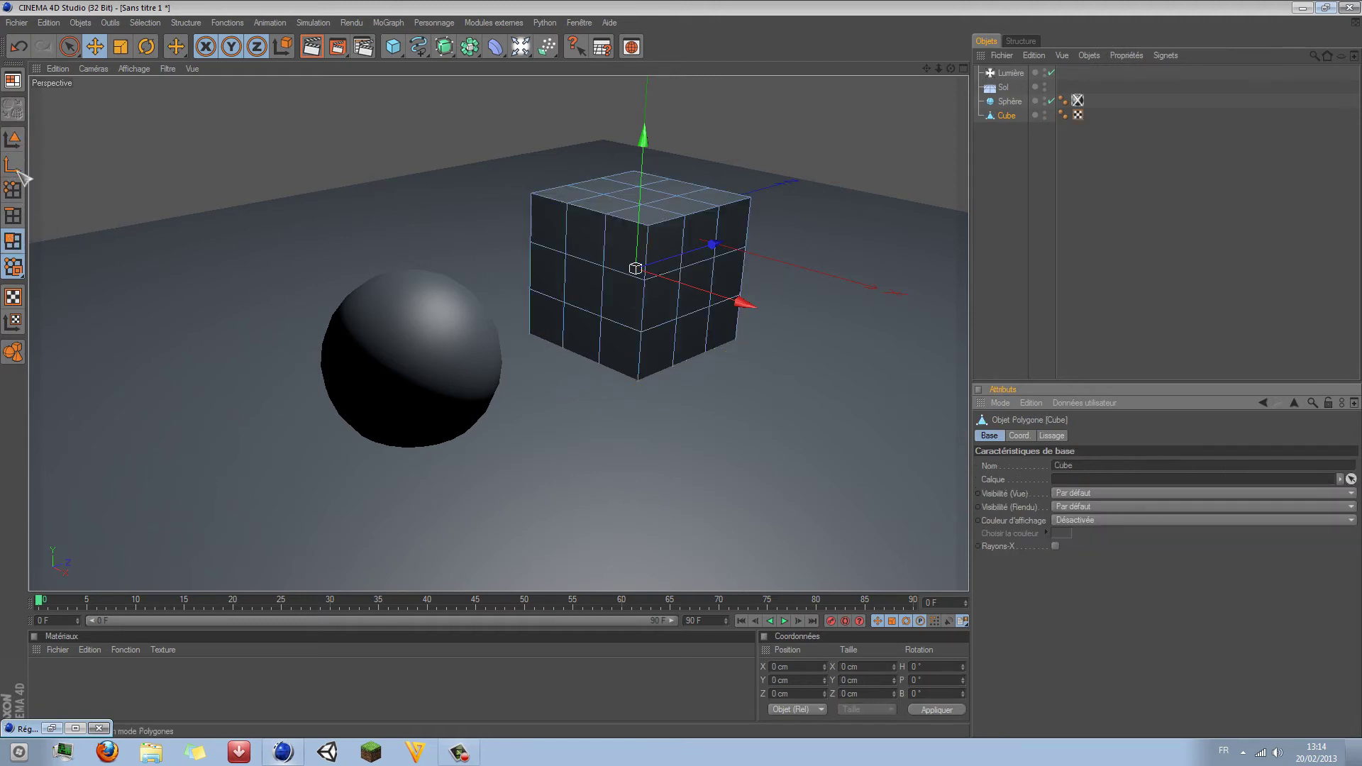
left_click(69, 46)
left_click(608, 291)
left_click(608, 290)
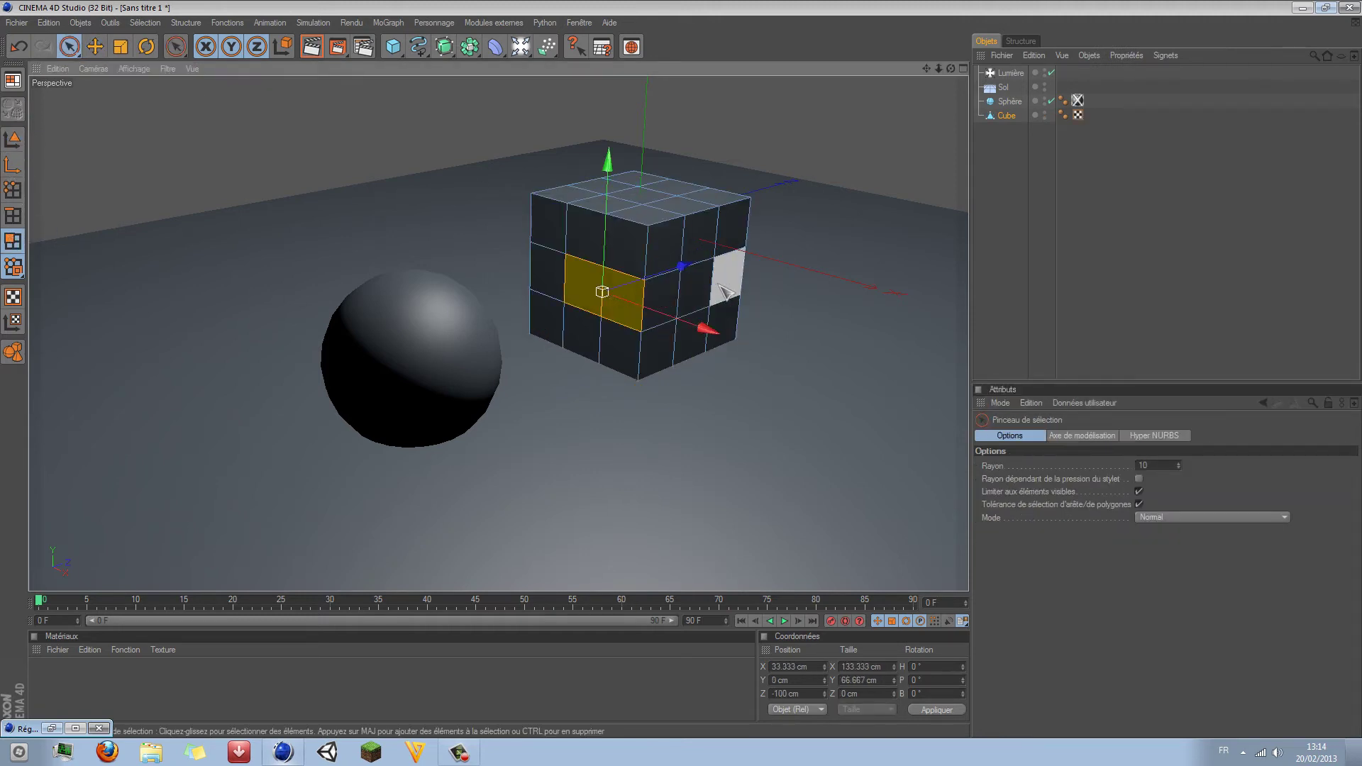
left_click(713, 295, "shift")
left_click(636, 215, "shift")
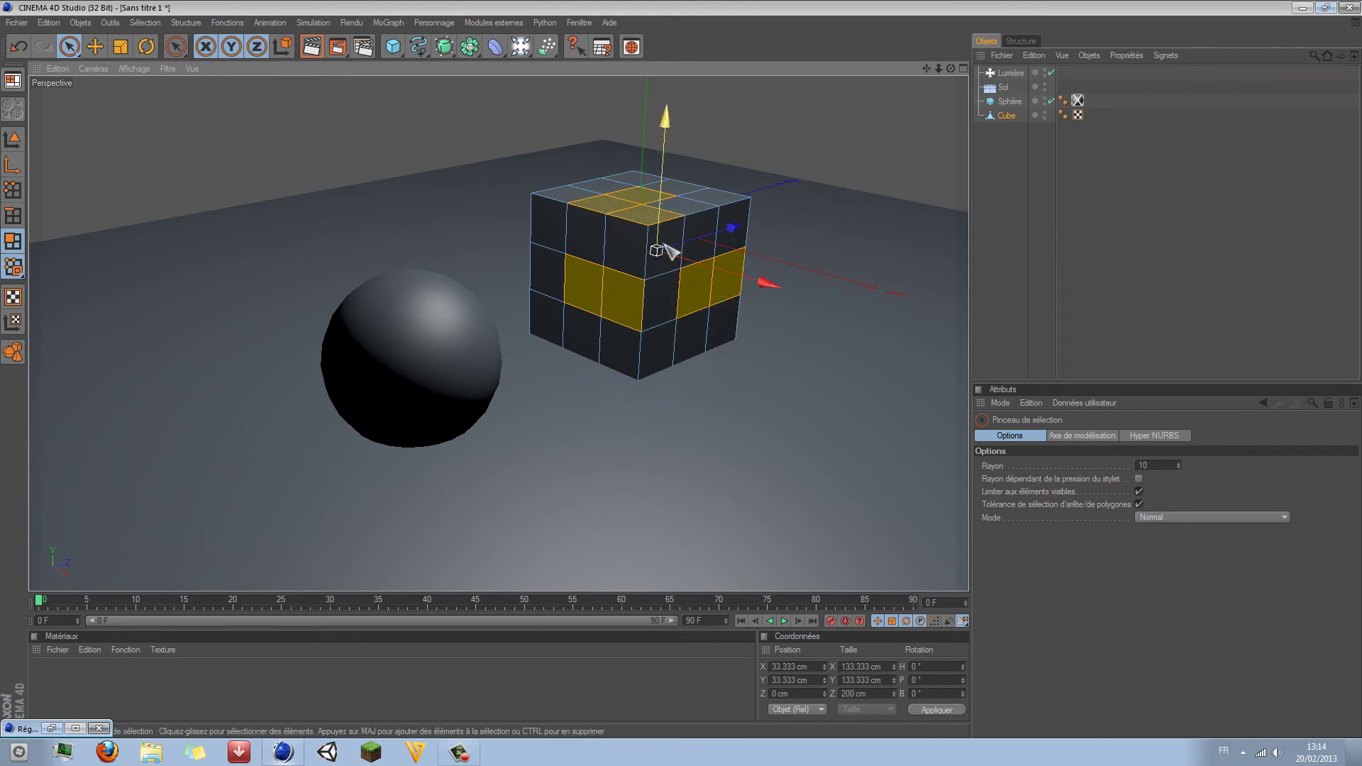
Step: Extrude the cube's selected polygons by 5 cm
right_click(736, 207)
left_click(893, 464)
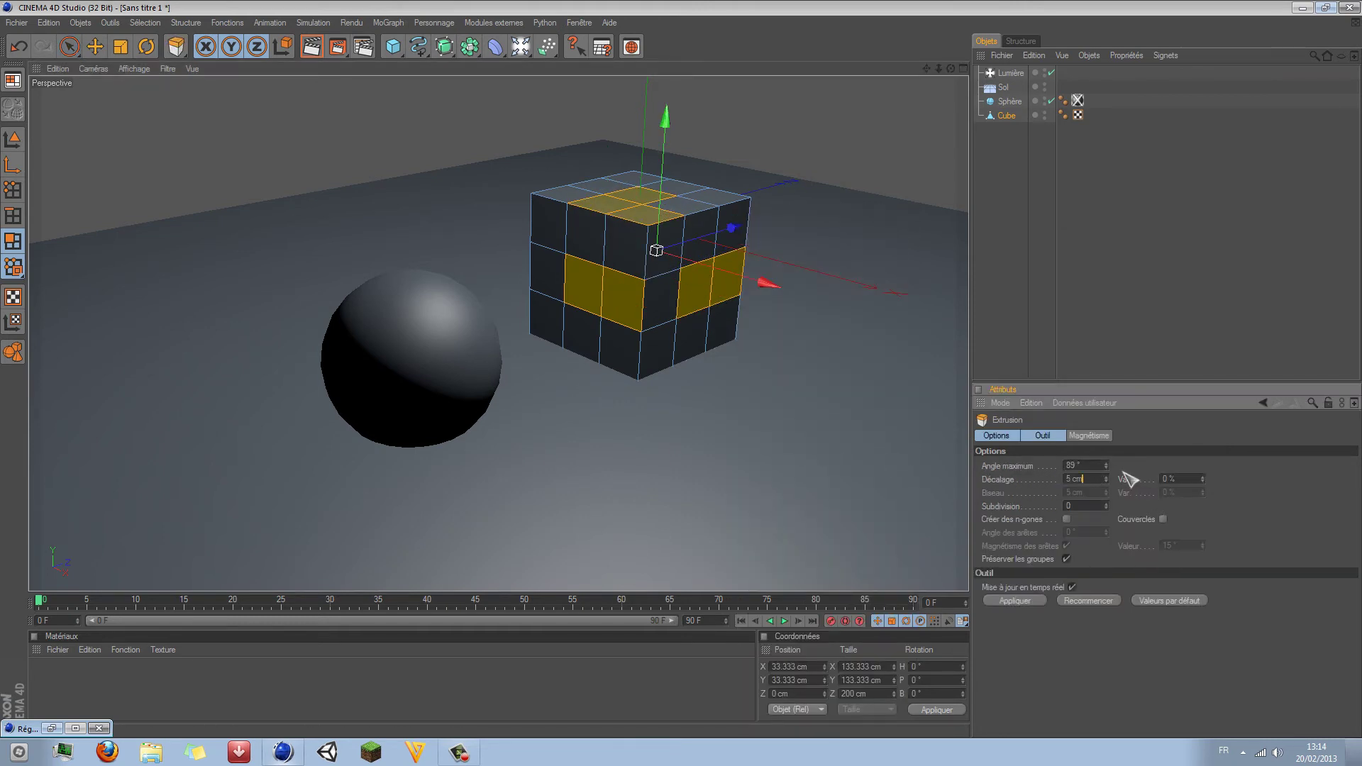
mouse_move(1127, 479)
left_click(1068, 263)
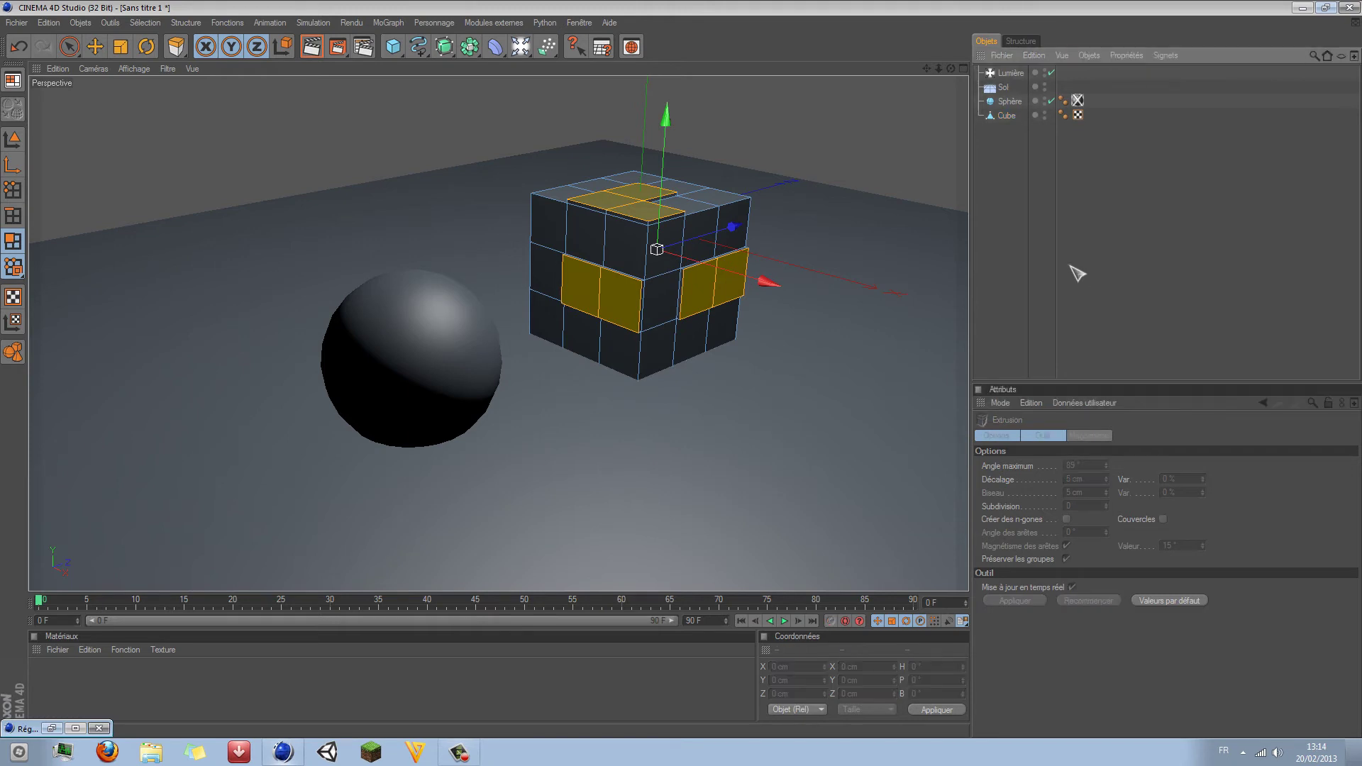
Step: Render a close-up of the cube's extruded details with only Illumination globale enabled
left_click_drag(952, 69, 815, 161)
left_click_drag(951, 69, 951, 73)
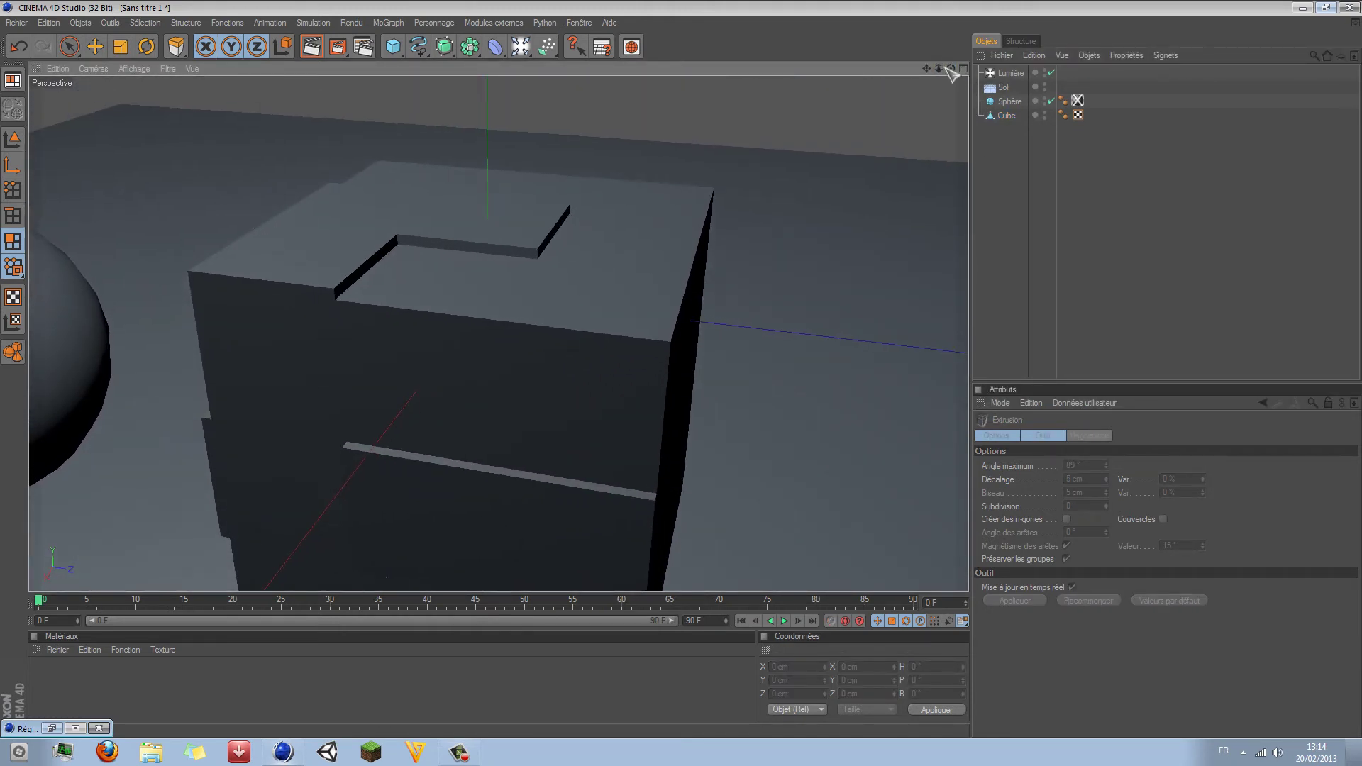
left_click(363, 47)
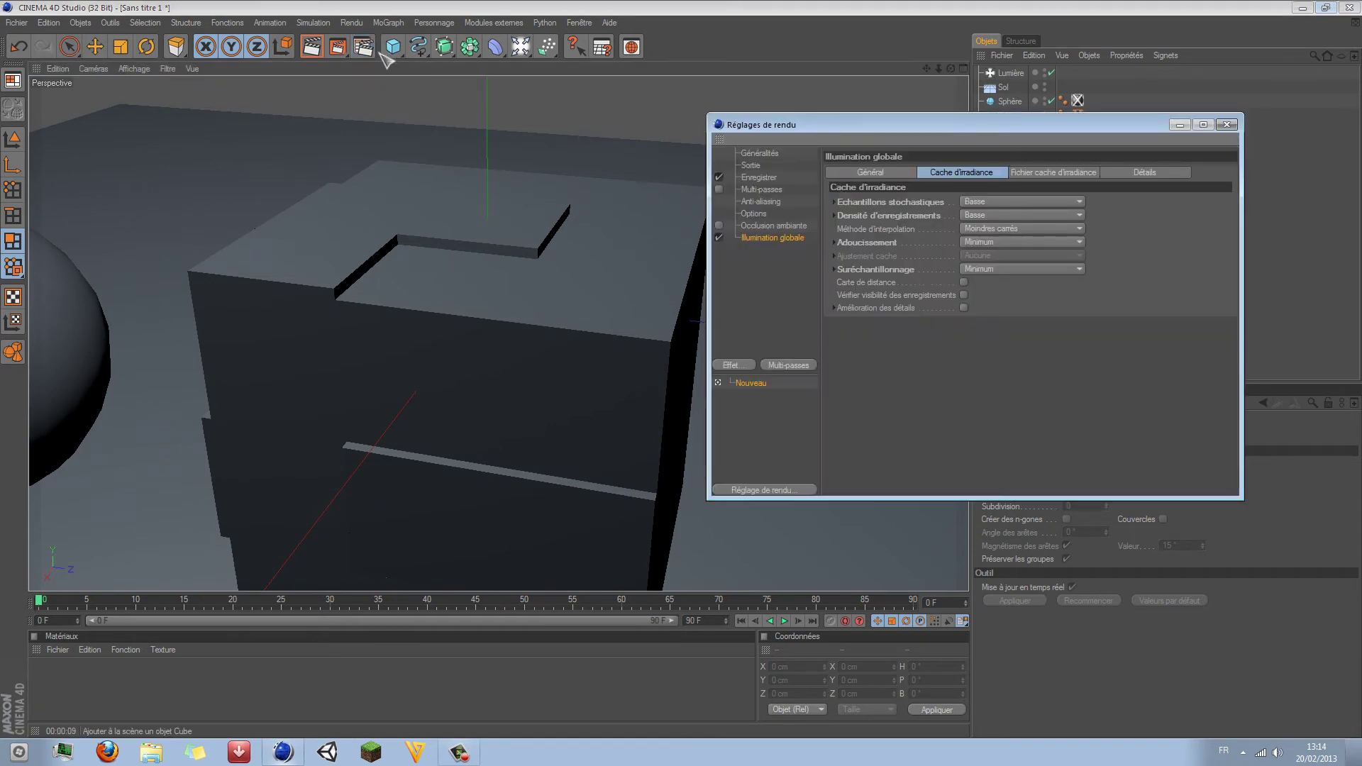
left_click(312, 46)
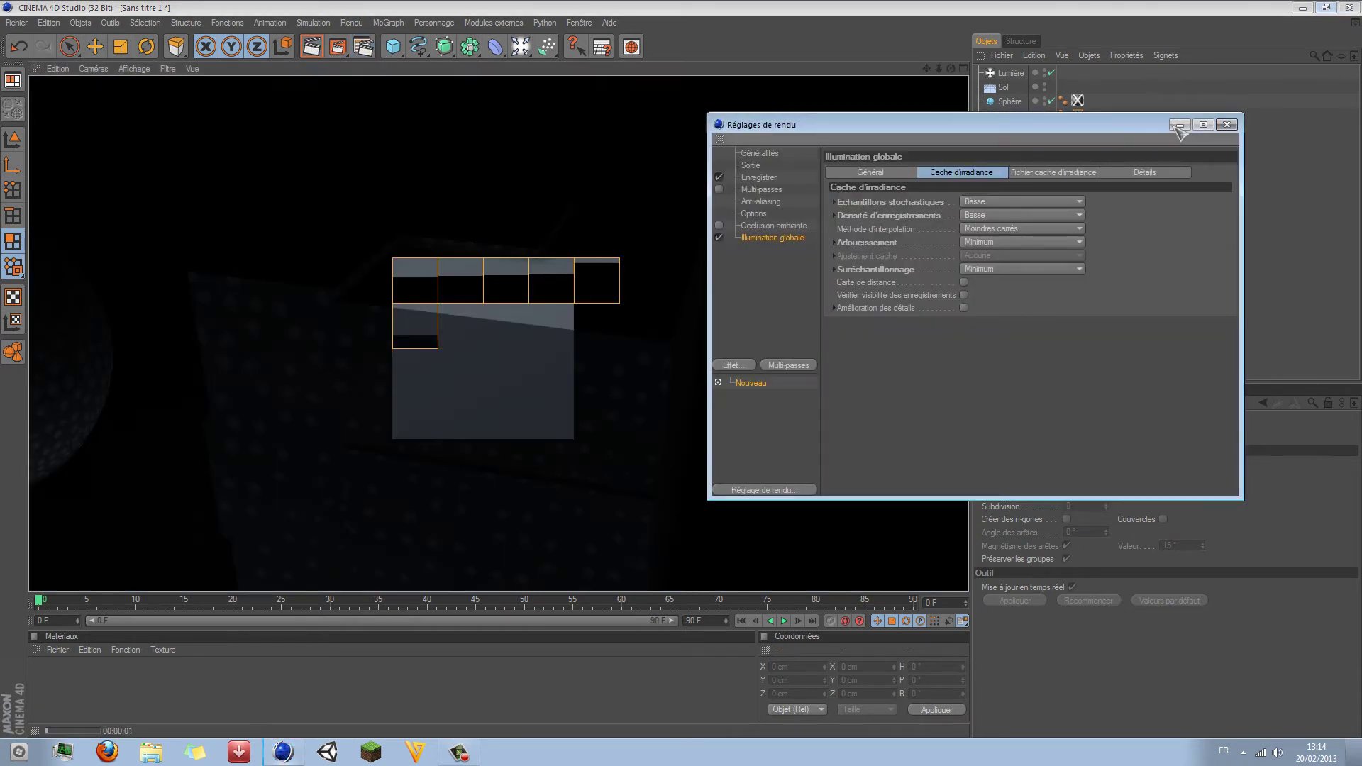
left_click(1179, 124)
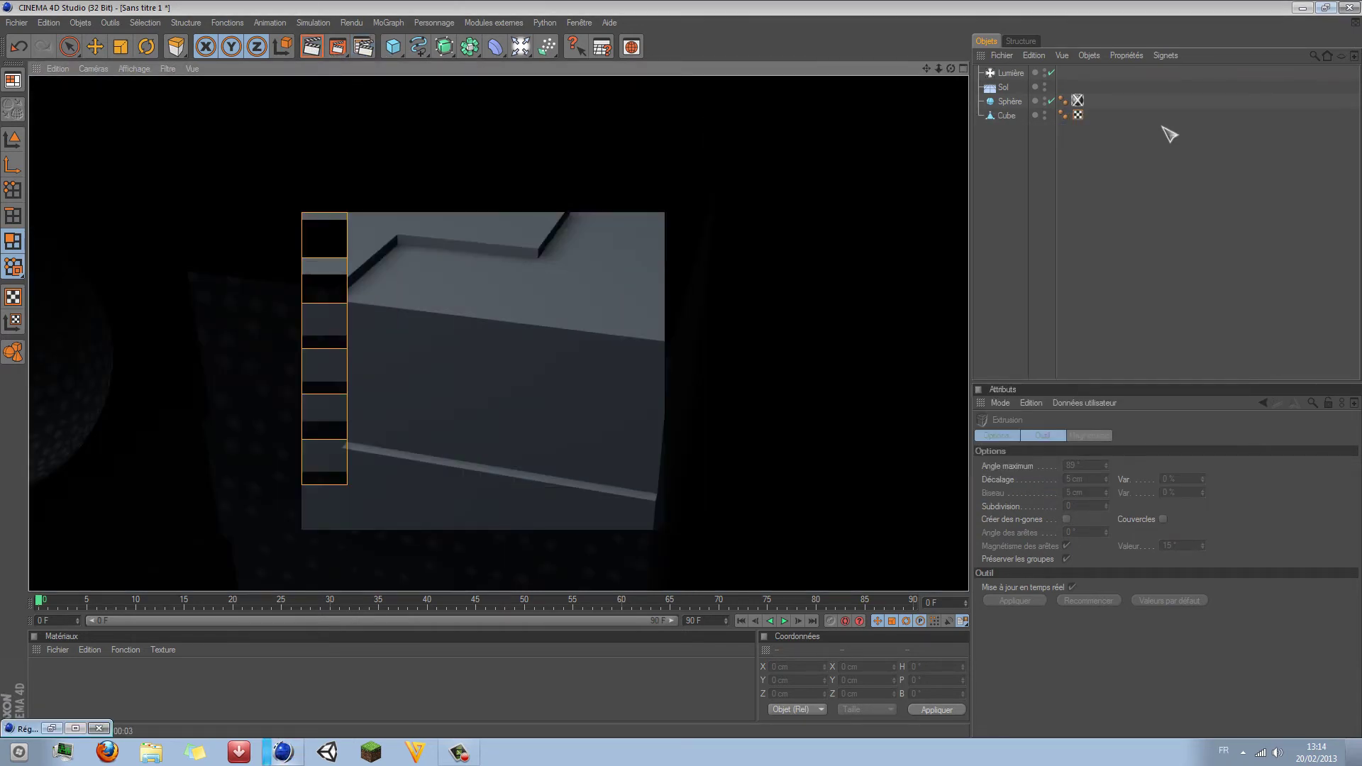
Step: Enable Occlusion ambiante as well and render the same close-up of the cube for comparison
left_click(364, 48)
left_click(719, 225)
left_click(311, 46)
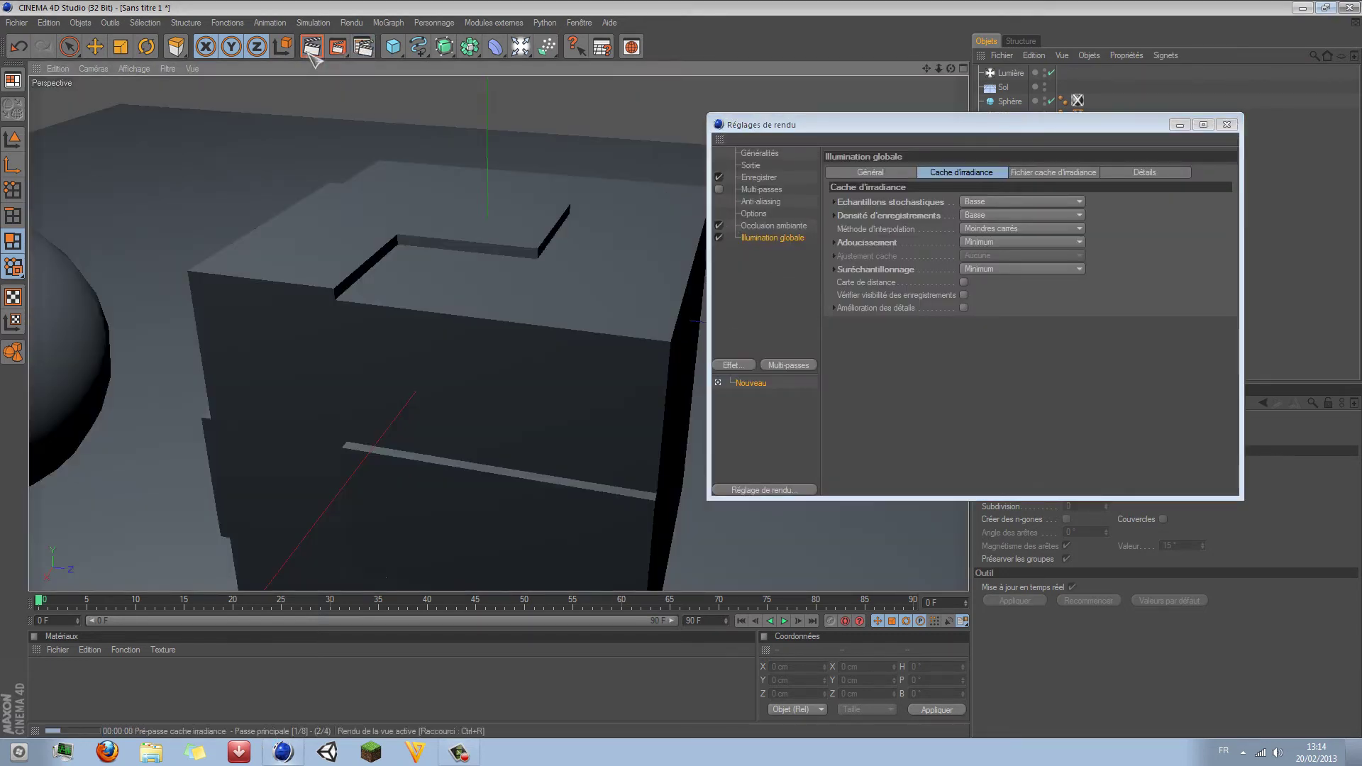
left_click(1179, 126)
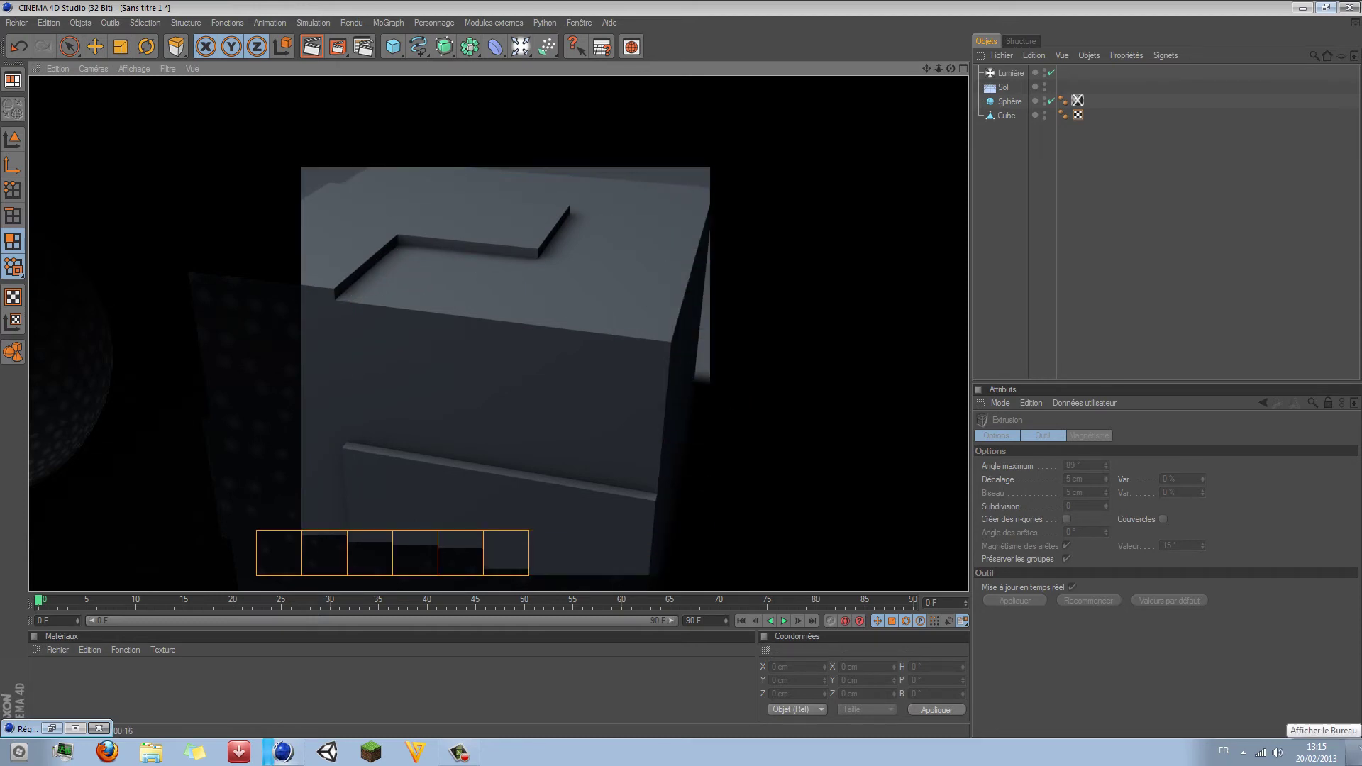
Step: Show the desktop to view the xPURPLE wallpaper render, return to Cinema 4D and close the render settings
left_click(1356, 753)
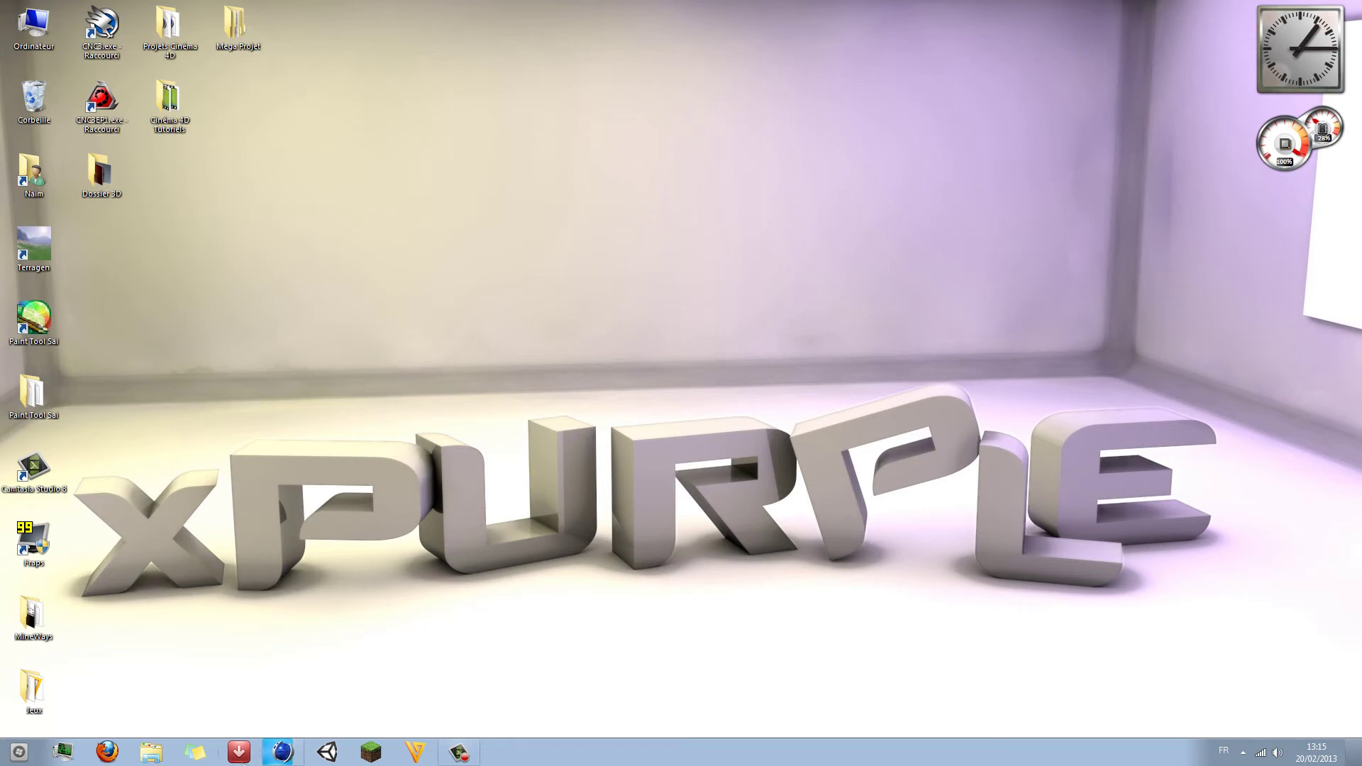
left_click(282, 751)
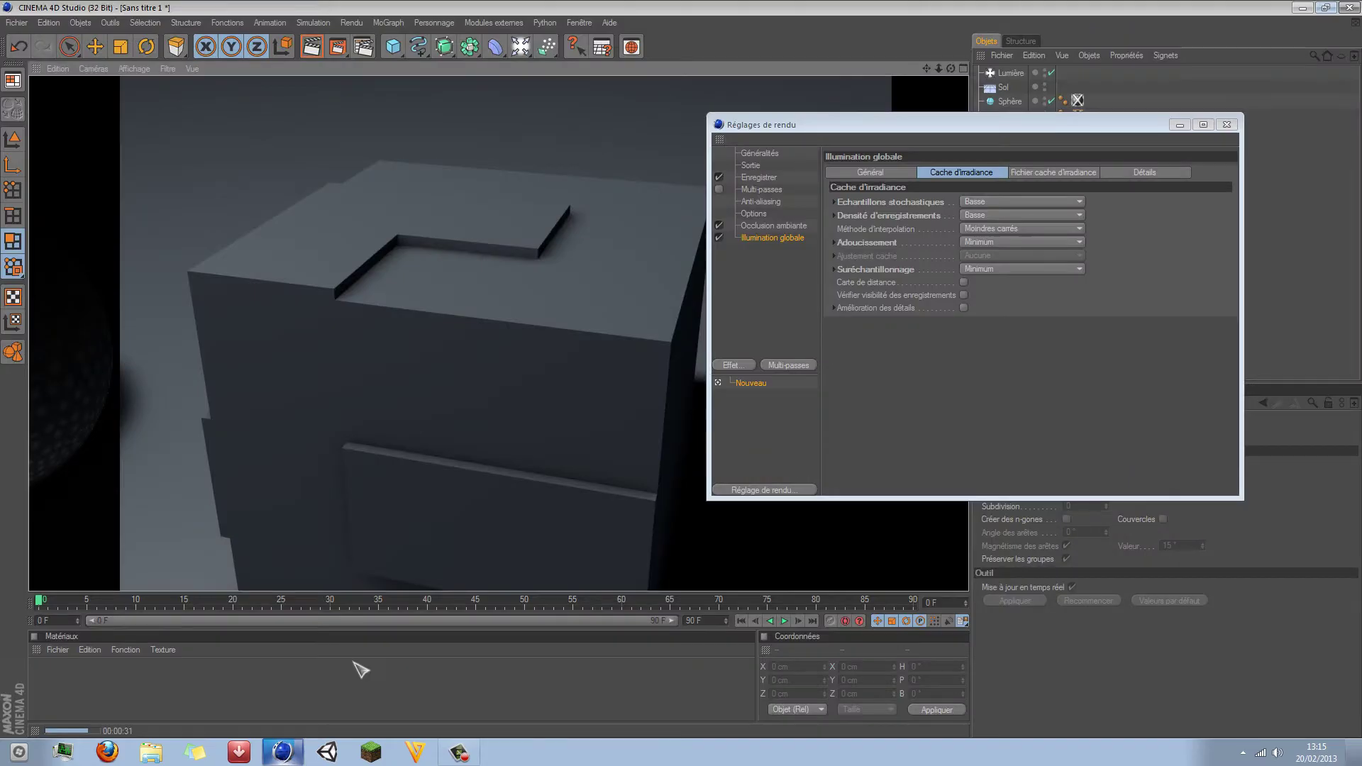
left_click(1226, 125)
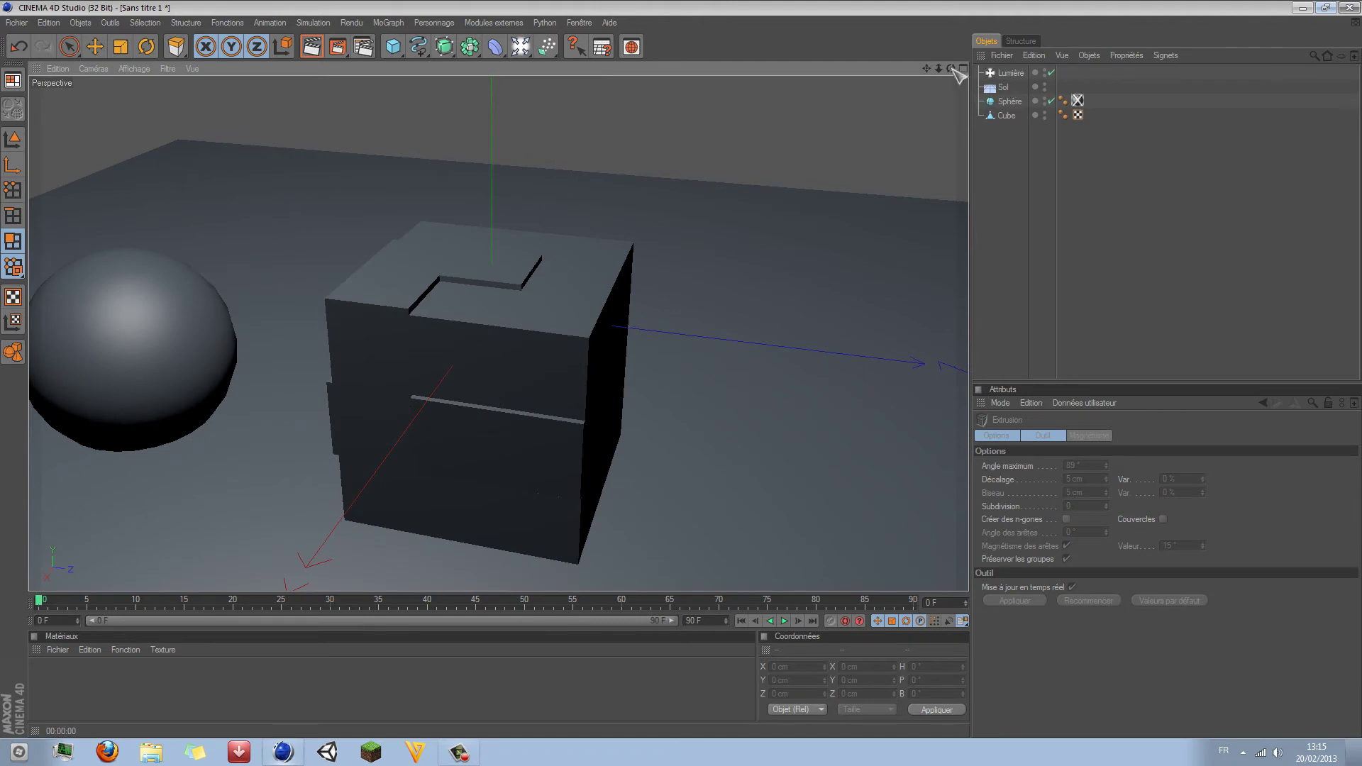
Step: Delete the sphere from the scene, leaving the cube, floor and light
left_click_drag(951, 68, 891, 70)
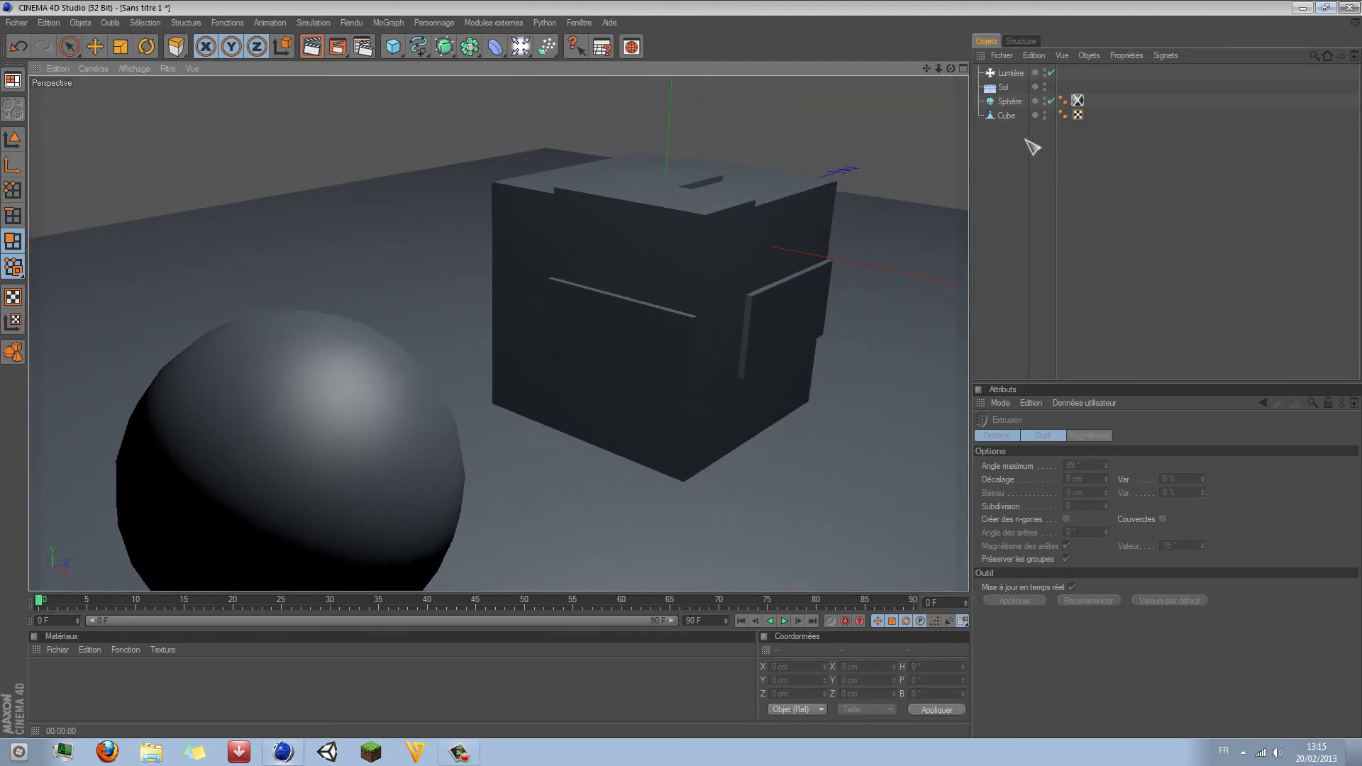
left_click(1006, 116)
left_click(1009, 102)
key("Delete")
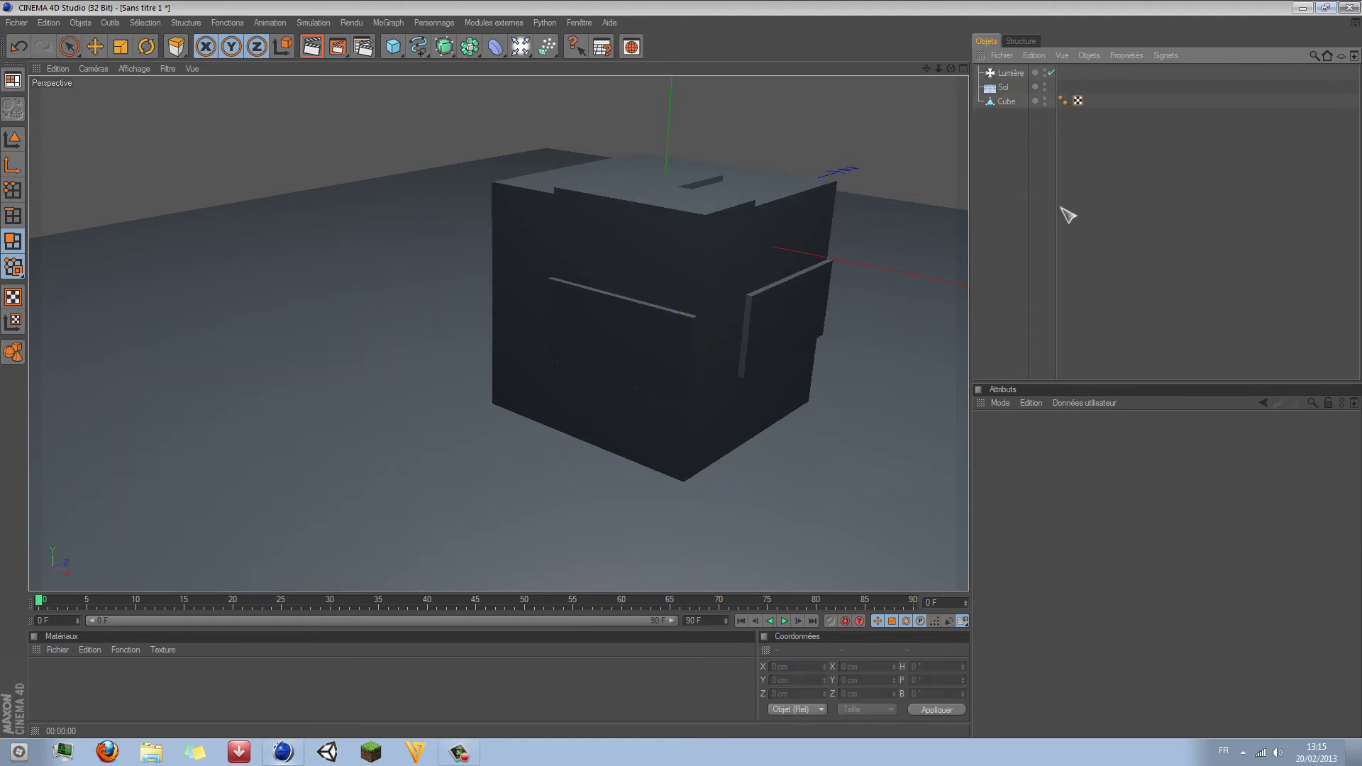
left_click_drag(950, 68, 950, 68)
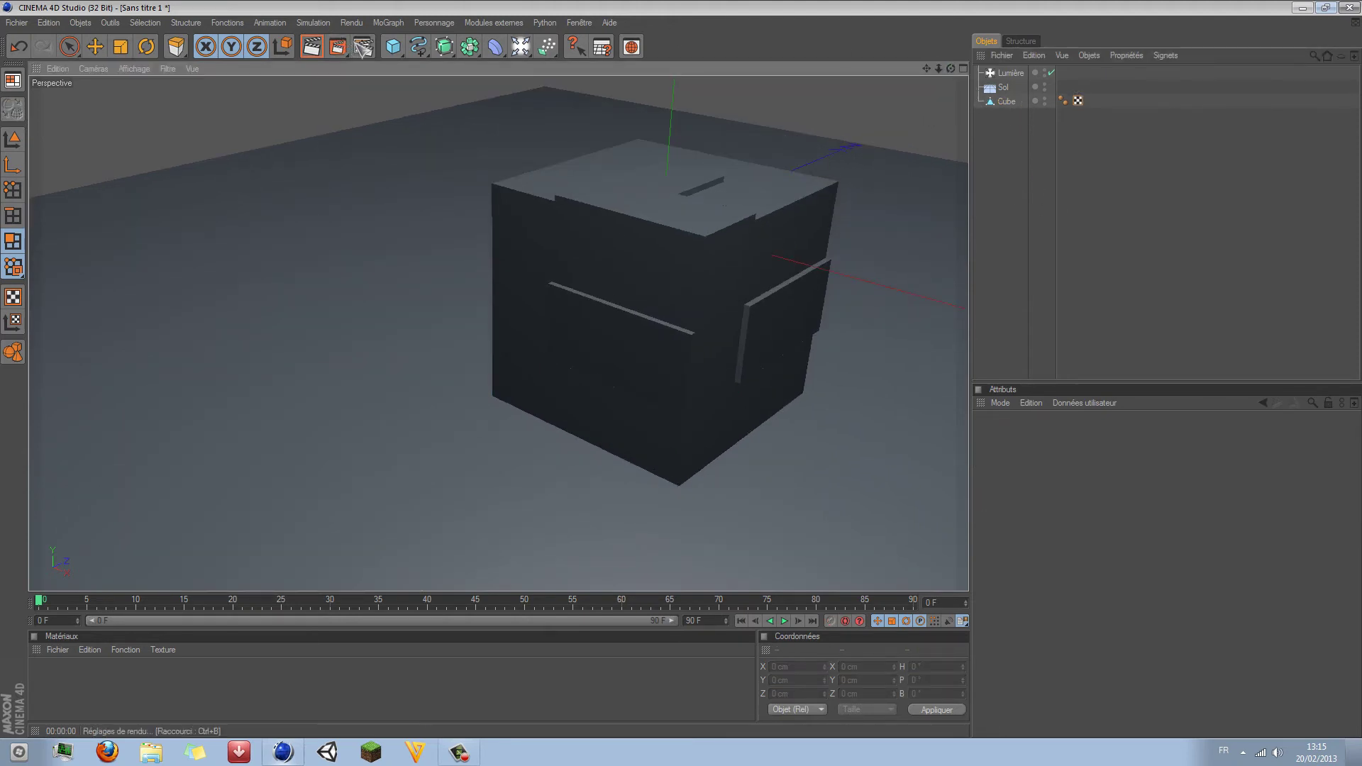
Step: Add the Effets de lentille and Effets de lueur effects to the render settings
left_click(364, 47)
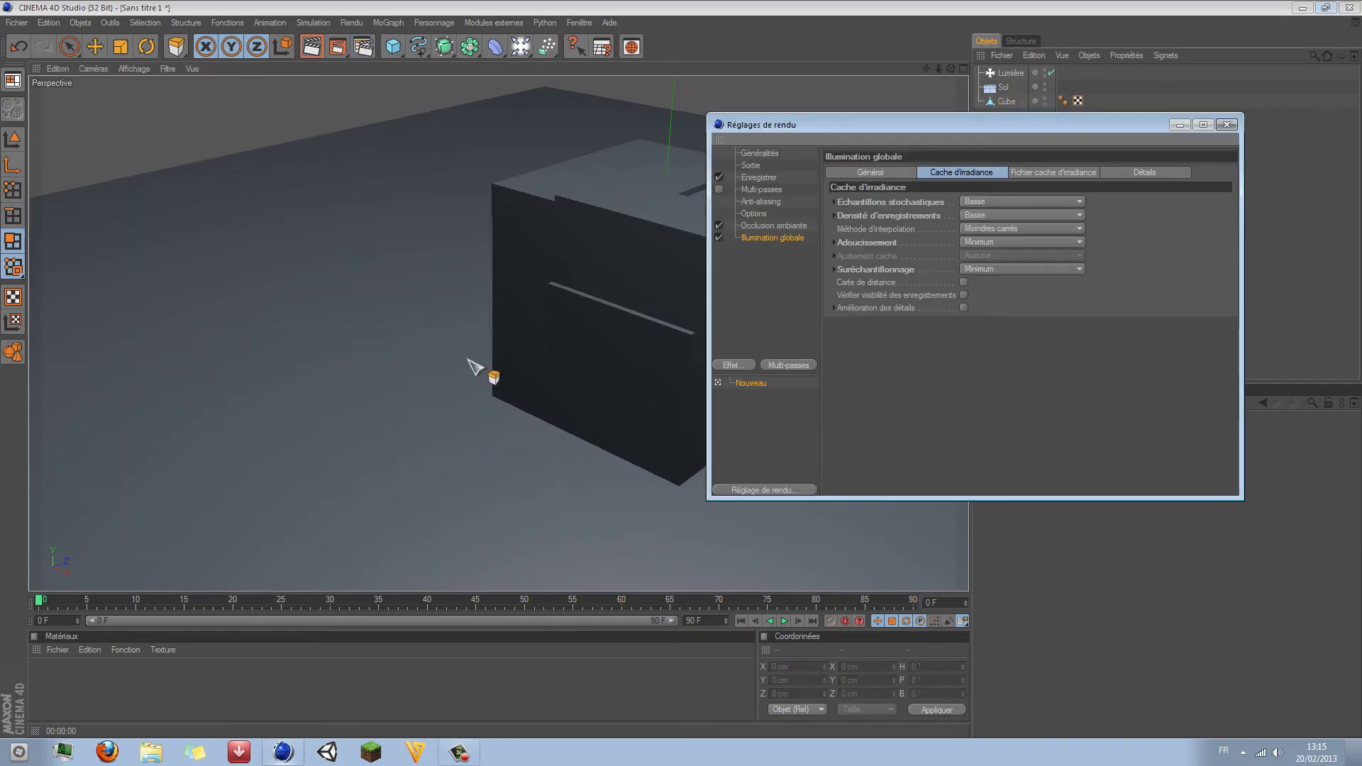
left_click(731, 365)
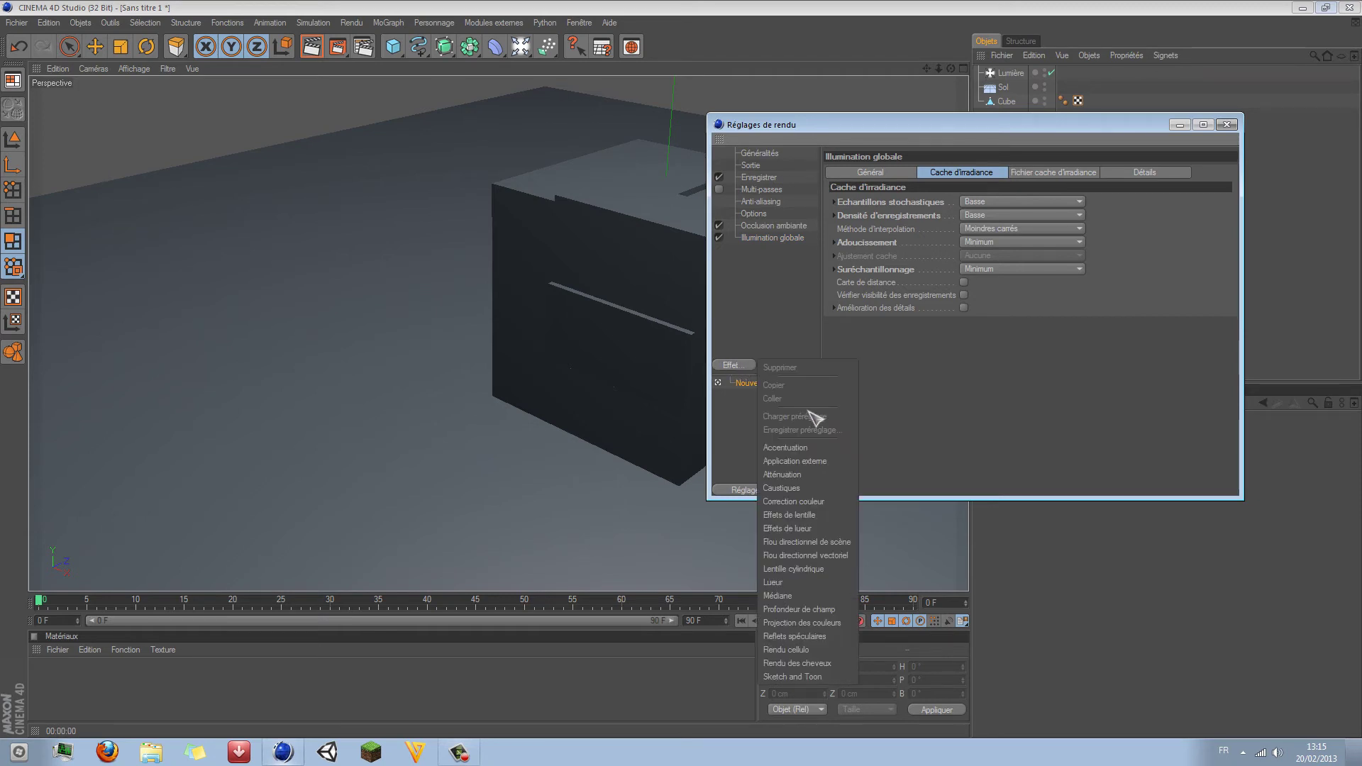
left_click(816, 517)
left_click(749, 366)
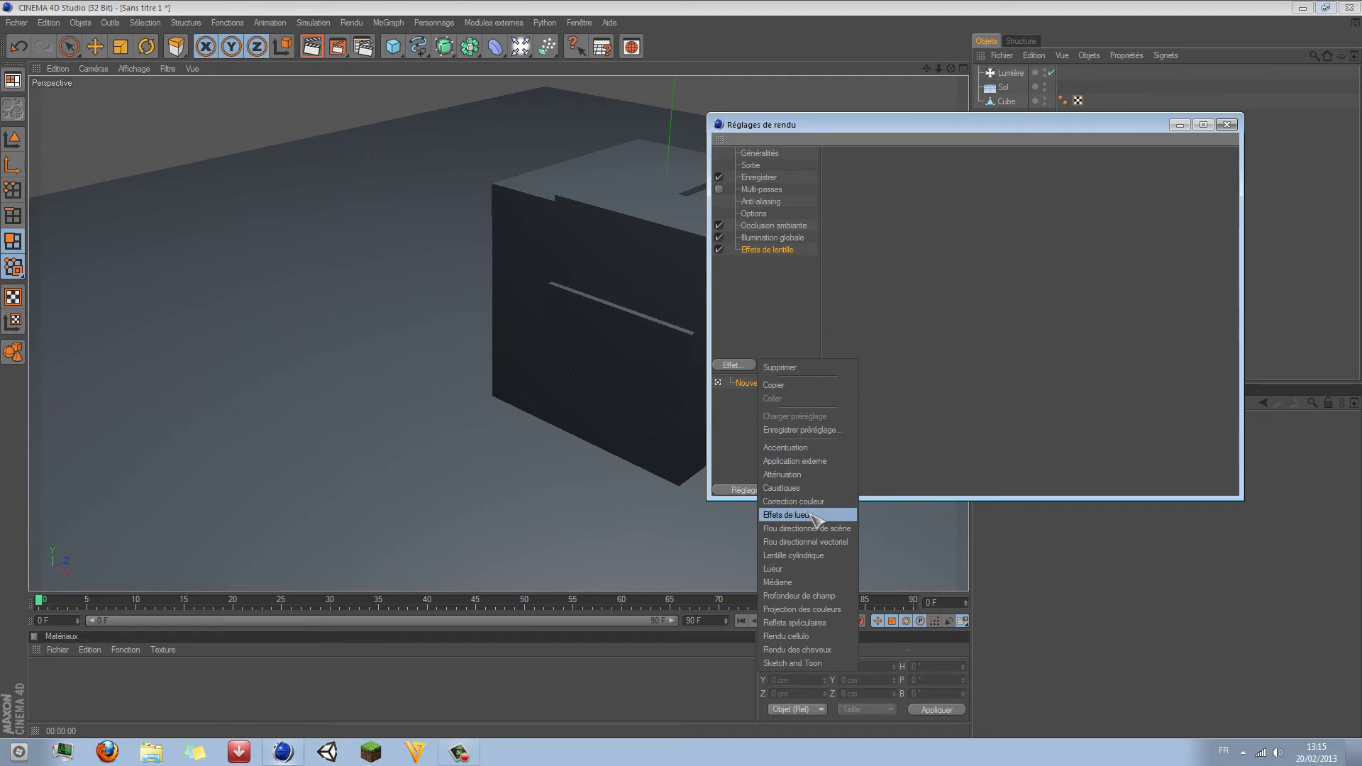
left_click(817, 522)
left_click_drag(1047, 135, 496, 172)
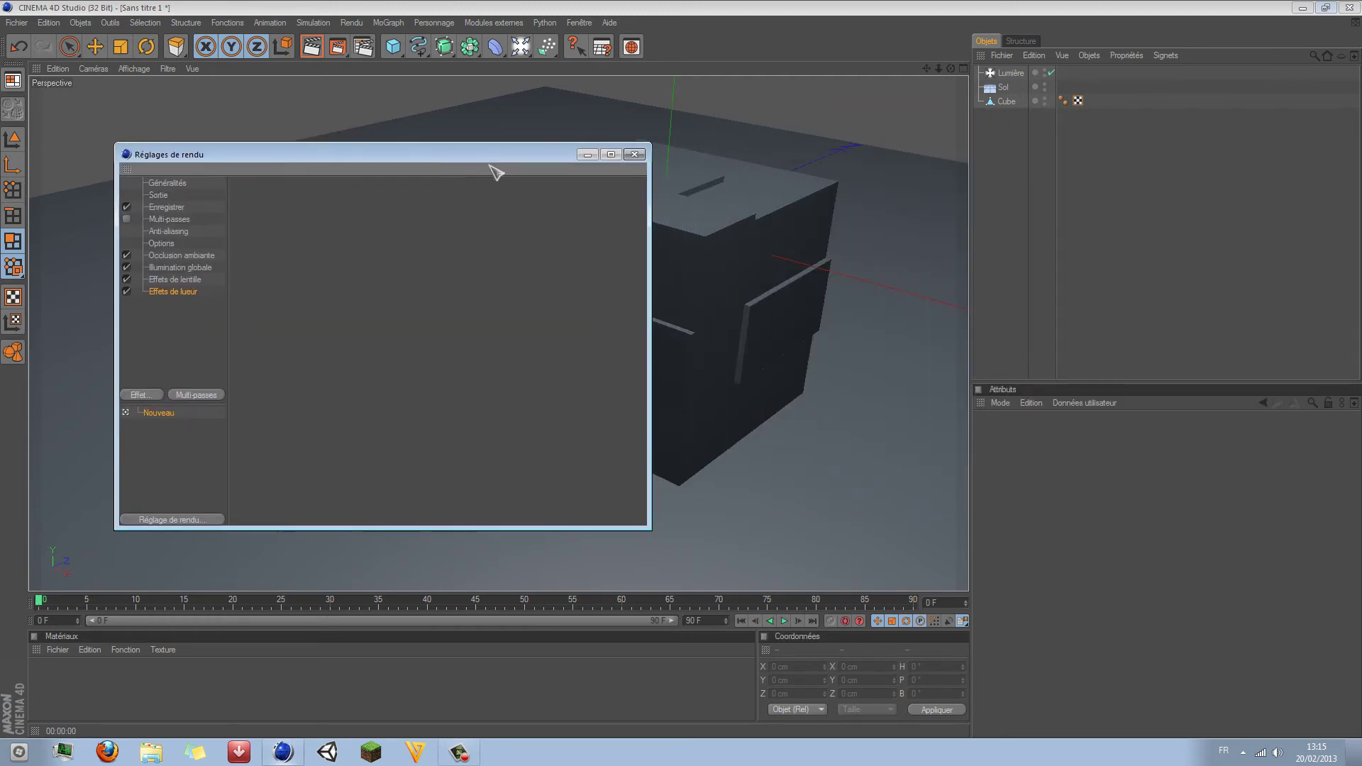
left_click(588, 157)
Step: Create a new material and enable its Lueur channel with an internal intensity of 80 %
double_click(67, 668)
double_click(44, 674)
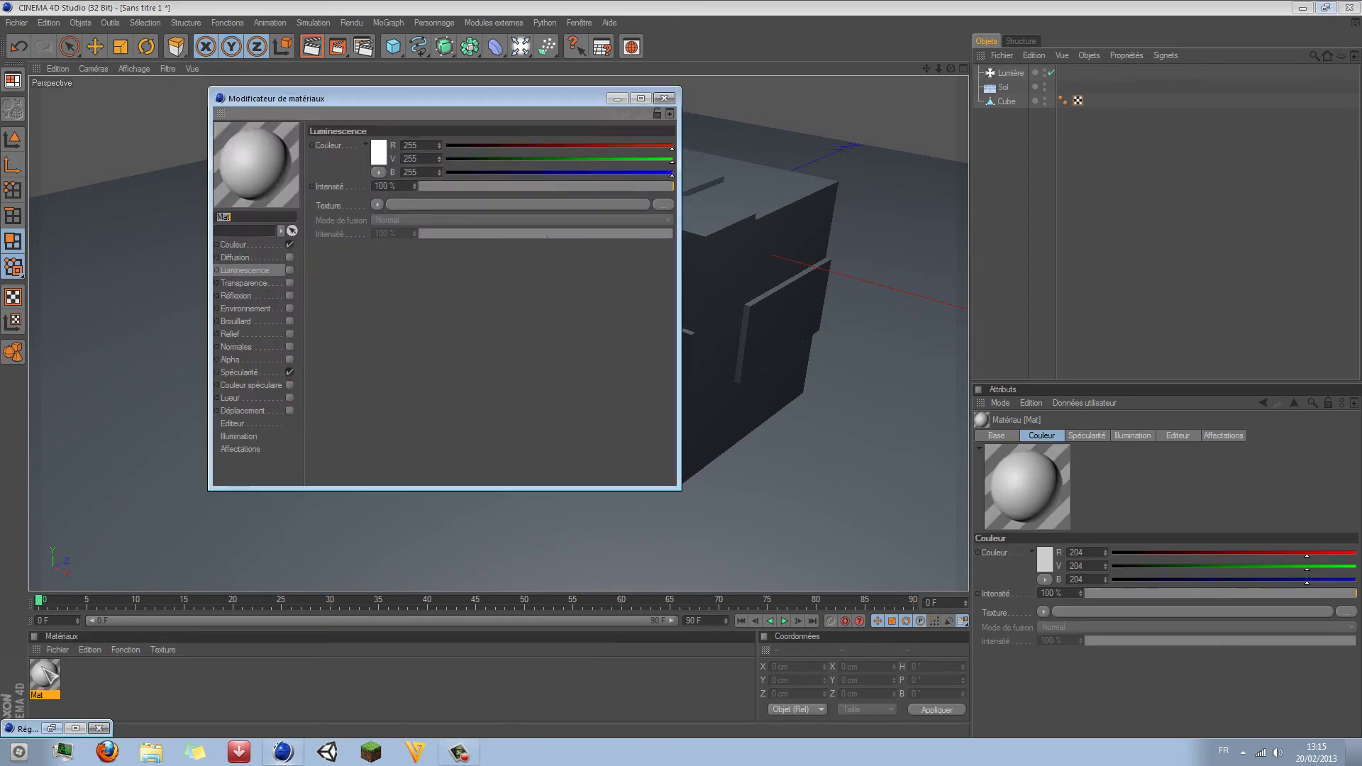
left_click(99, 728)
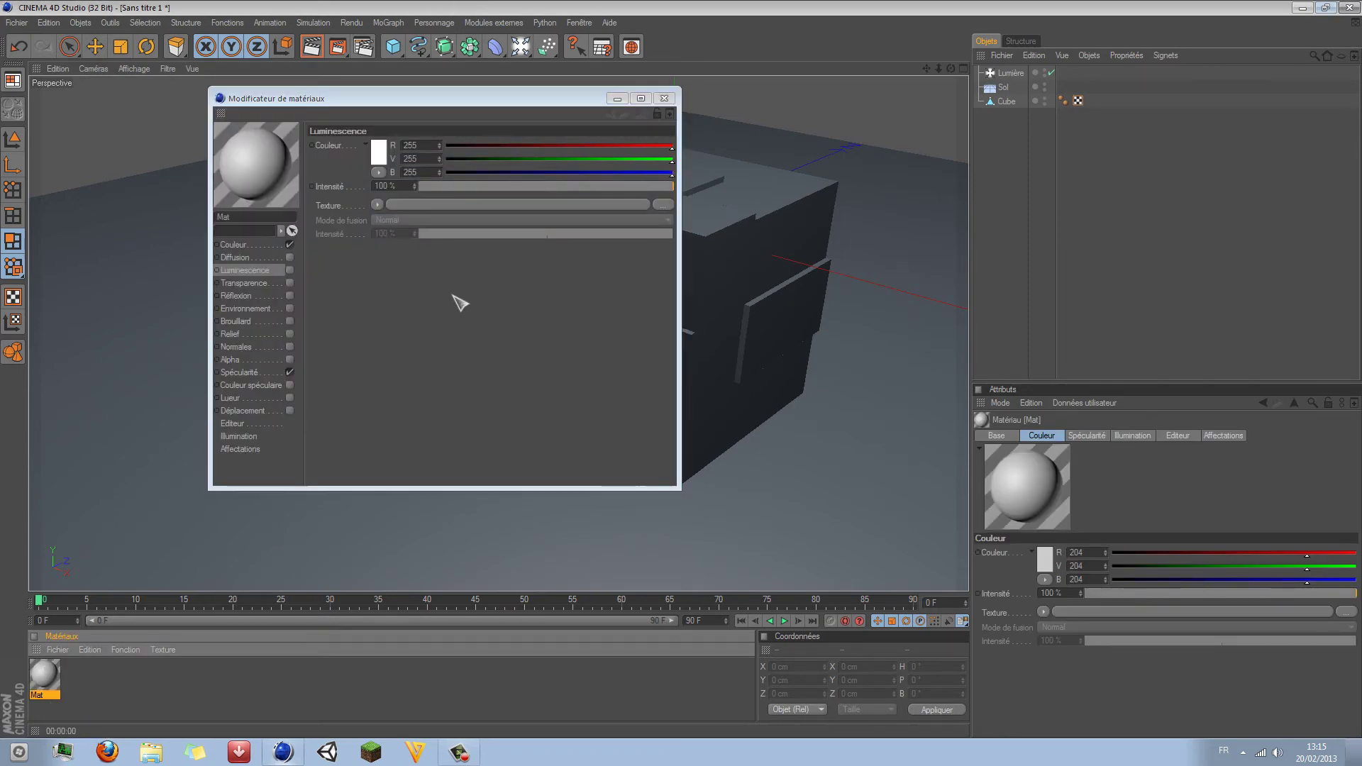
left_click(235, 398)
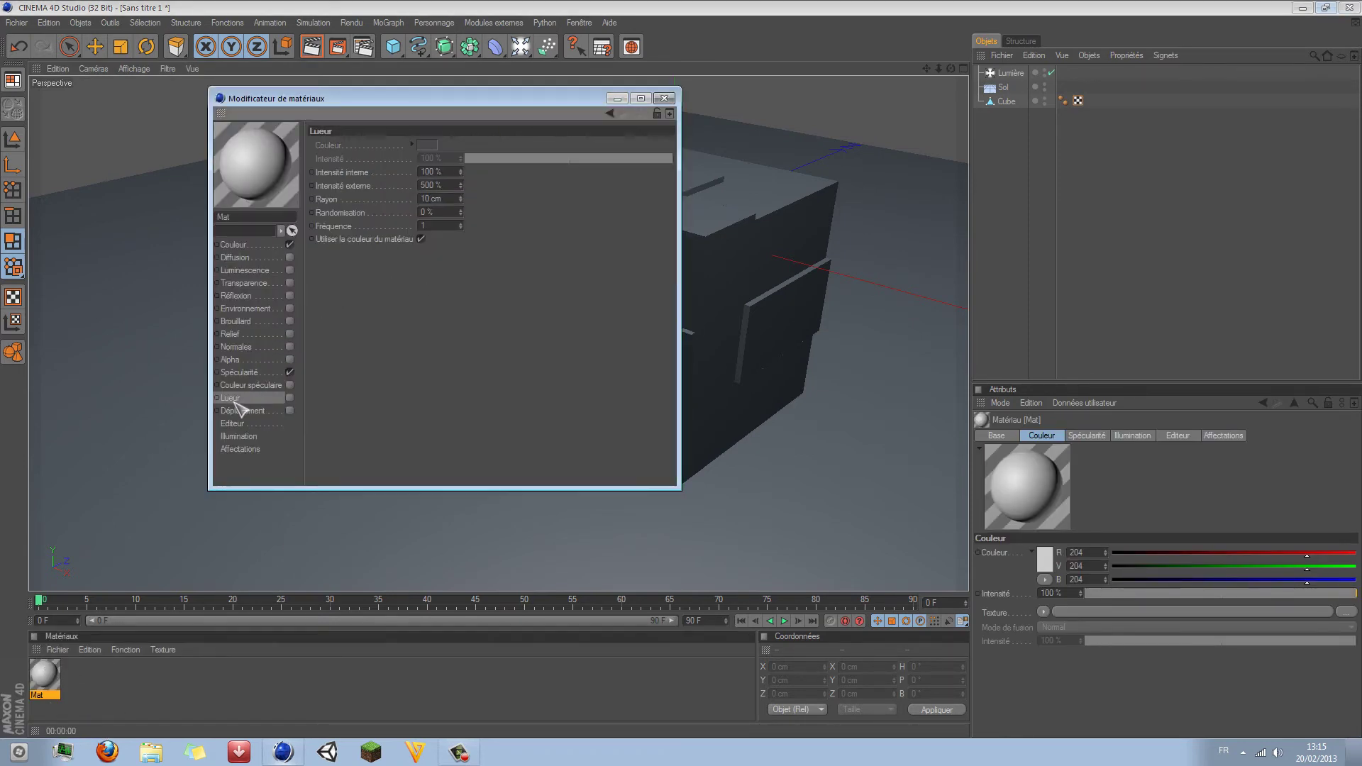
left_click(290, 398)
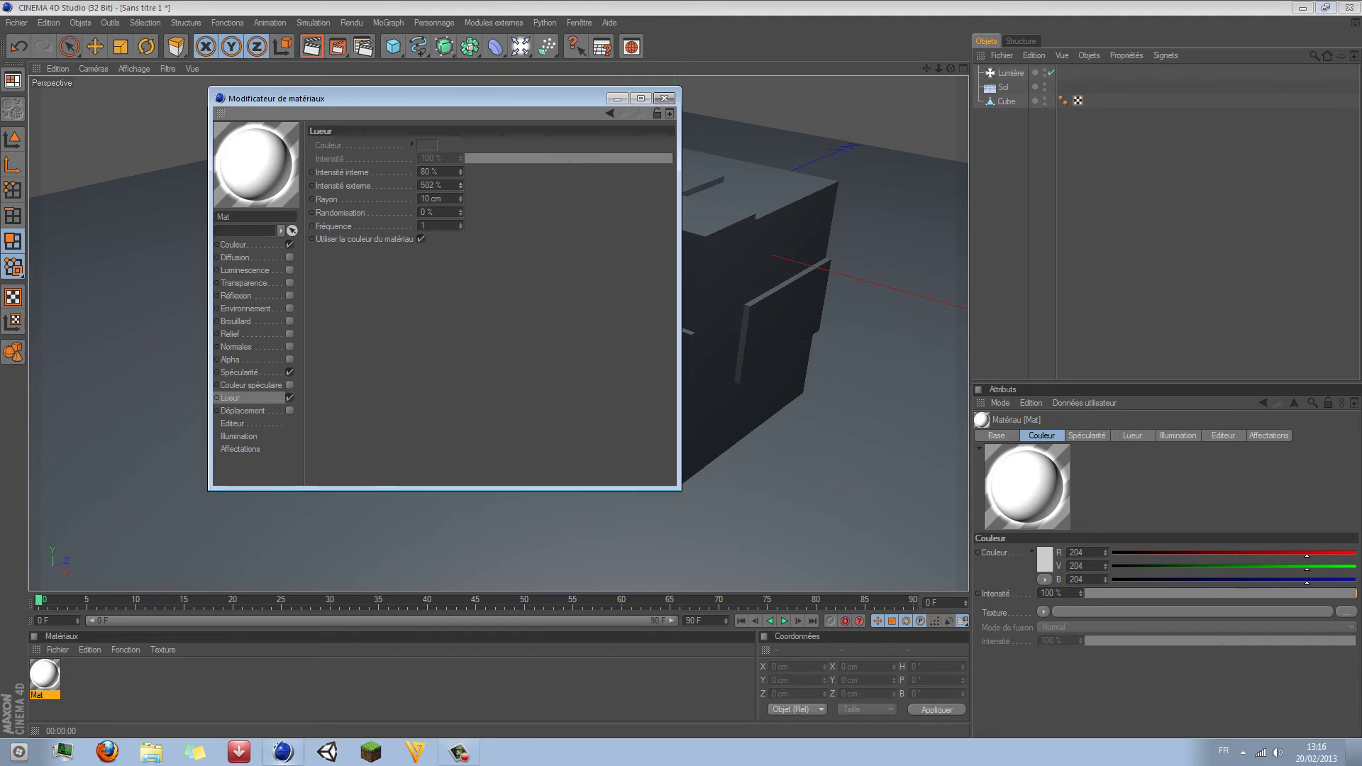
Step: Set the material glow's external intensity to 493 % and its radius to 20 cm
left_click_drag(460, 185, 465, 191)
key("Tab")
type("20")
key("Return")
left_click(664, 98)
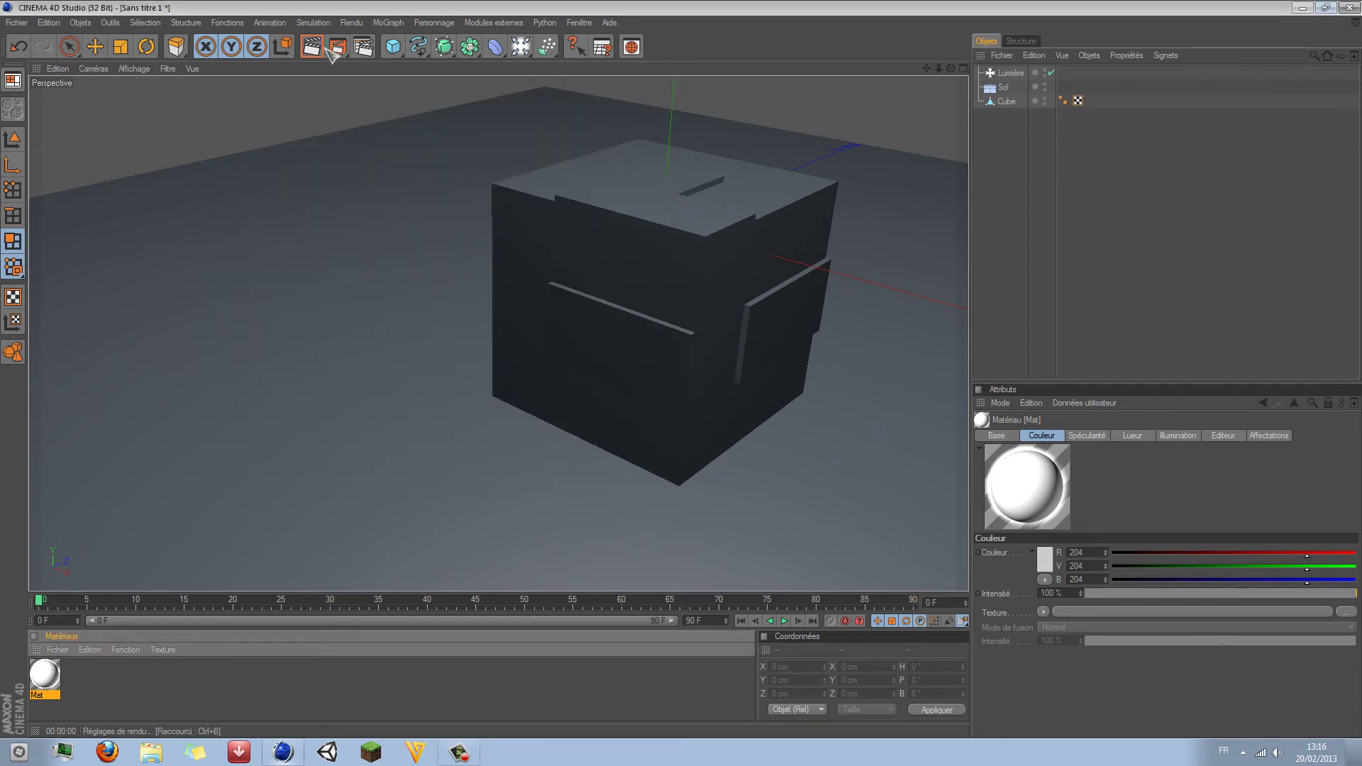
Step: Apply the glowing material to the cube's selected extruded polygons and render the framed cube
left_click_drag(61, 675, 588, 365)
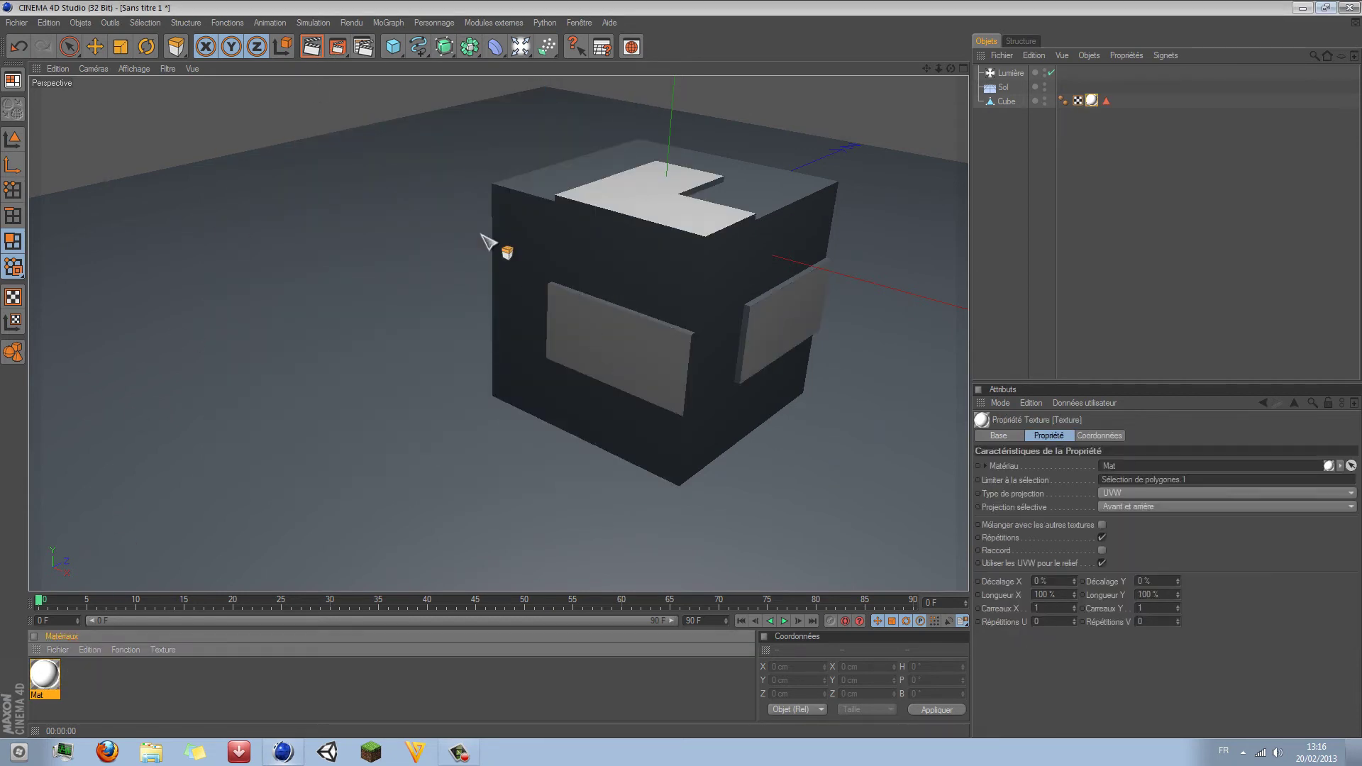
left_click_drag(938, 68, 334, 137)
left_click(312, 46)
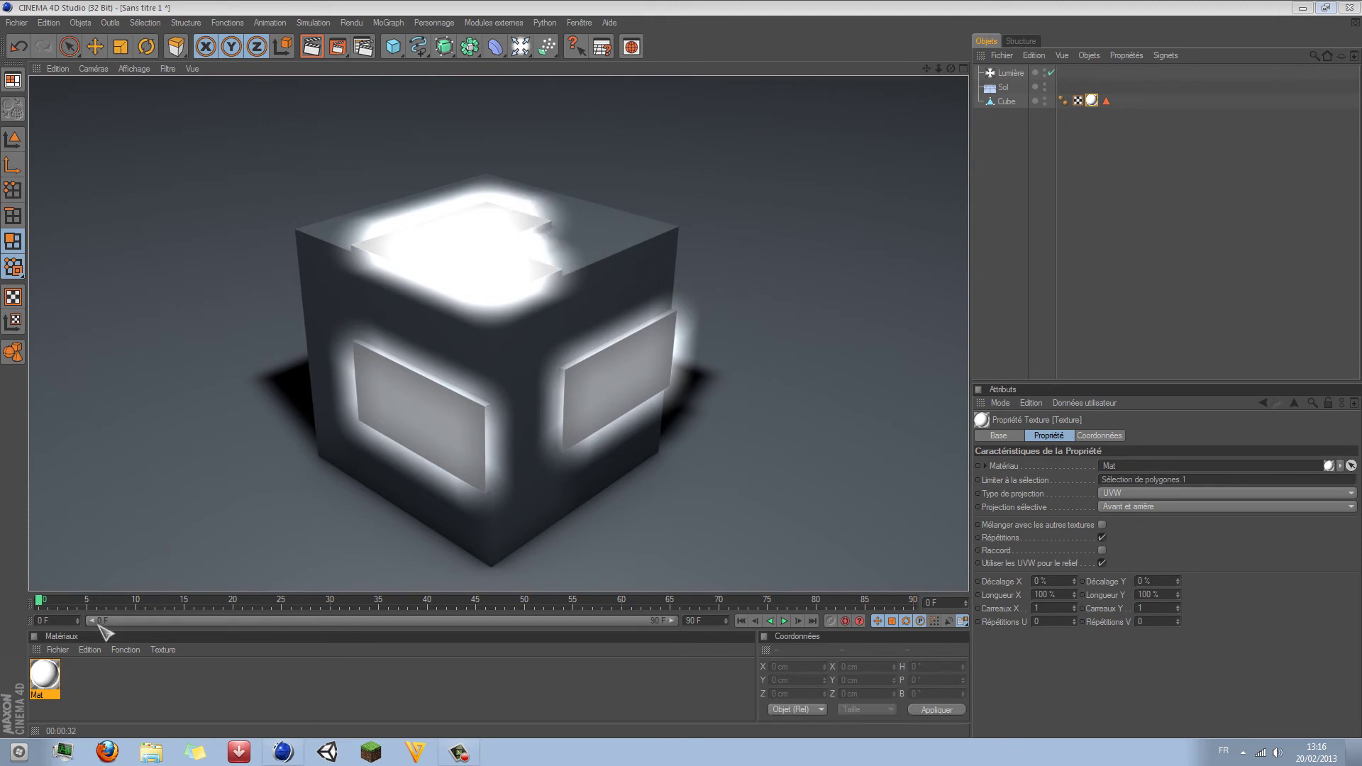
Step: Reduce the material's glow radius, trying 12 cm before settling on 5 cm
double_click(44, 677)
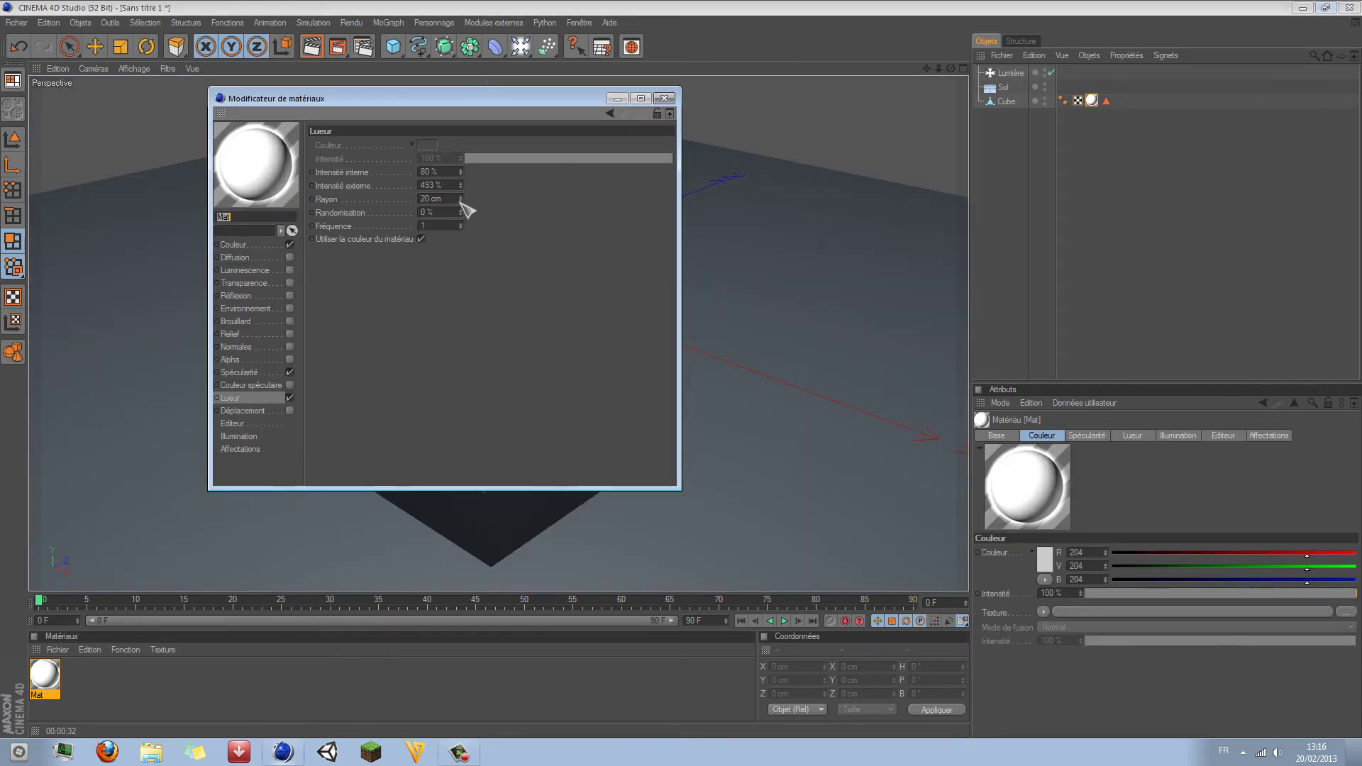
double_click(432, 199)
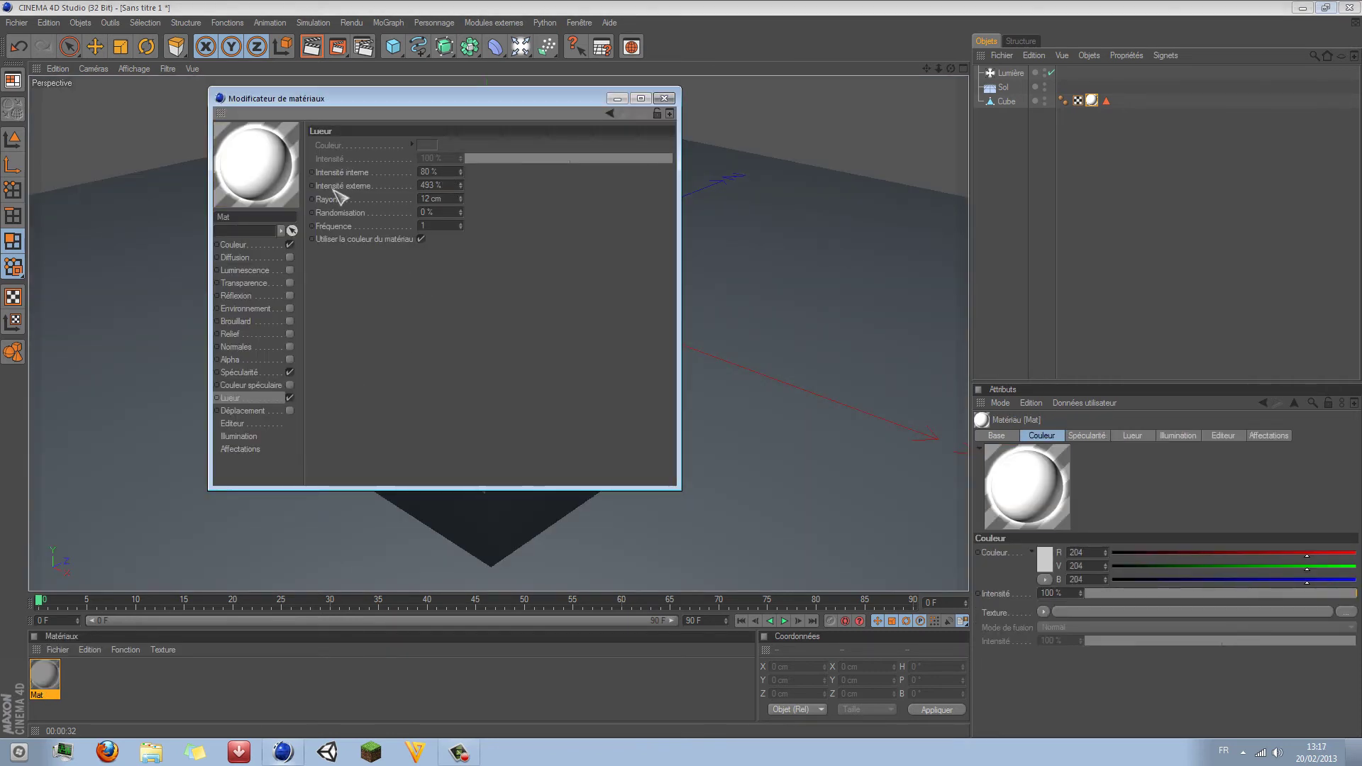
type("12")
key("Return")
type("5")
key("Return")
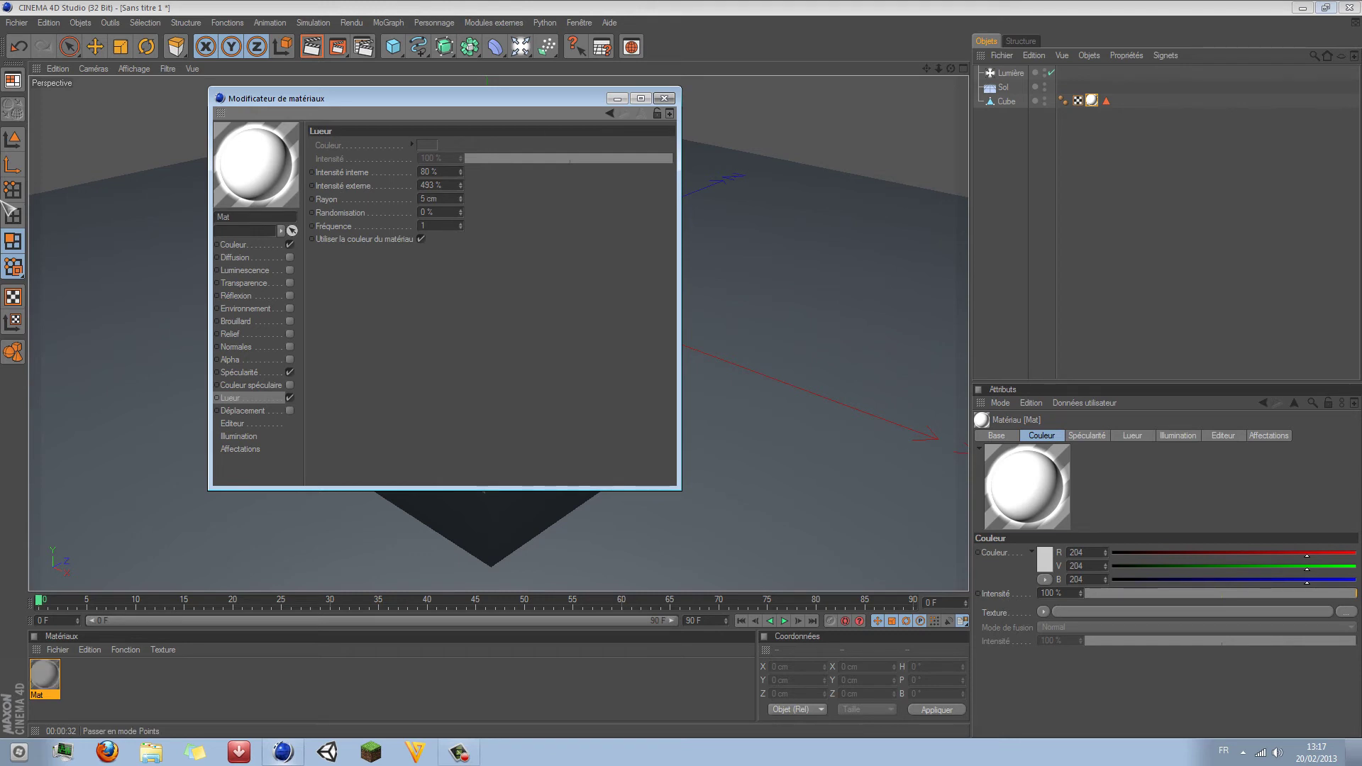
Step: Lower the external intensity of the material's glow and close the material editor
left_click(460, 183)
left_click(461, 183)
double_click(453, 186)
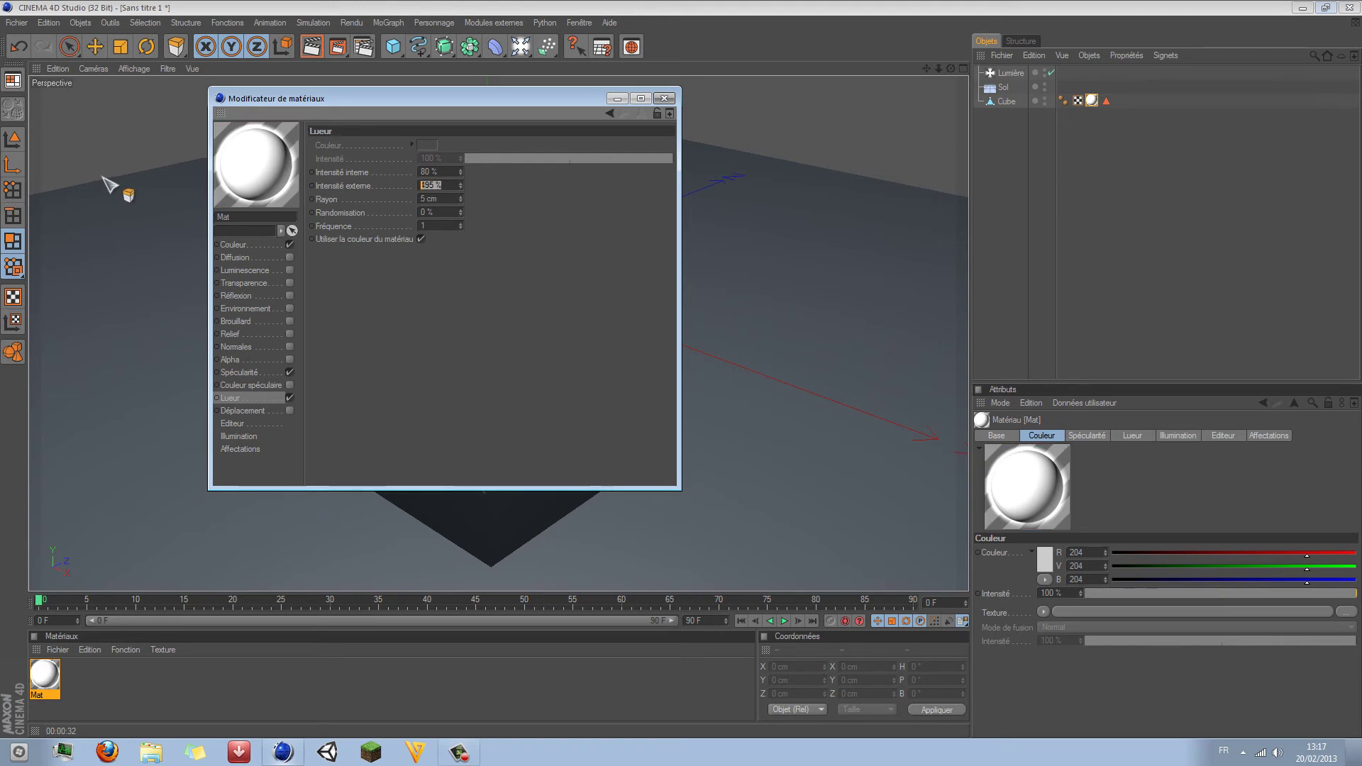
type("2")
left_click(664, 97)
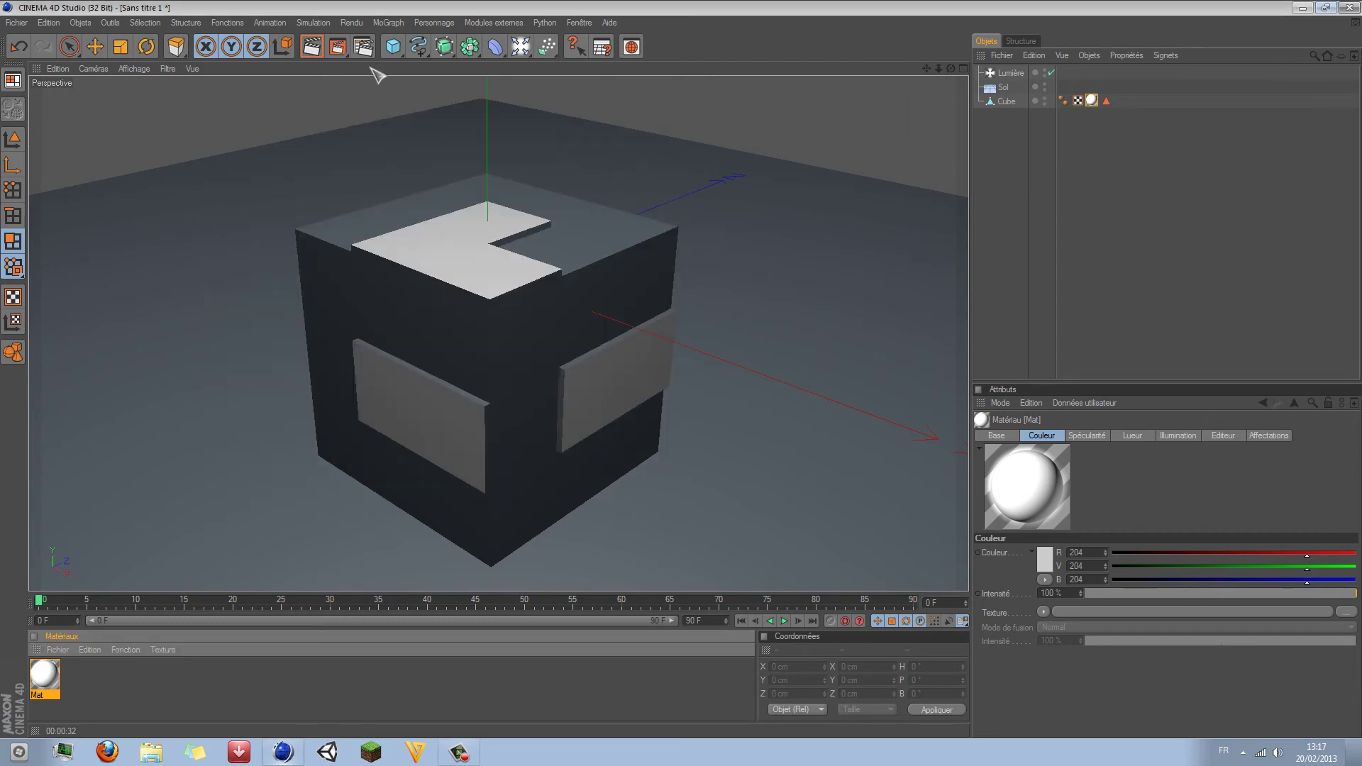
Step: Disable Occlusion ambiante in the render settings and render the cube with the reduced glow
left_click(363, 47)
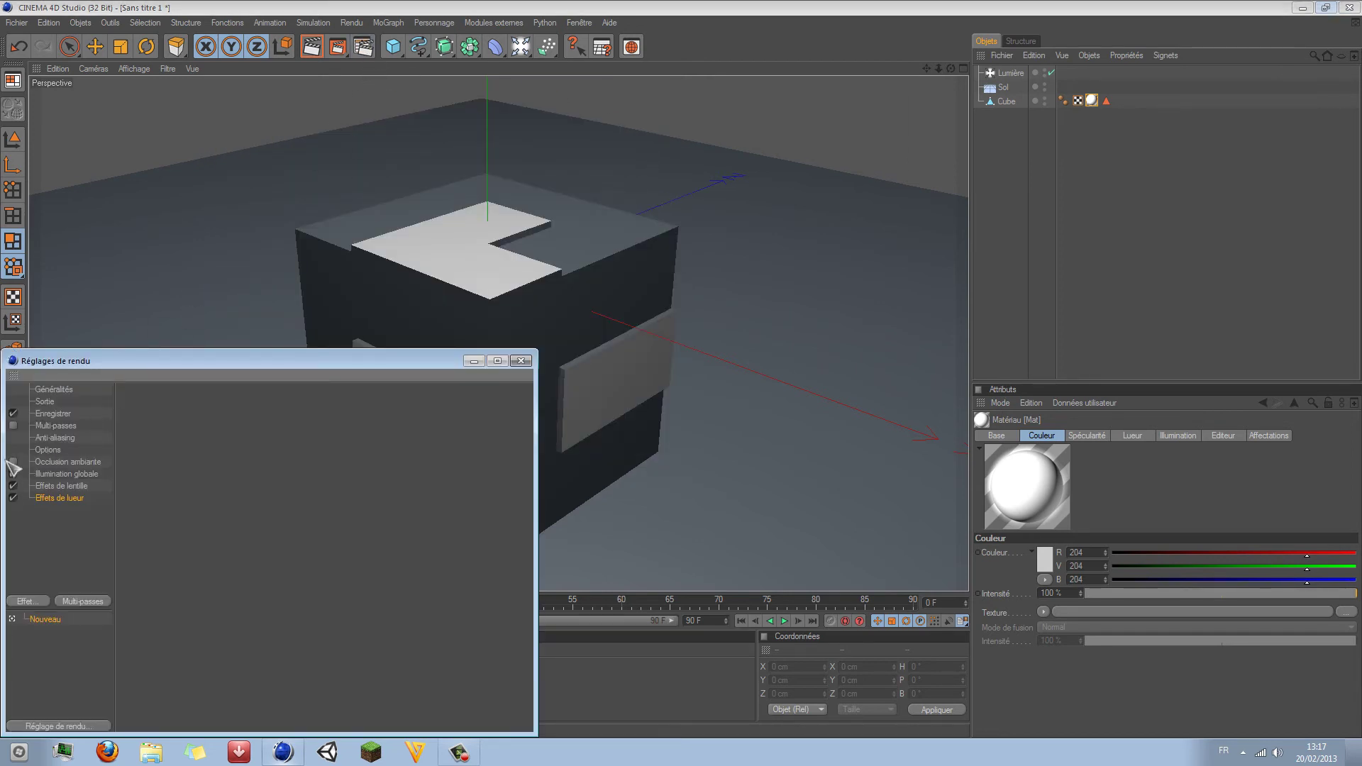
left_click(521, 361)
left_click(313, 47)
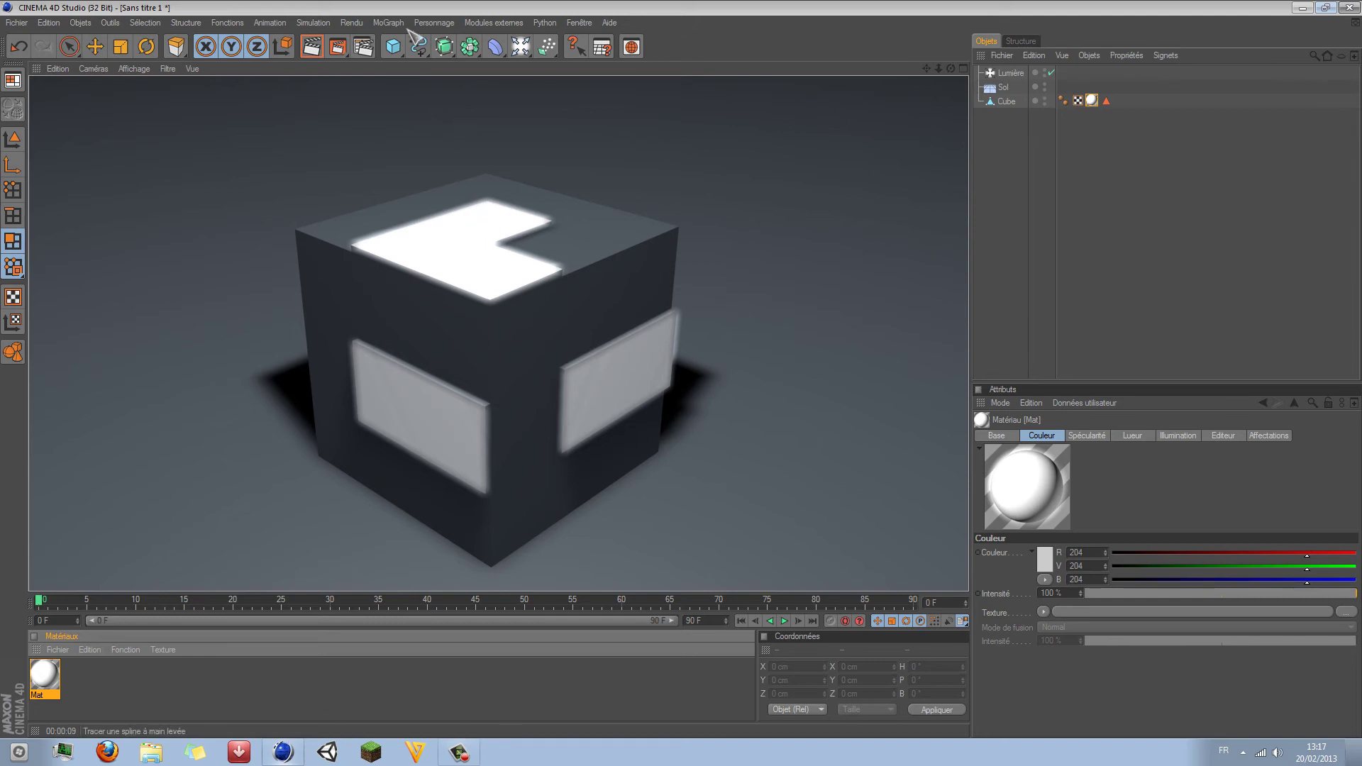
Step: Remove the Effets de lueur effect from the render settings and close them
left_click(377, 47)
left_click_drag(167, 362, 744, 183)
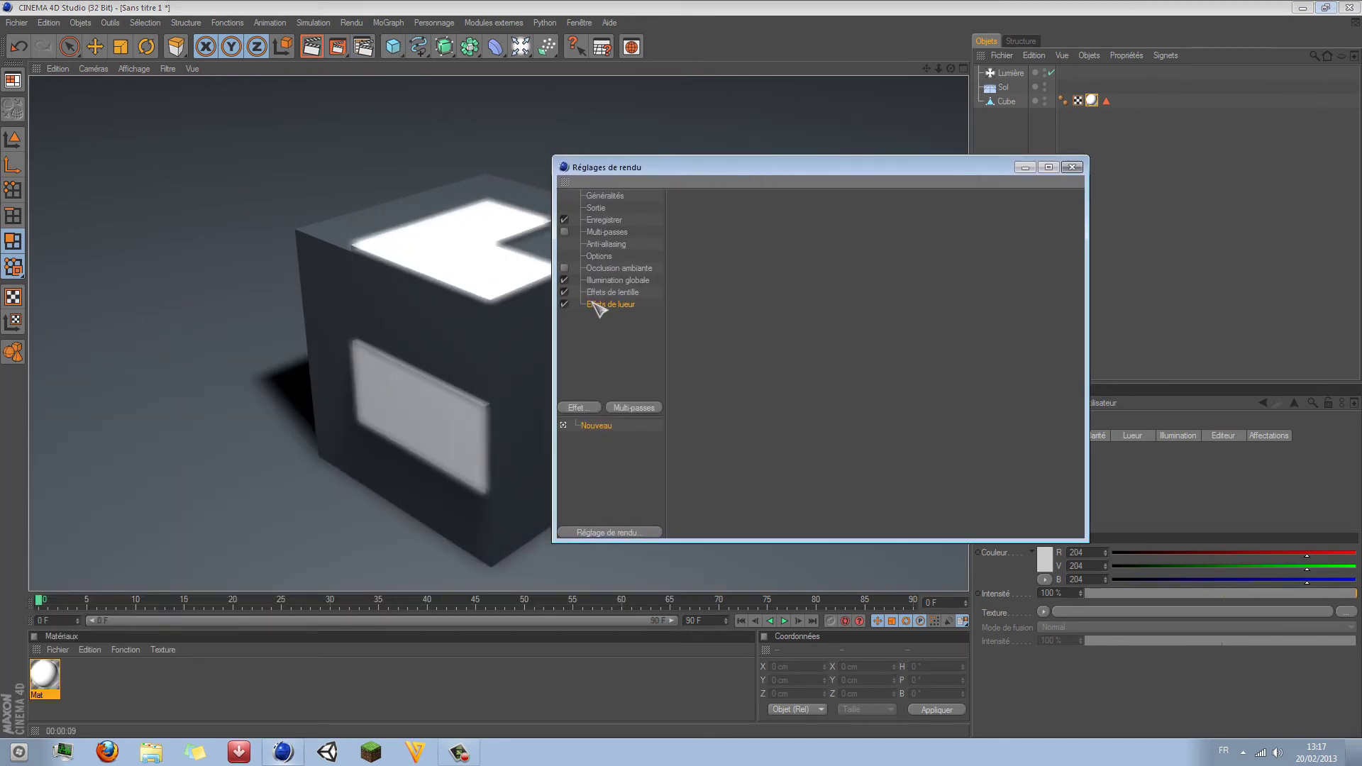
key("Delete")
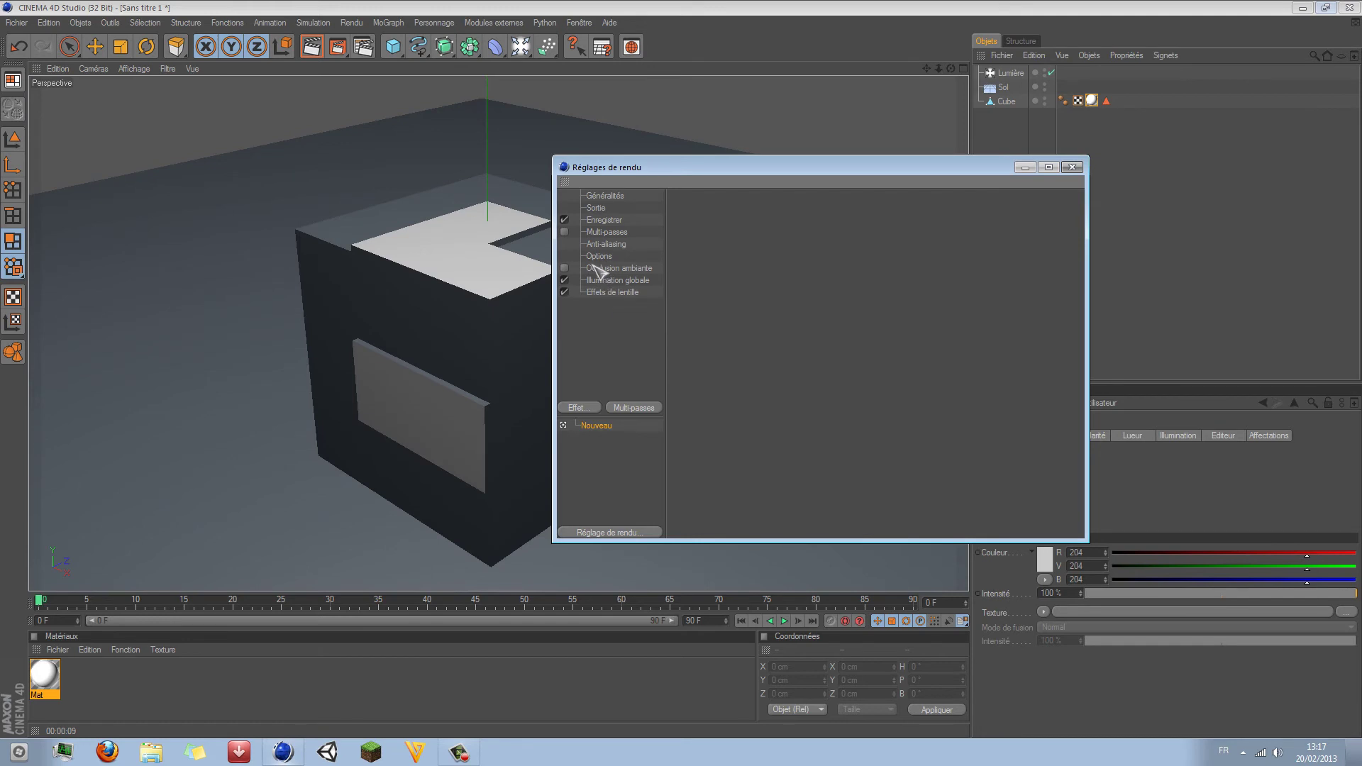
left_click(1071, 167)
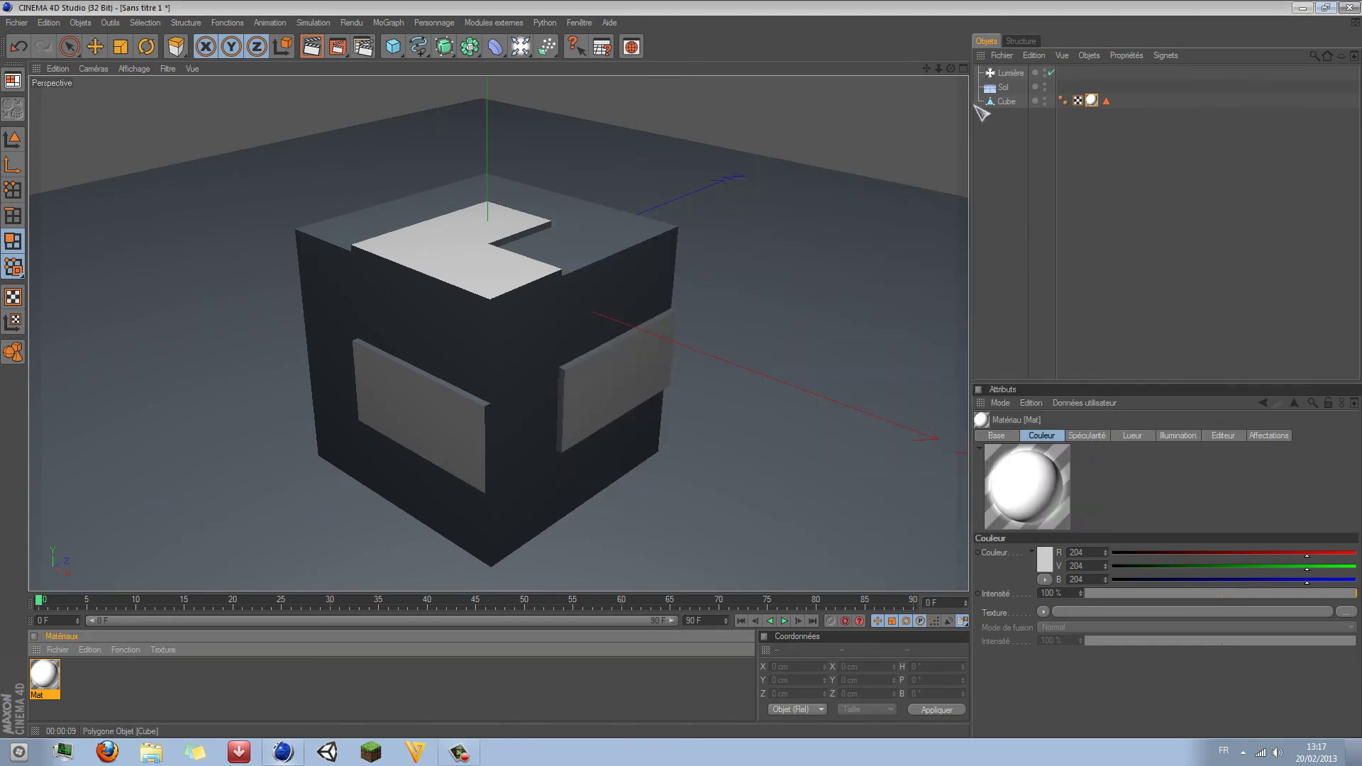
Step: Lower the light to just above the cube and frame both in the perspective view
left_click_drag(950, 68, 915, 85)
scroll(912, 100, "down", 5)
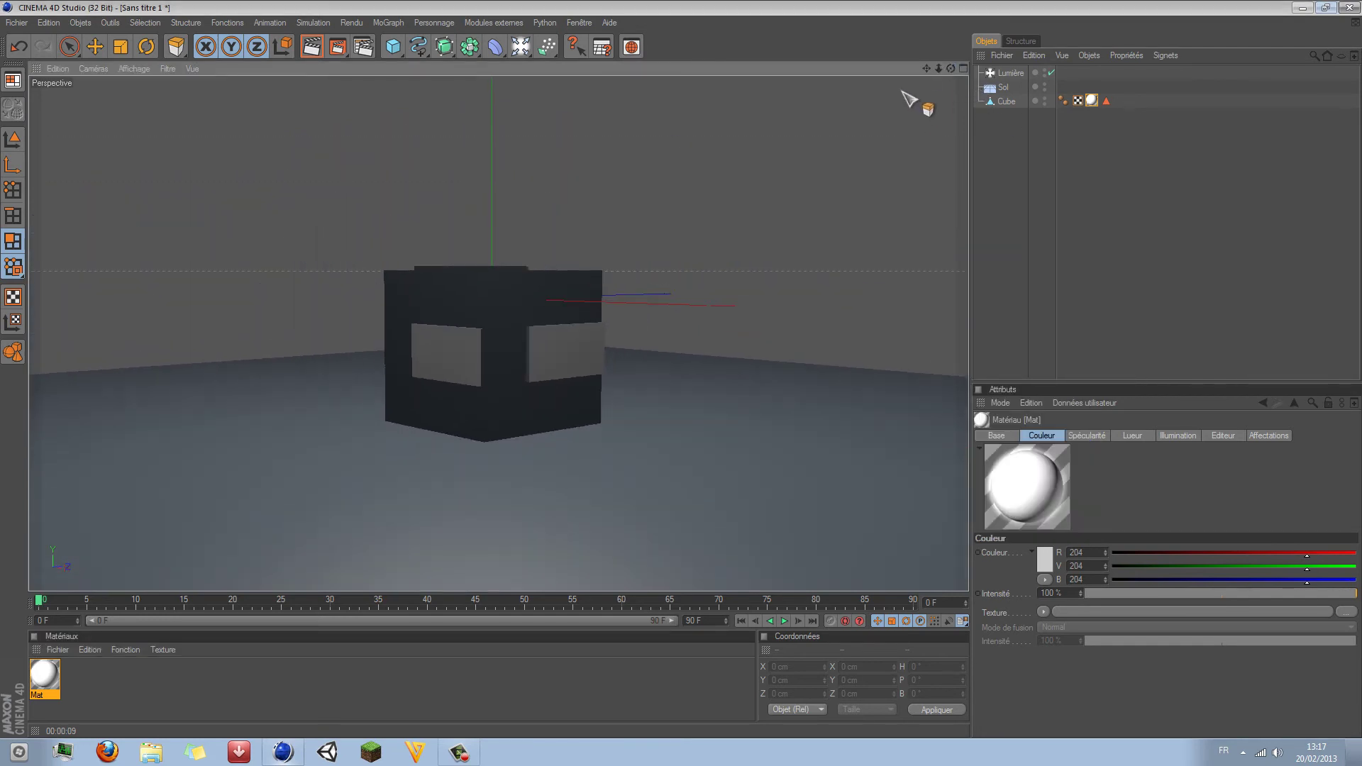
left_click(1010, 73)
scroll(390, 134, "down", 3)
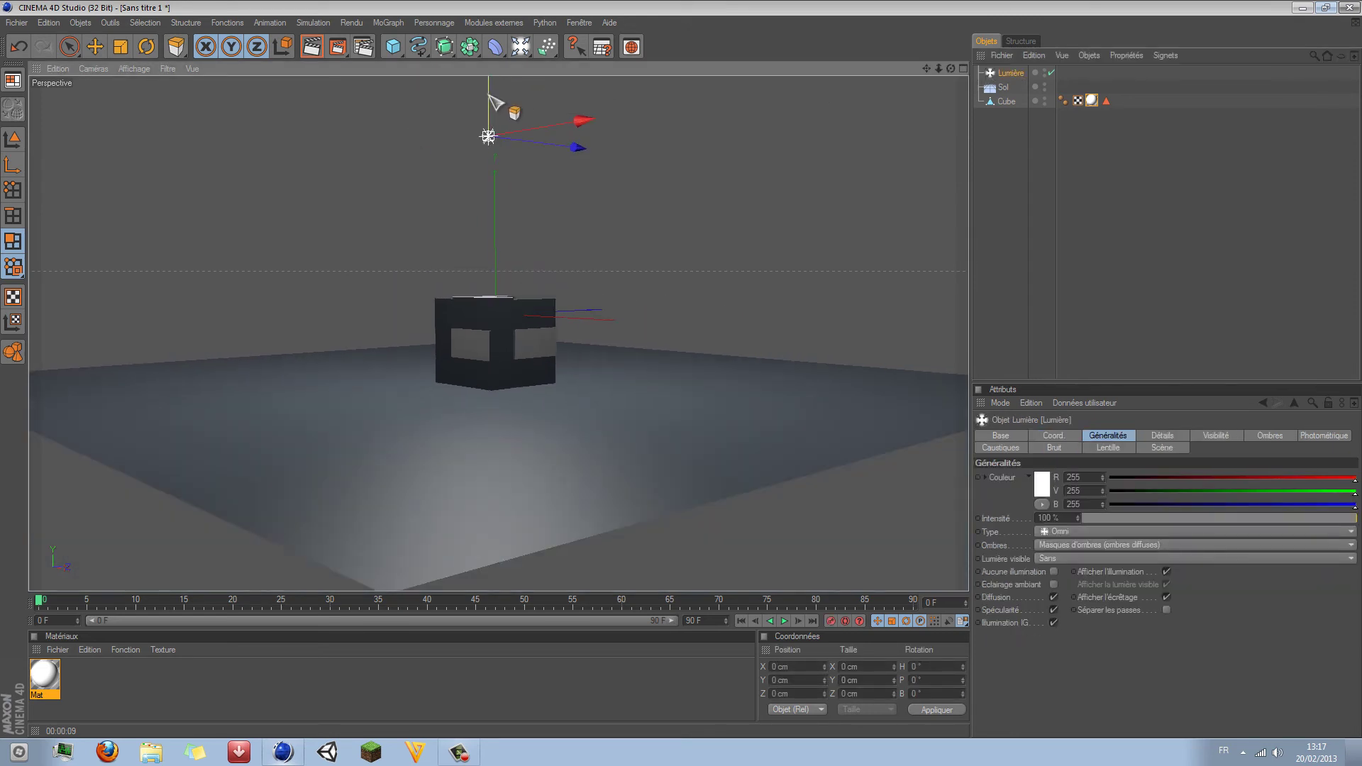
left_click_drag(495, 97, 538, 127)
scroll(715, 202, "up", 4)
scroll(715, 202, "up", 2)
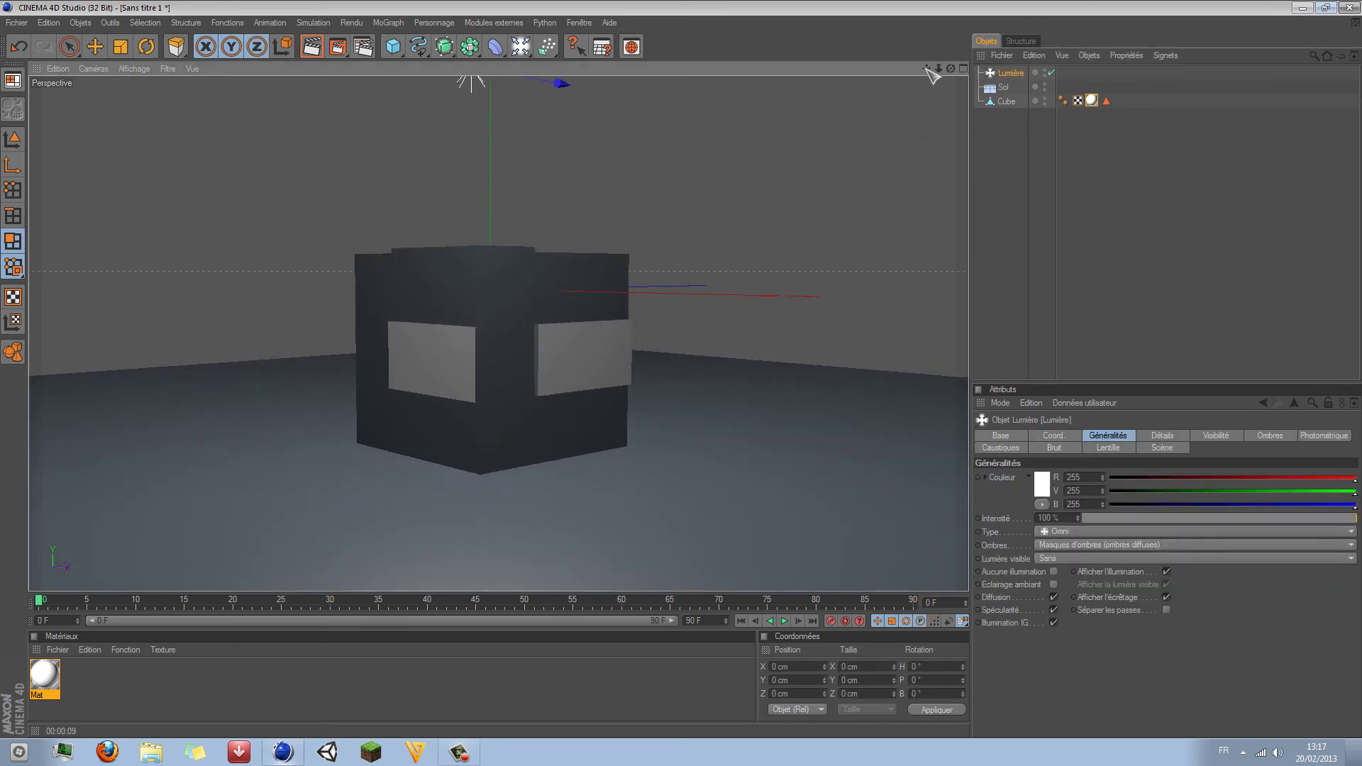
left_click_drag(927, 68, 940, 84)
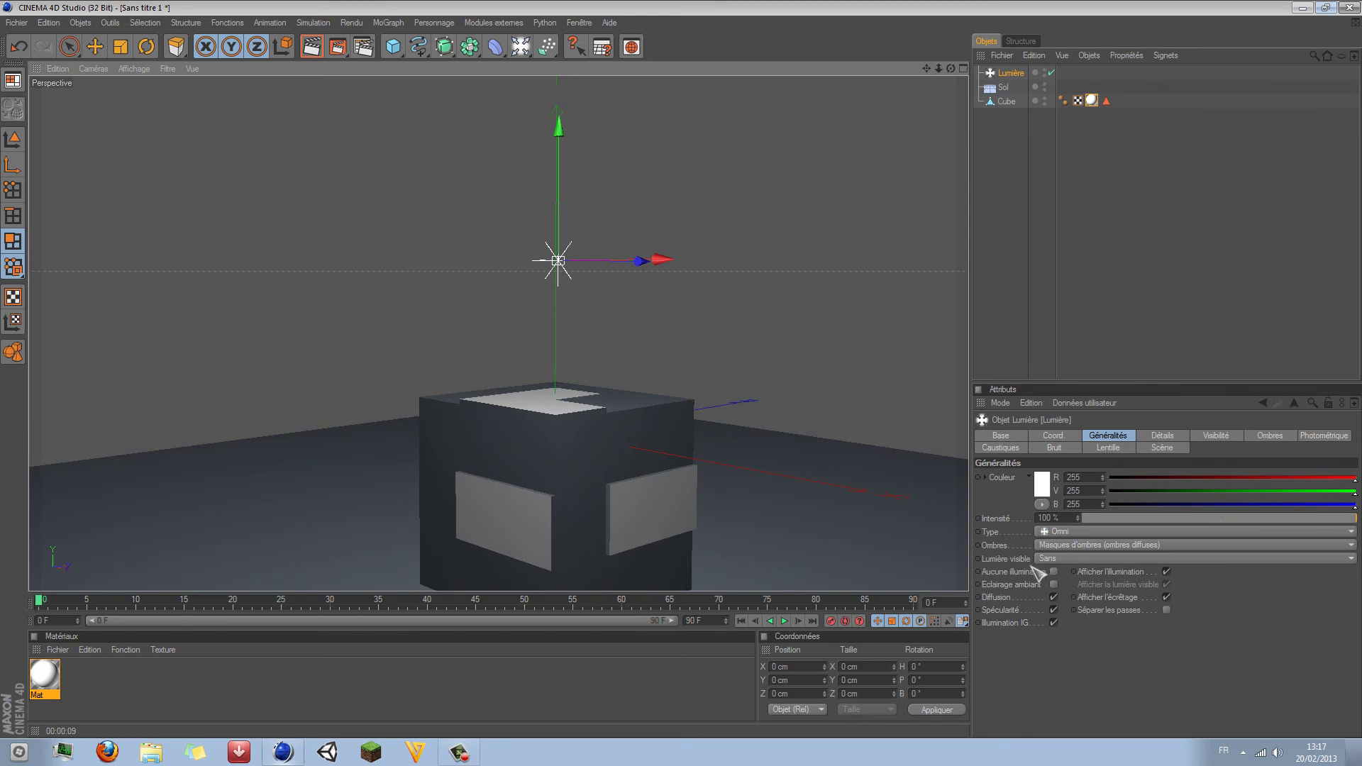
Step: Set the light's lens glow (Lueur) to Projecteur and render the view
left_click(1108, 447)
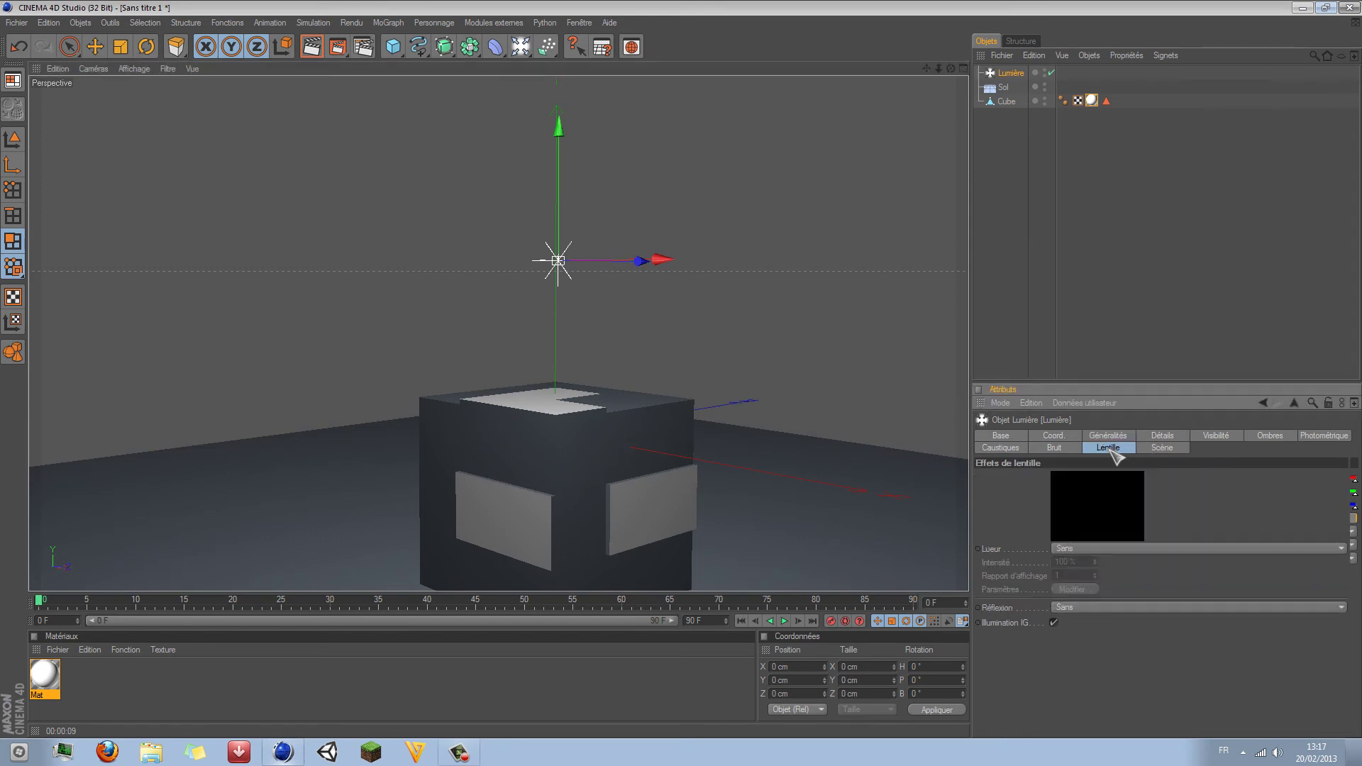
left_click(1092, 549)
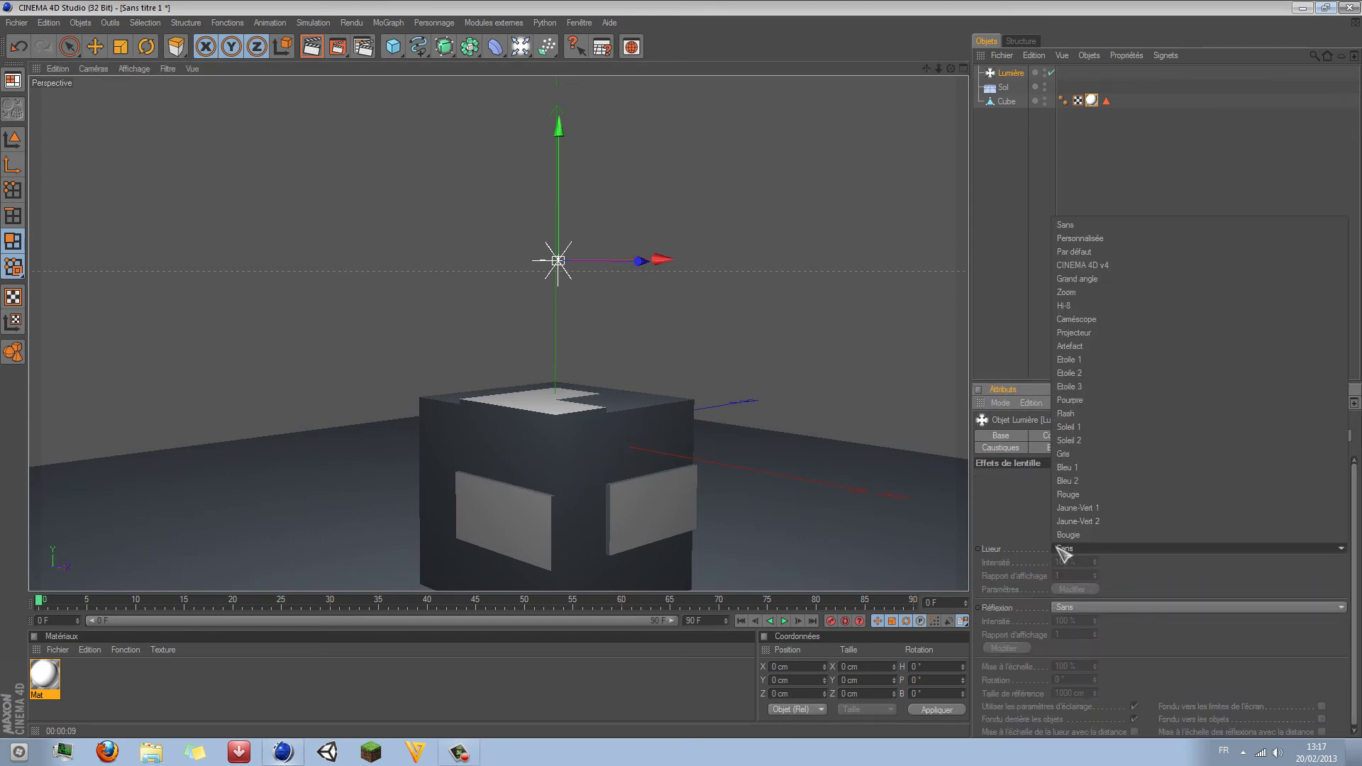
left_click(1095, 333)
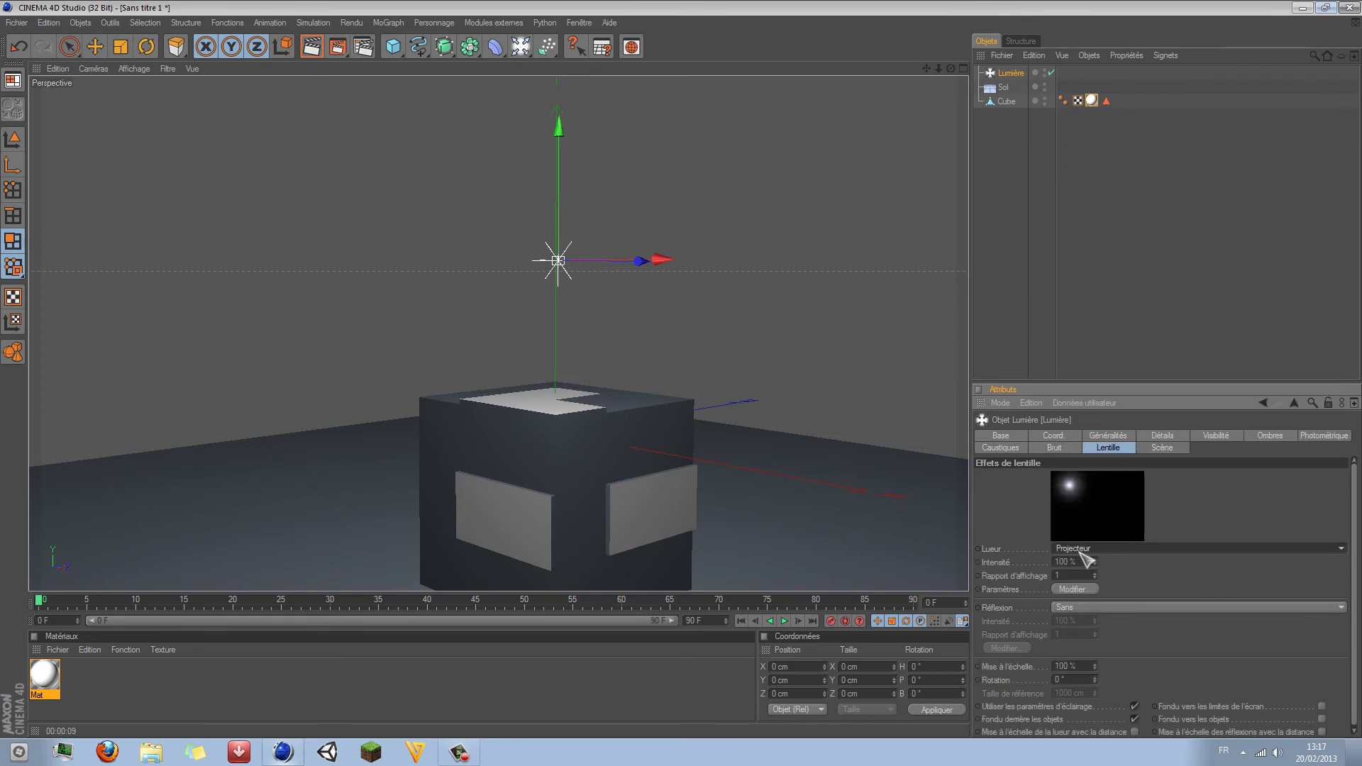
left_click(312, 46)
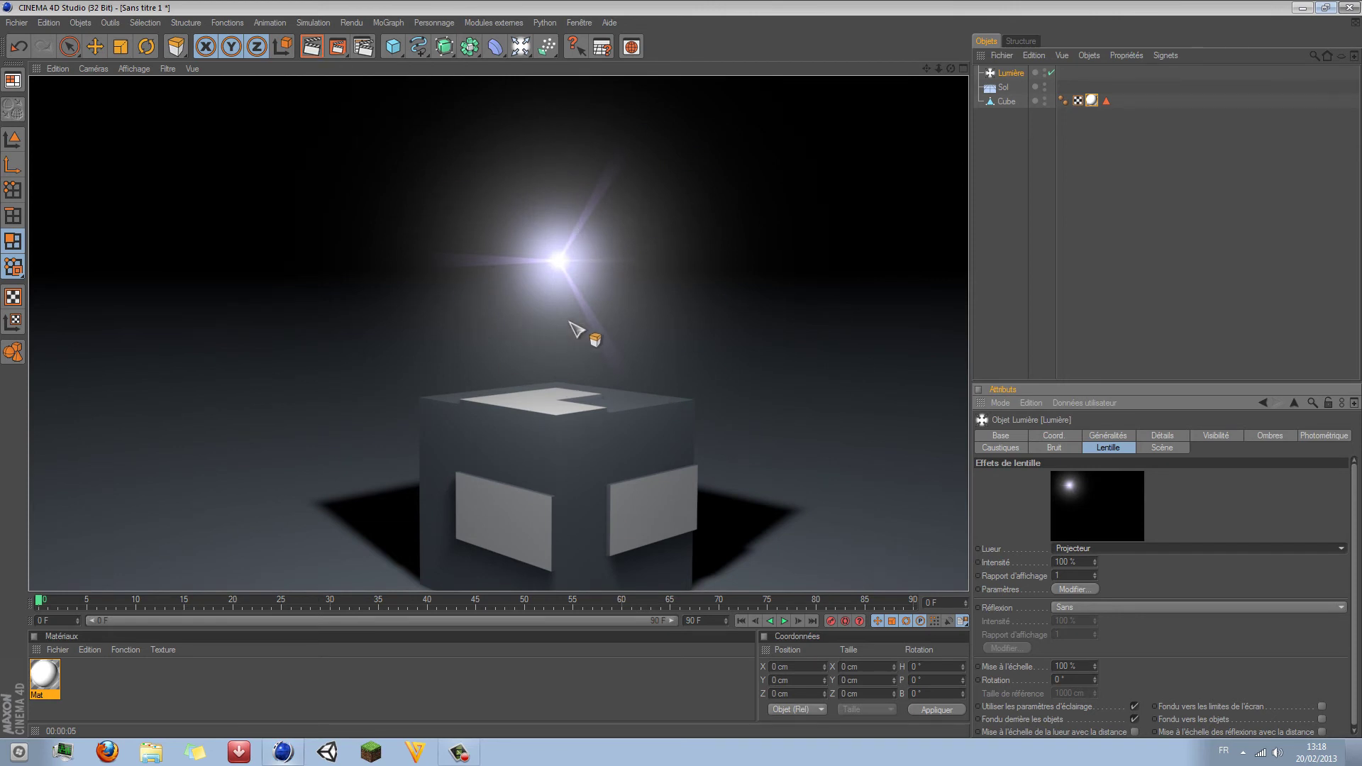
Step: Set the light's lens glow (Lueur) to Bougie and render the perspective view
left_click(1093, 549)
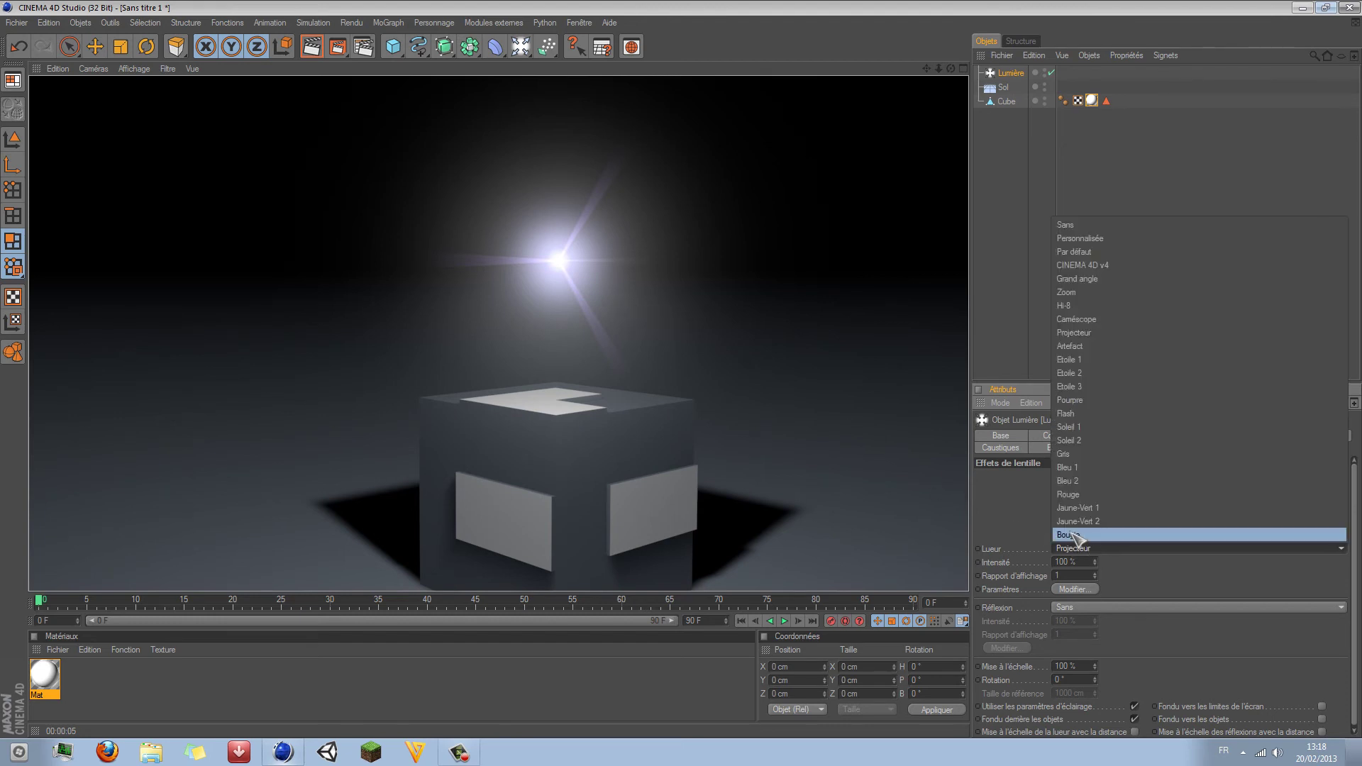
left_click(1071, 534)
left_click(310, 48)
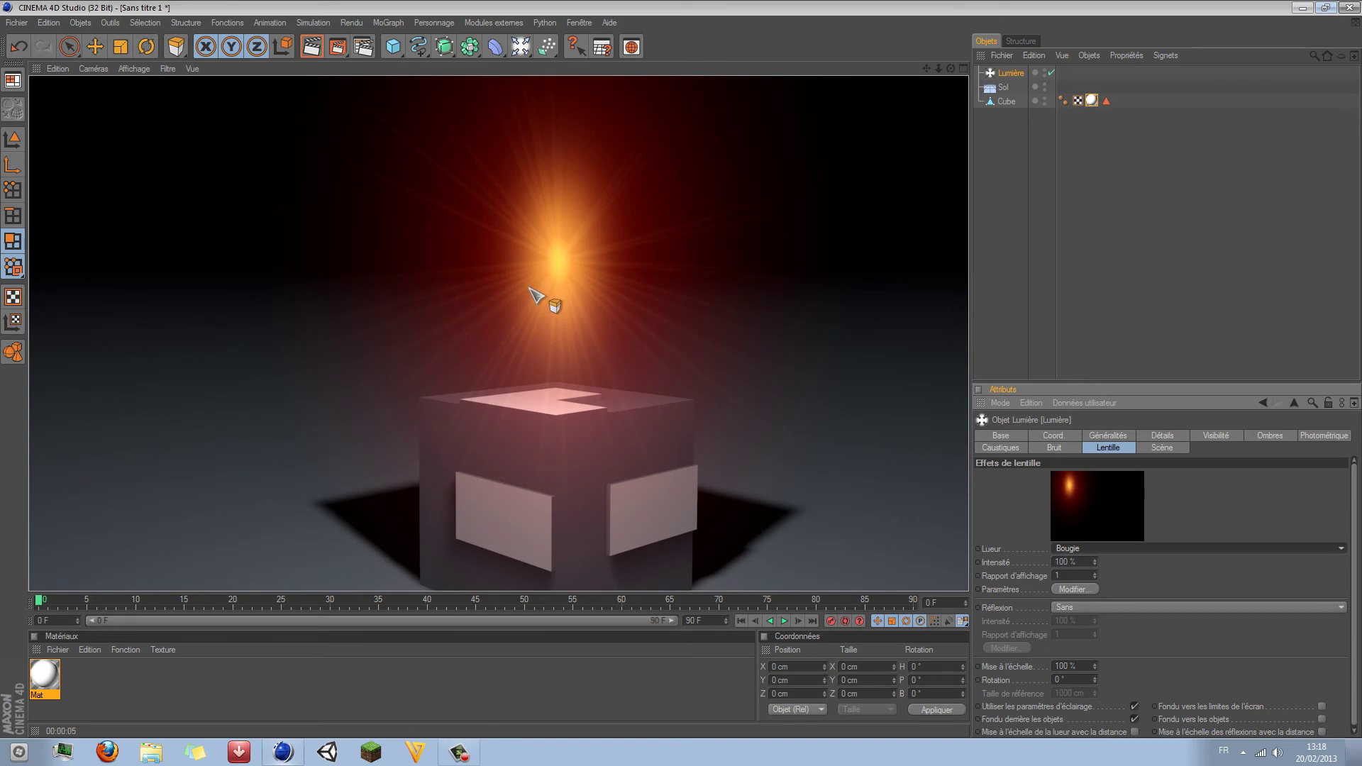
left_click(533, 293)
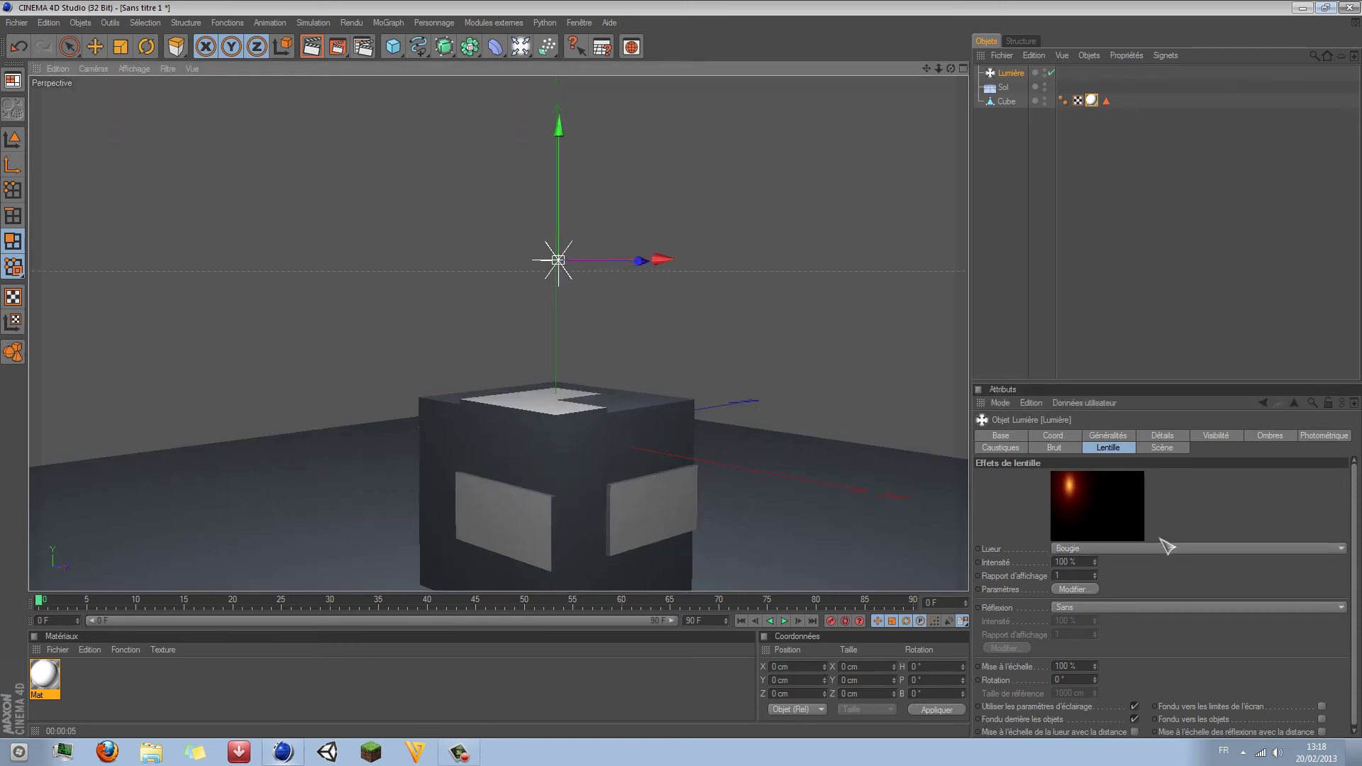
Step: Examine the detailed glow parameters of the Bougie preset and close them
left_click(1099, 532)
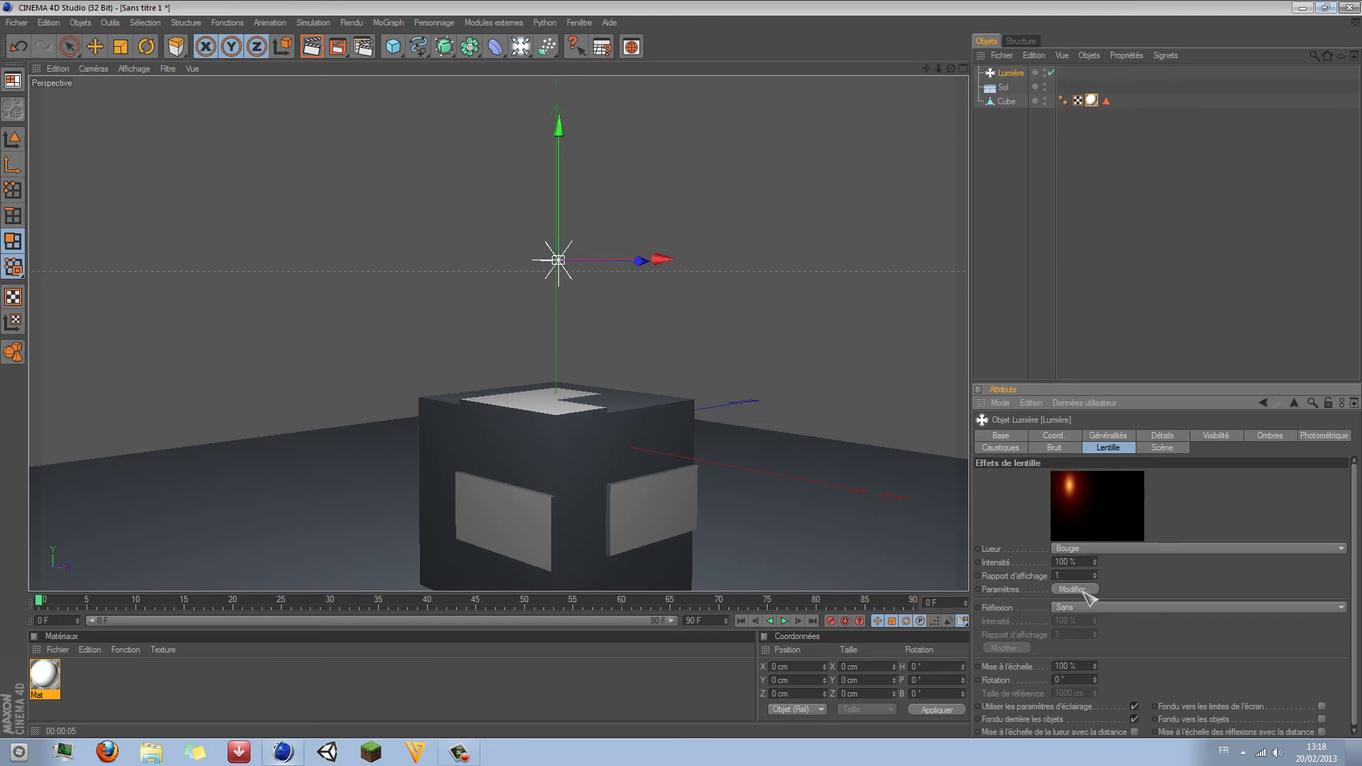
left_click(1089, 548)
left_click(1089, 548)
left_click(1073, 590)
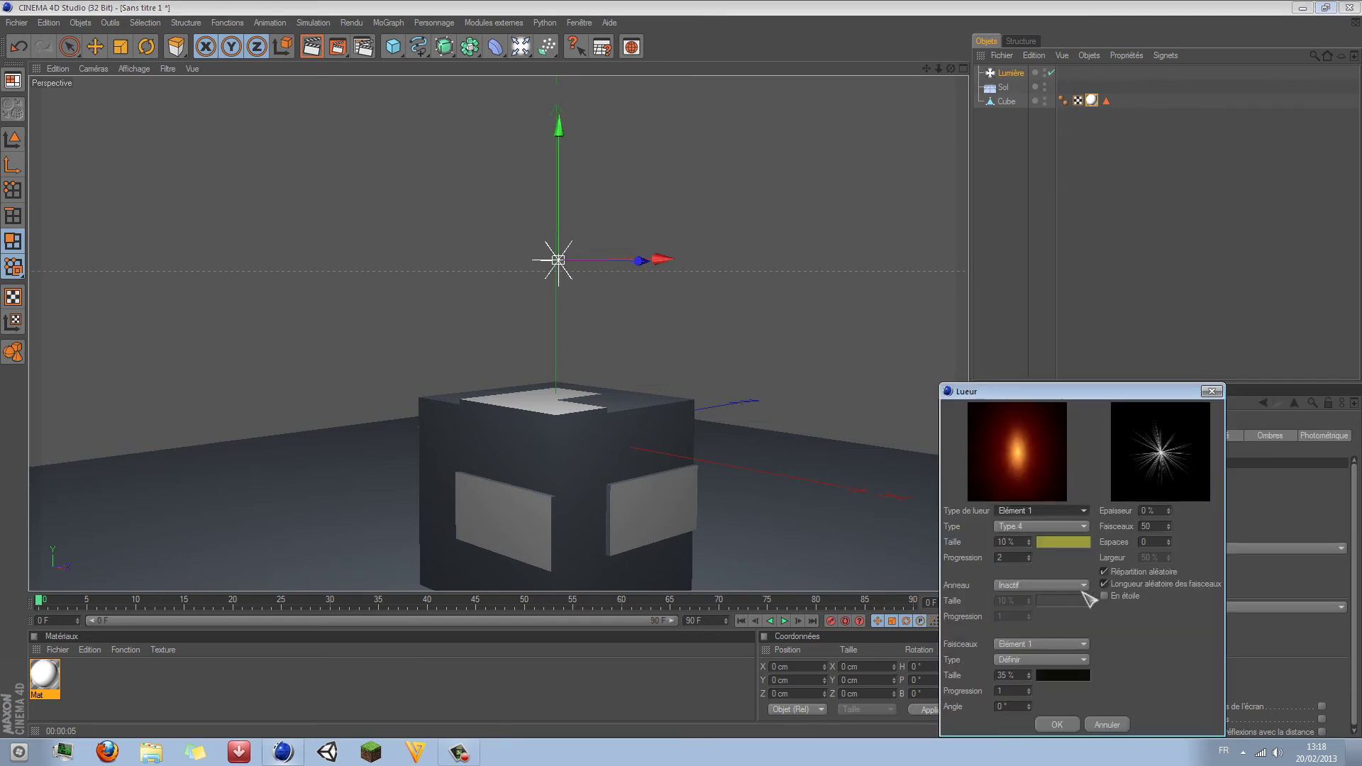
left_click_drag(1099, 394, 638, 234)
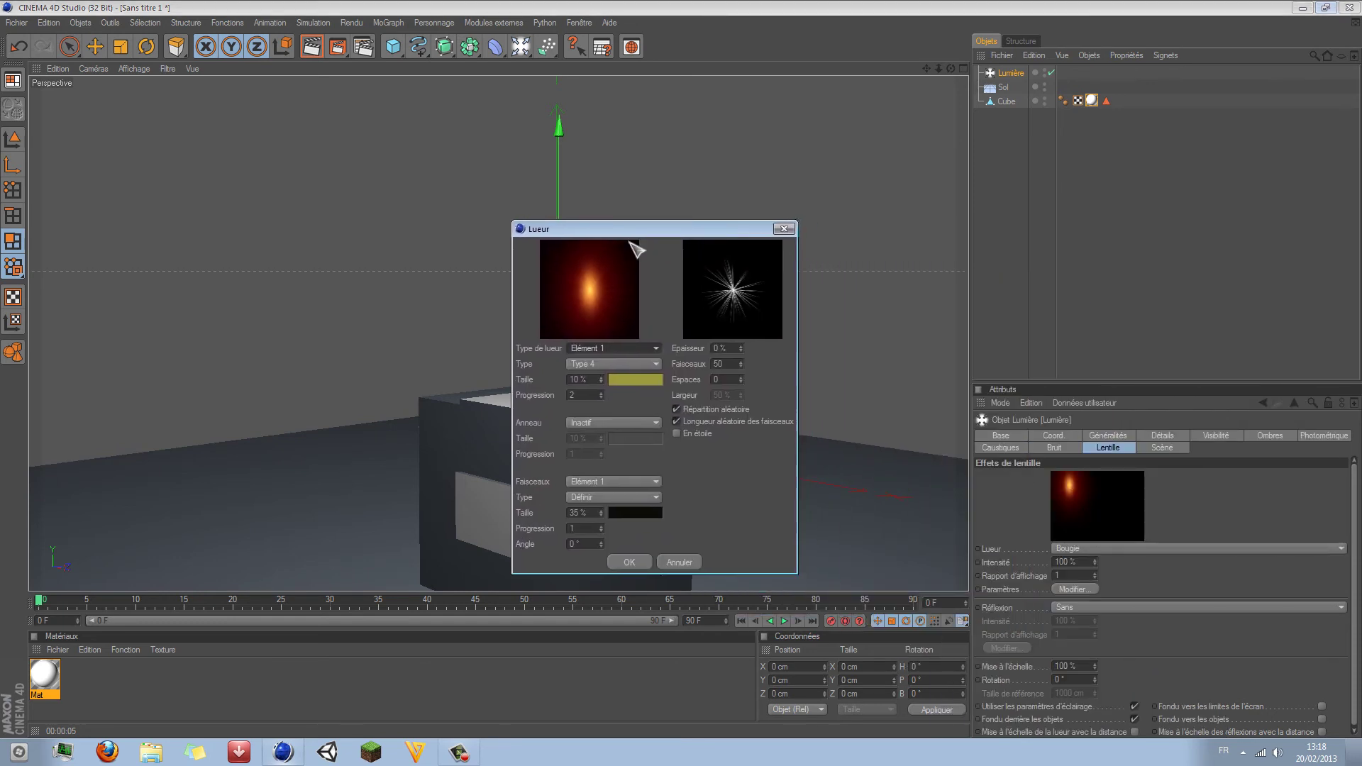
key("Return")
Step: Set the light's lens glow (Lueur) to Personnalisée and open its parameters beside the light
left_click(1128, 549)
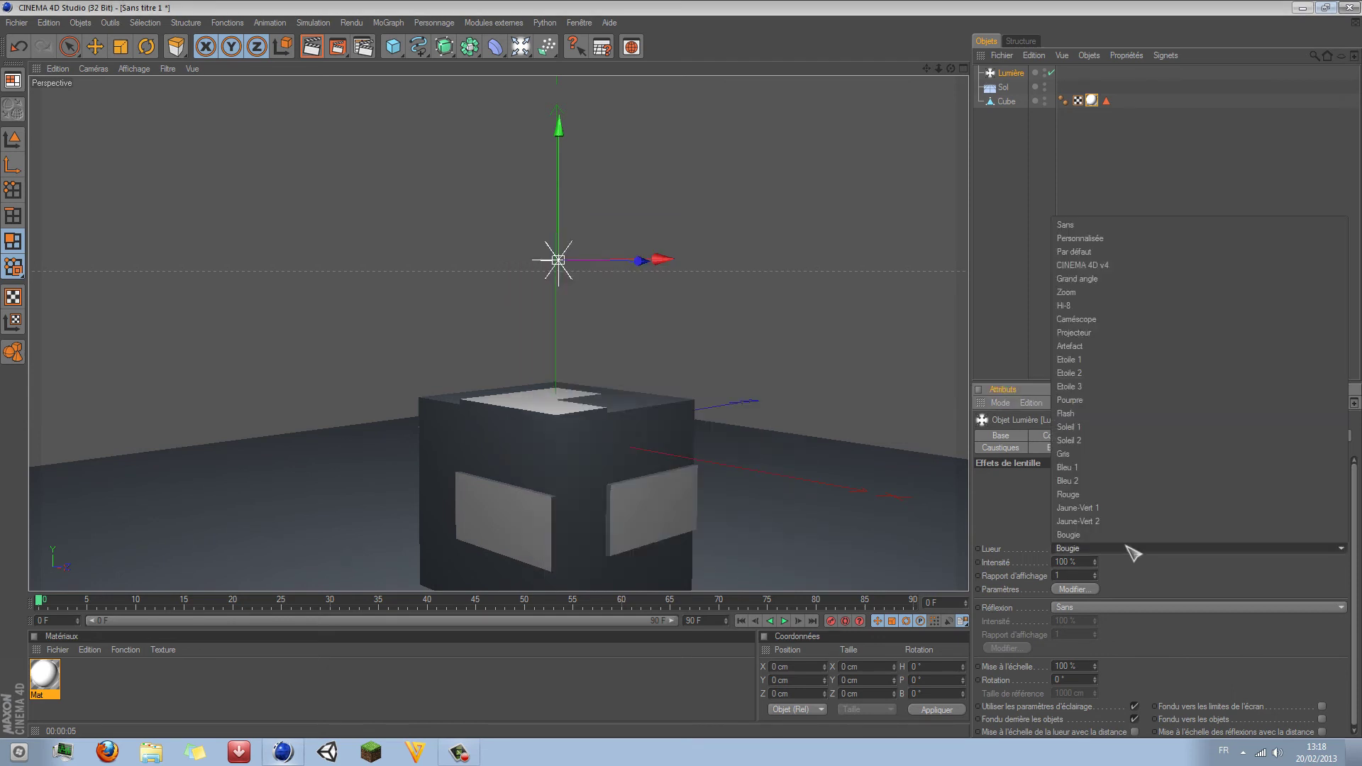
left_click(1128, 238)
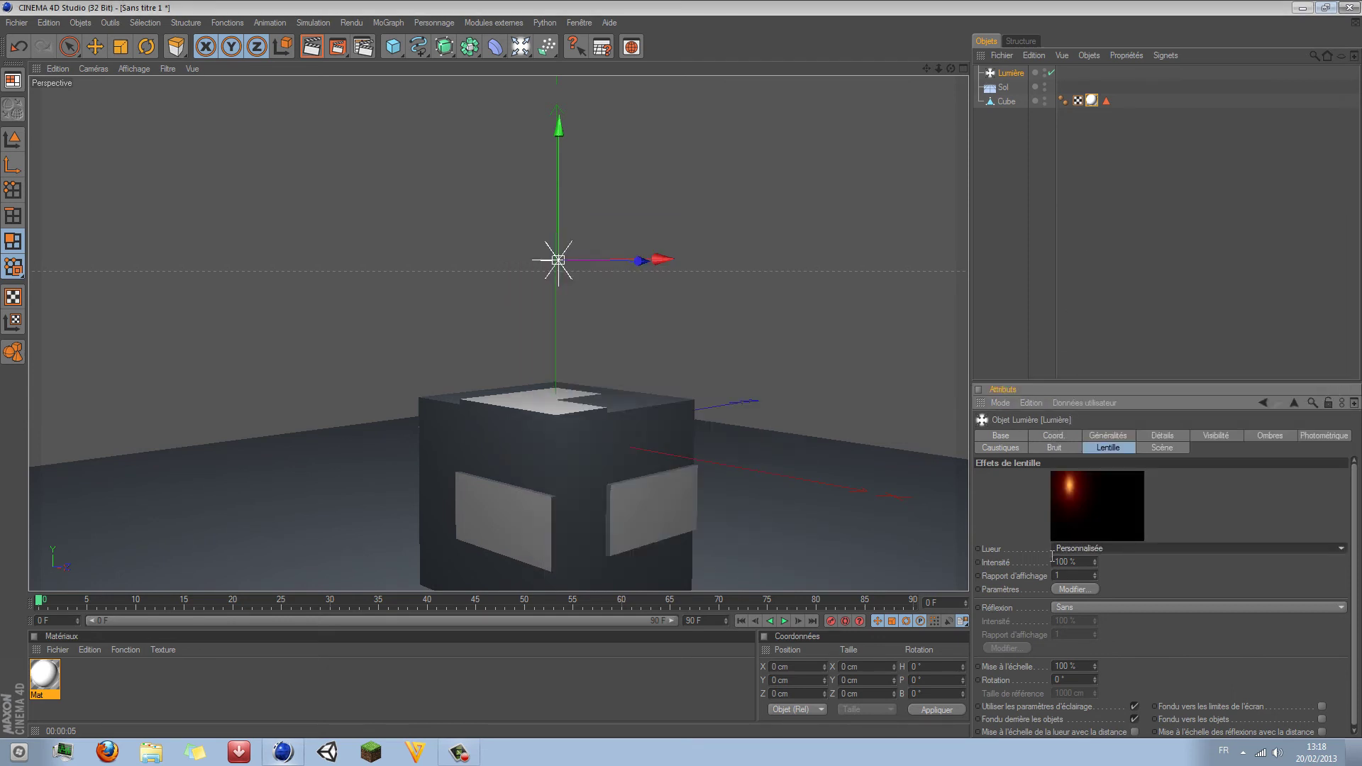
left_click(1079, 589)
left_click_drag(1056, 392, 704, 150)
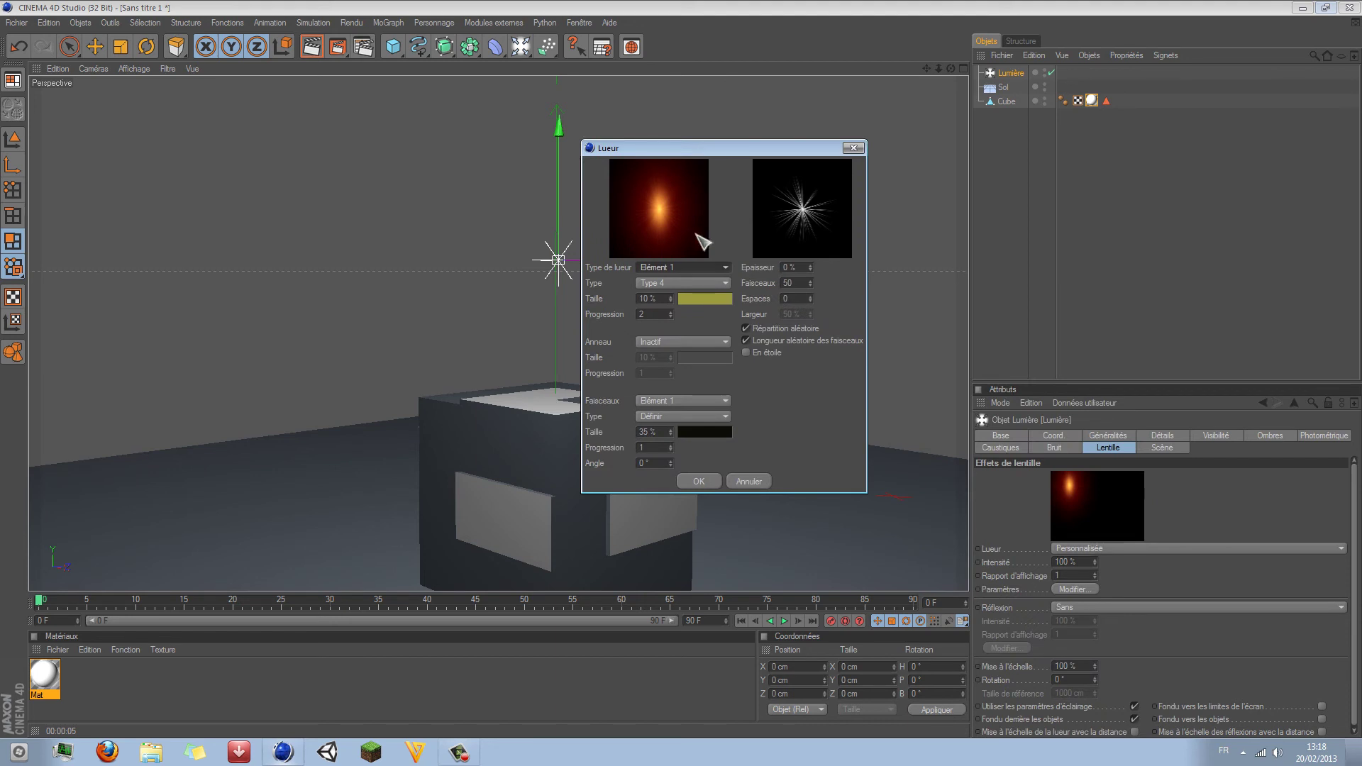
Step: Change the glow colour of Elément 1 to a bright, fully saturated yellow
left_click(678, 267)
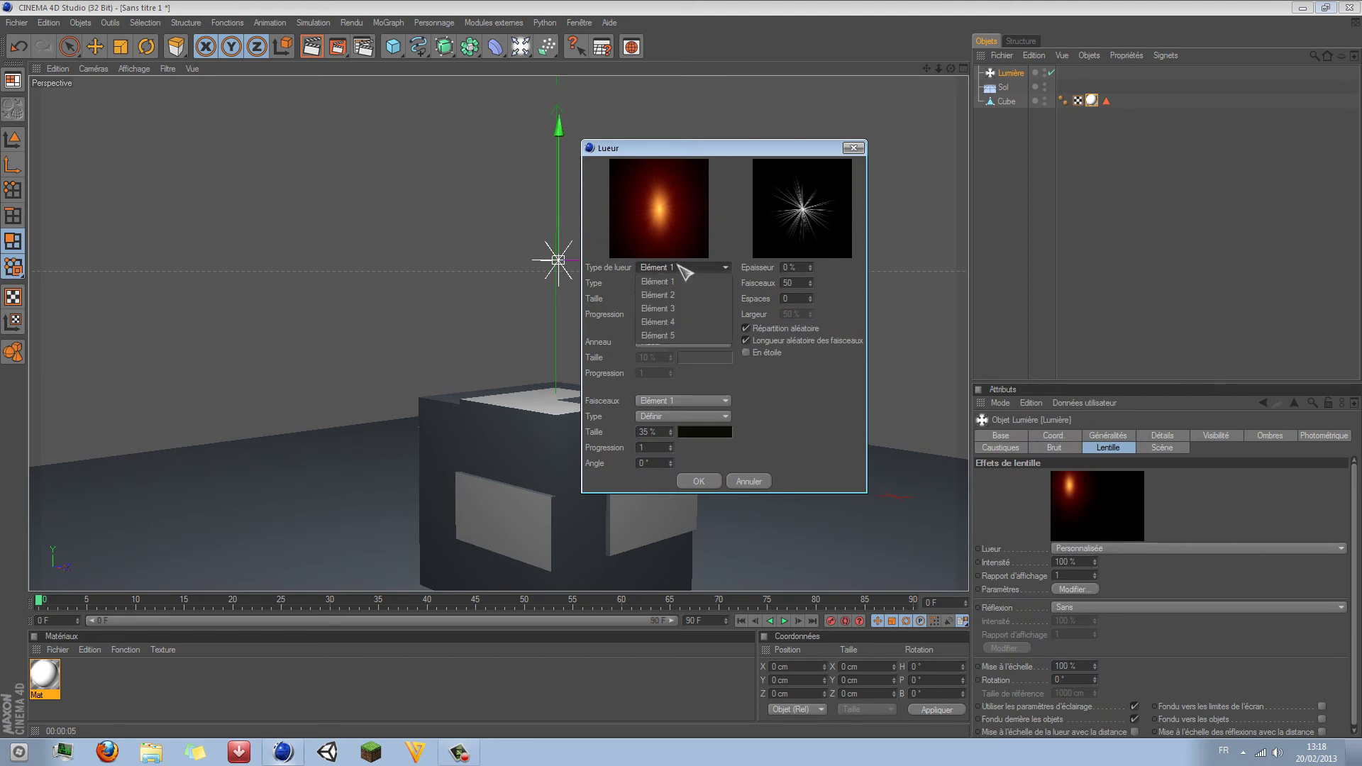
left_click(684, 273)
left_click(698, 300)
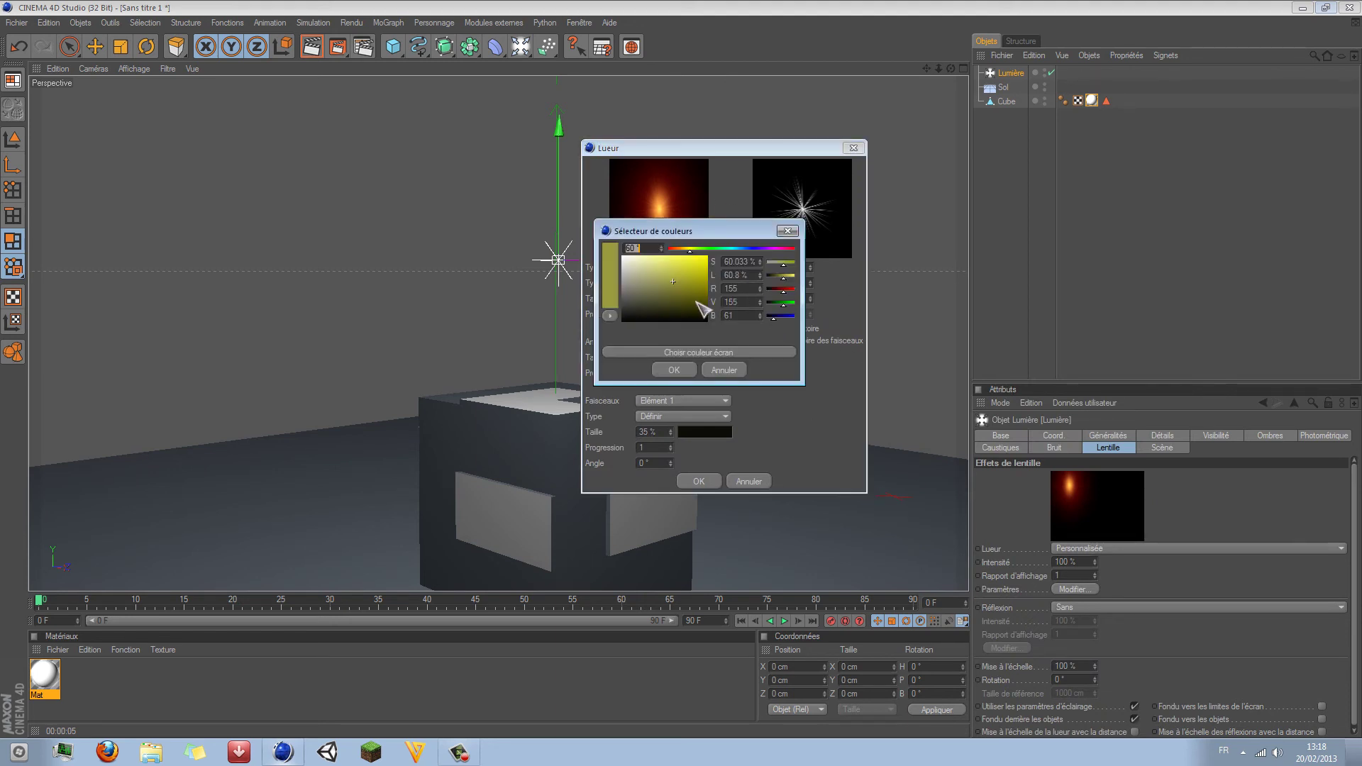
left_click(704, 254)
left_click(685, 368)
Step: Change the glow colour of Elément 2 to a bright, pure red
left_click(702, 270)
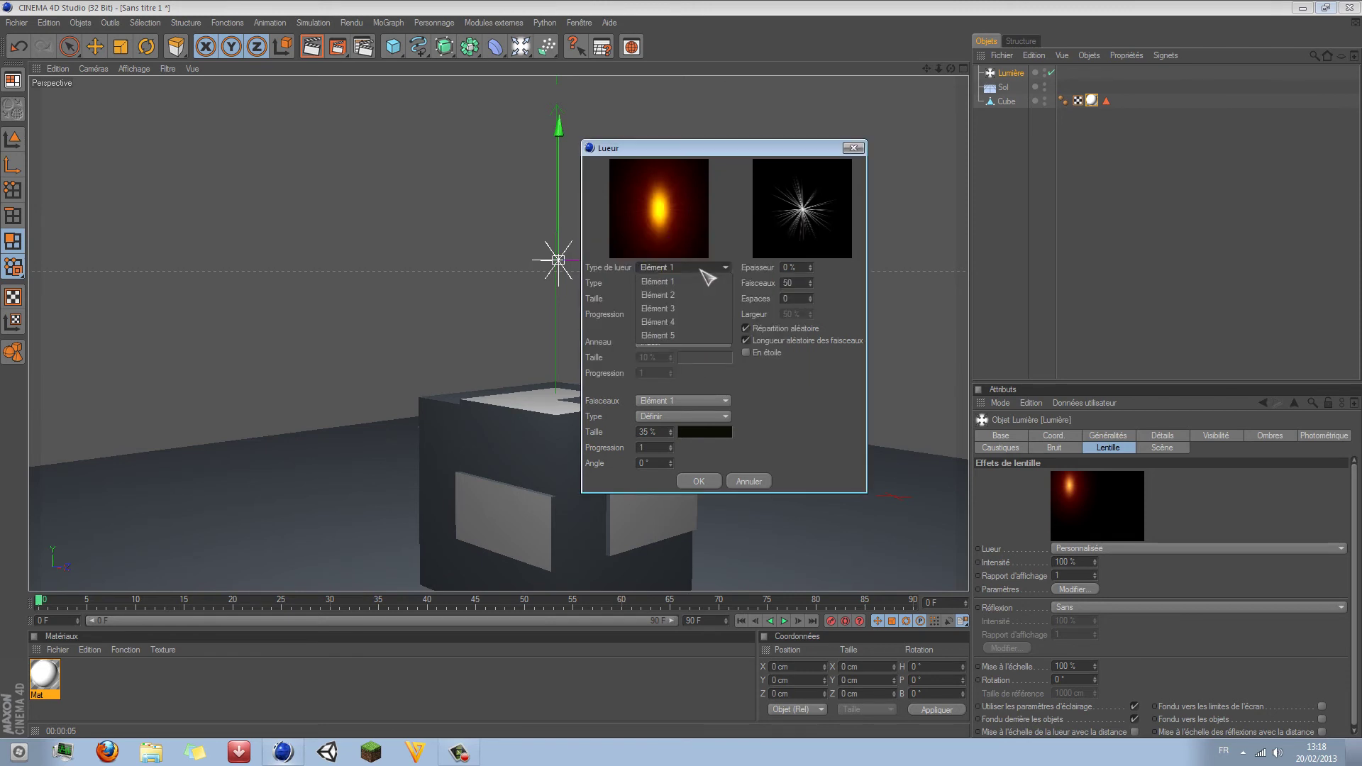
left_click(702, 283)
left_click(698, 299)
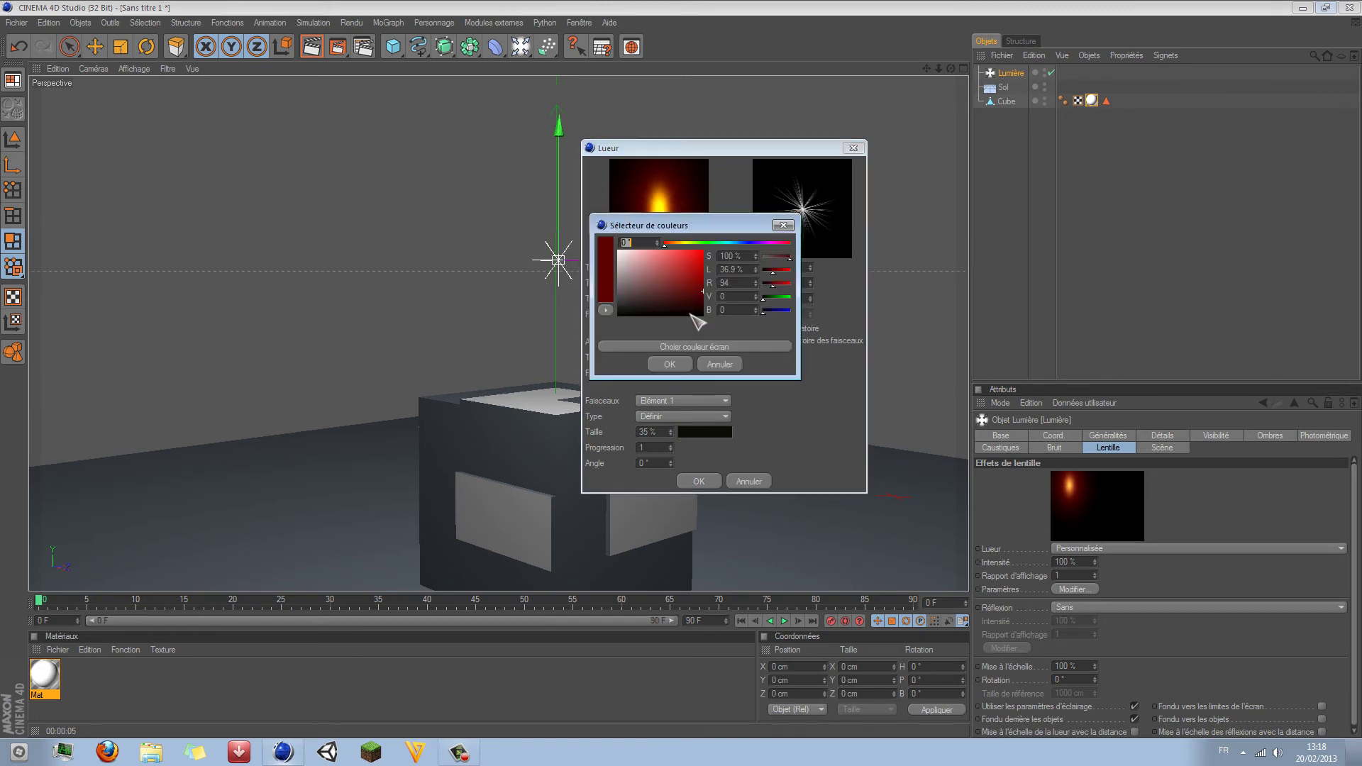
left_click(669, 365)
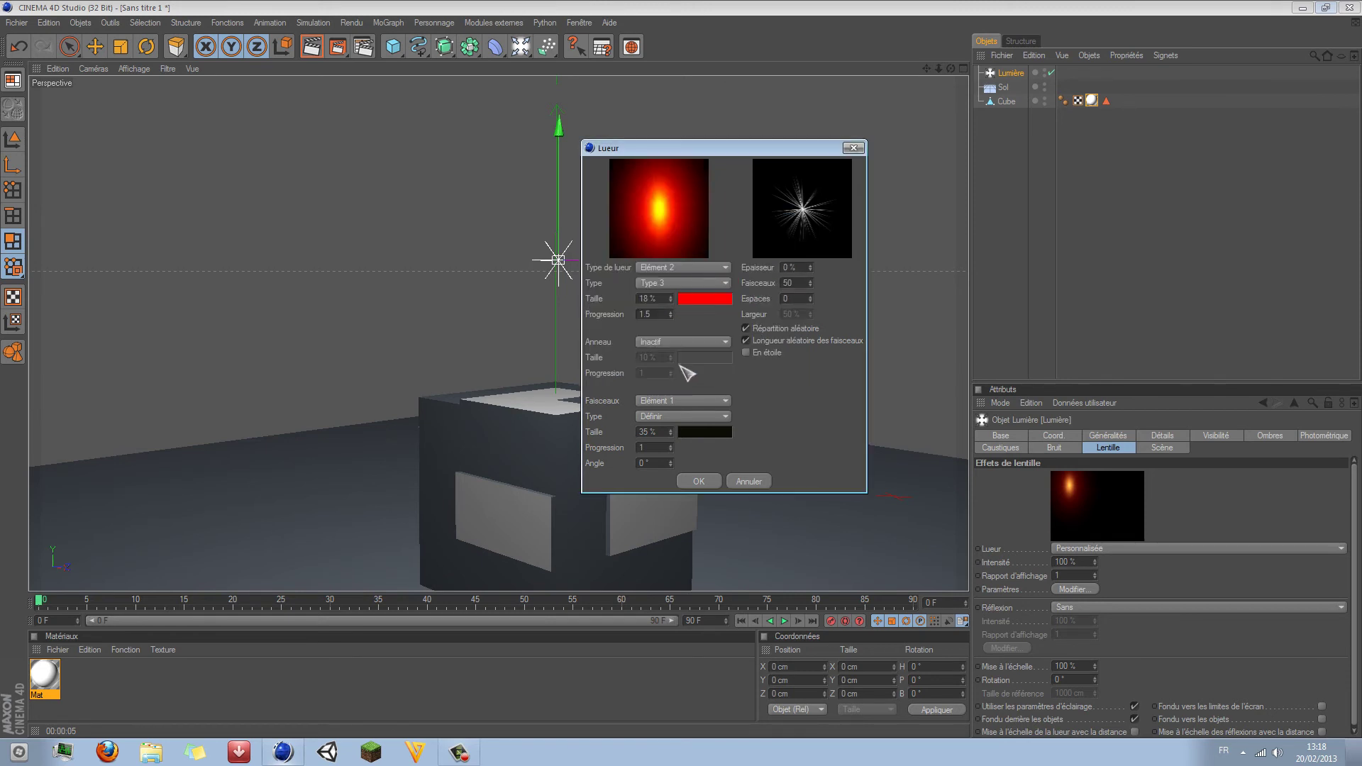
Step: Try Type 1 and Type 2 for the glow of Elément 1 and return it to Type 4
left_click(684, 268)
left_click(685, 280)
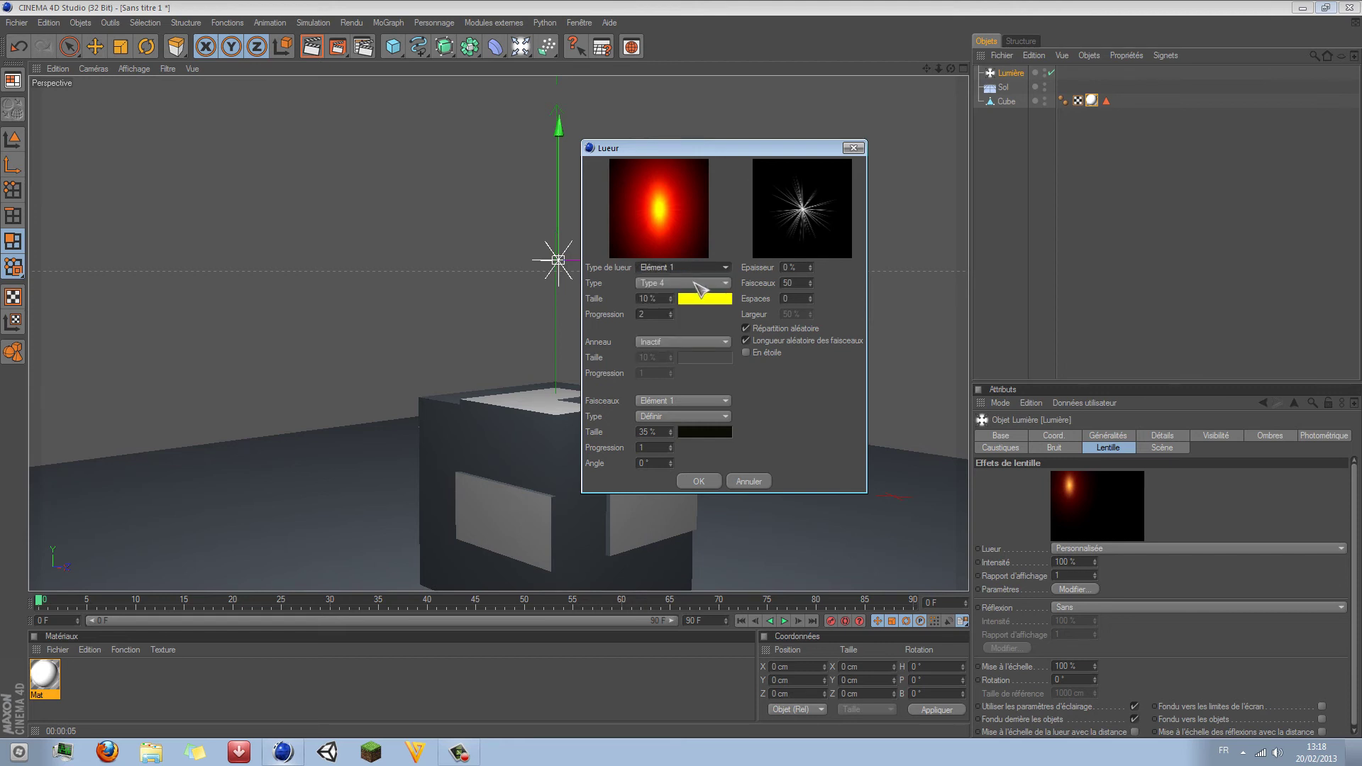
left_click(670, 285)
left_click(669, 309)
left_click(667, 285)
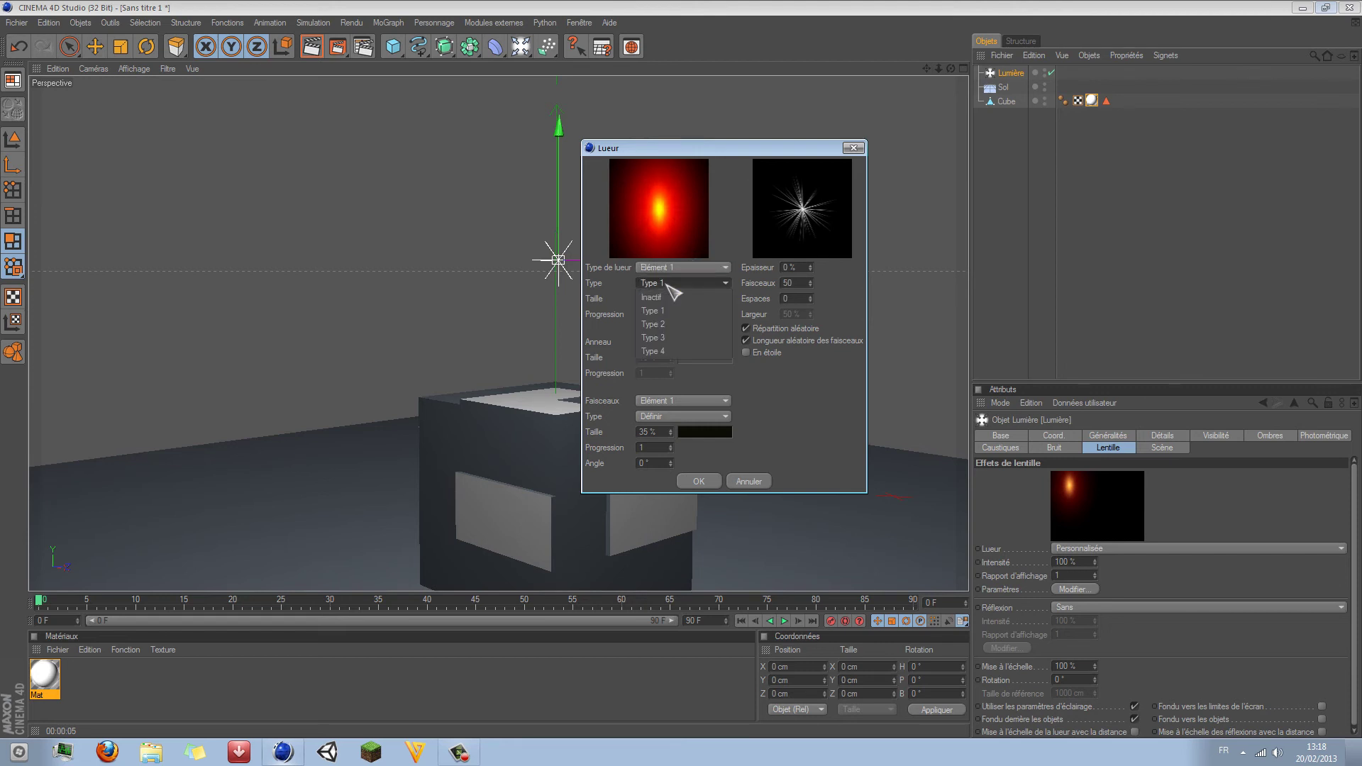
left_click(668, 324)
left_click(681, 284)
left_click(680, 352)
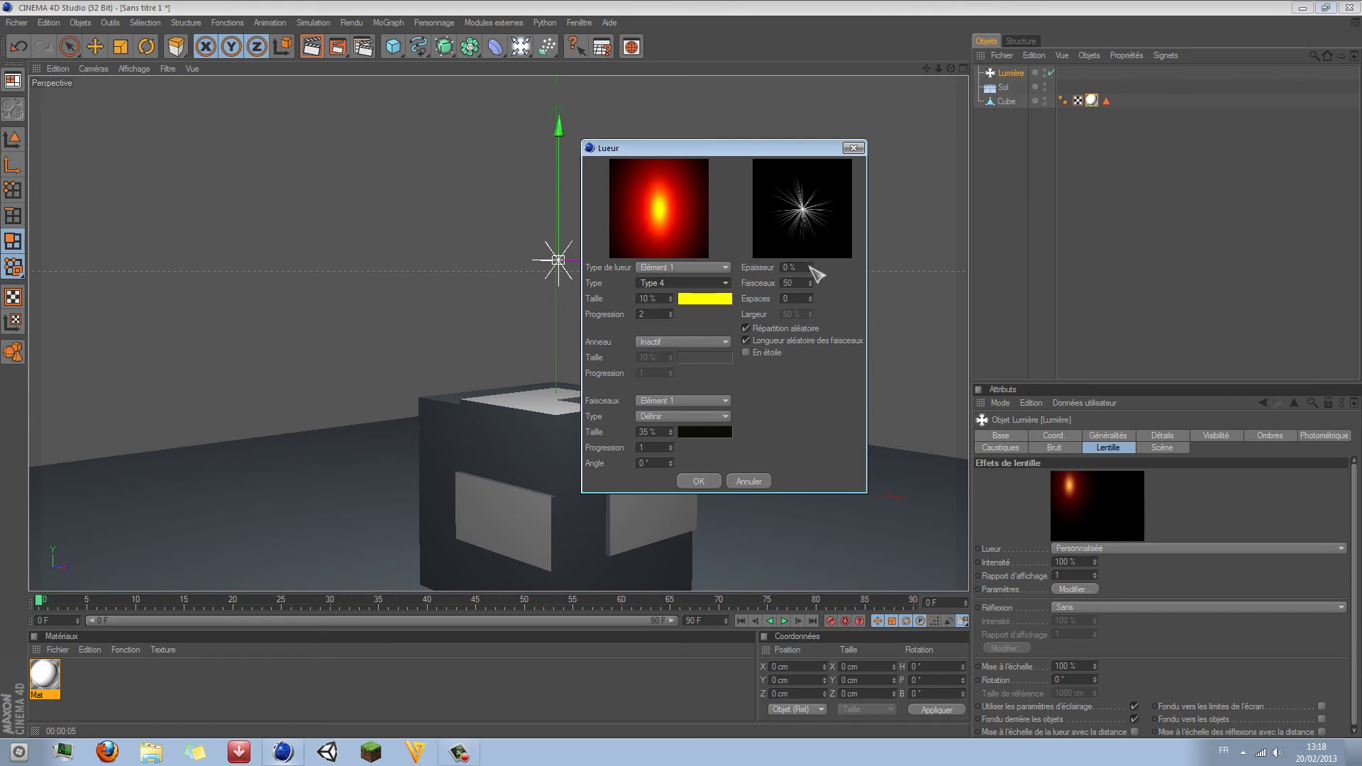
Step: Set the beams to Epaisseur 100 %, Faisceaux 58, Espaces 12 and Largeur 1 %, and disable Longueur aléatoire des faisceaux
left_click_drag(810, 268, 810, 196)
left_click_drag(810, 285, 811, 313)
left_click(743, 329)
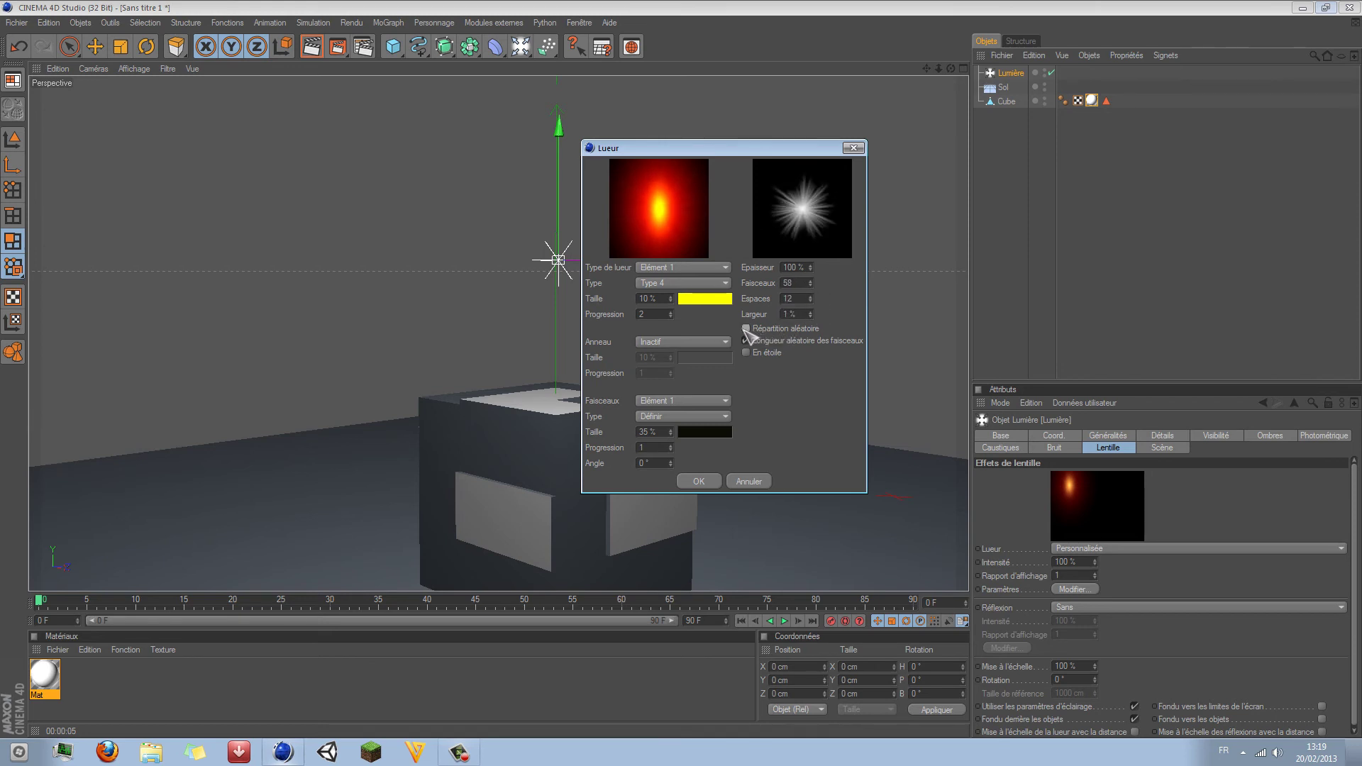
left_click(744, 330)
left_click(746, 340)
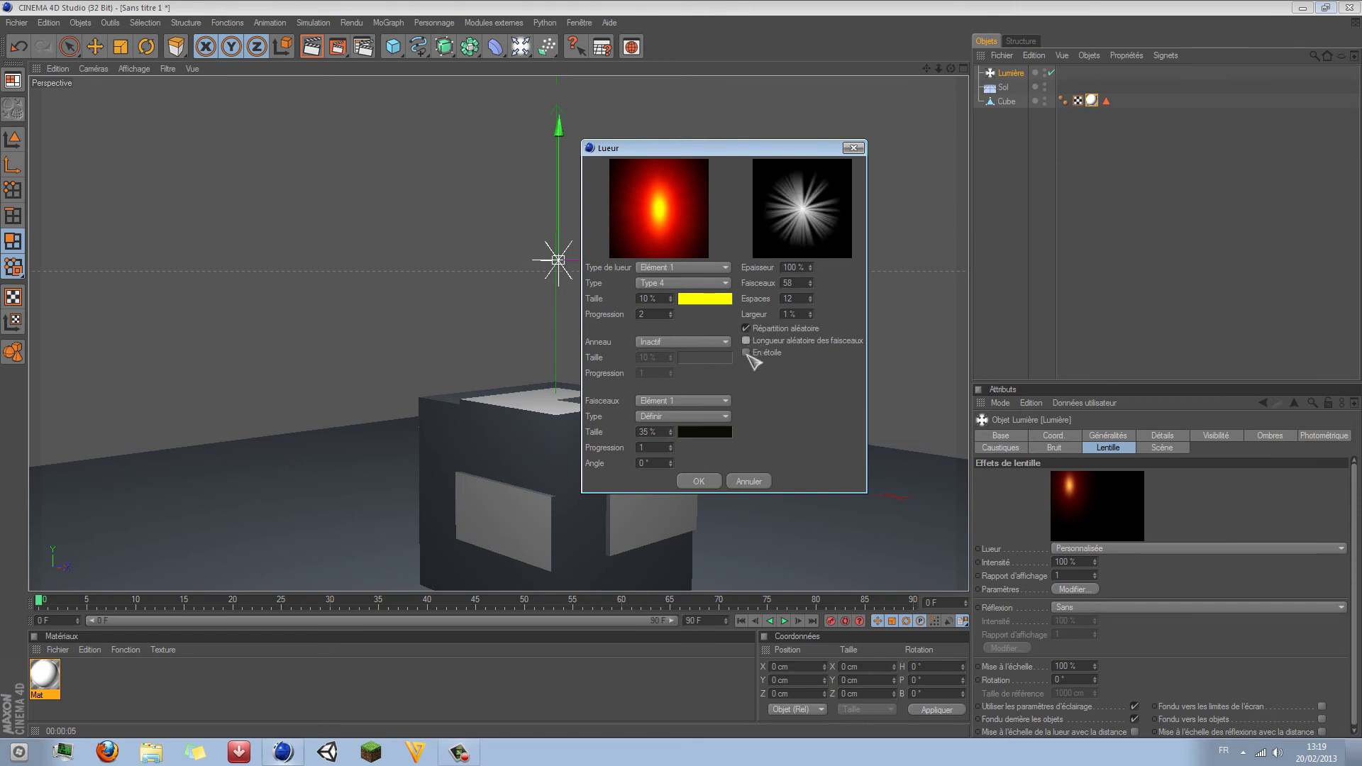
left_click(746, 355)
left_click(746, 353)
left_click(746, 339)
left_click(745, 339)
Step: Set the glow size (Taille) of Elément 1 to 8 % and the beam size to 50 %
left_click_drag(670, 299, 673, 306)
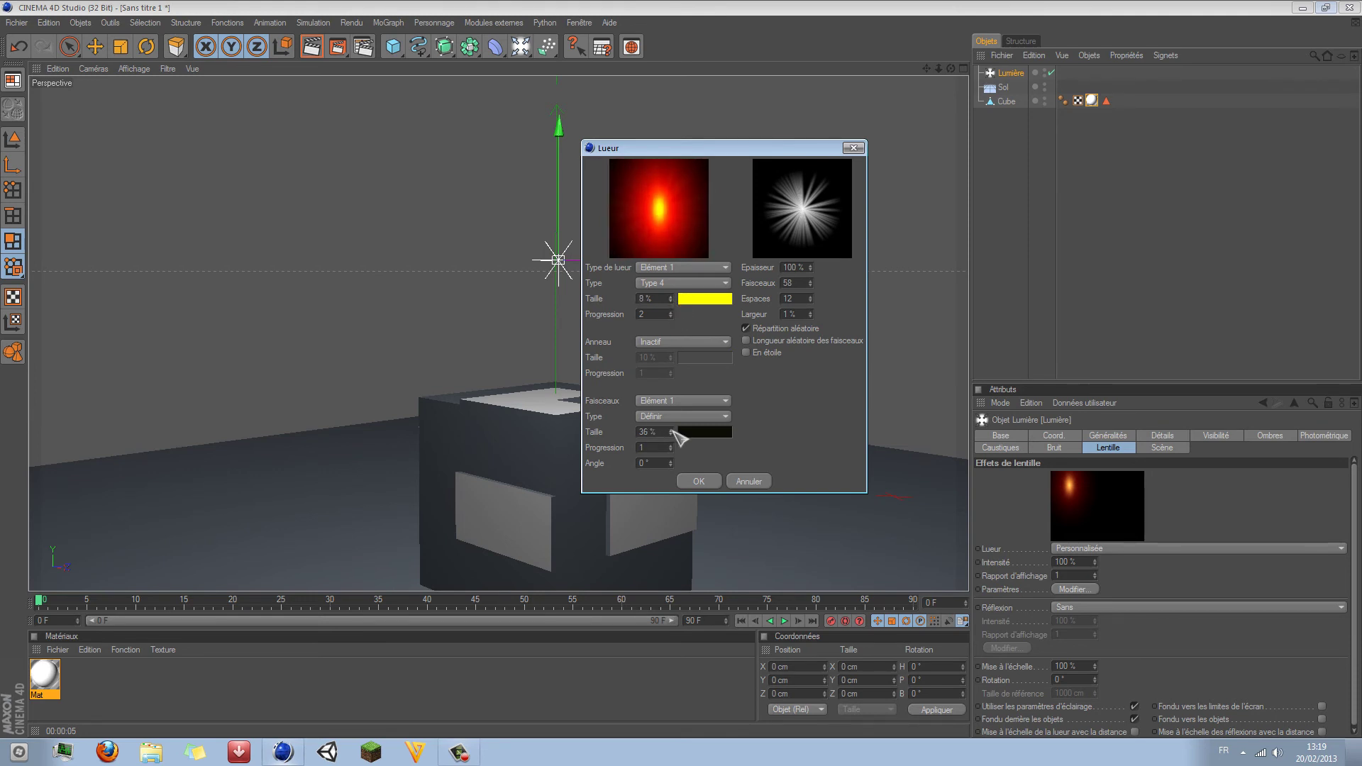
left_click_drag(671, 314, 670, 306)
Step: Change the glow colour of Elément 2 to orange
left_click(698, 267)
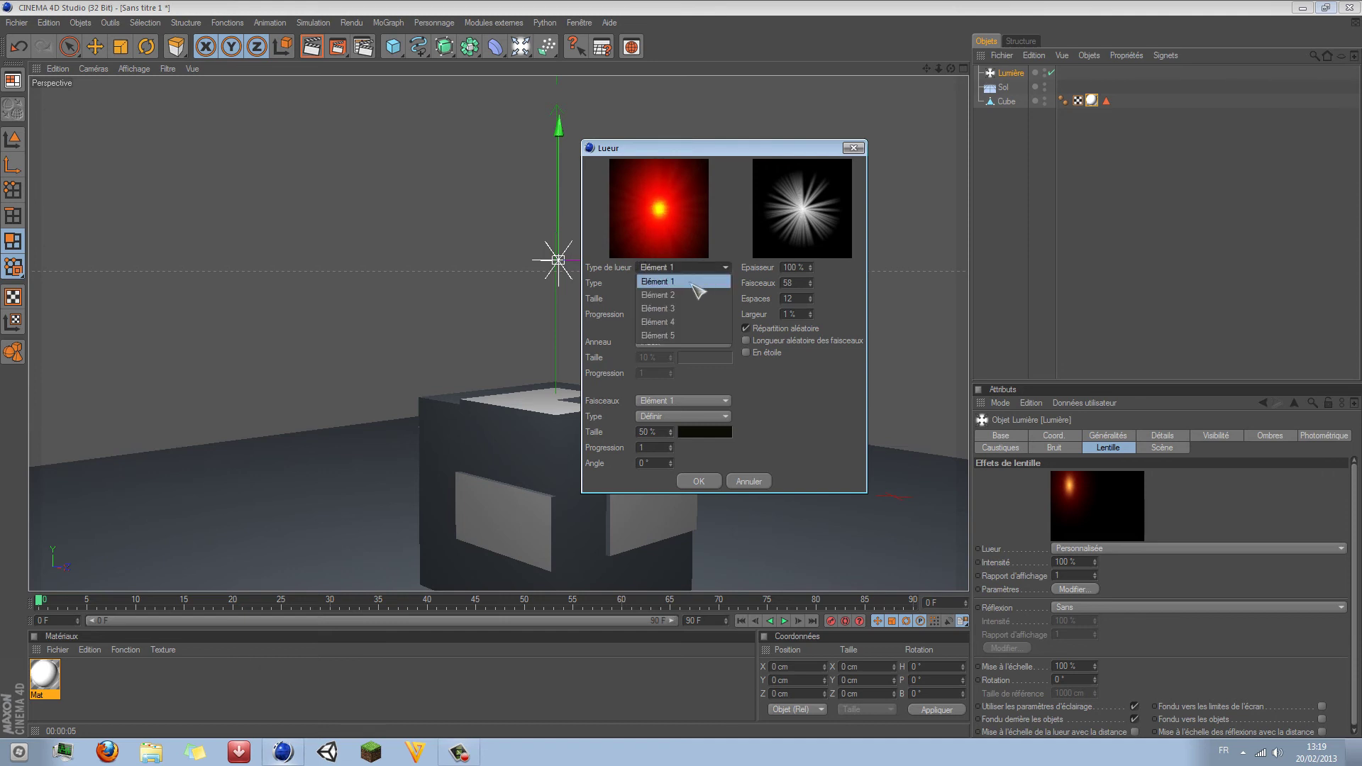
left_click(698, 282)
left_click(702, 299)
left_click(691, 250)
left_click(676, 242)
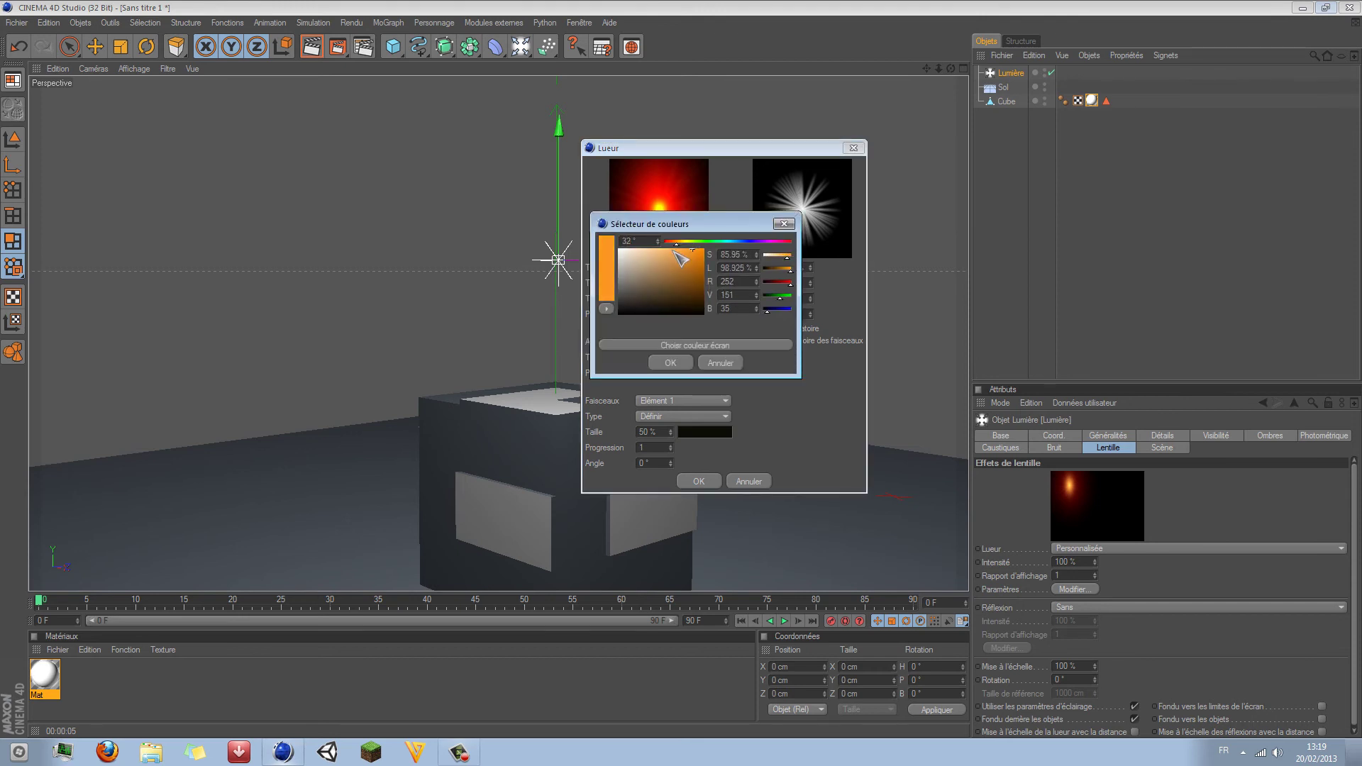
left_click(670, 363)
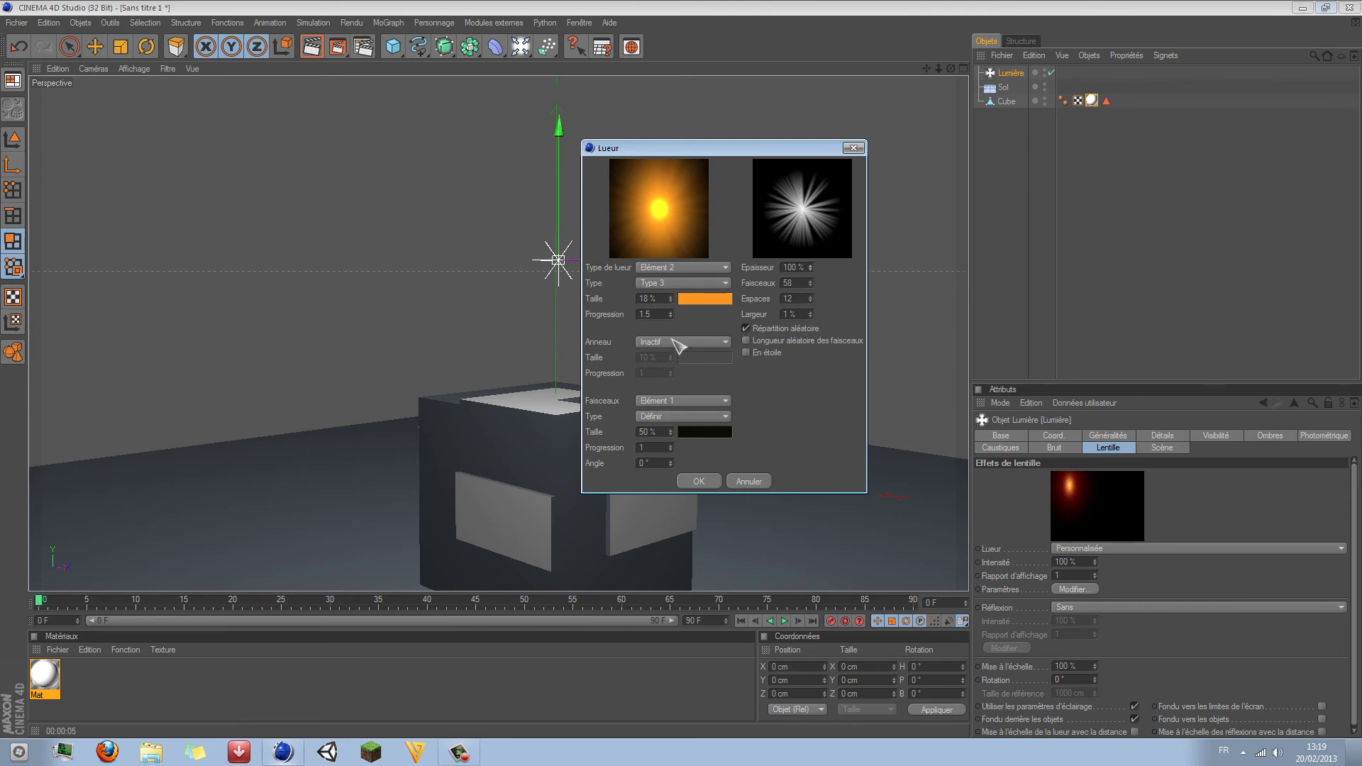
Step: Look through Elément 4 and beam Elément 3, and set the beams of Elément 1 to Taille 7 % and Progression 1.24
left_click(681, 267)
left_click(682, 317)
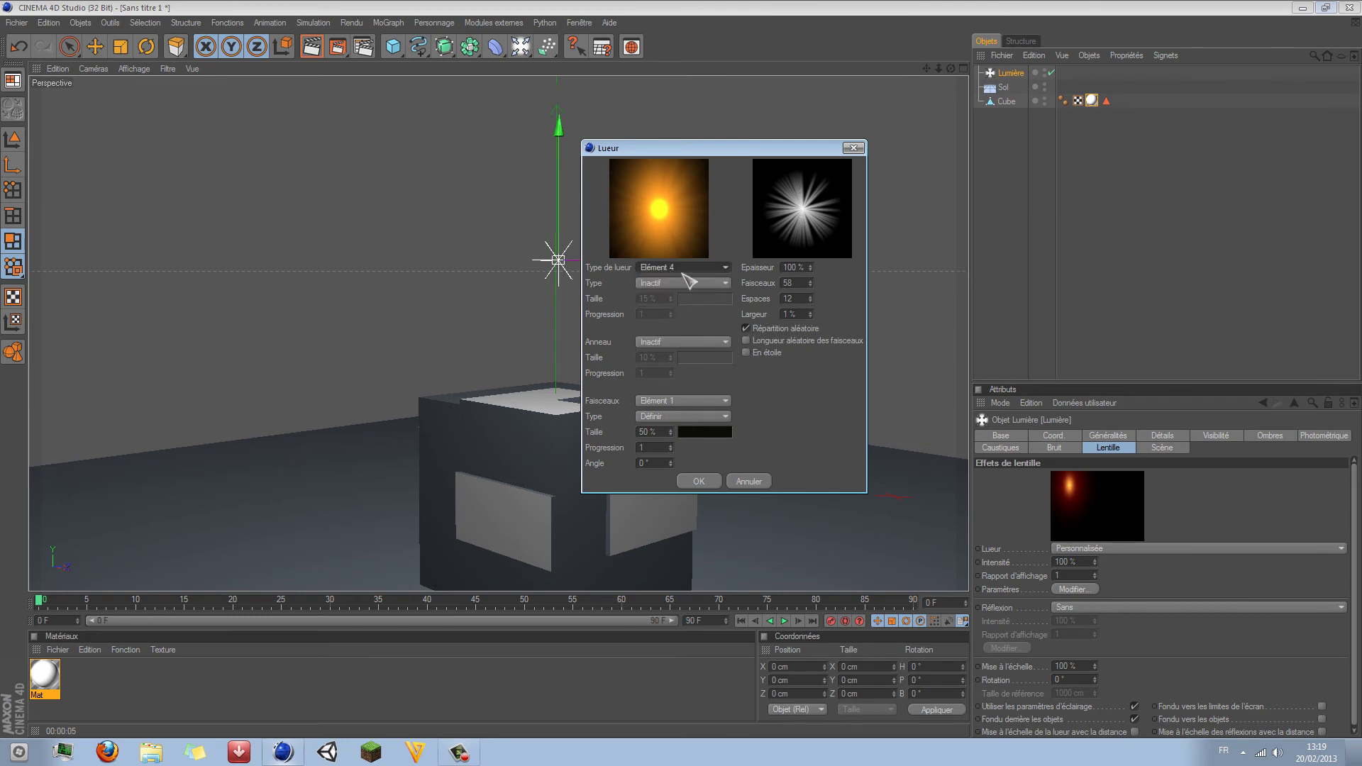
left_click(696, 400)
left_click(692, 444)
left_click(700, 400)
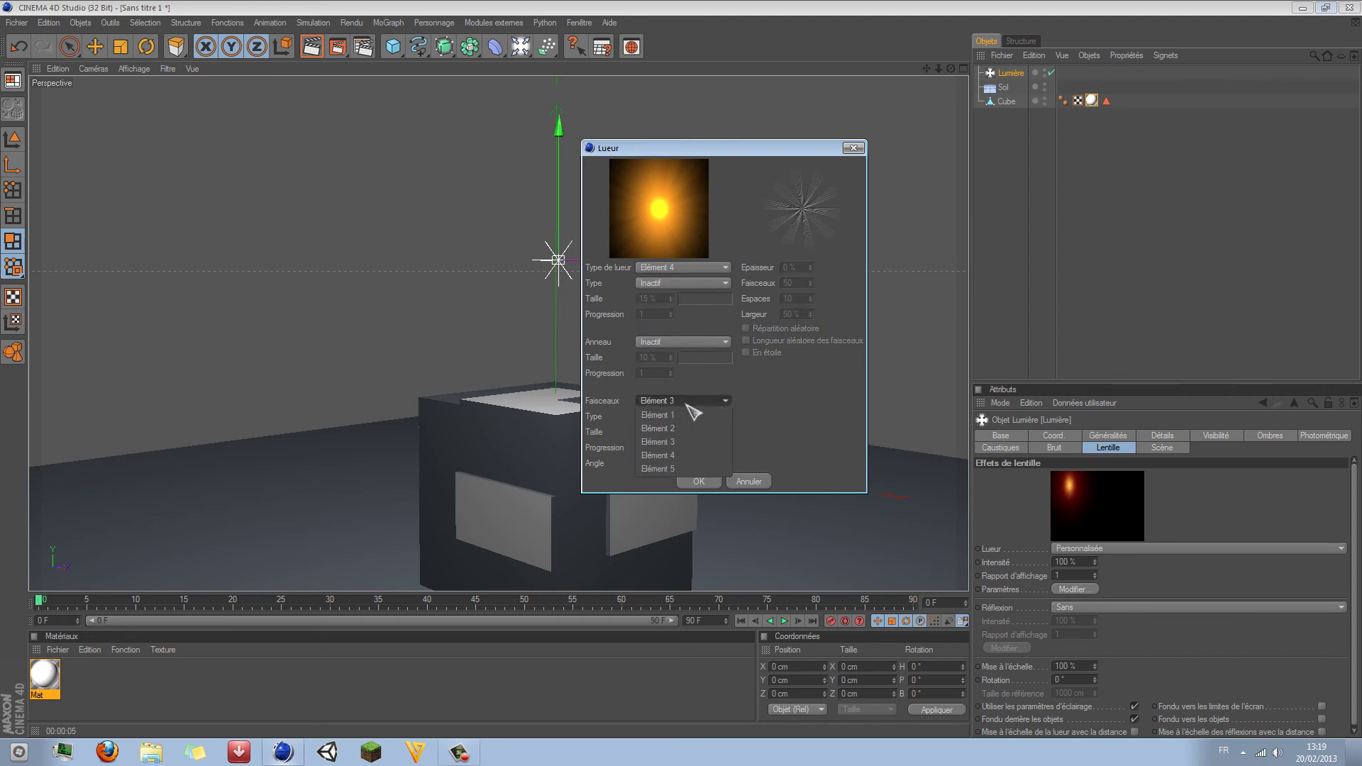
left_click(656, 416)
left_click_drag(671, 432, 635, 433)
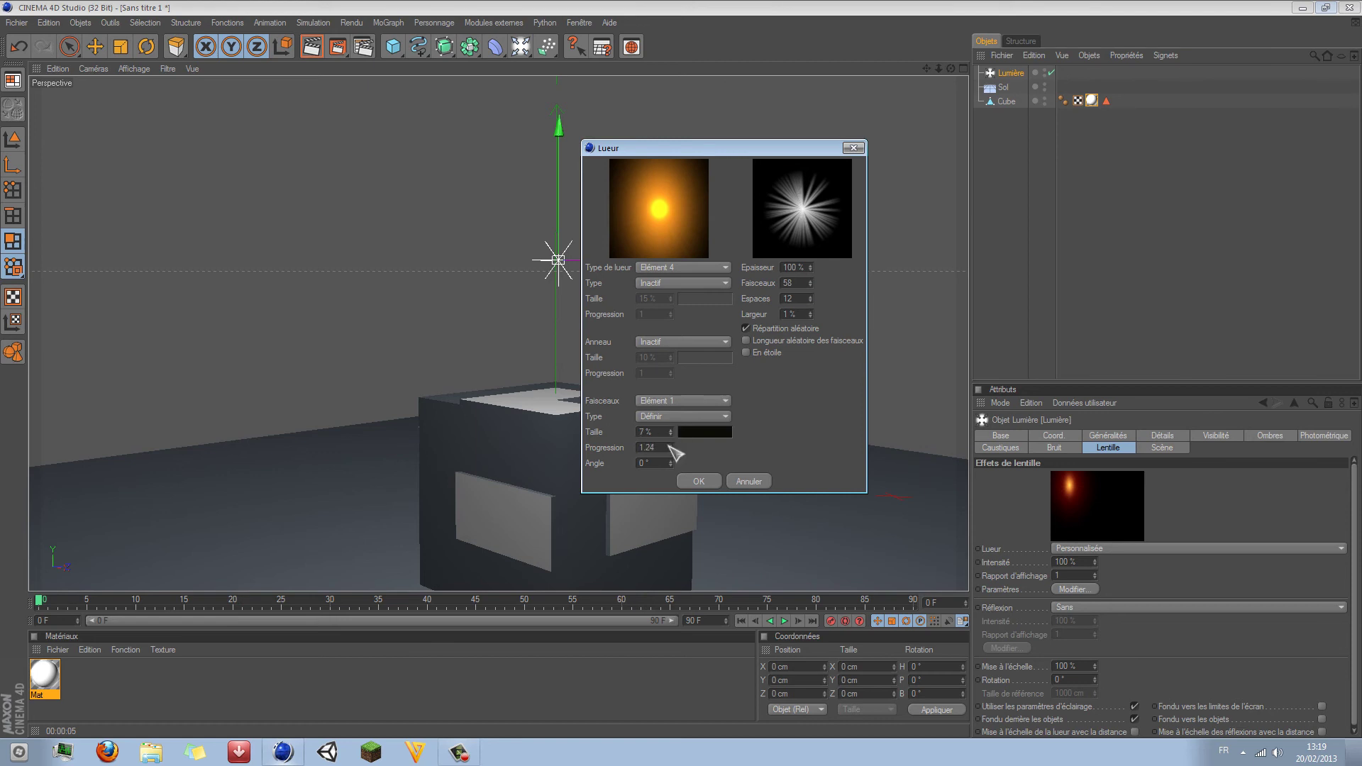
Step: Change the beam colour of Elément 1 to yellow (hue 60°) and close the glow parameters
left_click(706, 432)
left_click_drag(702, 433, 689, 408)
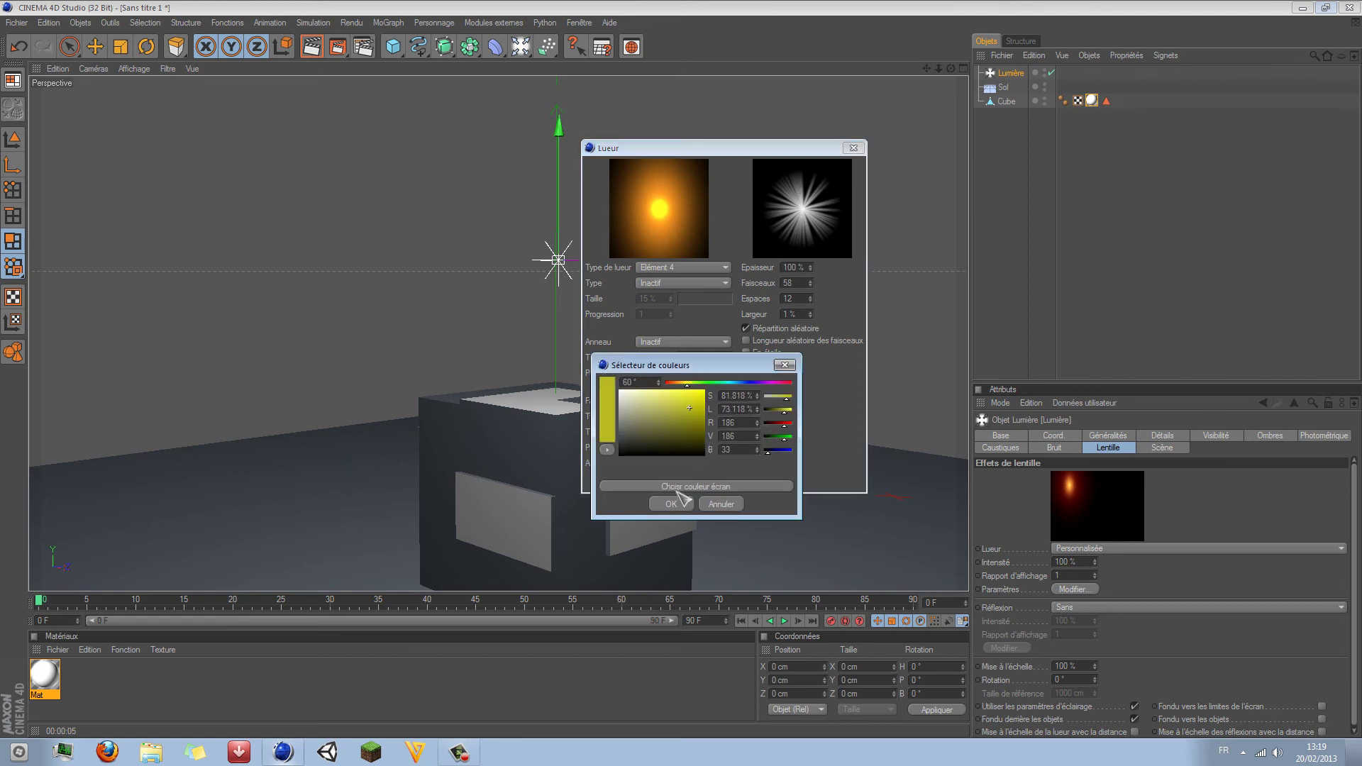
left_click(680, 501)
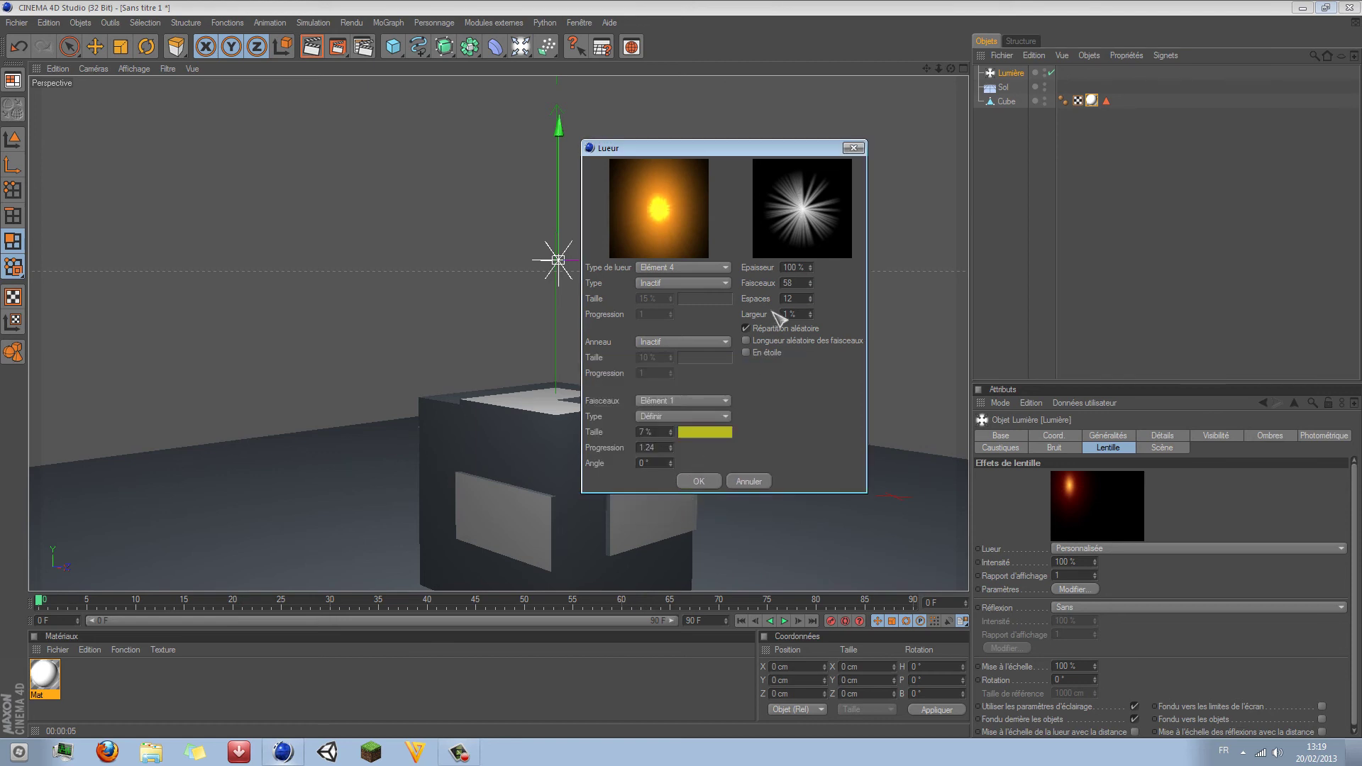
left_click(853, 148)
Step: Render the view with the Personnalisée glow and recheck its detailed parameters
left_click(311, 46)
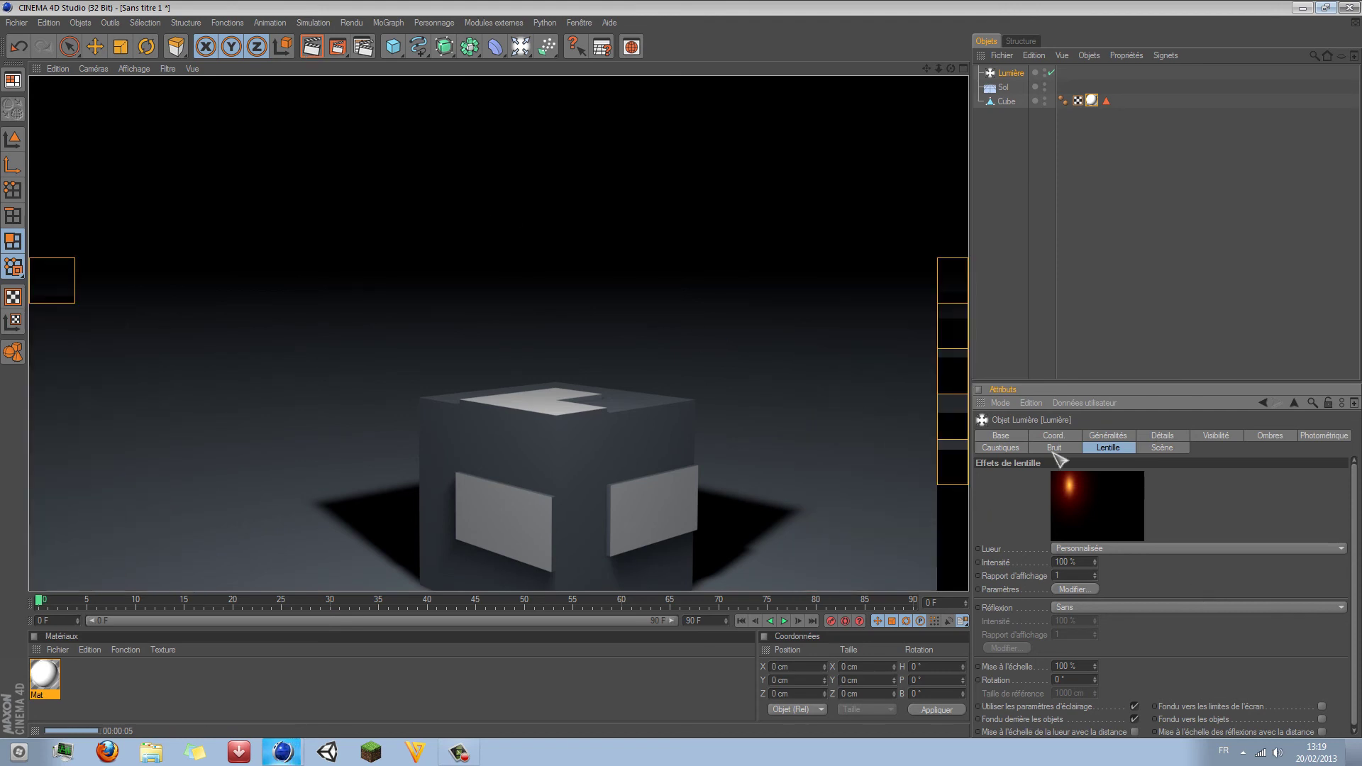
left_click(1183, 546)
left_click(1103, 256)
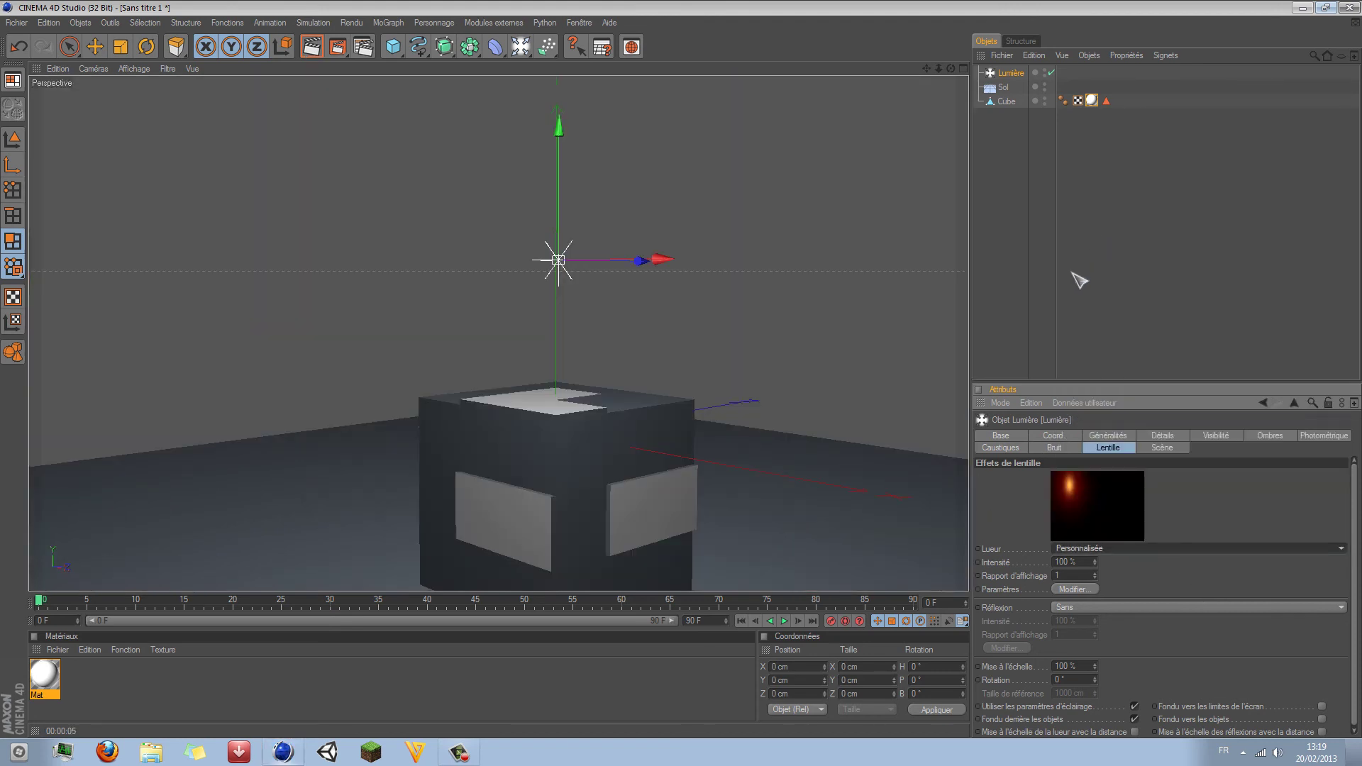
left_click(1090, 591)
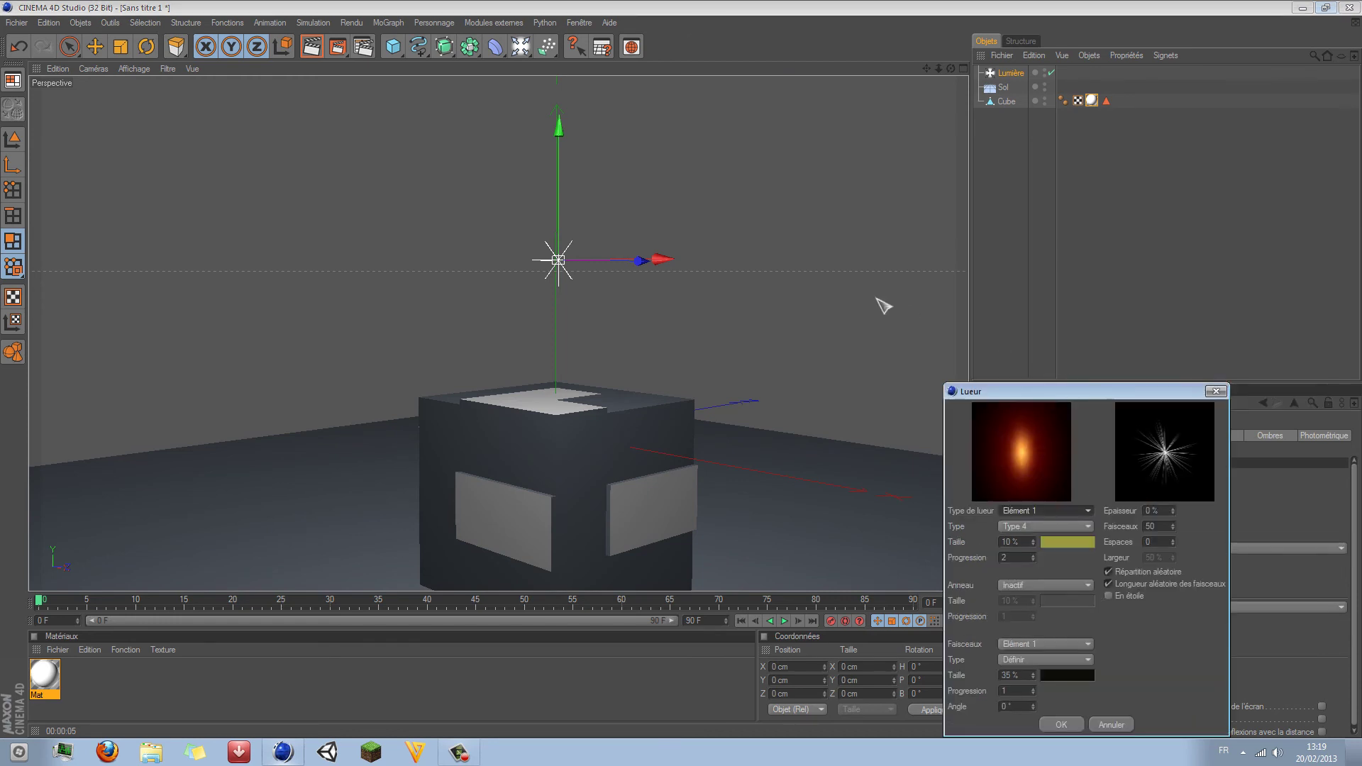
left_click_drag(1075, 392, 718, 215)
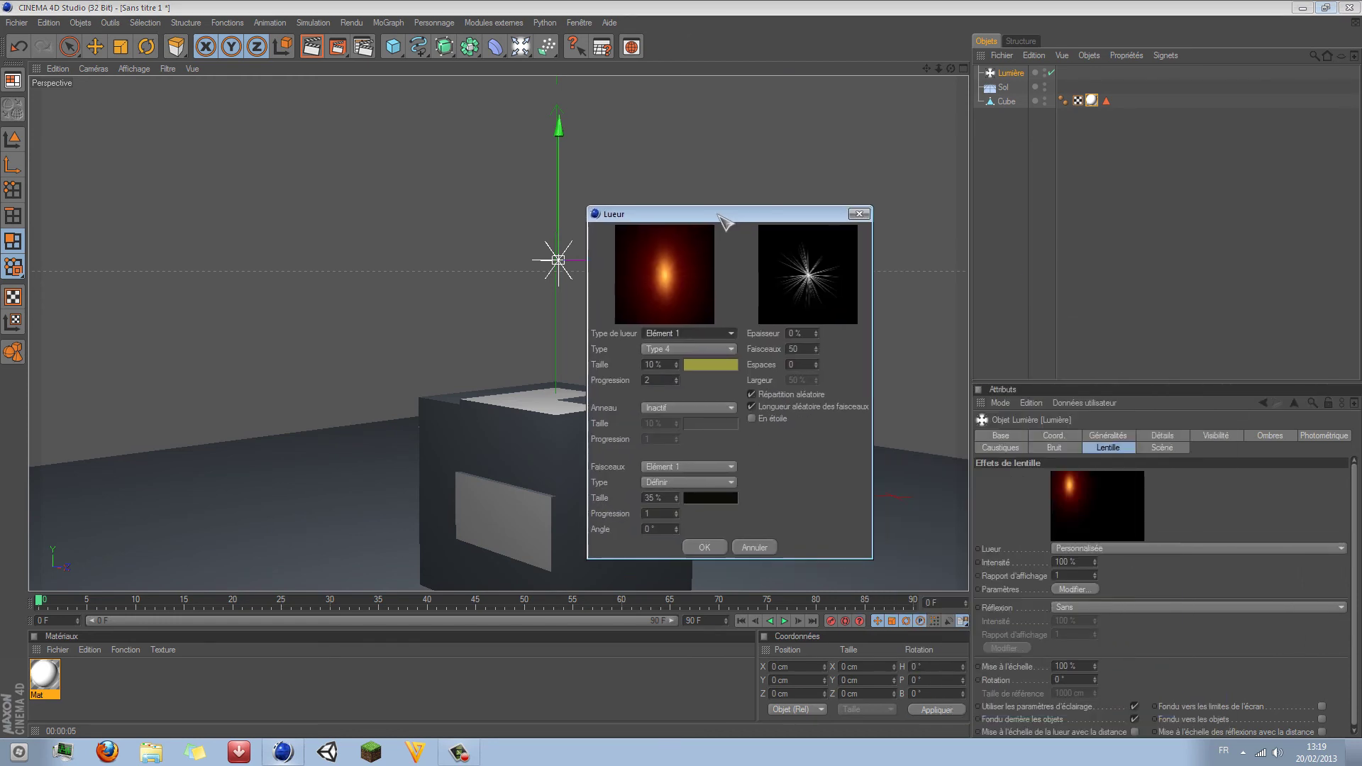
left_click(704, 546)
Step: Set the light's lens glow (Lueur) to Soleil 2 and render a rectangular region around the light
left_click(1127, 551)
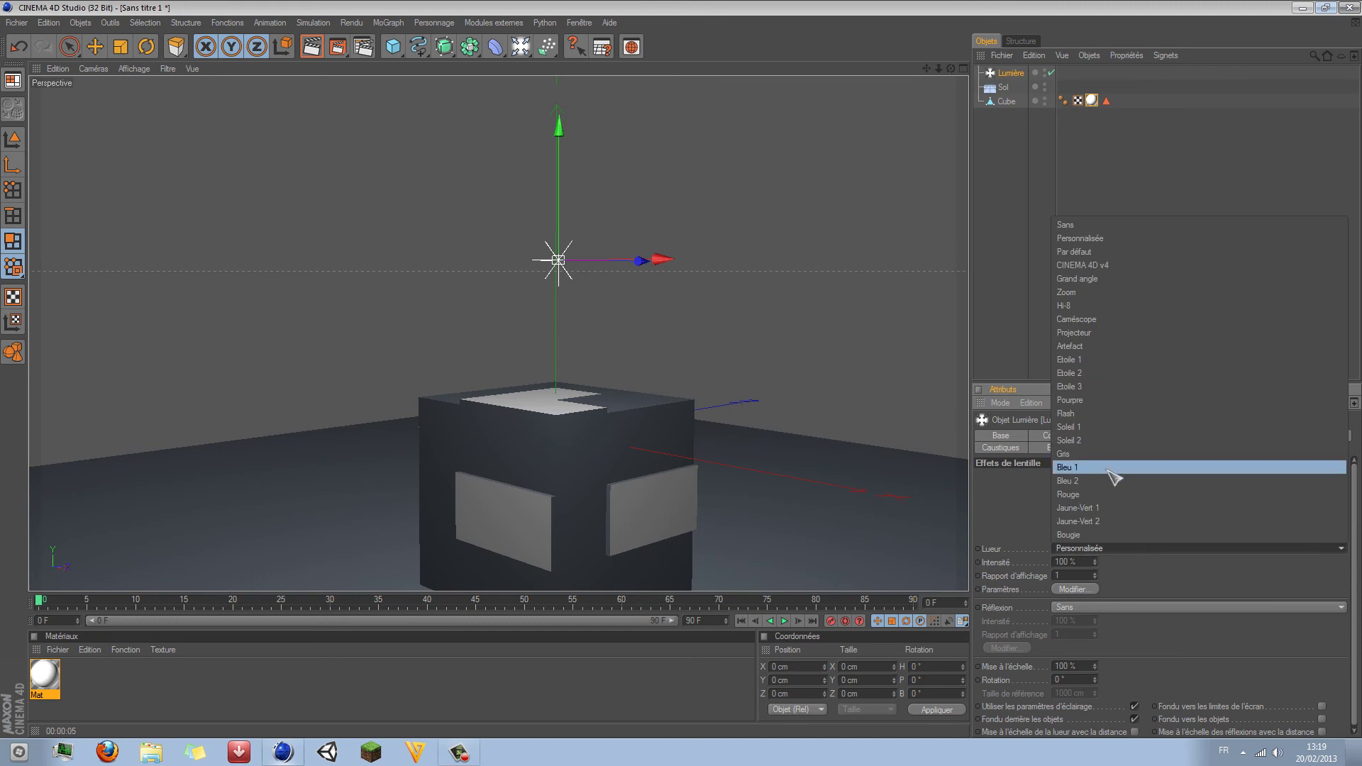
left_click(1078, 446)
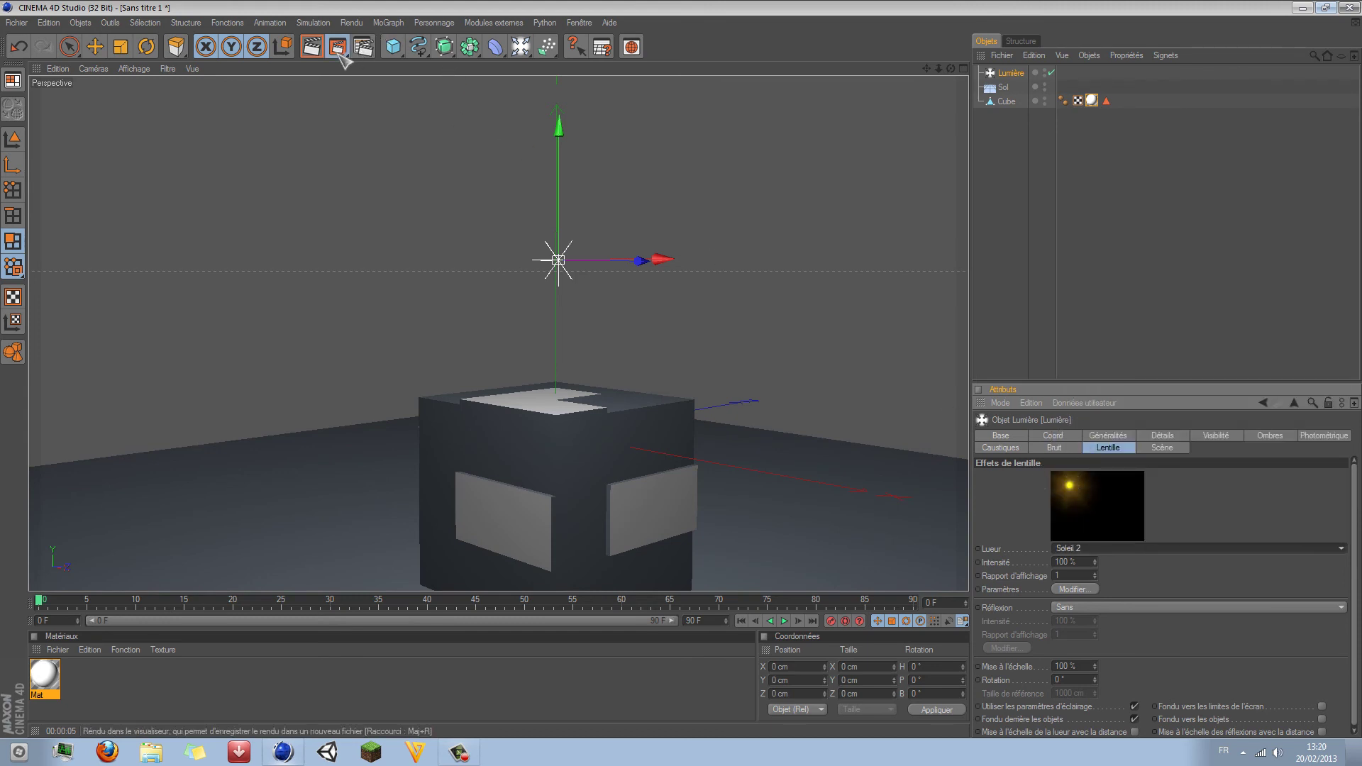
left_click_drag(340, 49, 386, 100)
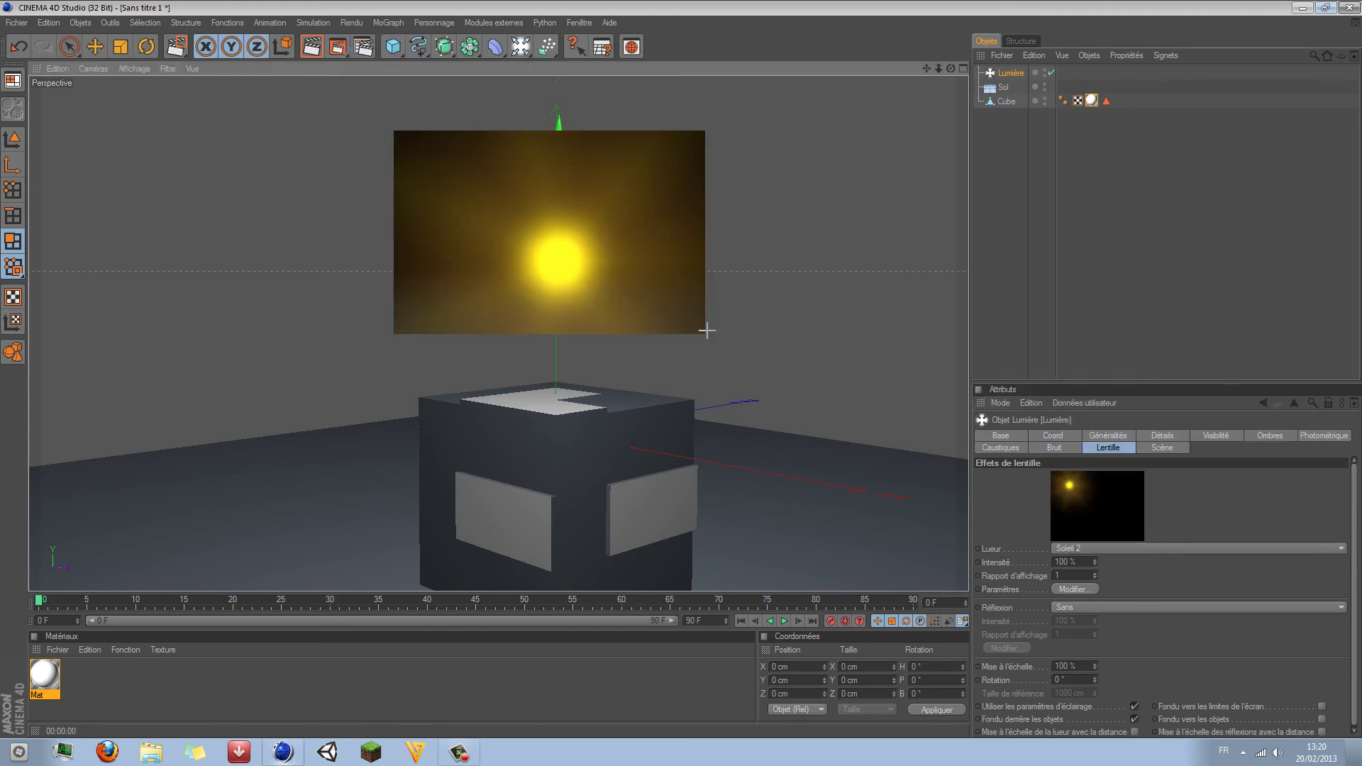
Step: Set the light's lens glow (Lueur) to Jaune-Vert 2 and render a rectangular region around the light
left_click(1085, 548)
left_click(1080, 525)
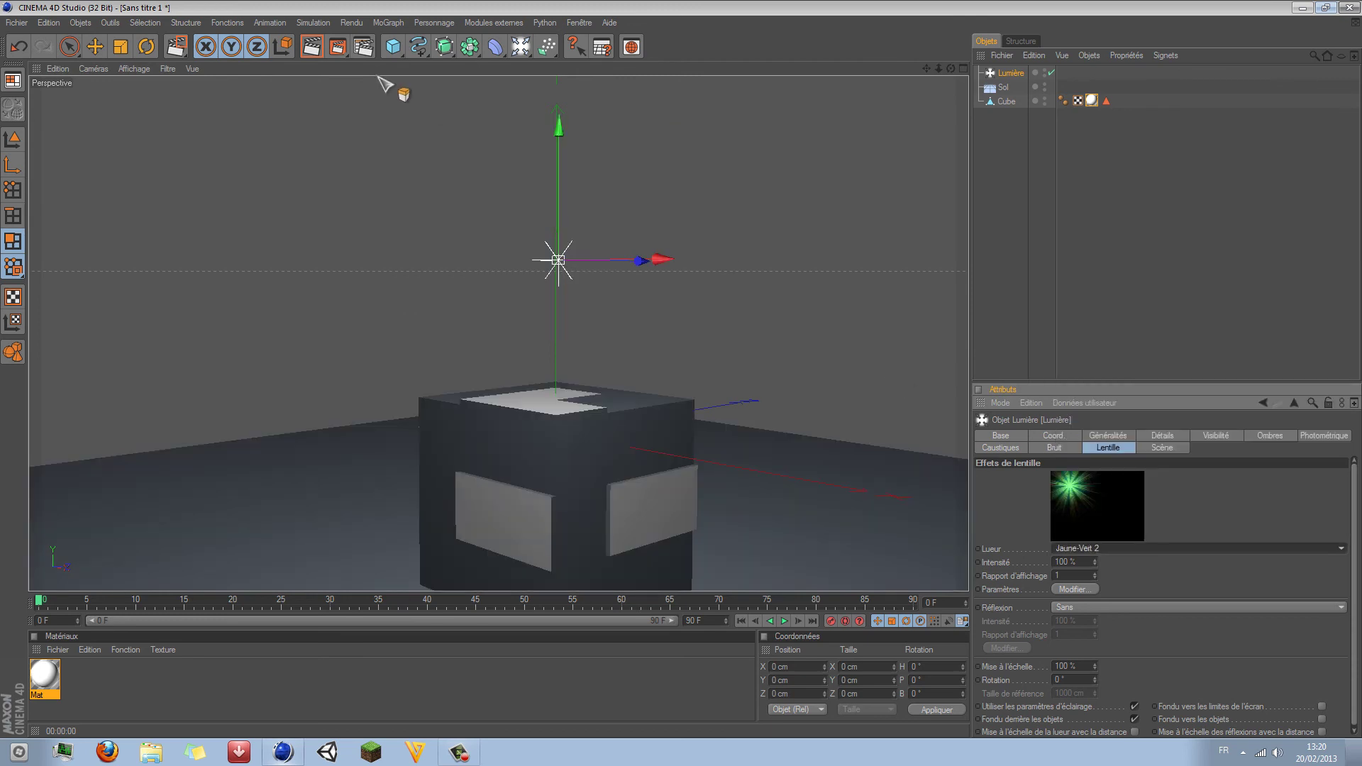
left_click_drag(362, 48, 407, 85)
left_click_drag(470, 200, 663, 315)
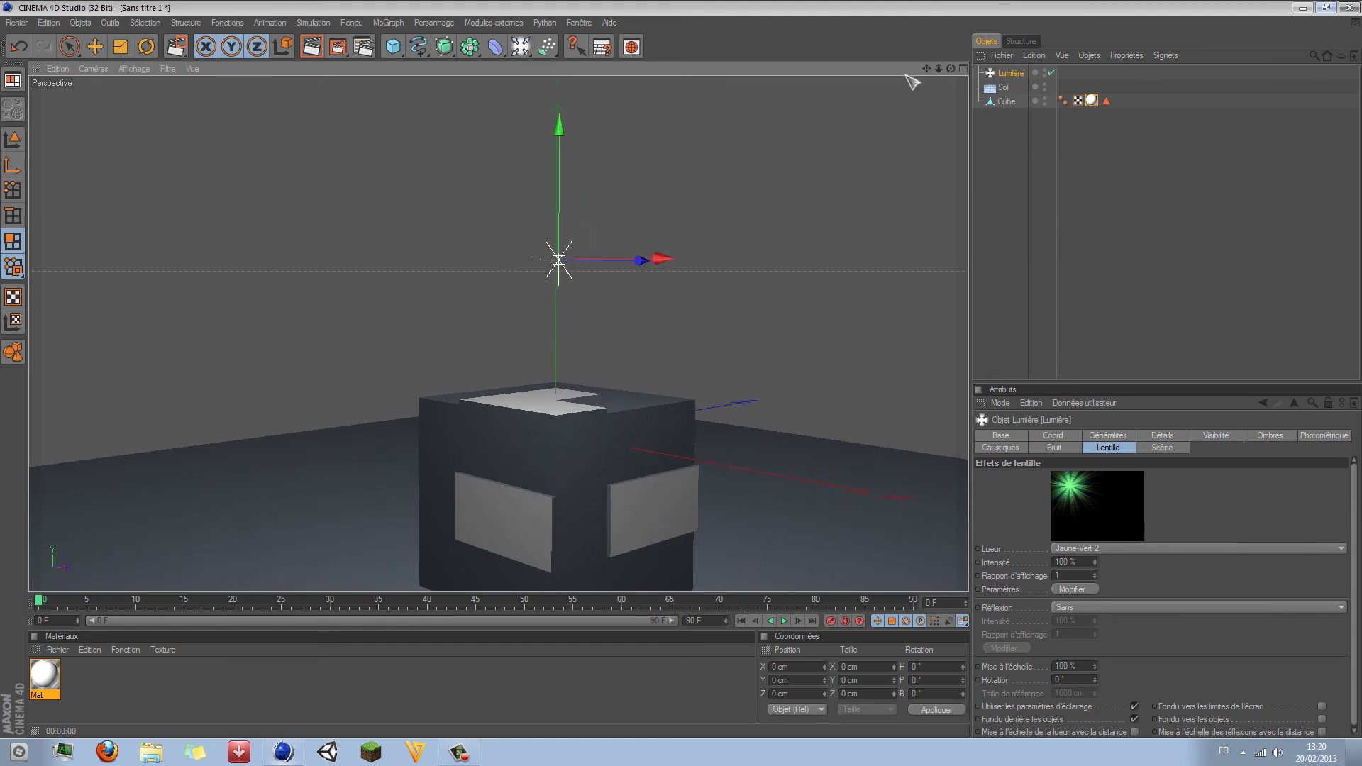
Step: Review the Sortie, Enregistrer and Multi-passes pages of the render settings, including the output frame range
left_click(362, 46)
left_click(1071, 169)
left_click(363, 46)
left_click(596, 208)
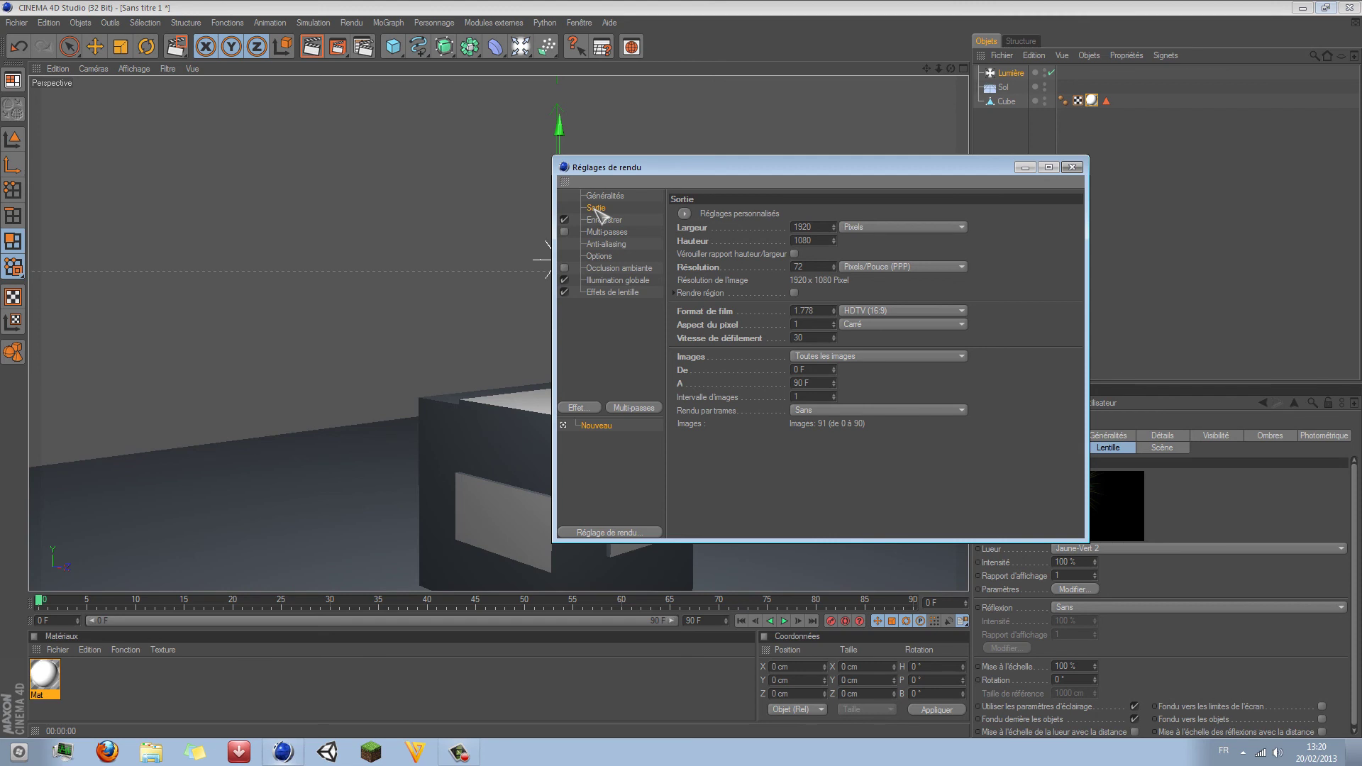
left_click(607, 220)
left_click(616, 242)
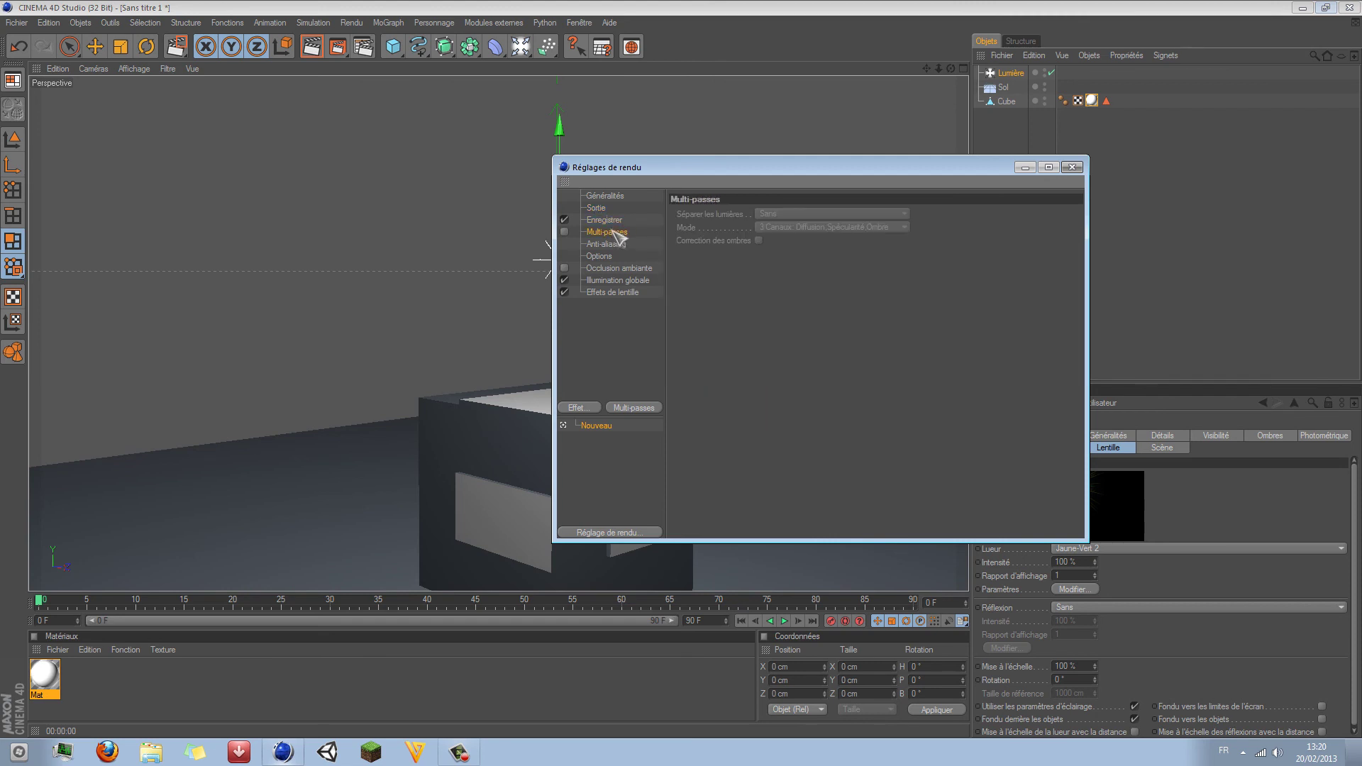
left_click(608, 210)
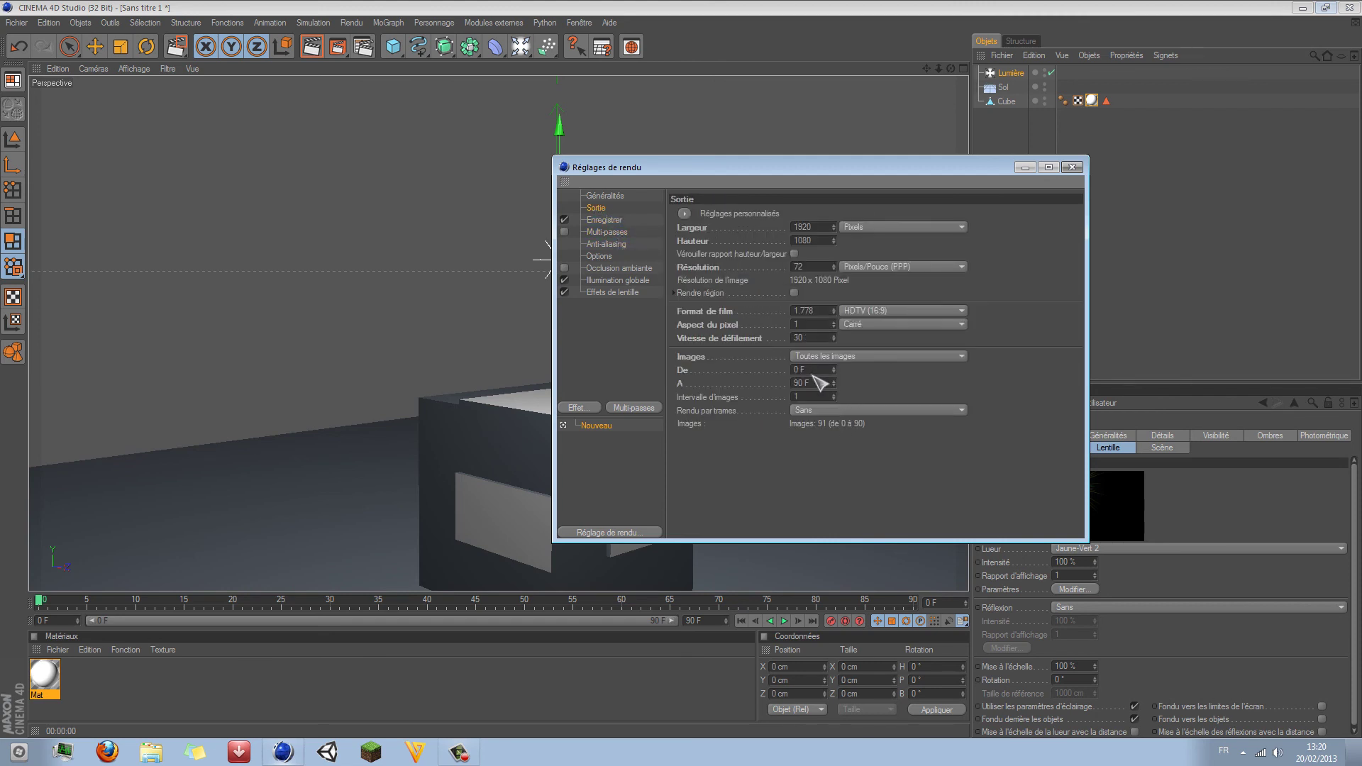
left_click(1072, 169)
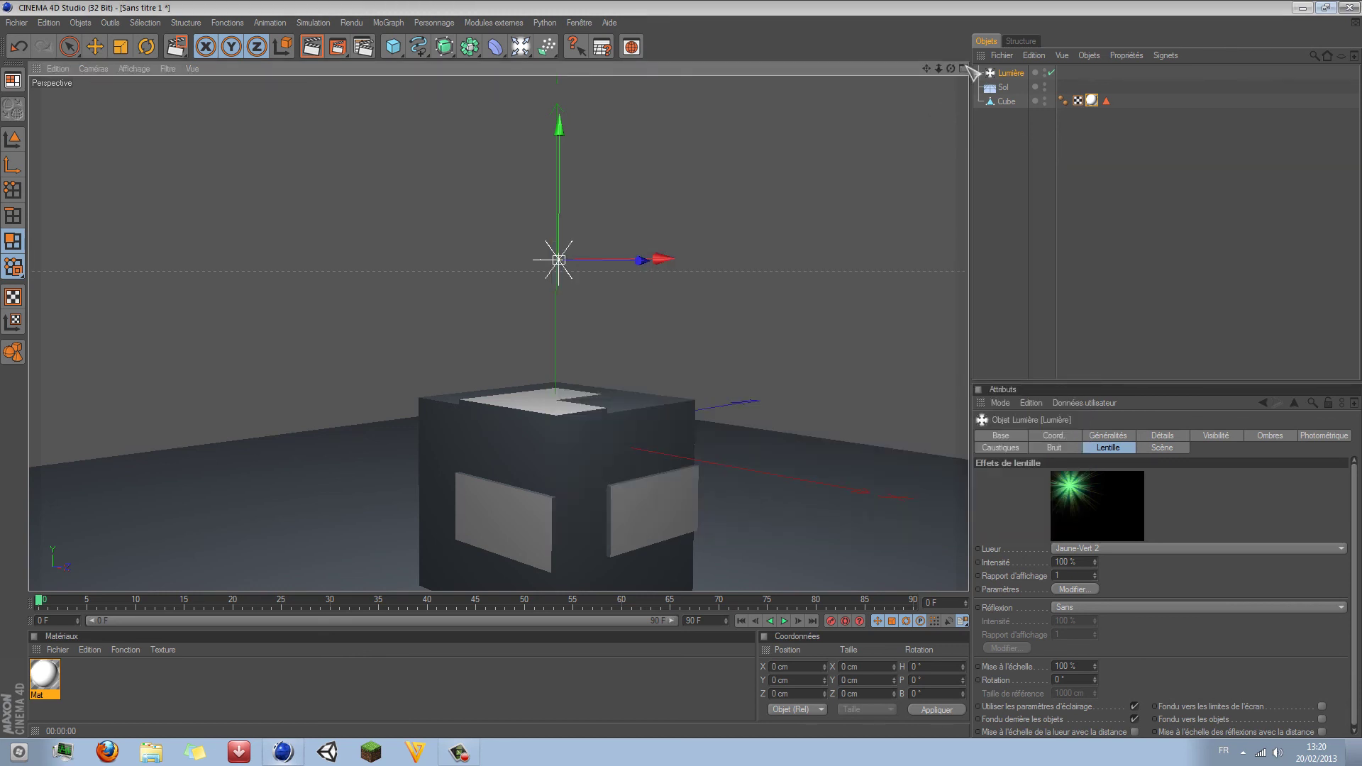
Step: Try extruding the cube's selected polygons inward as an animation test, and undo the extrusion
left_click_drag(950, 70, 951, 99)
left_click(1005, 102)
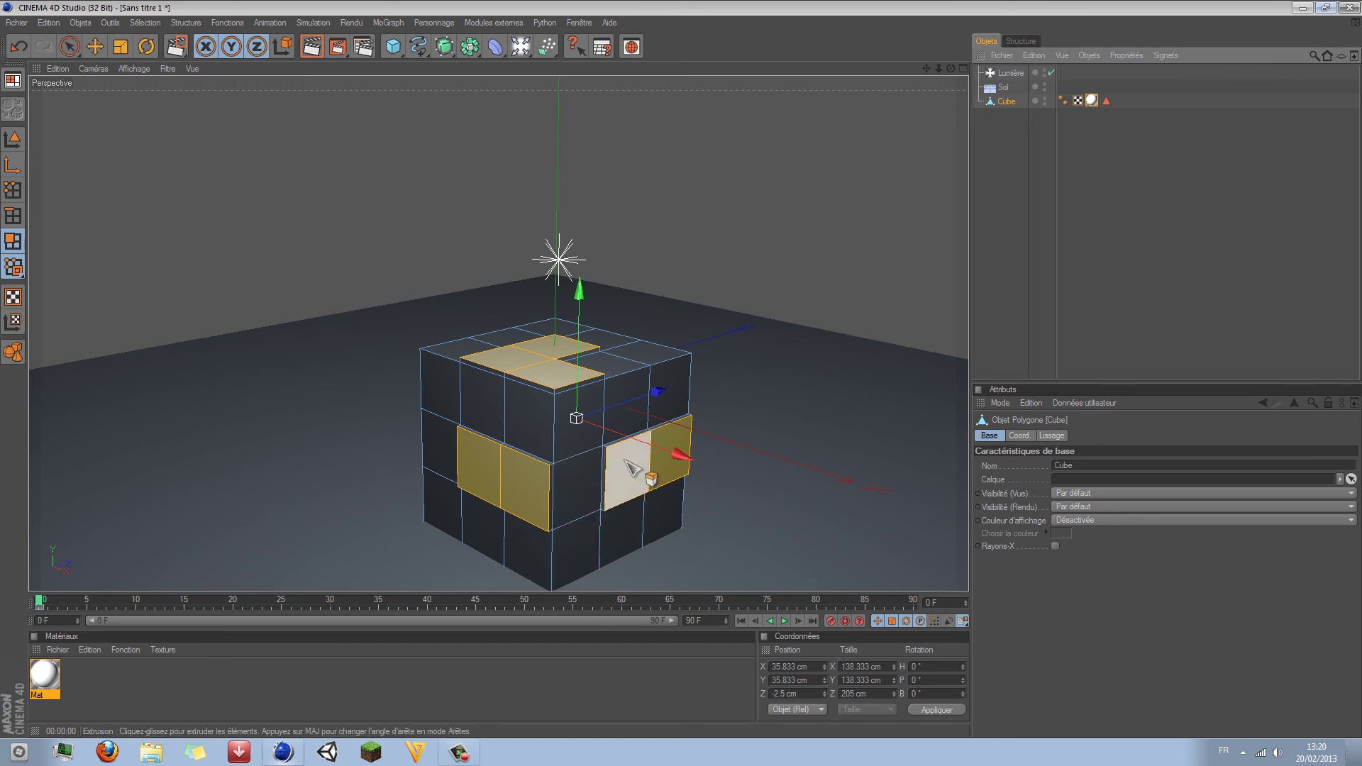
left_click_drag(627, 468, 675, 418)
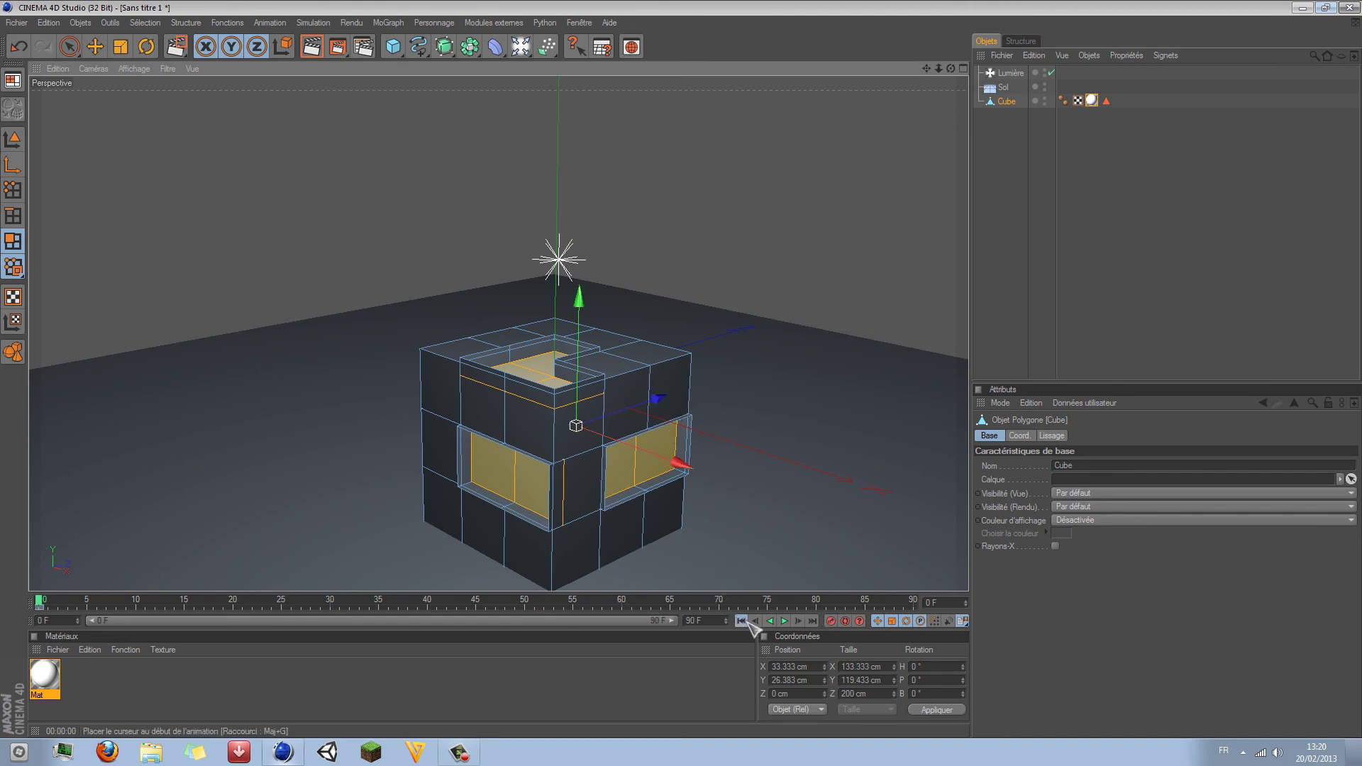
left_click(784, 620)
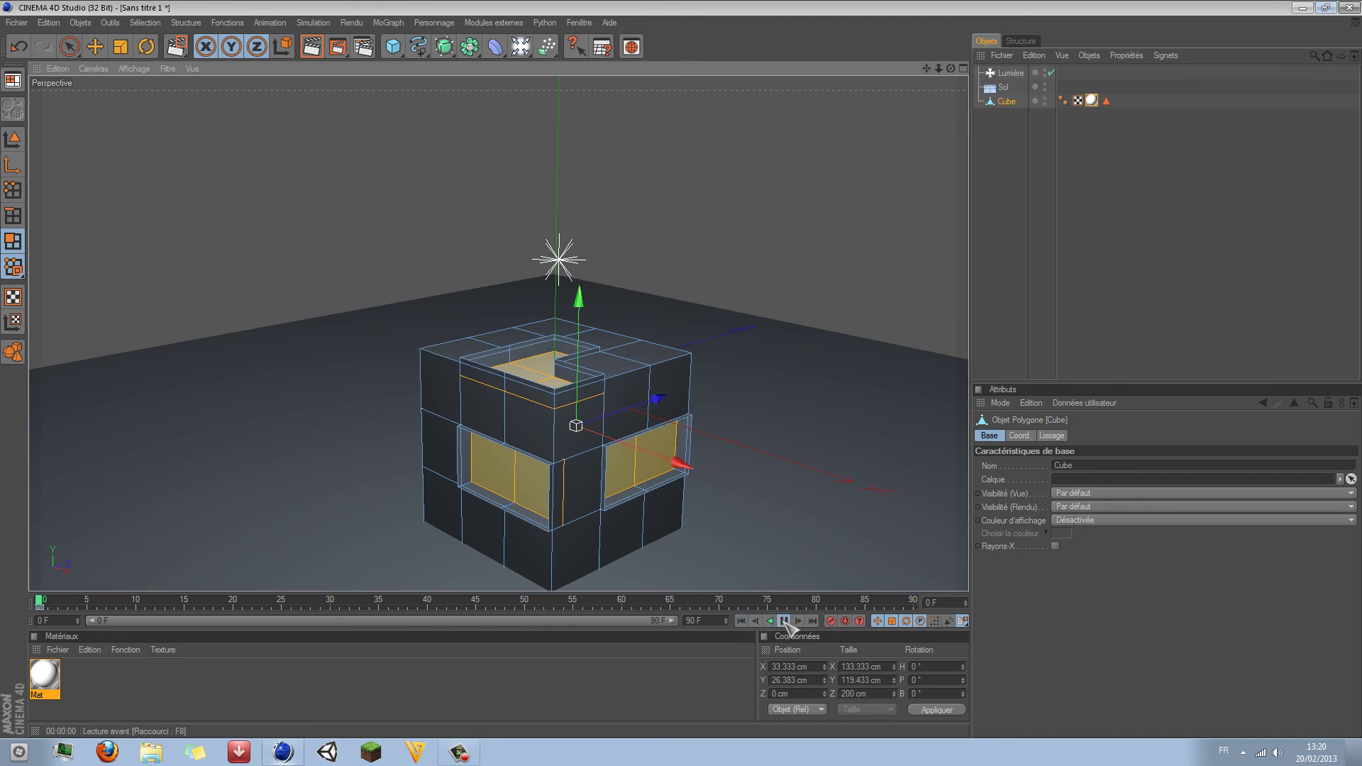
left_click(742, 621)
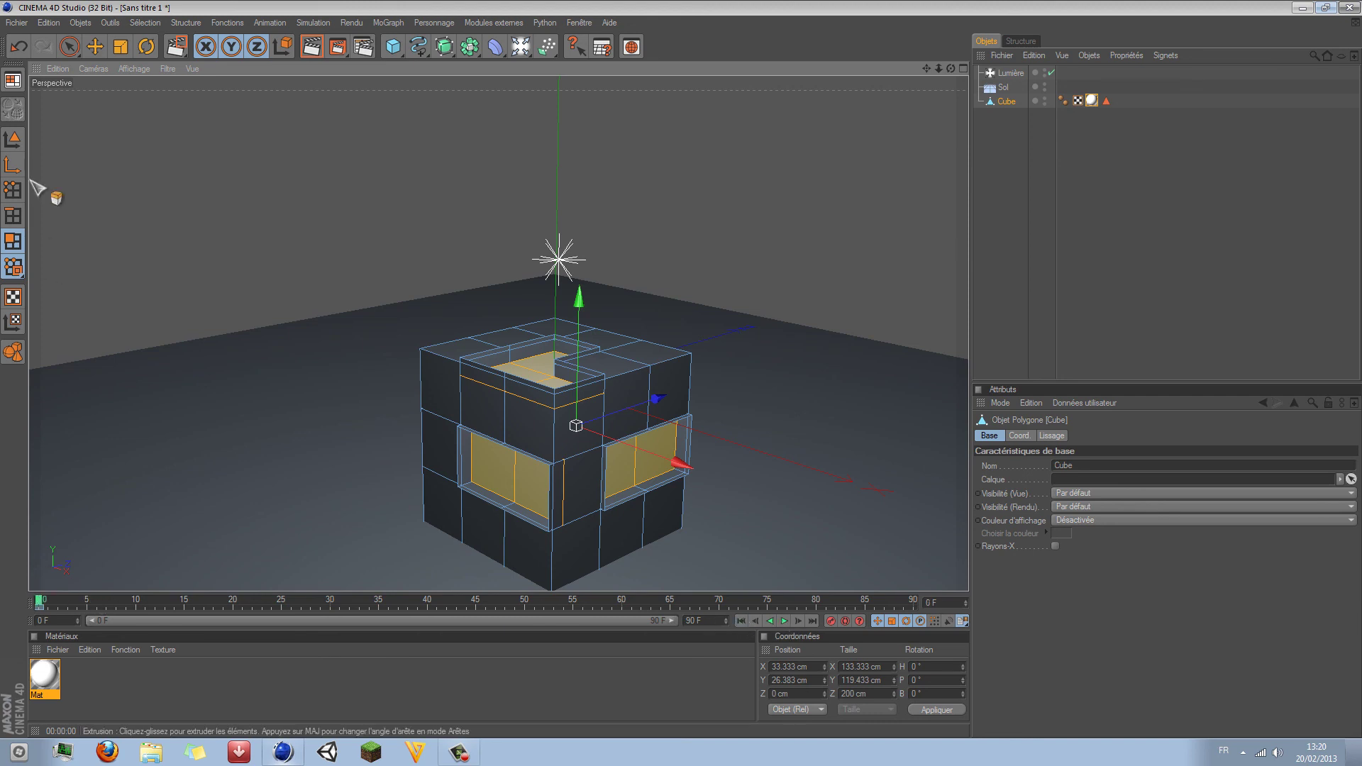
left_click(19, 46)
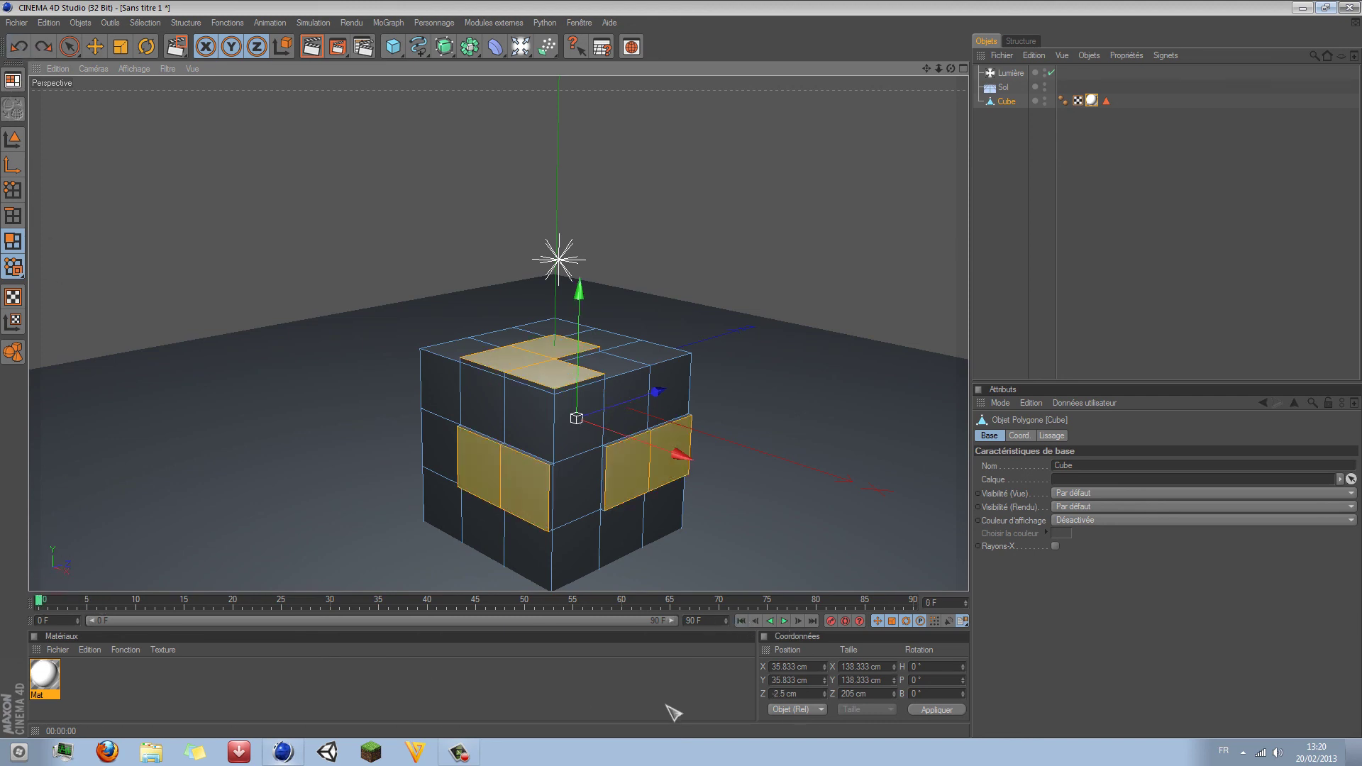
Step: Record keyframes for the cube at frames 0 and 25, displace its selected polygons at frame 25, and check playback
left_click(834, 622)
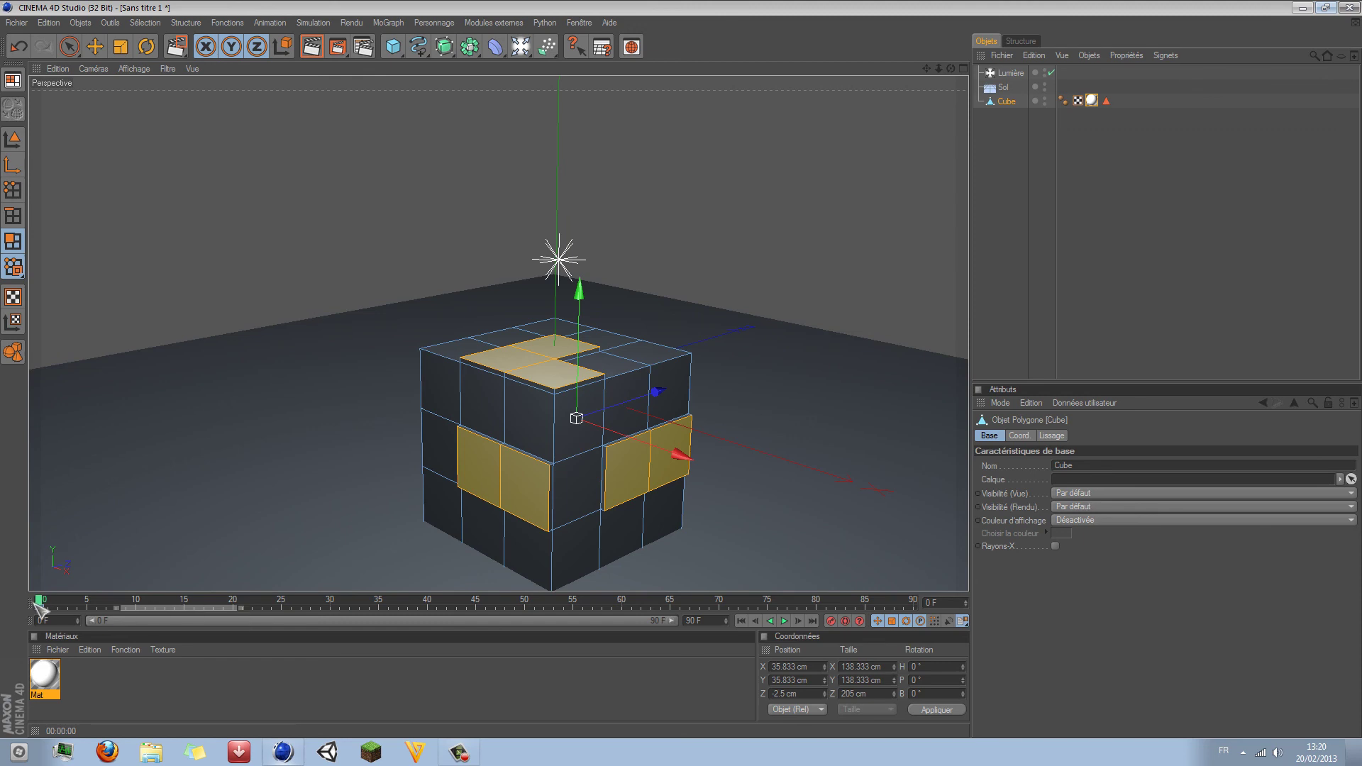
left_click_drag(50, 603, 281, 606)
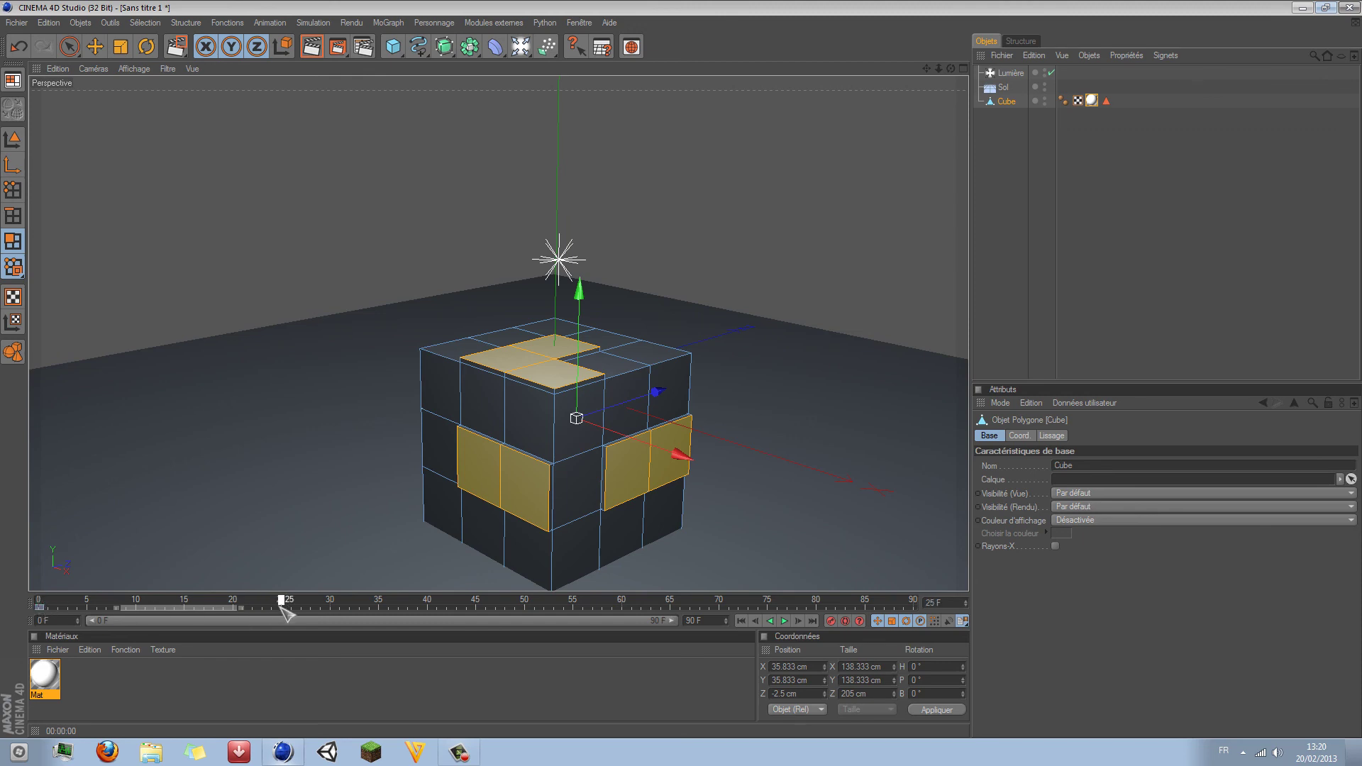
left_click(831, 621)
left_click(19, 46)
key("d")
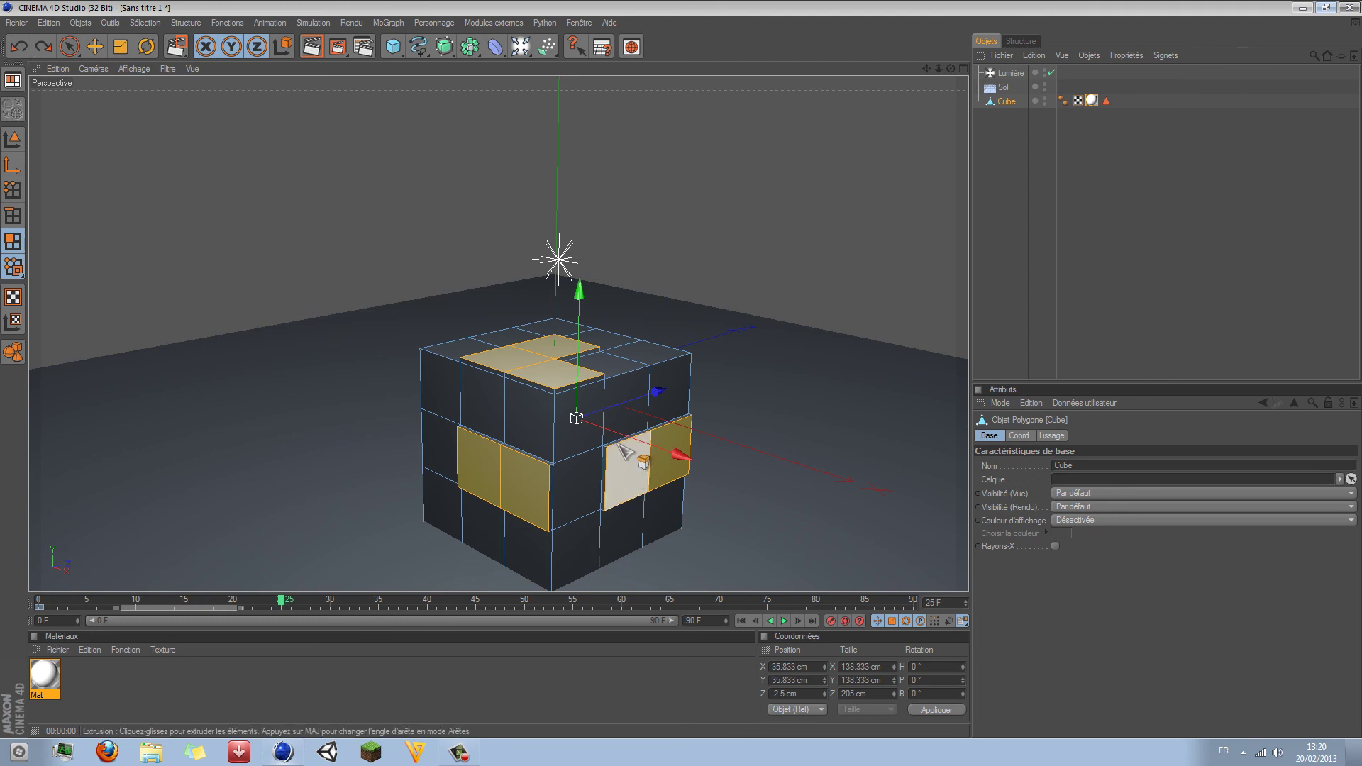
left_click_drag(624, 452, 589, 432)
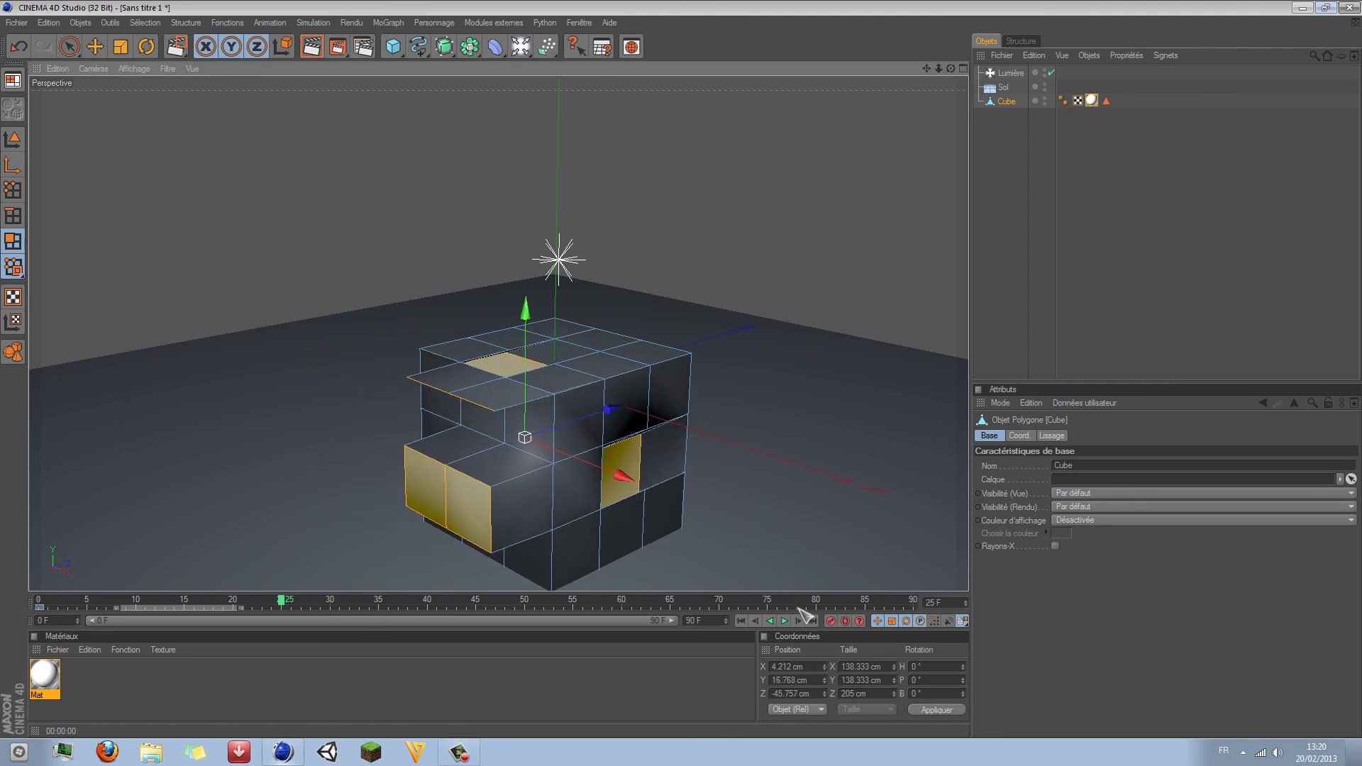
left_click(741, 620)
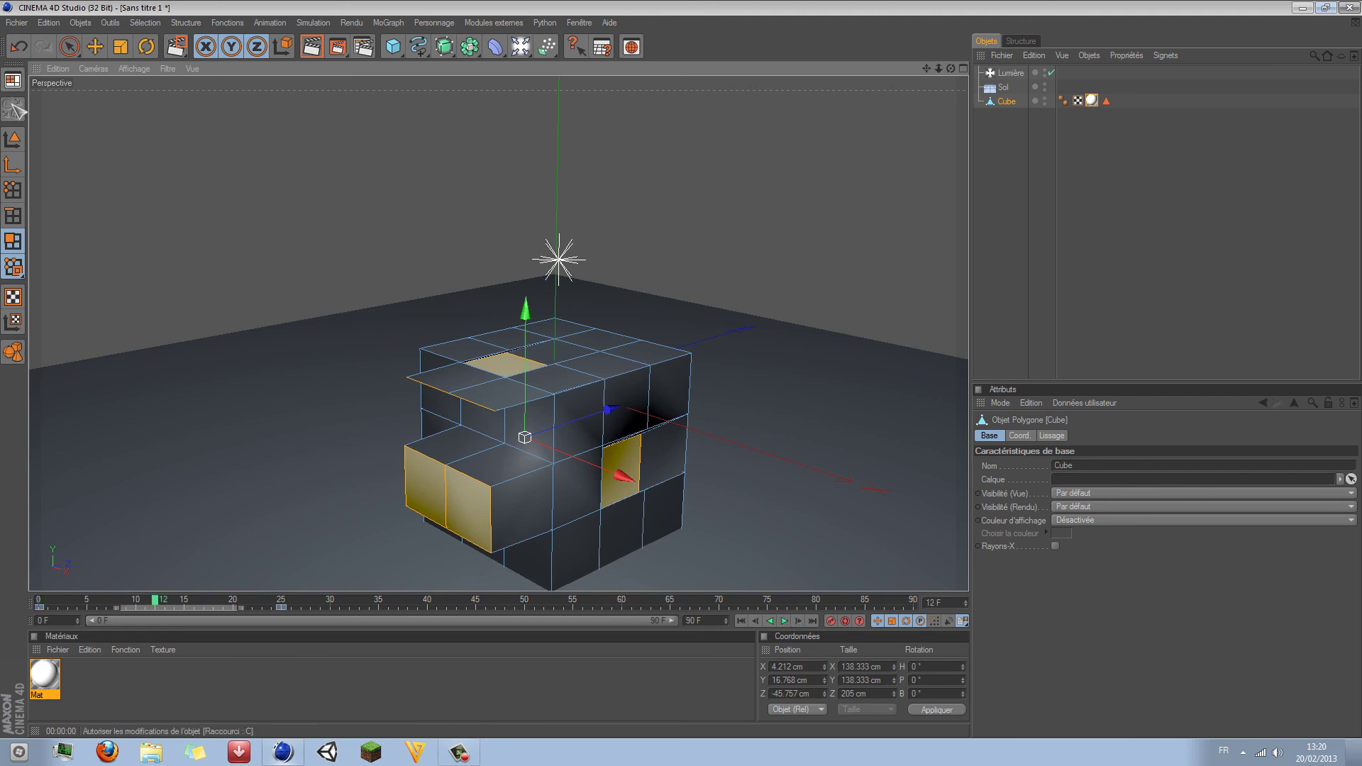
Step: Switch to object mode with the Move tool and clear the cube's existing keyframes, leaving a key at frame 0
left_click(13, 138)
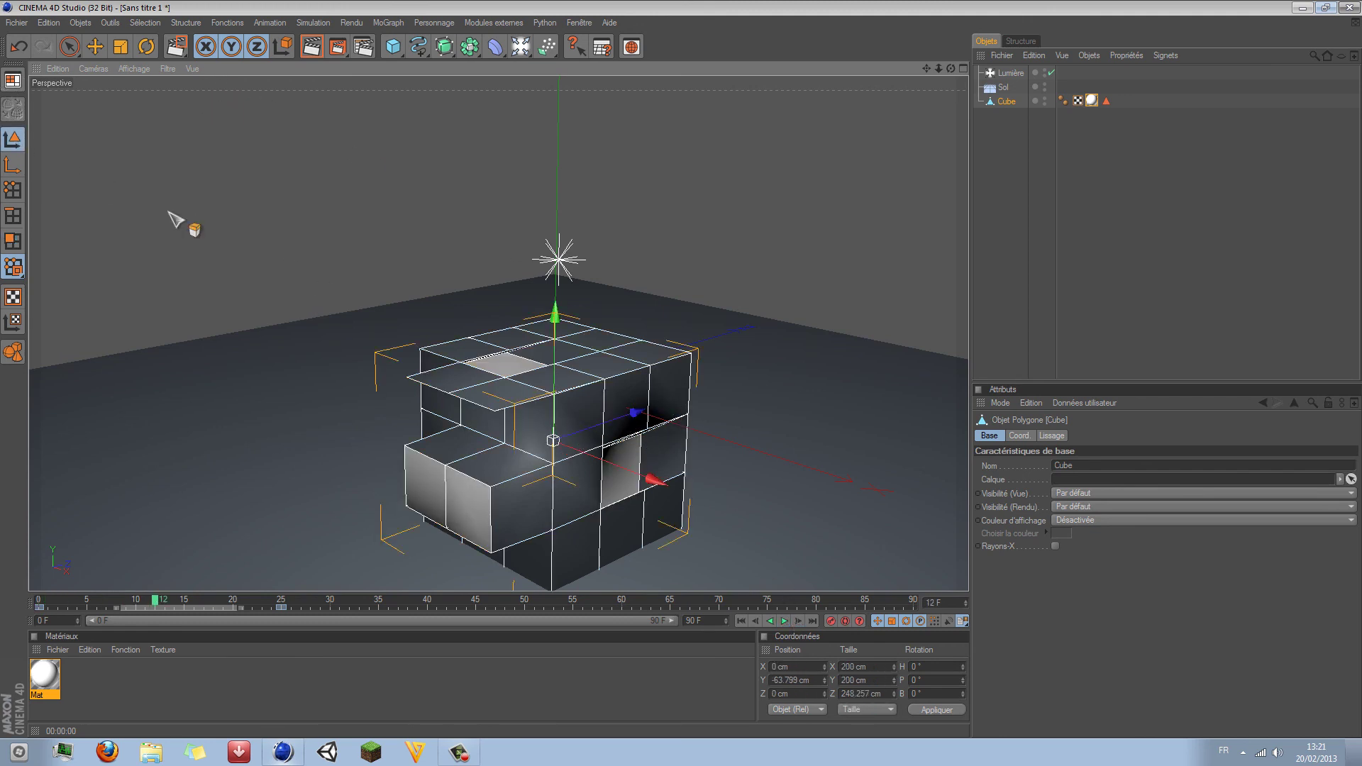
key("e")
left_click(741, 621)
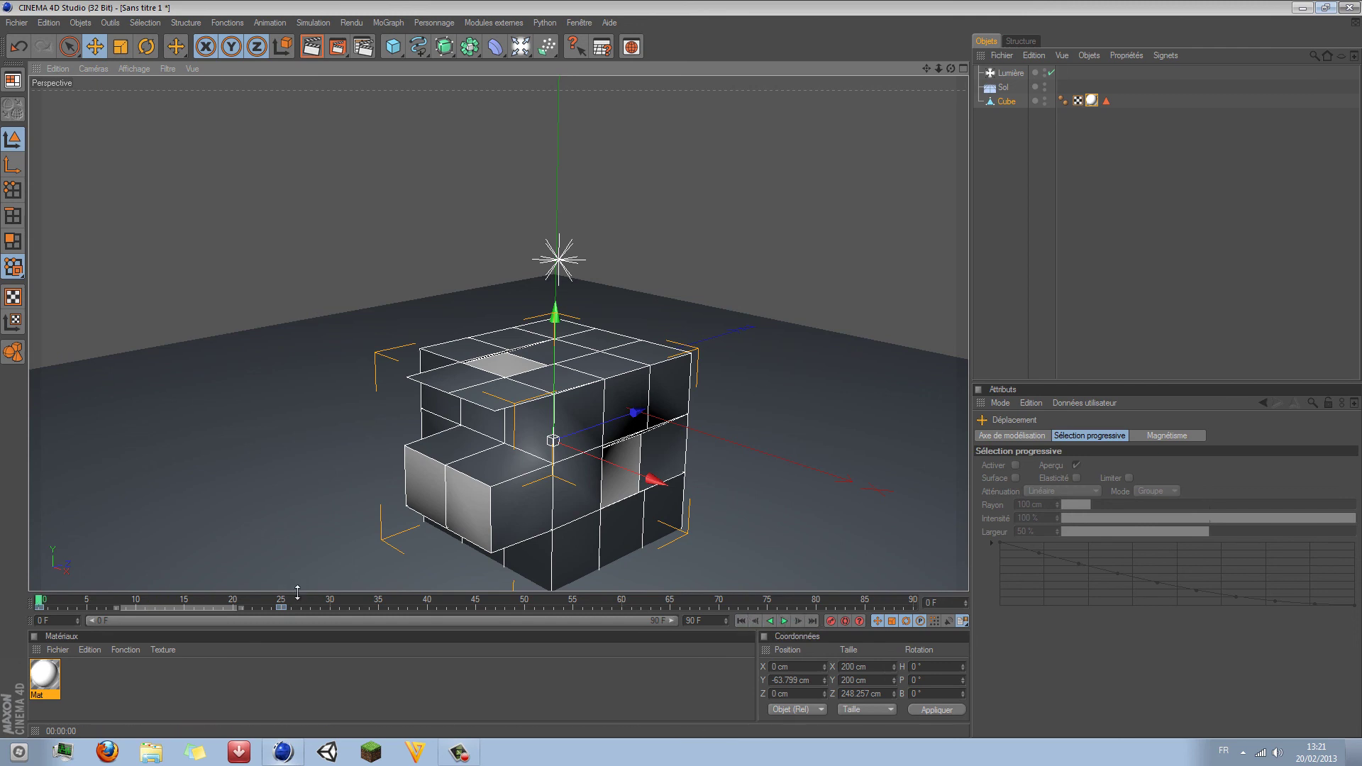
left_click_drag(318, 610, 41, 620)
key("Delete")
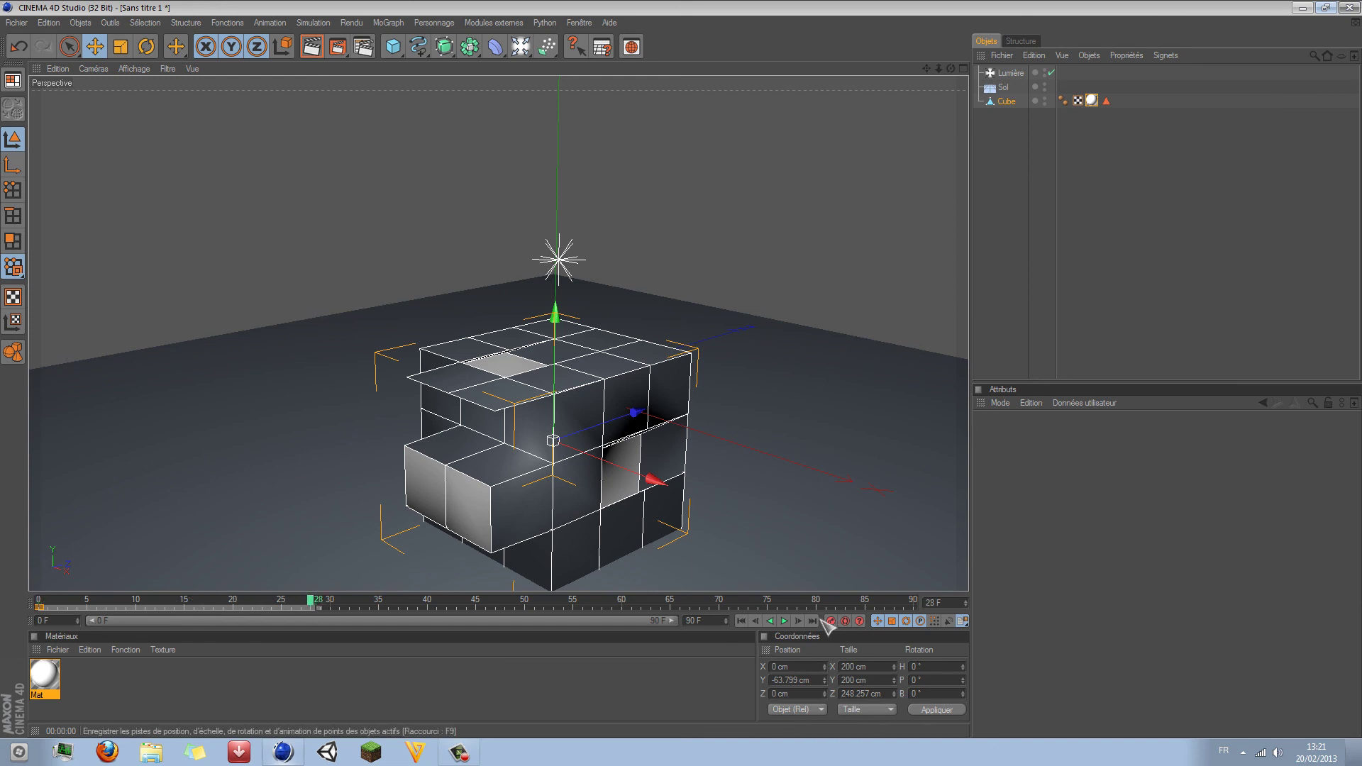
Step: Keyframe the cube at Z about 168 cm on frame 28 and X about -142 cm on frame 48, and play the animation
left_click_drag(633, 411, 730, 379)
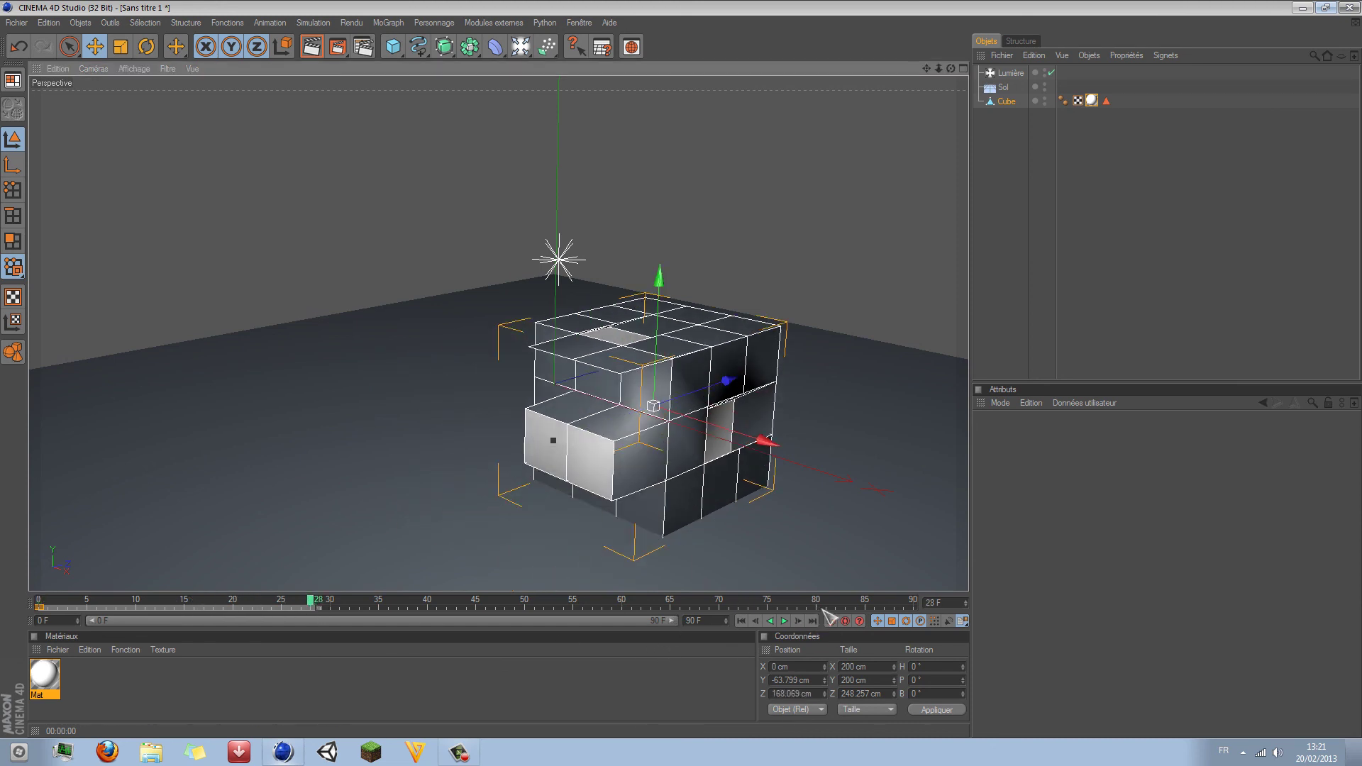
left_click_drag(764, 440, 640, 402)
left_click_drag(396, 594, 396, 599)
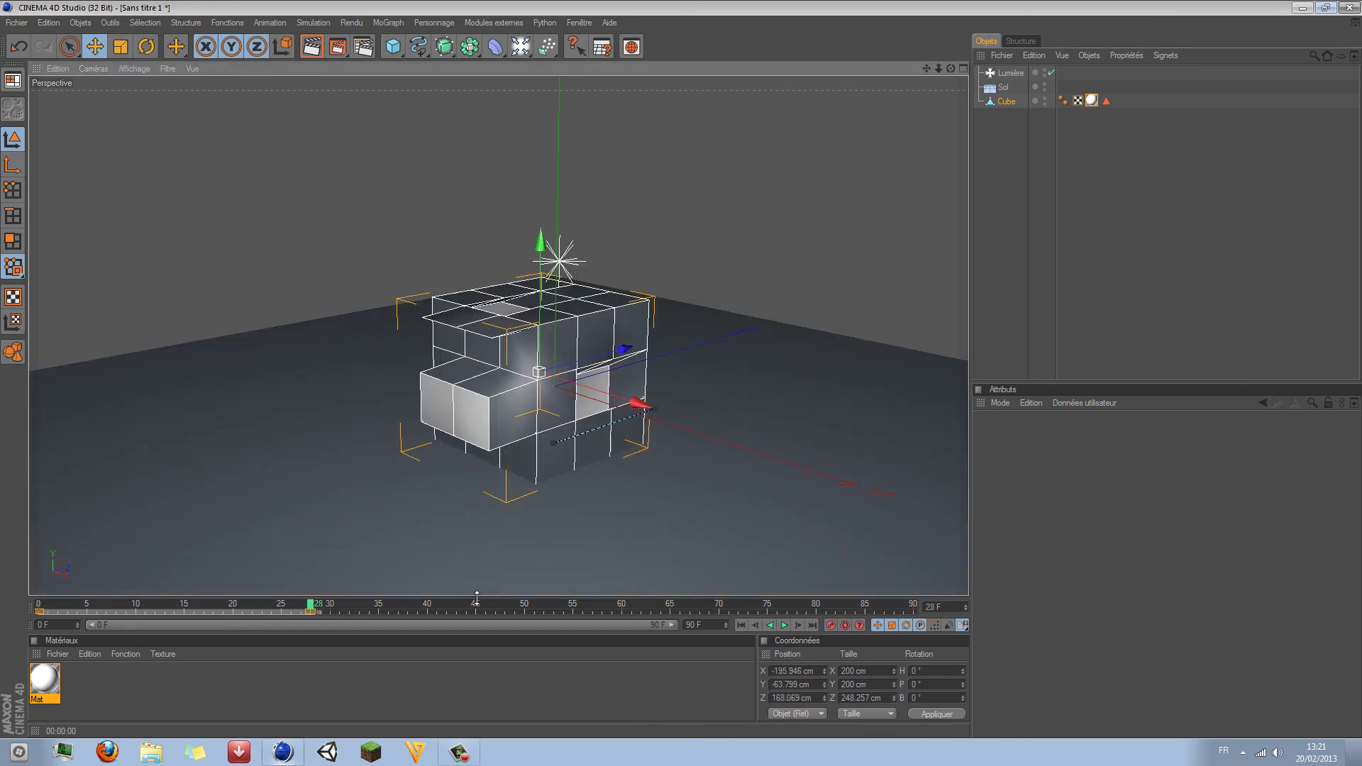
left_click(504, 601)
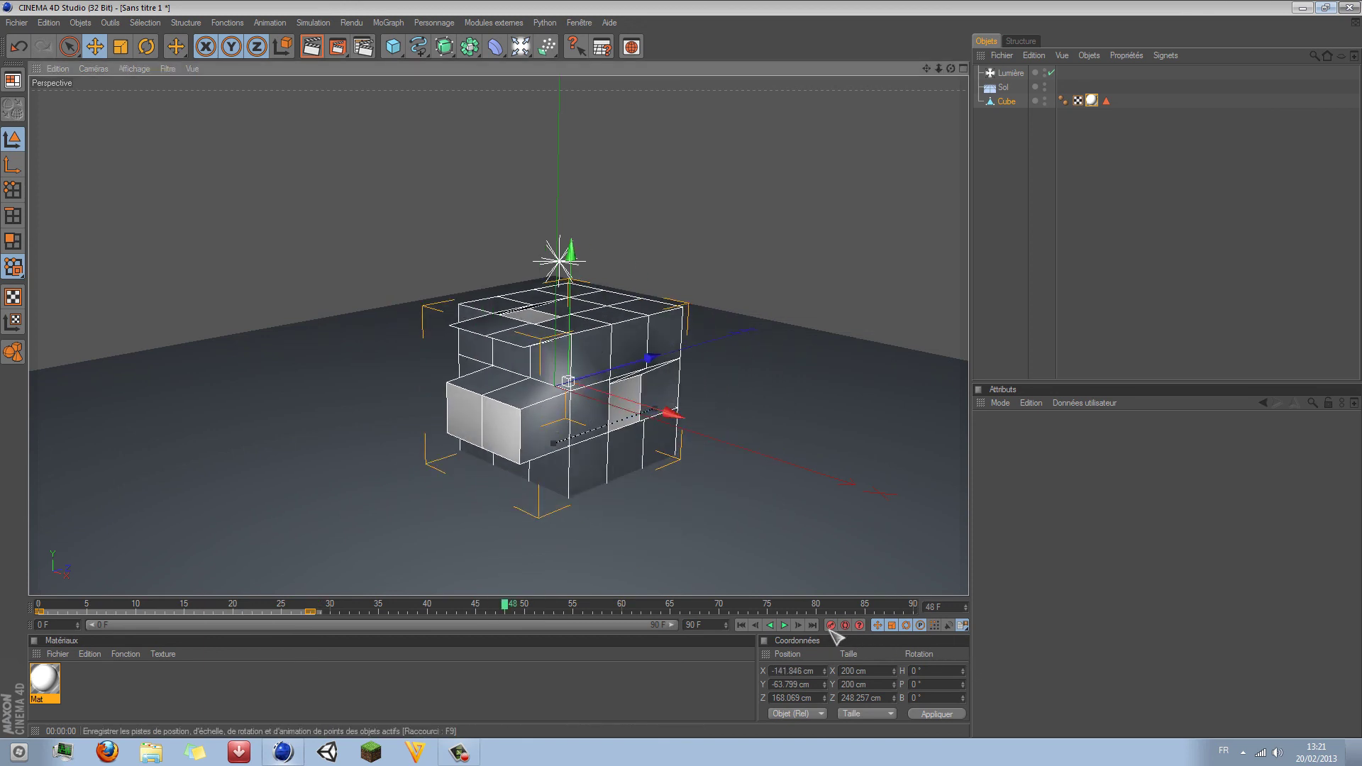
left_click(783, 625)
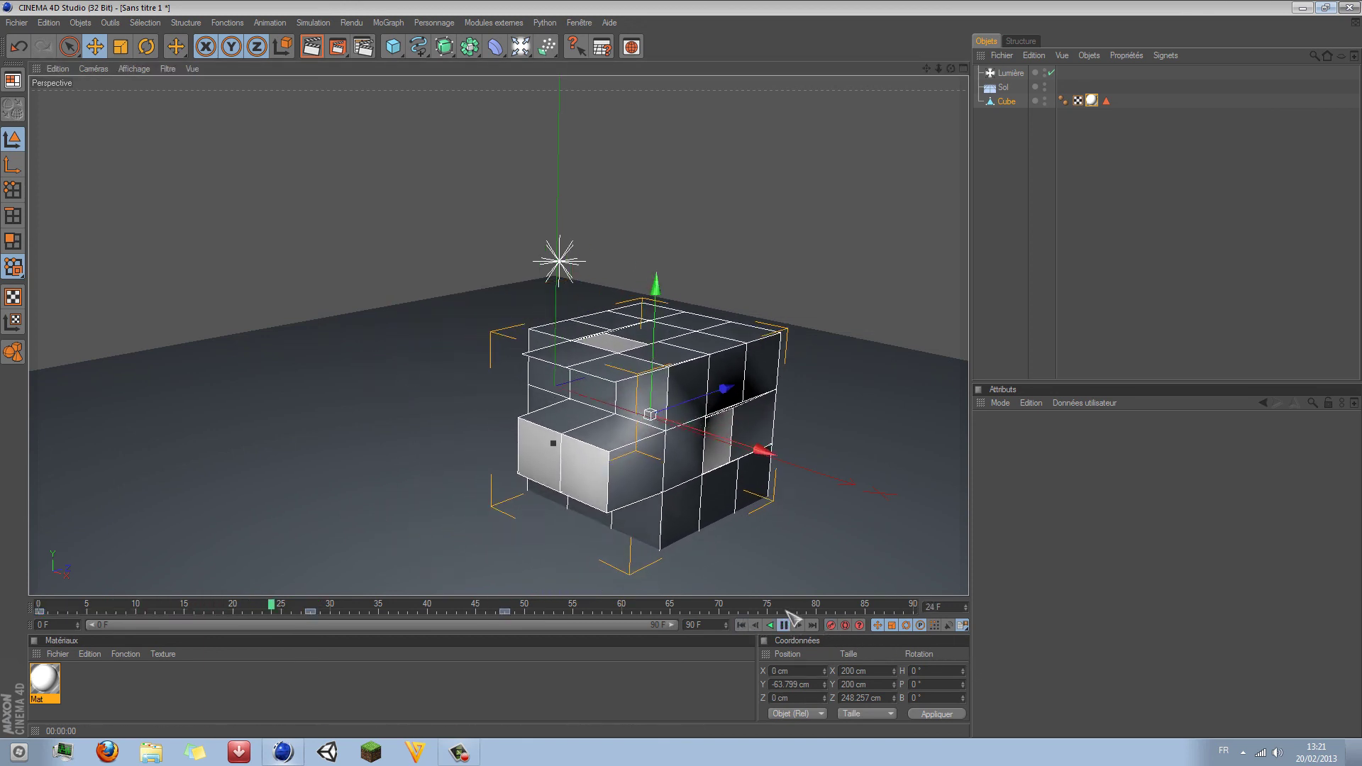
left_click(742, 625)
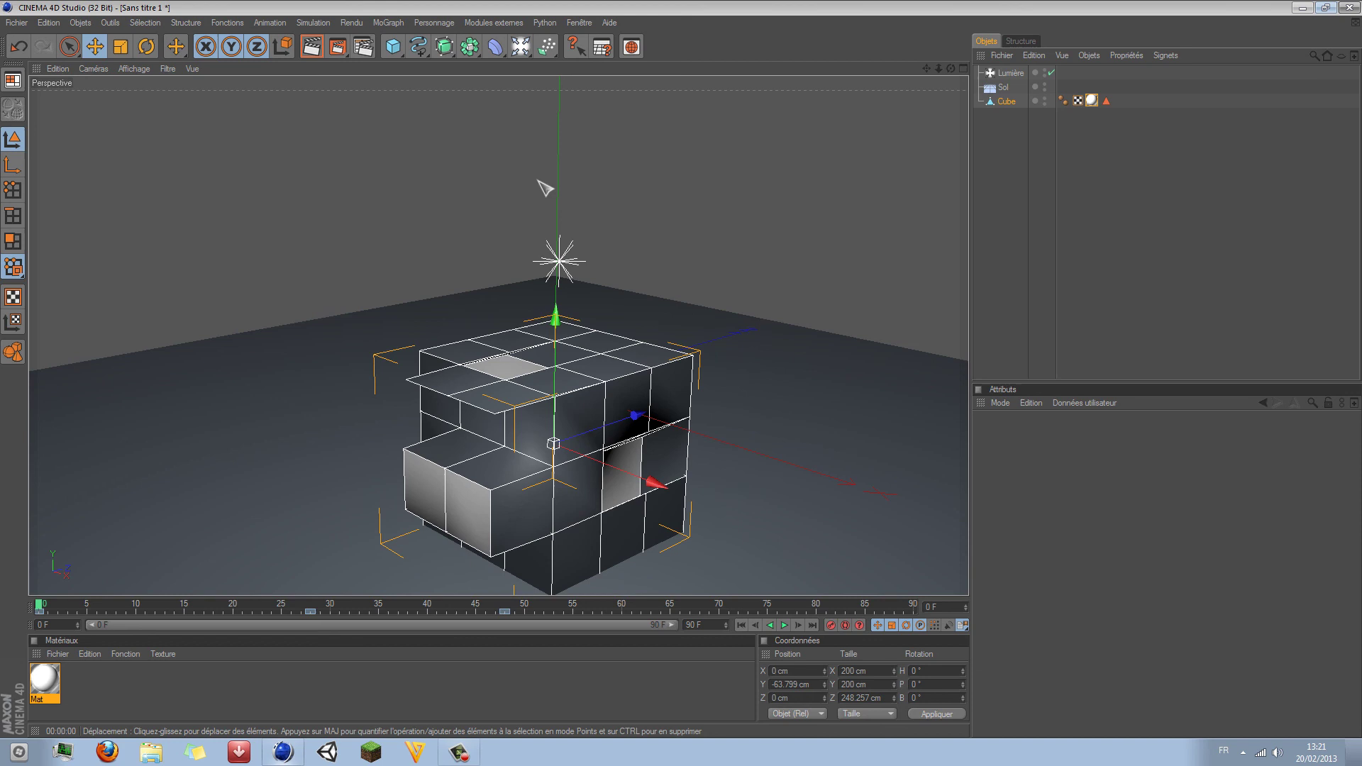
Step: Try rendering the animation in a maximized Visualiseur, and stop the render
left_click(337, 50)
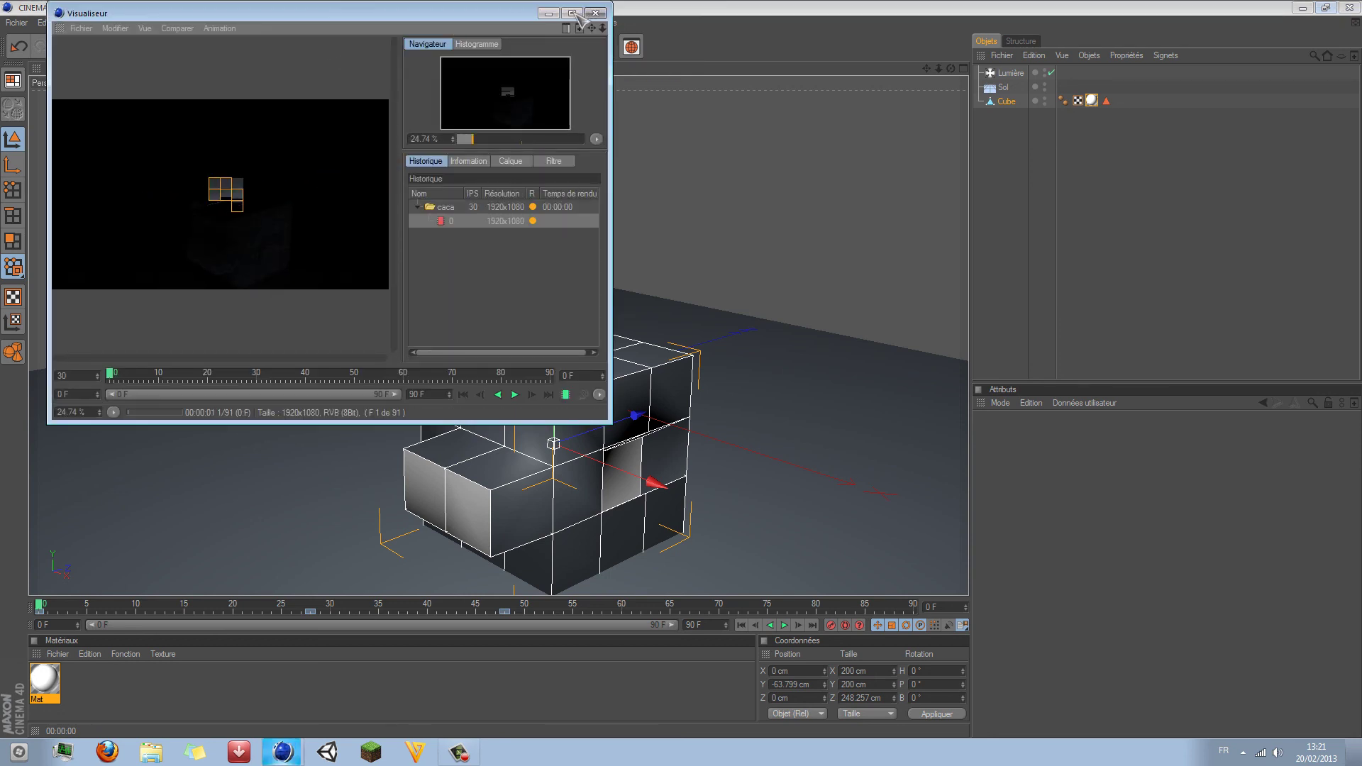
left_click(572, 13)
key("shift+r")
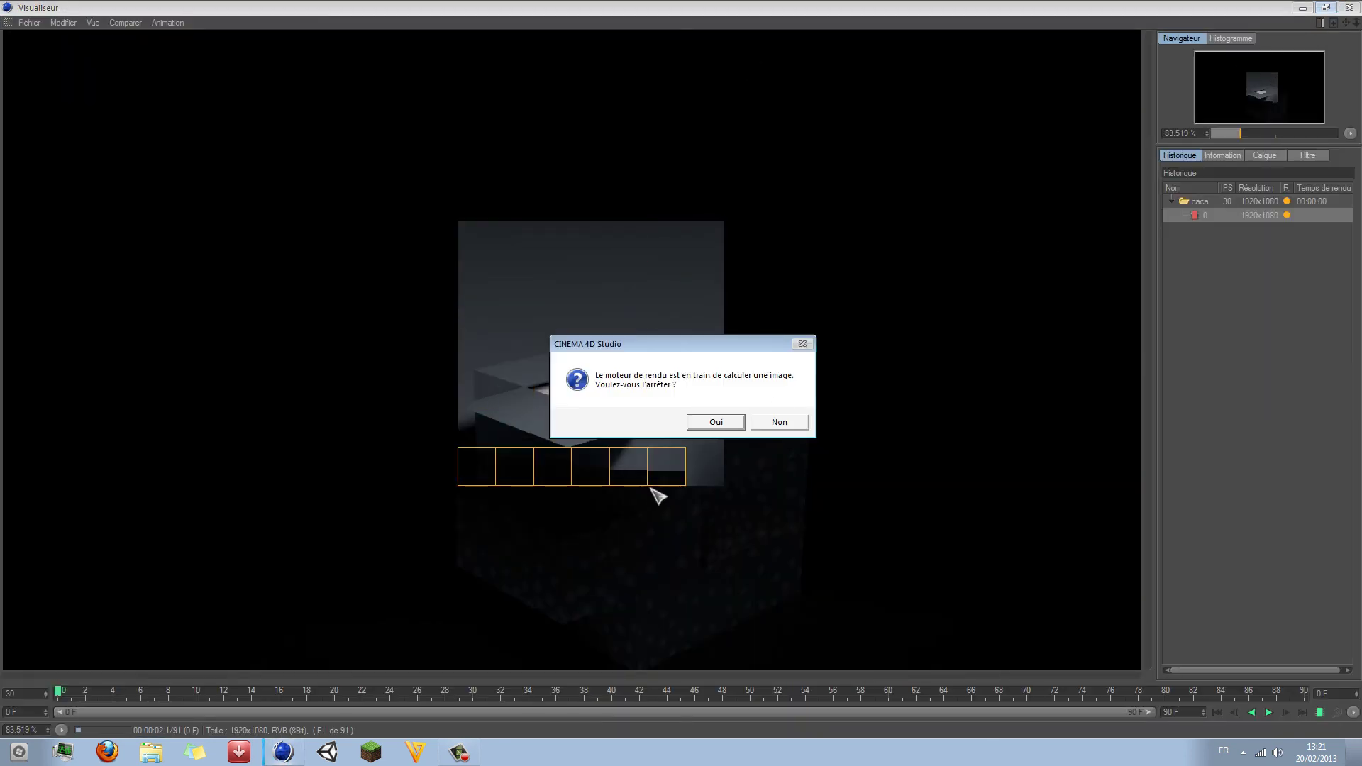
left_click(716, 422)
Step: Disable Illumination globale and Effets de lentille in the render settings, and check the Enregistrer and Multi-passes pages
left_click(363, 47)
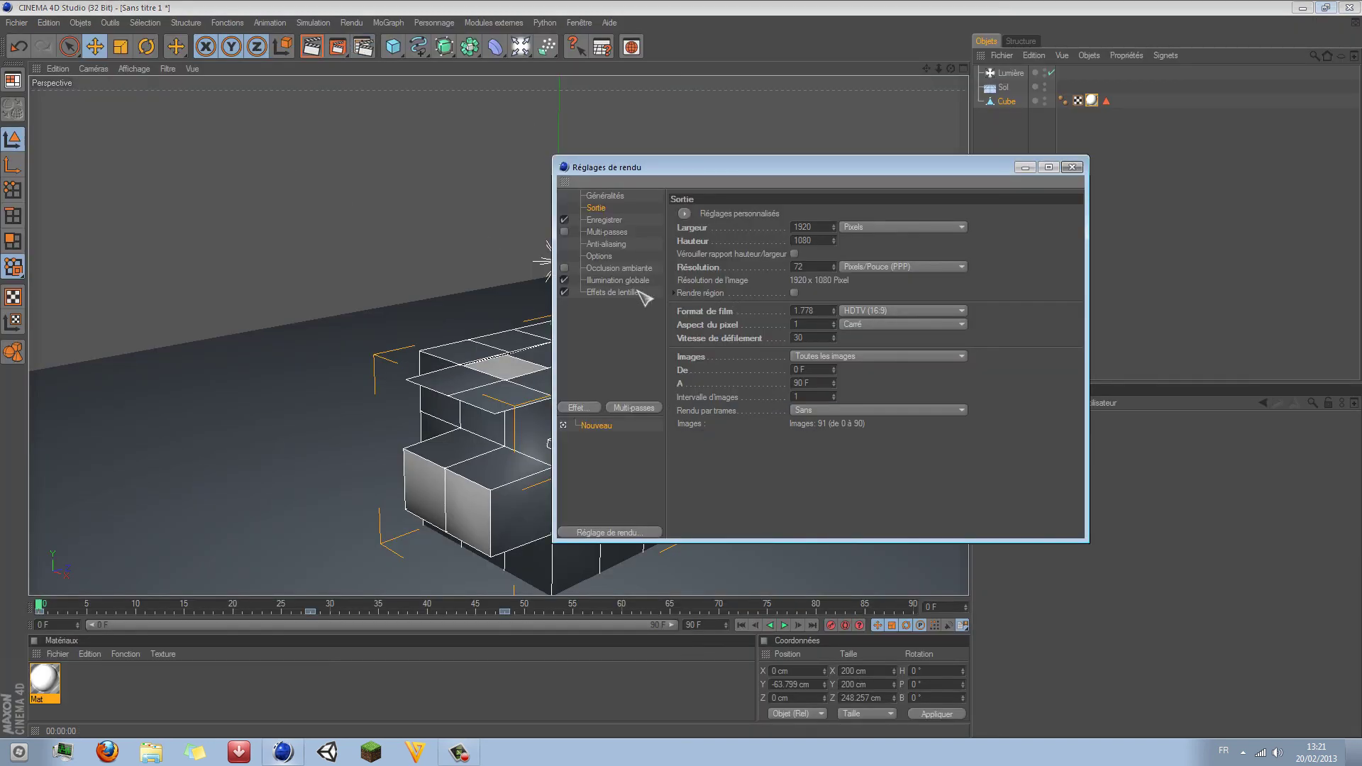
left_click(1072, 166)
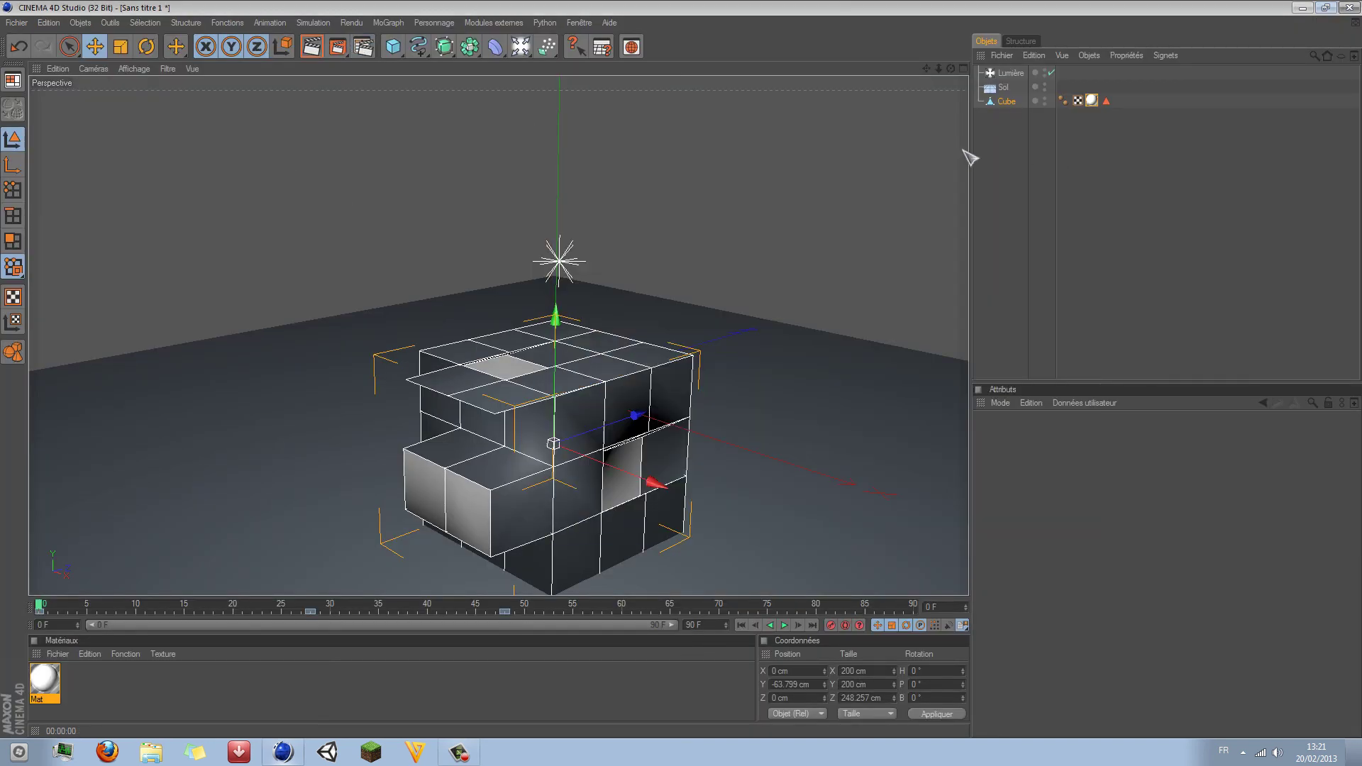
left_click(363, 47)
left_click(604, 220)
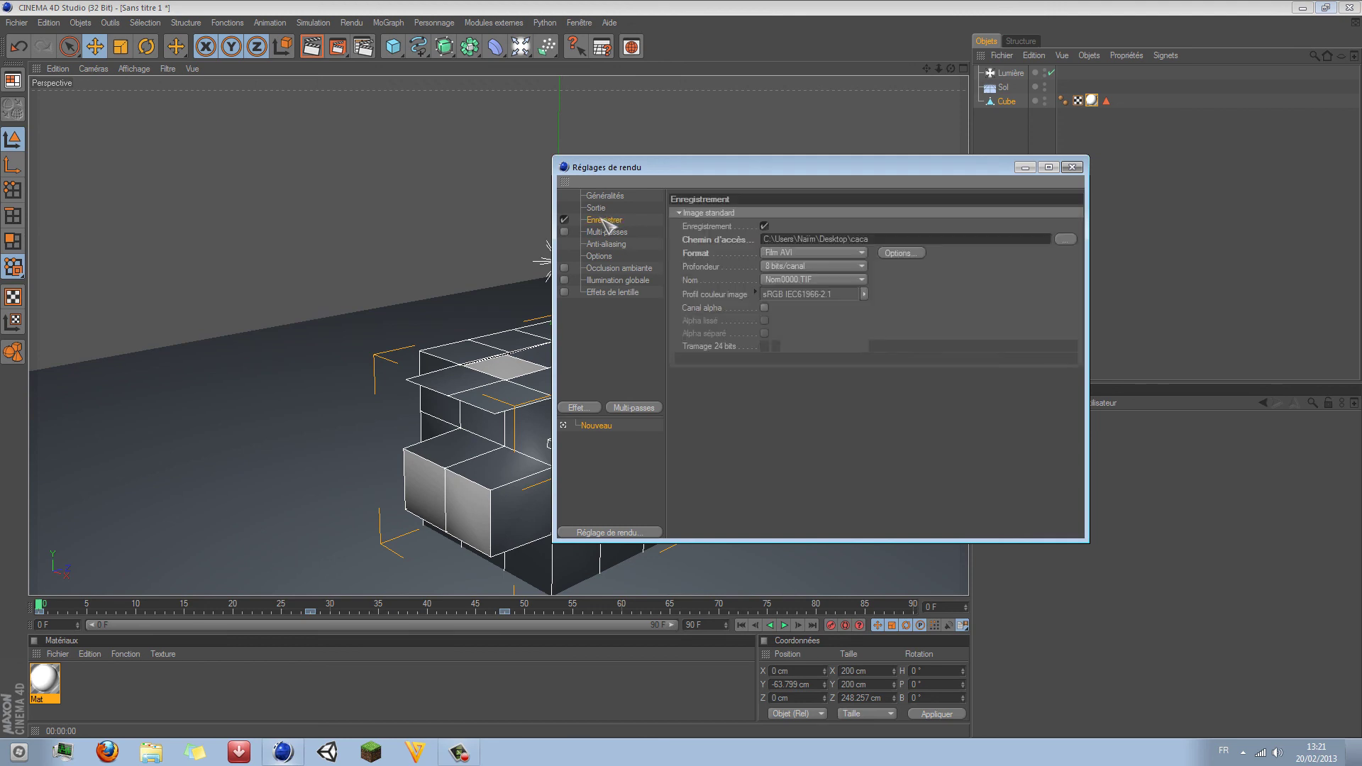
left_click(619, 233)
Step: Look at the output size presets and set the render output to 1280 × 720 pixels
left_click(600, 207)
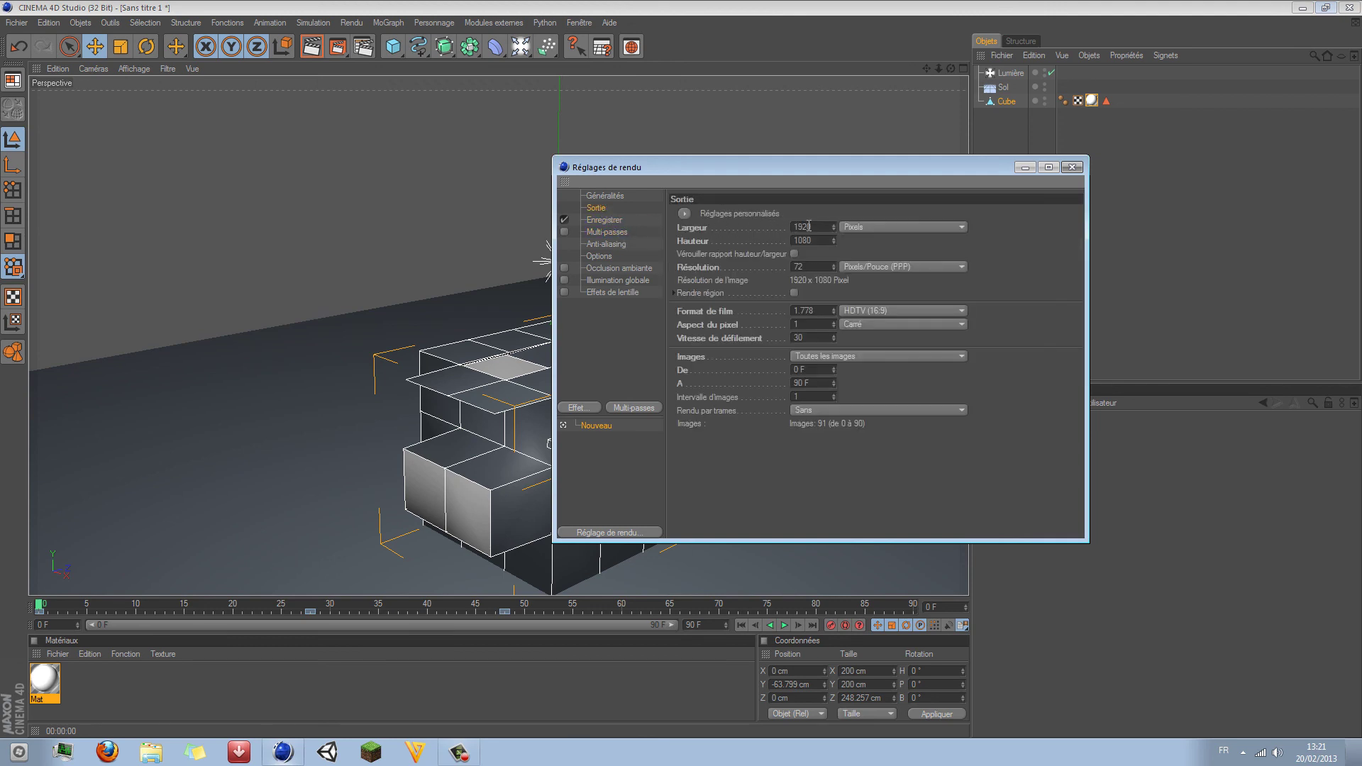
left_click(684, 214)
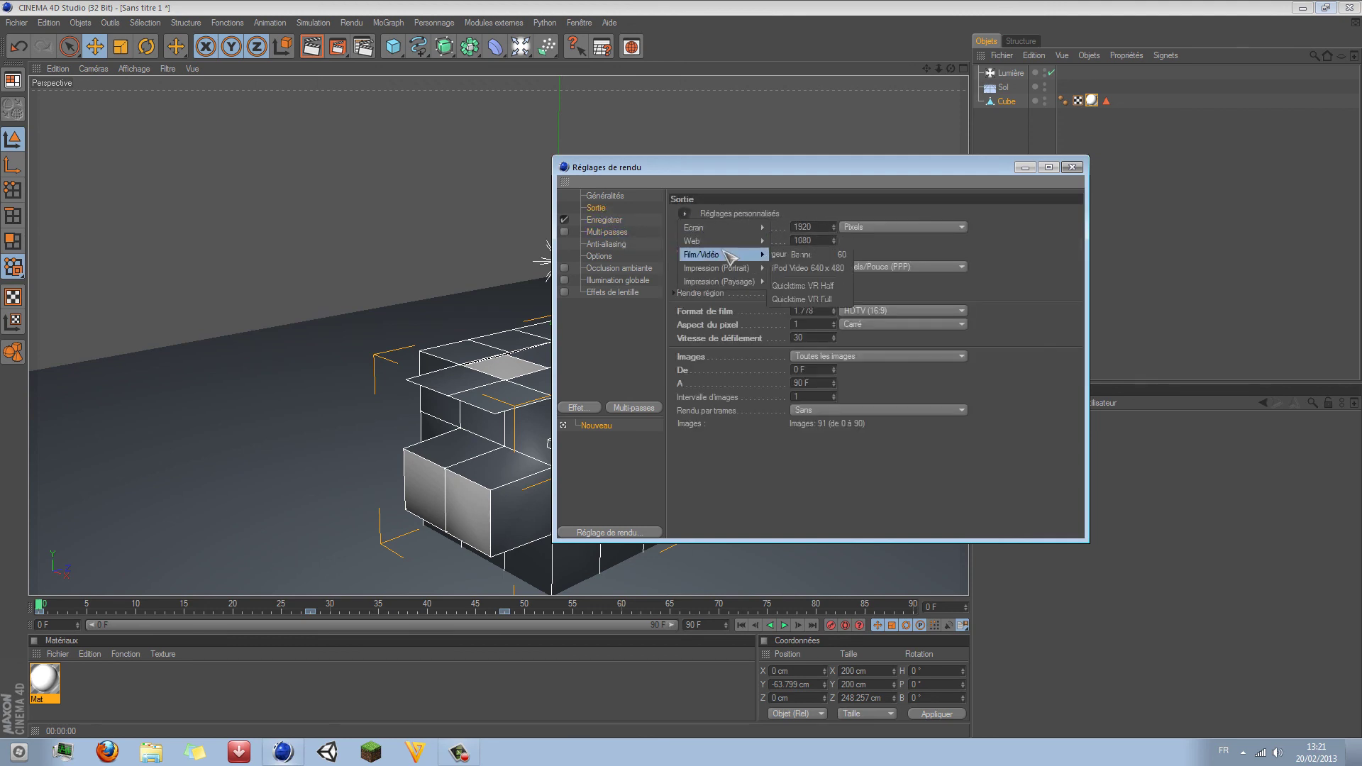
mouse_move(722, 256)
left_click(1000, 485)
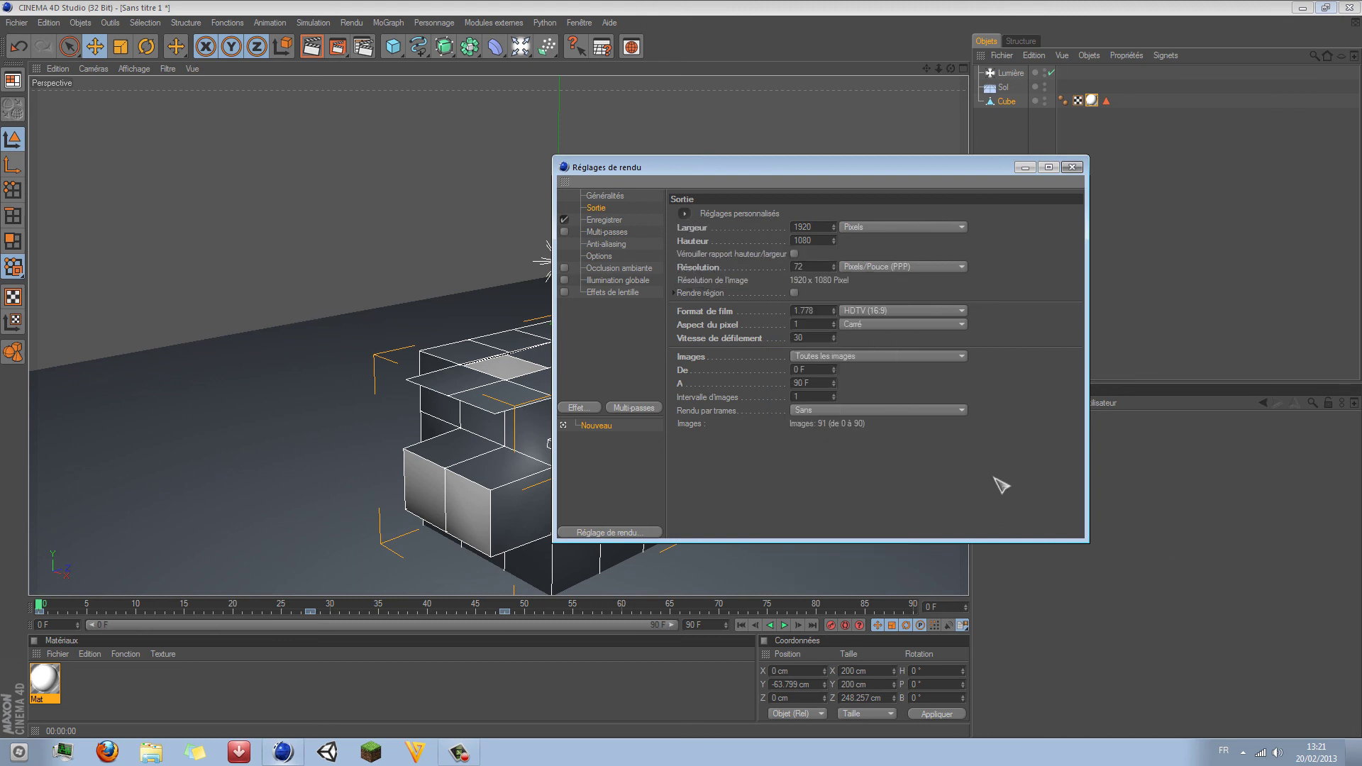
left_click(824, 227)
type("1280")
type("7")
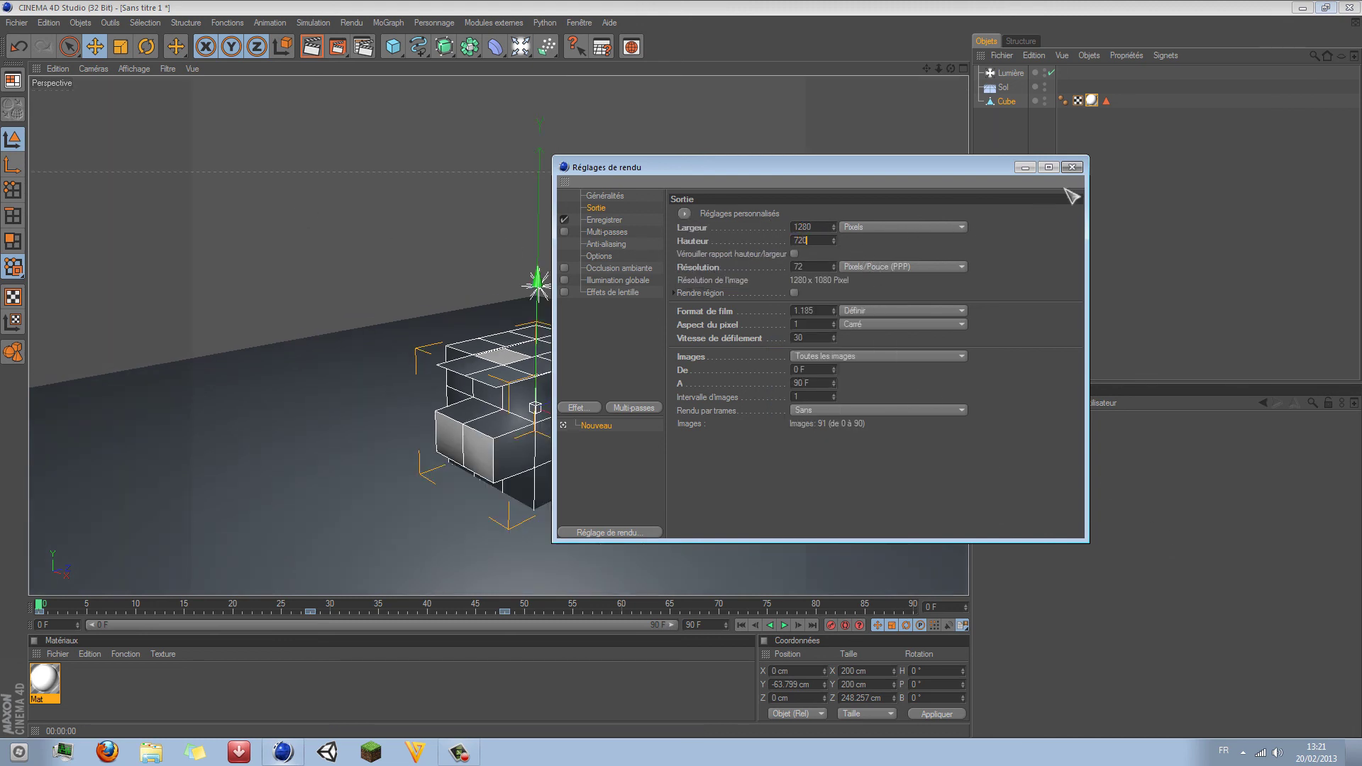
type("20")
left_click(1071, 166)
Step: Render the full animation in the Visualiseur, overwriting the existing caca.avi file
left_click(336, 46)
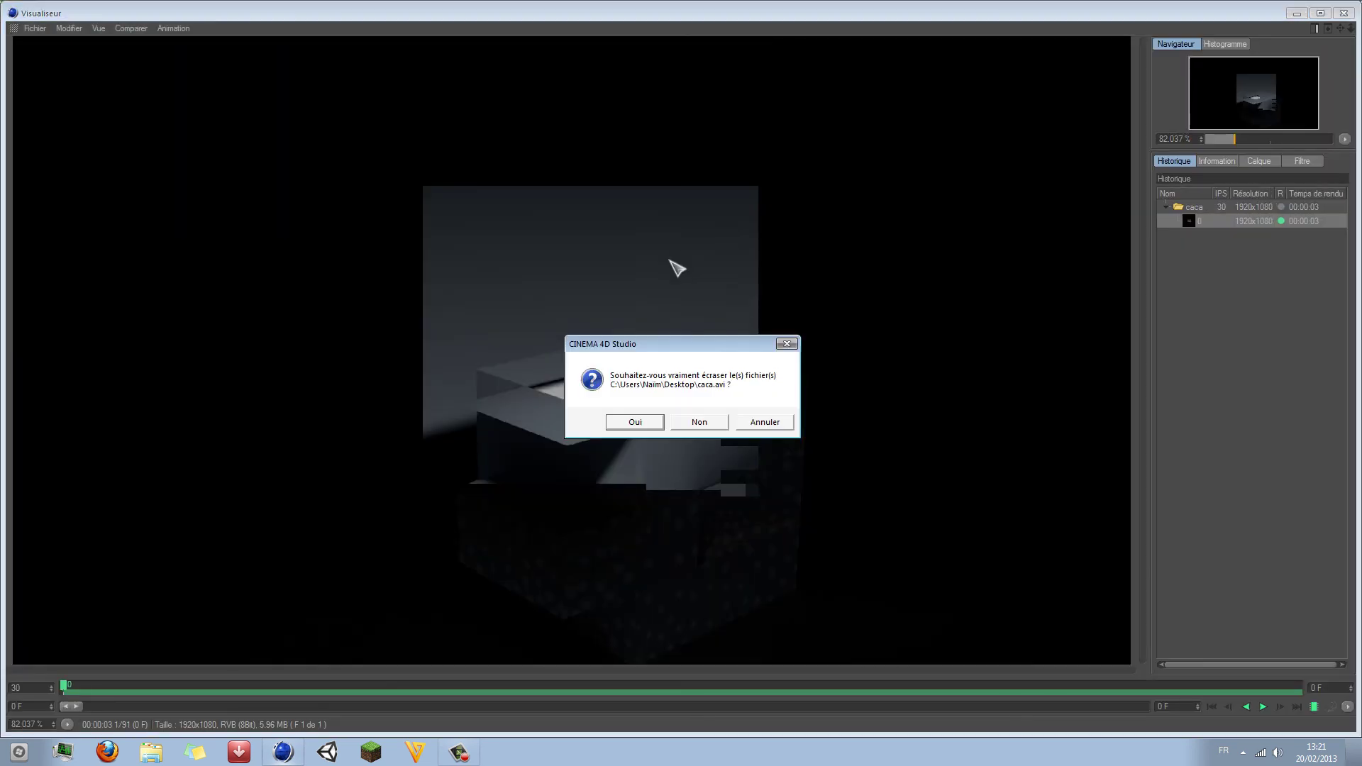
left_click(635, 422)
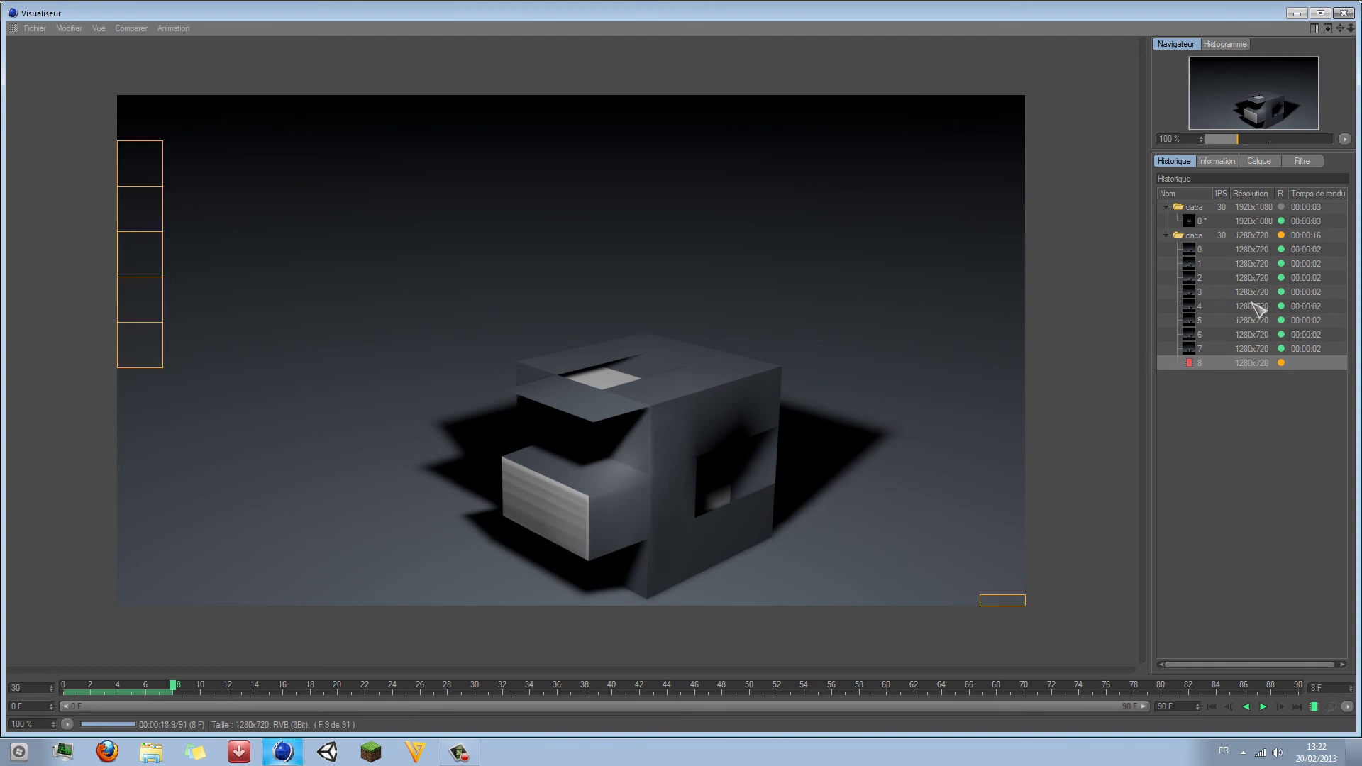
Step: Look through the already rendered frames in the history, return to frame 0, and play them forward
left_click(1241, 249)
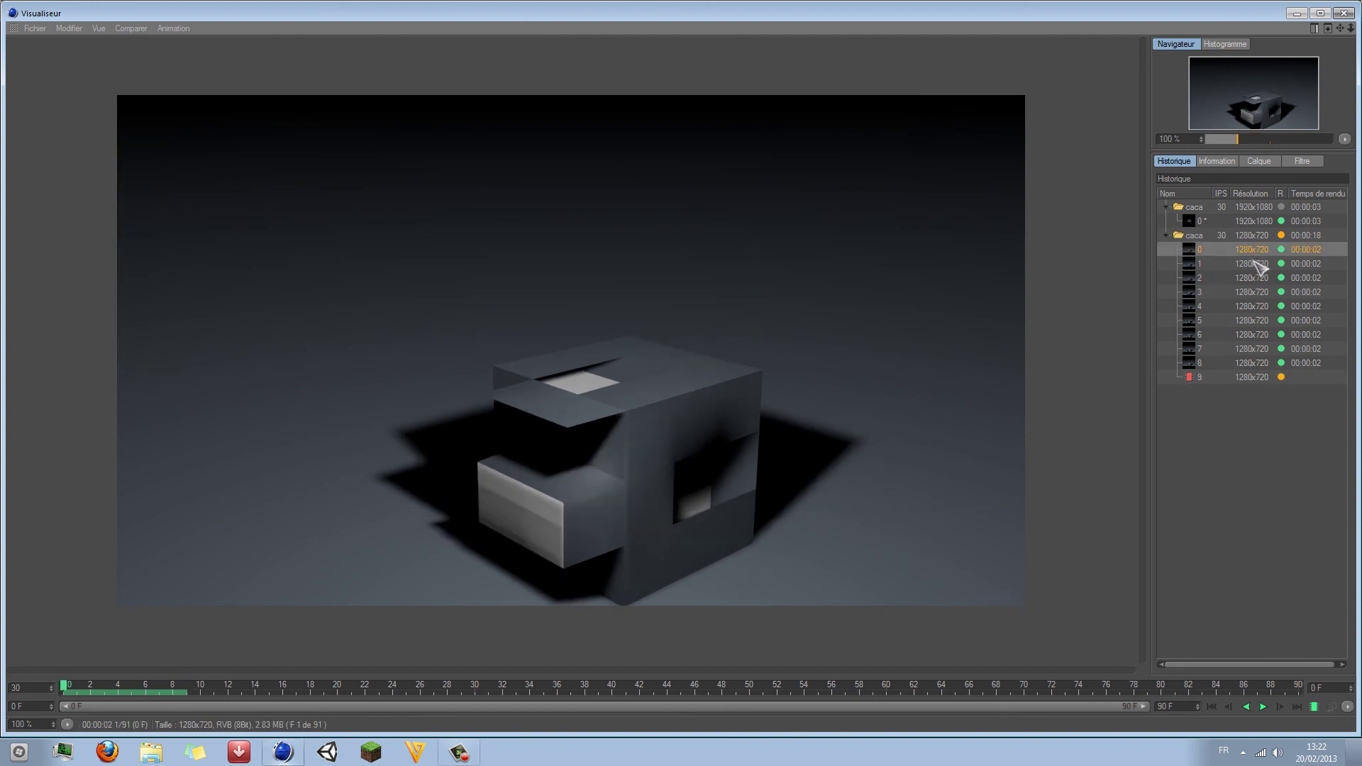
left_click(1326, 319)
left_click(1325, 377)
left_click(1316, 306)
left_click(1319, 392)
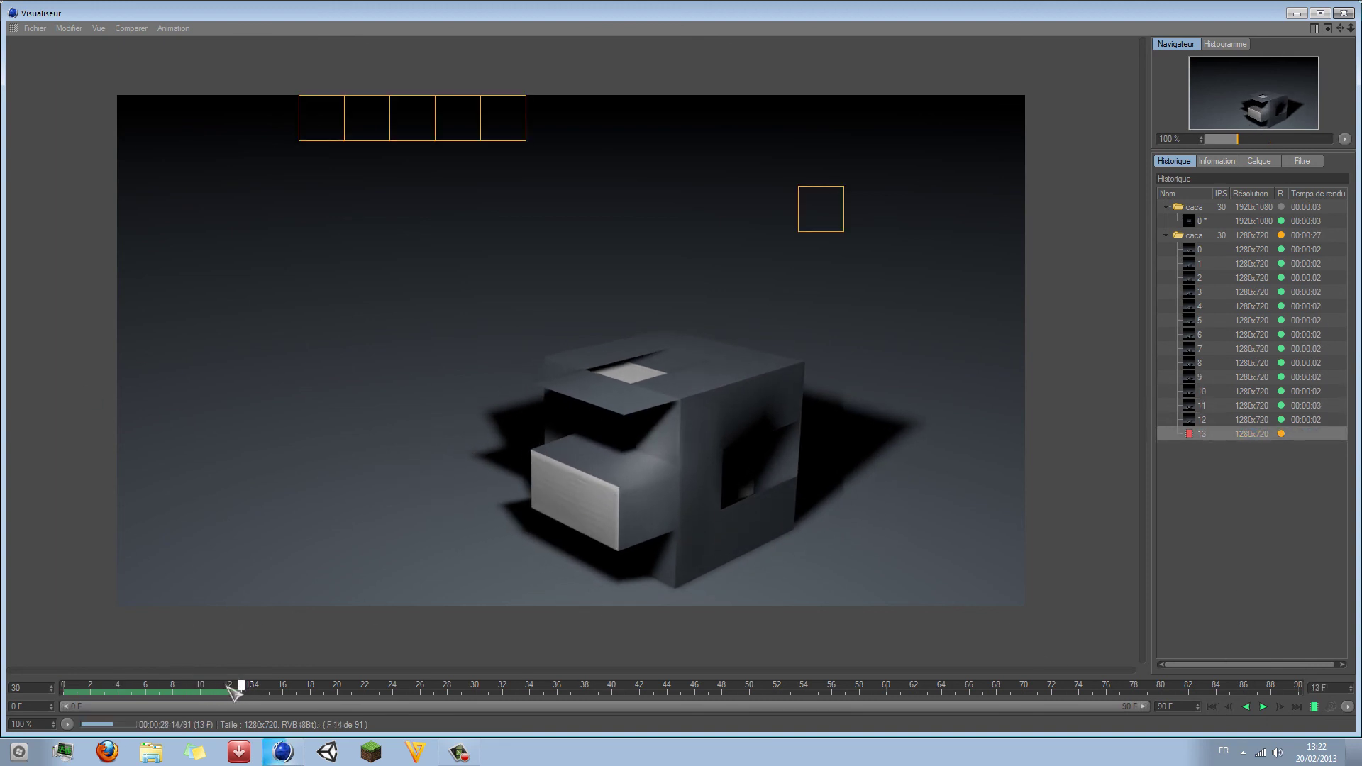
left_click_drag(234, 693, 53, 697)
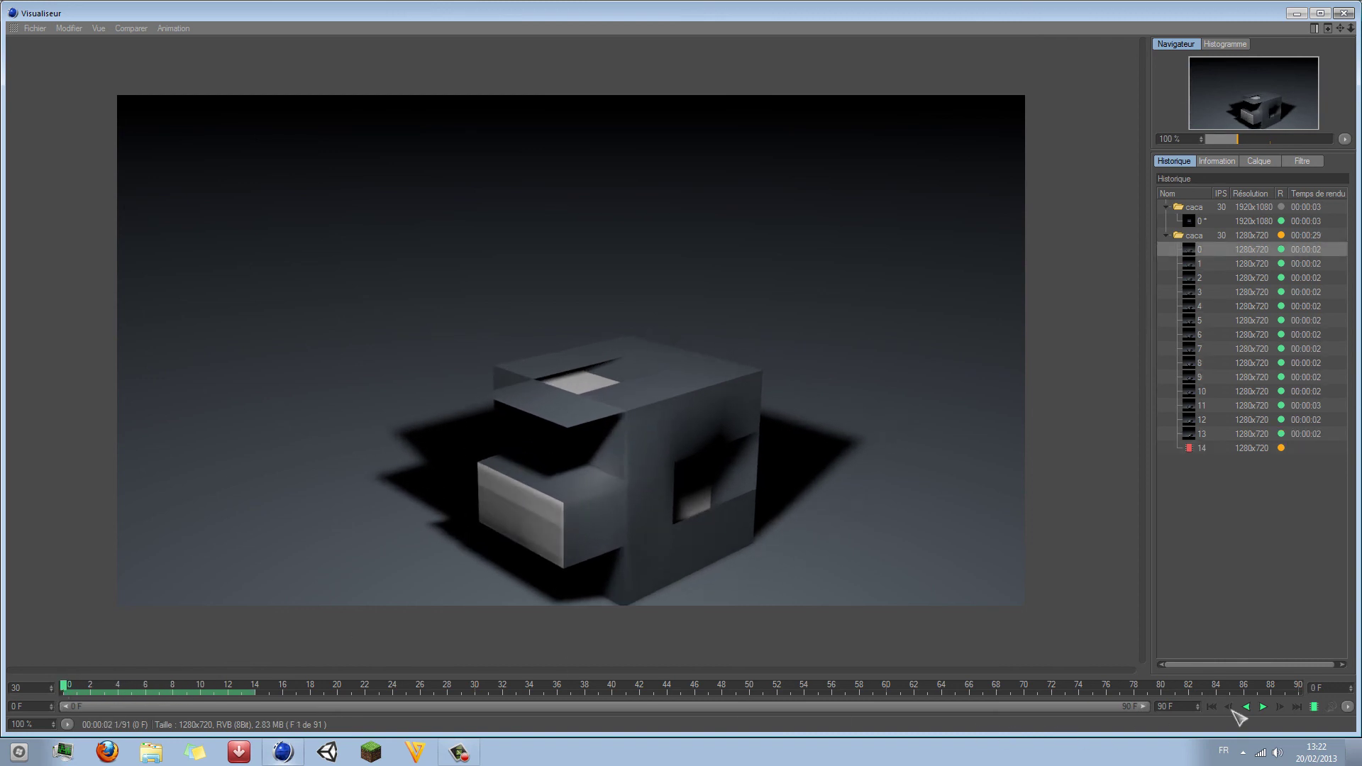
left_click(1264, 707)
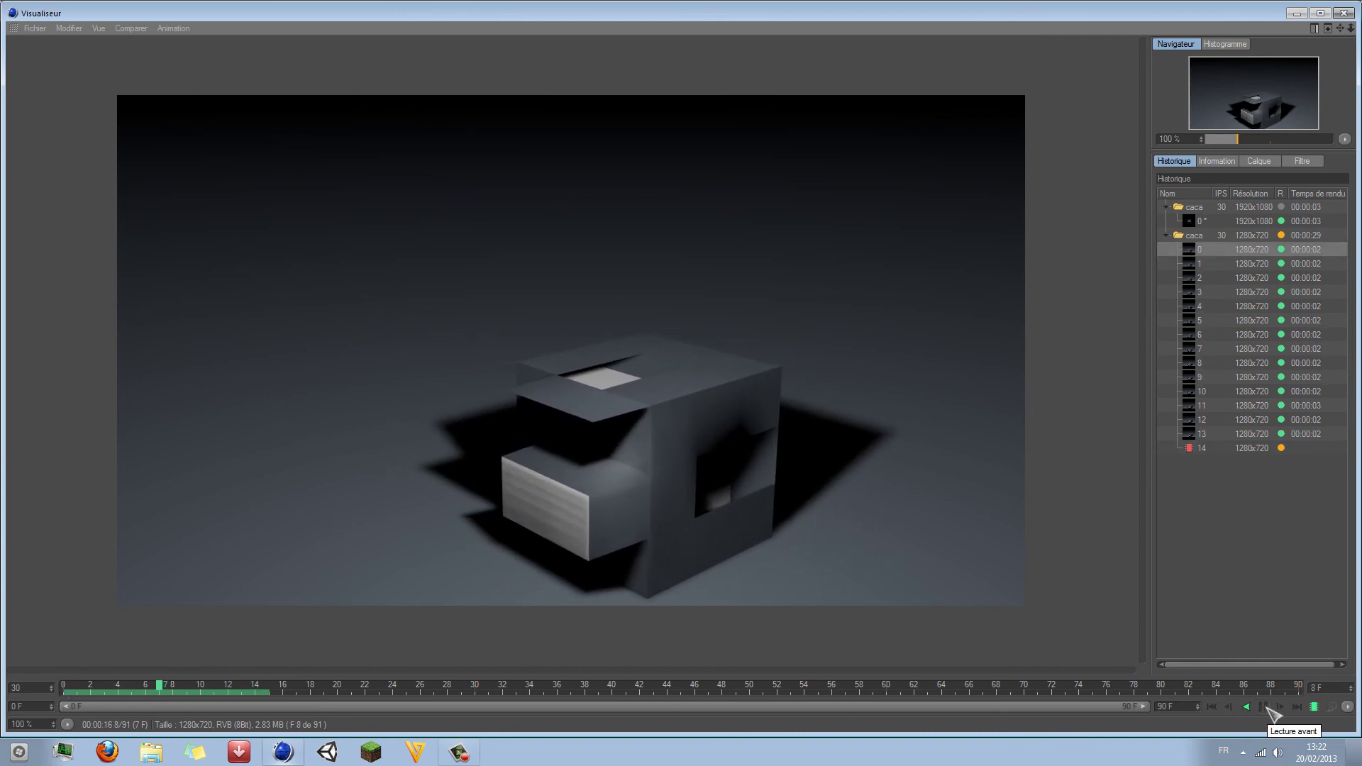
Step: Inspect the cube up close in the Visualiseur, stop the running render, and return to the main scene
scroll(497, 256, "up", 2)
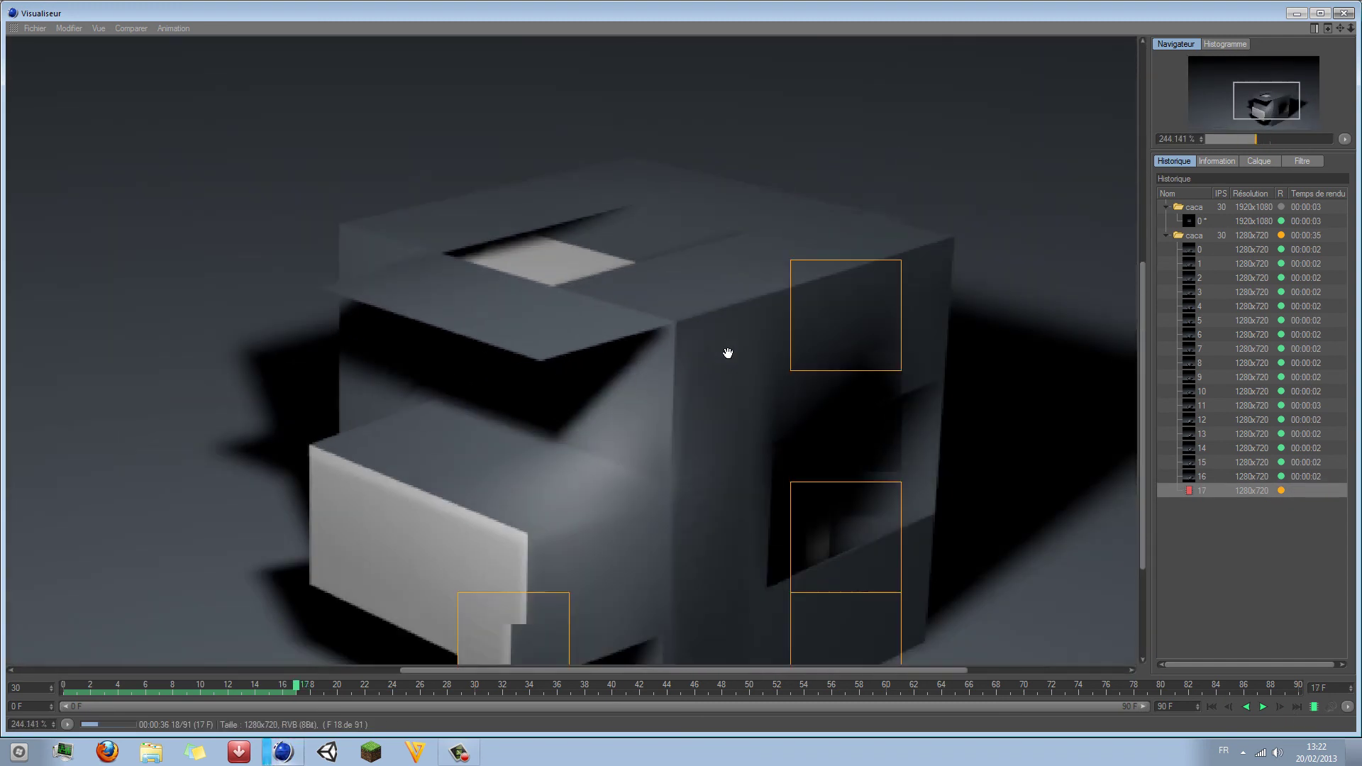
left_click_drag(703, 344, 908, 219)
scroll(911, 222, "down", 2)
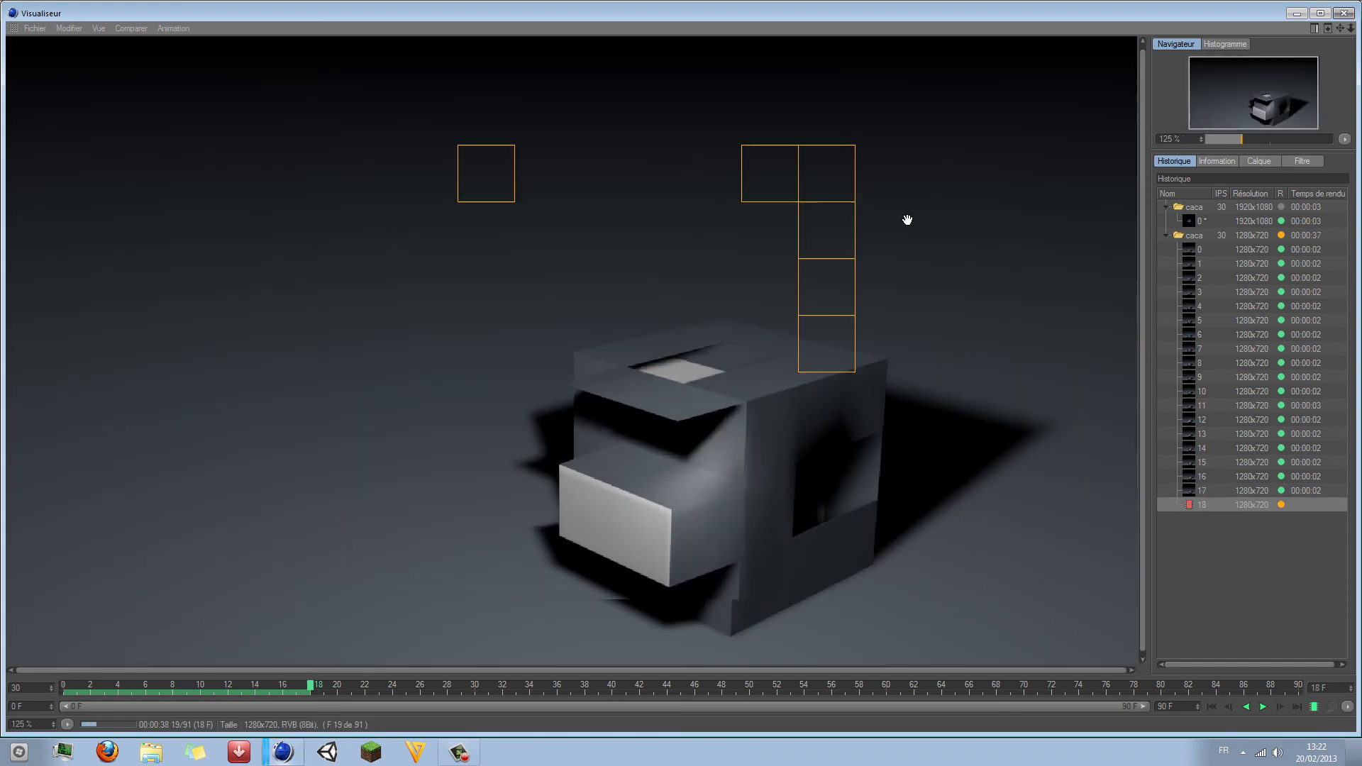
key("shift+r")
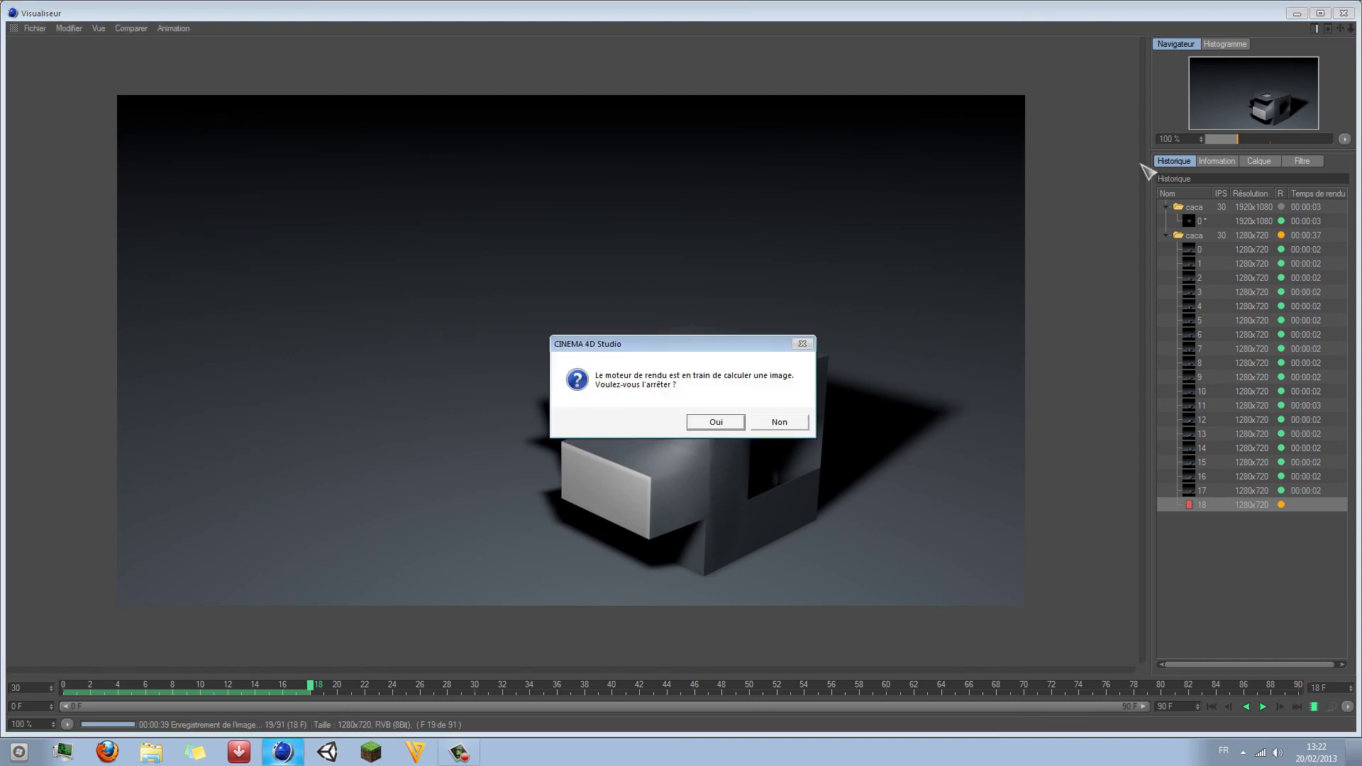
left_click(721, 413)
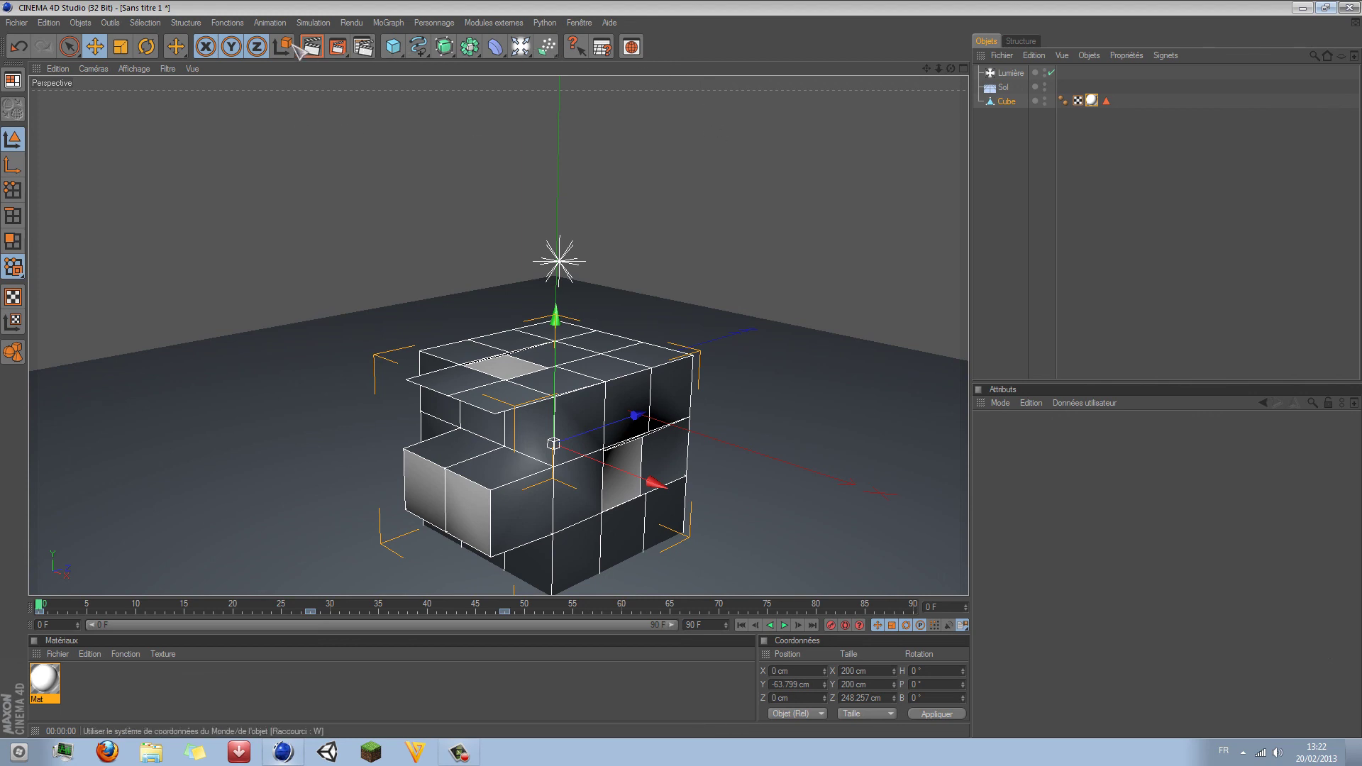
Step: Review the Options, Enregistrer, Généralités and Sortie pages of the render settings, and close the settings window
left_click(363, 47)
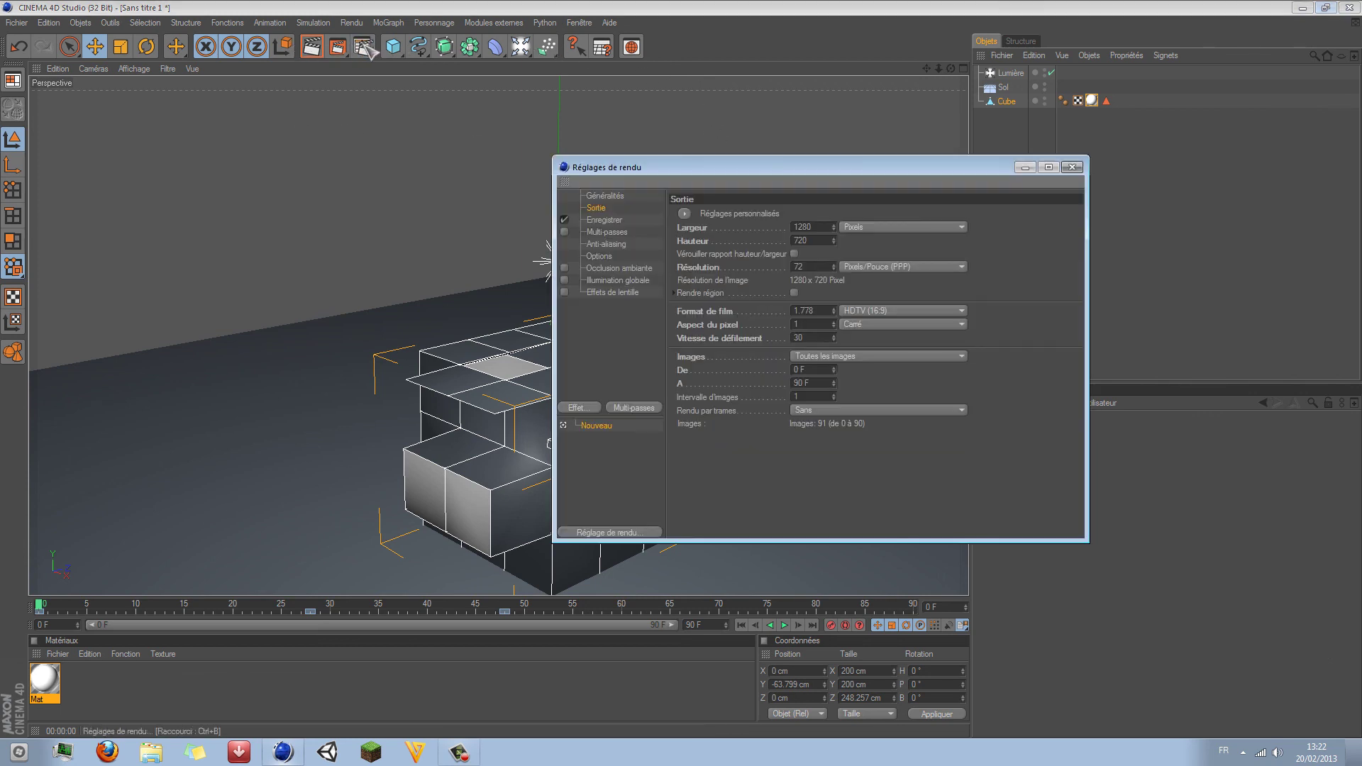
left_click(599, 257)
left_click(603, 219)
left_click(610, 196)
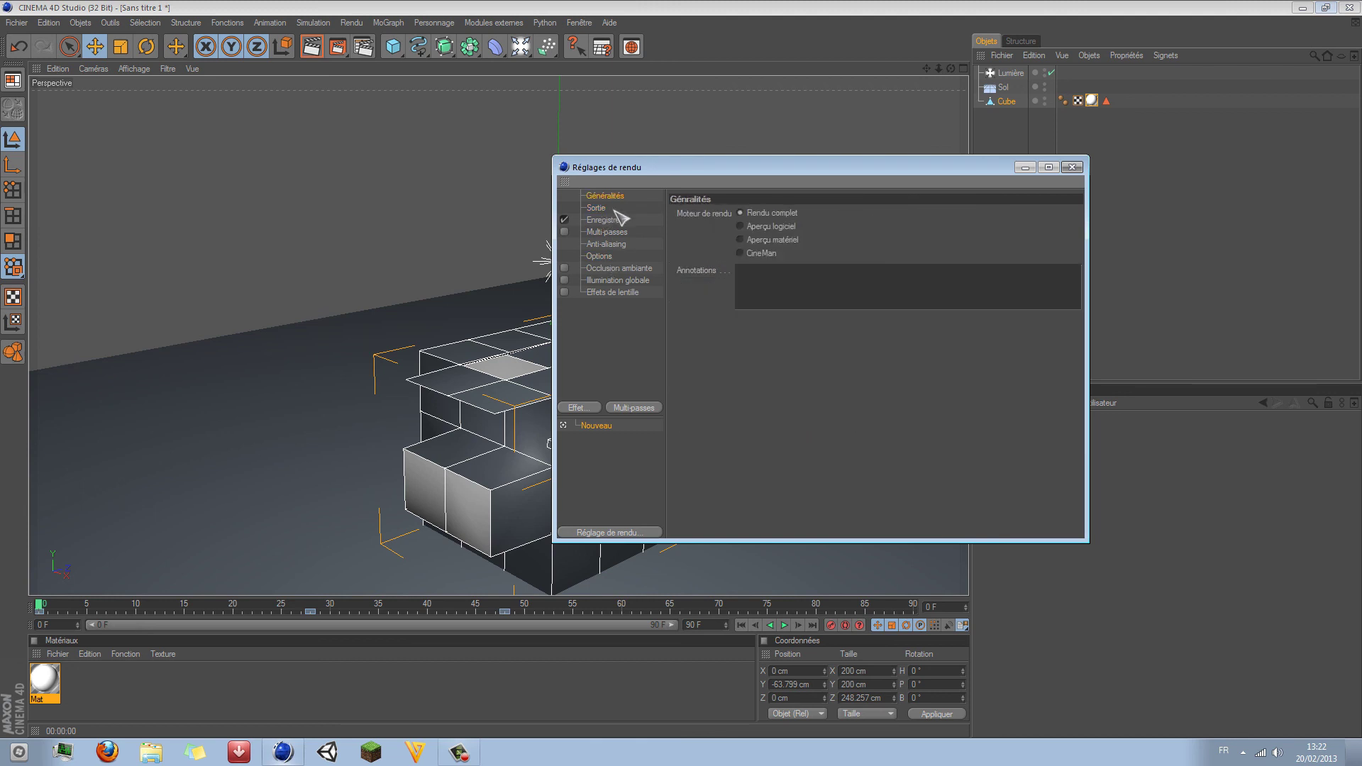
left_click(610, 209)
left_click(1071, 168)
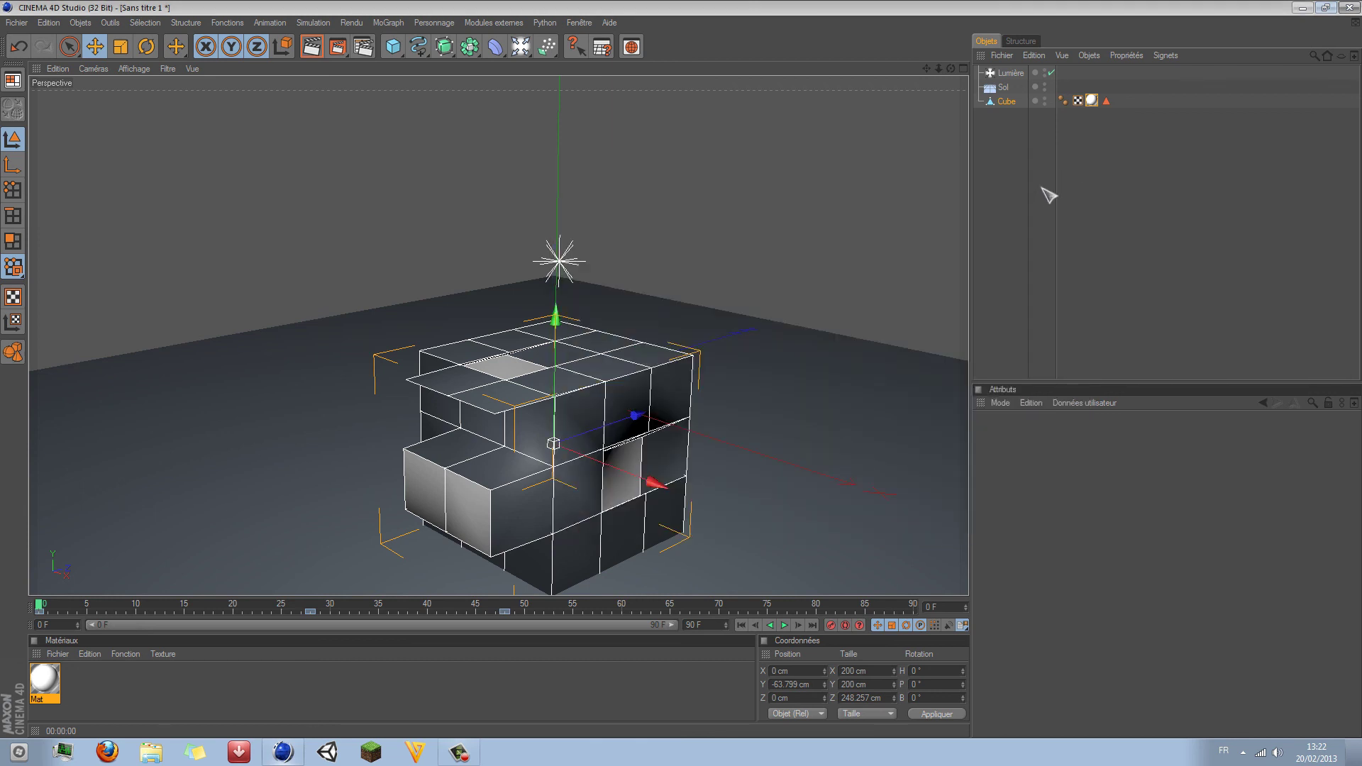